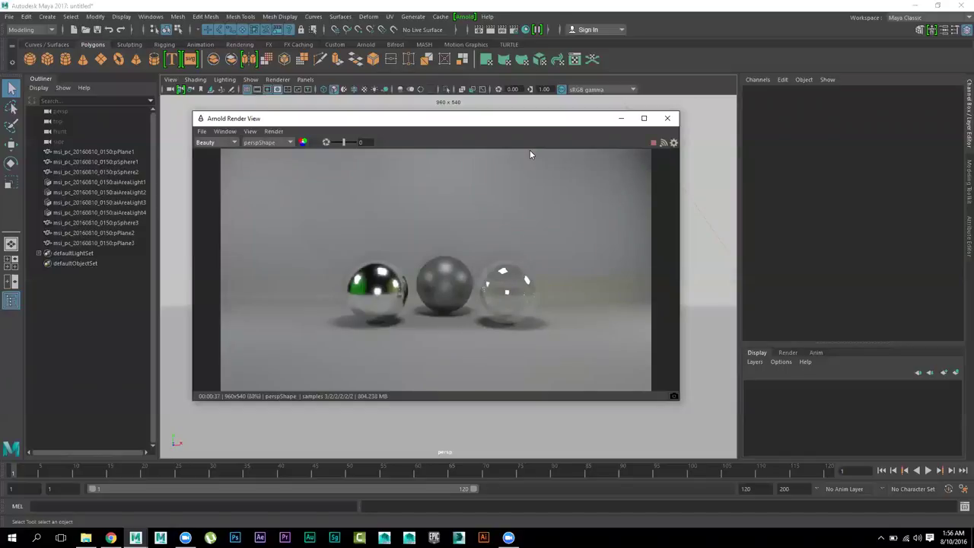
# Step: Save the scene as a Maya Binary file named C in the project's scenes folder
pyautogui.click(97, 31)
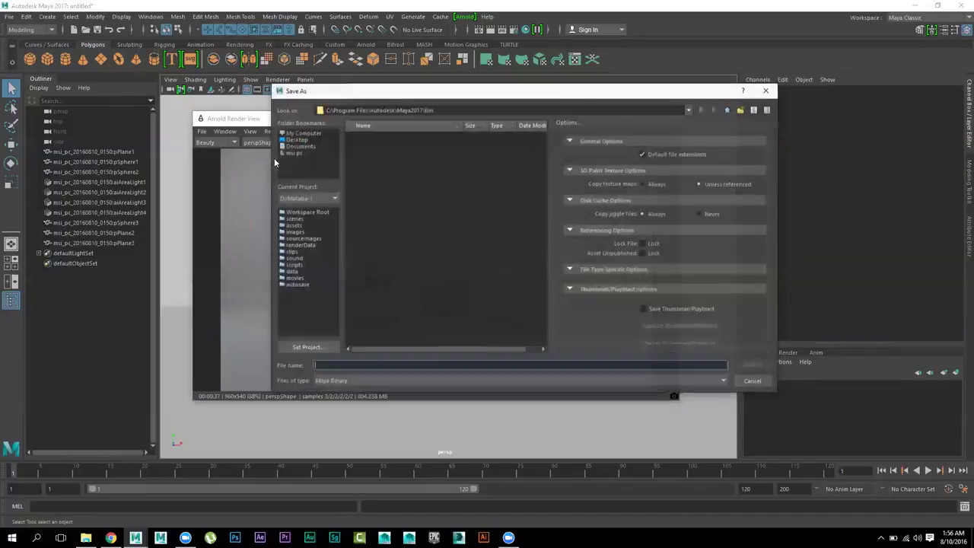
pyautogui.click(297, 219)
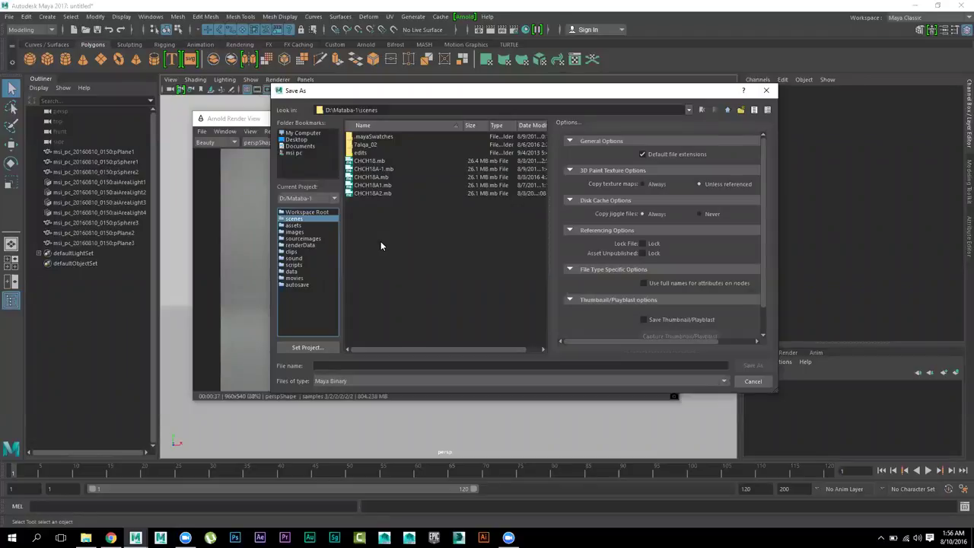
pyautogui.click(376, 366)
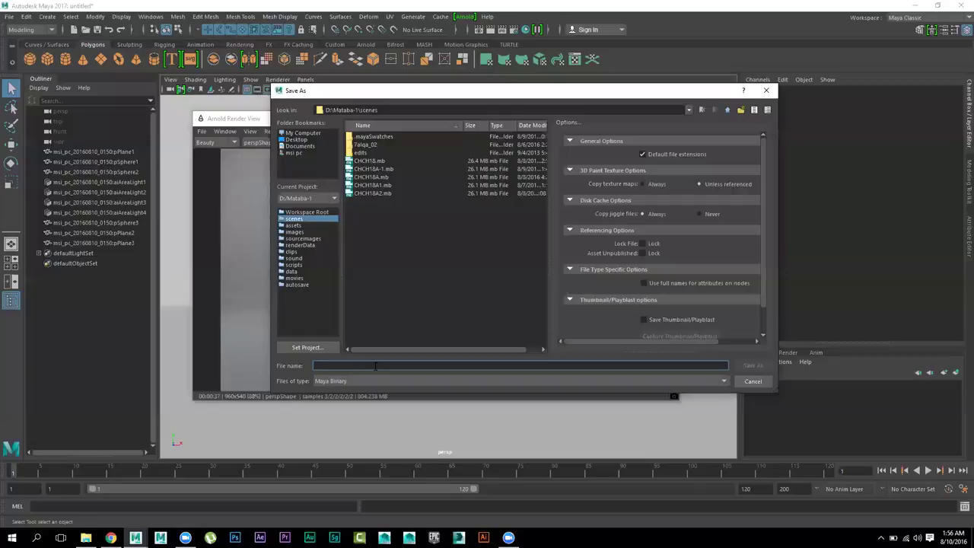
pyautogui.write('c')
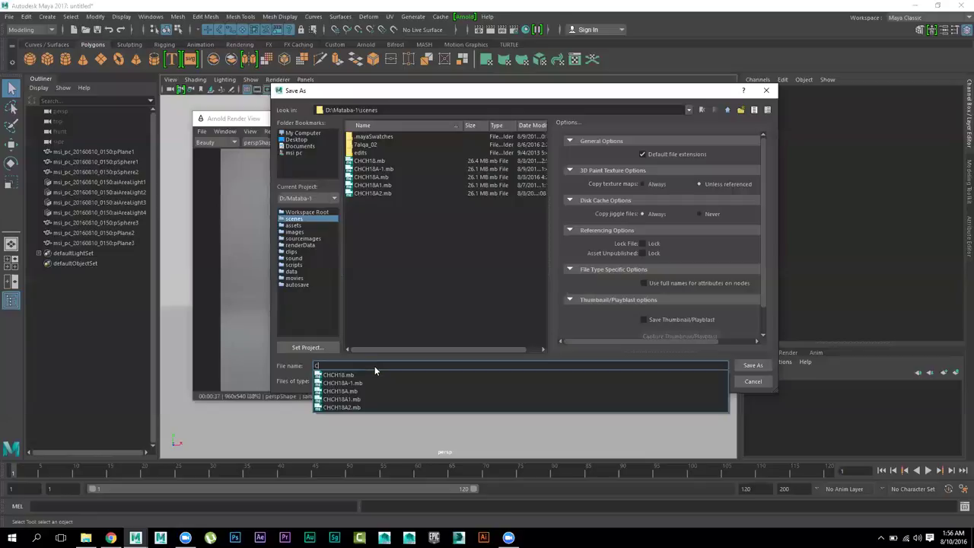
pyautogui.press('Return')
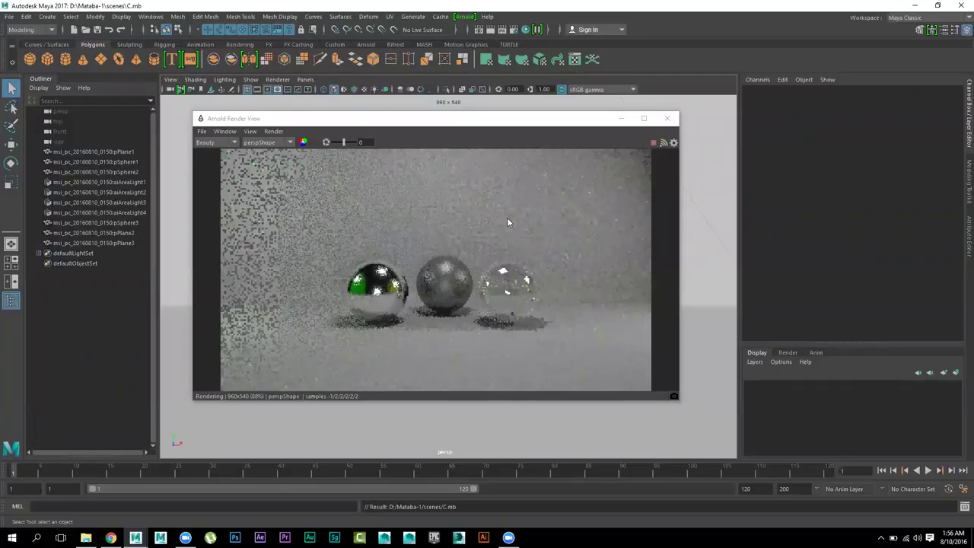
# Step: Move the Arnold Render View off the spheres and reframe the perspective camera closer to them
pyautogui.click(490, 124)
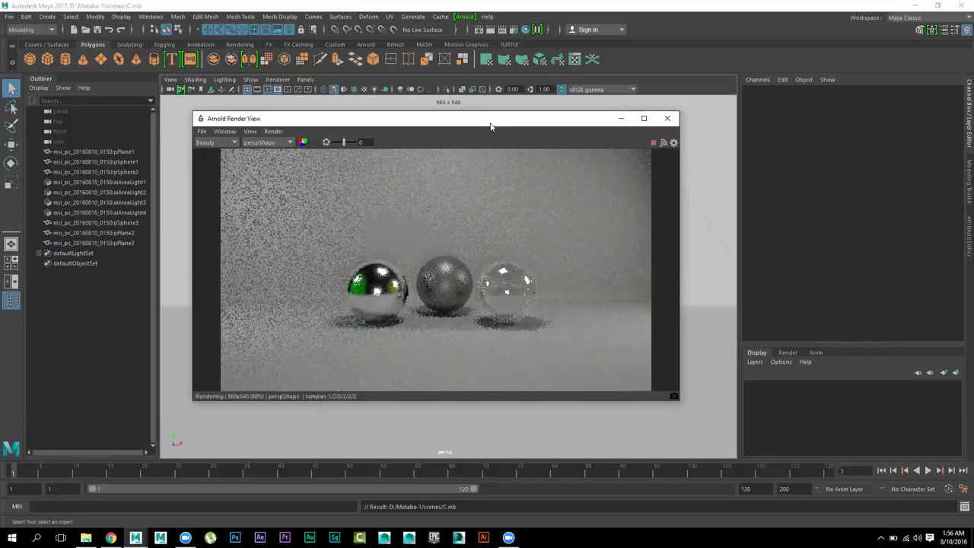
pyautogui.moveTo(491, 123); pyautogui.dragTo(510, 237)
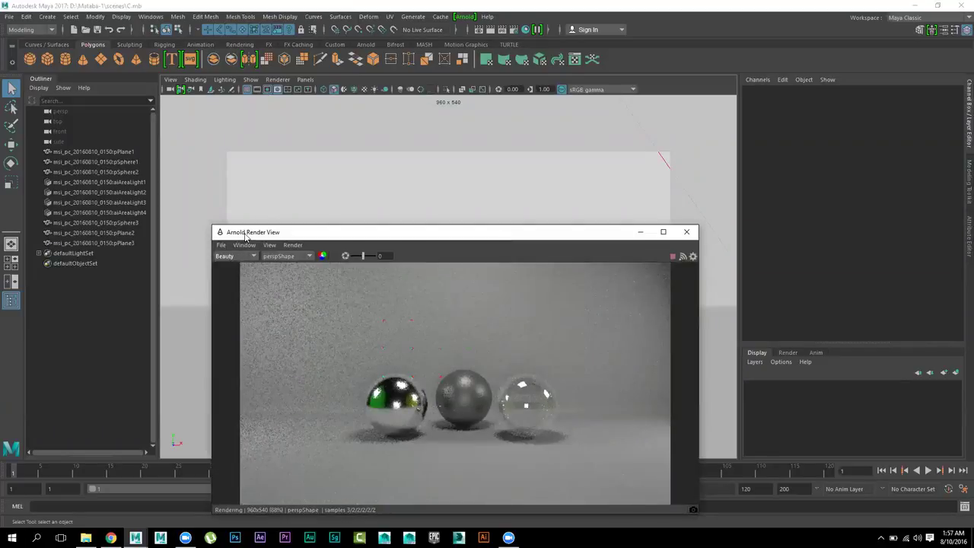
pyautogui.moveTo(246, 238); pyautogui.dragTo(556, 266)
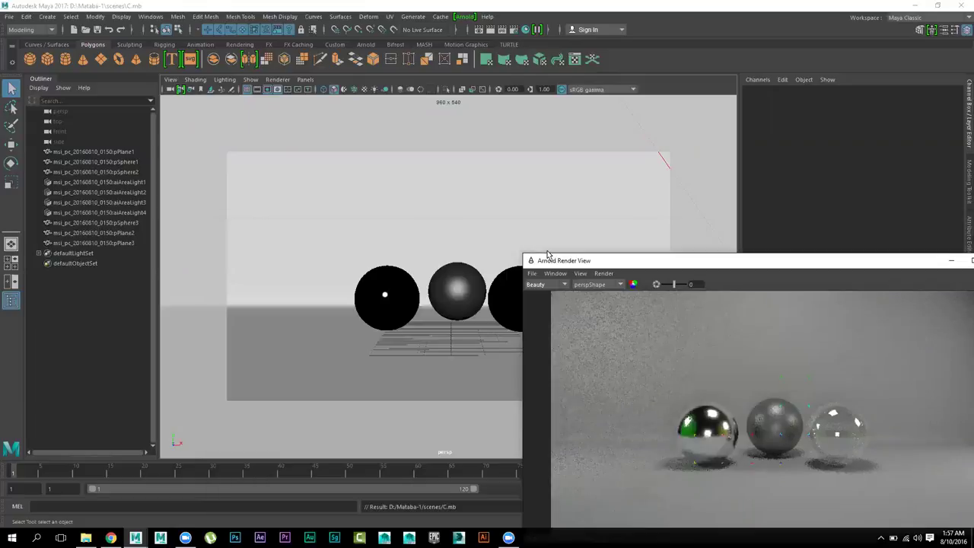
pyautogui.keyDown('alt'); pyautogui.moveTo(383, 322); pyautogui.dragTo(325, 290, button='right'); pyautogui.keyUp('alt')
pyautogui.keyDown('alt'); pyautogui.moveTo(335, 302); pyautogui.dragTo(500, 293); pyautogui.keyUp('alt')
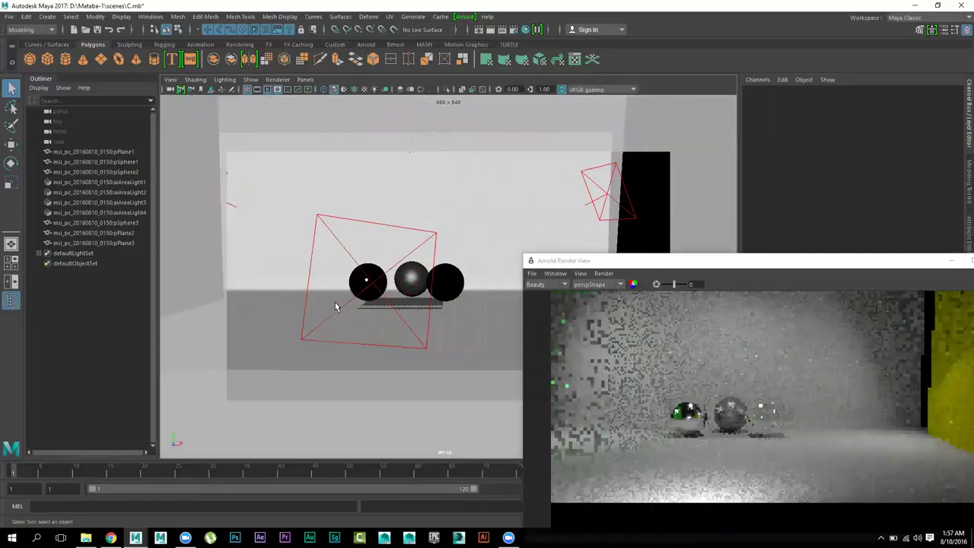
pyautogui.keyDown('alt'); pyautogui.moveTo(370, 312); pyautogui.dragTo(433, 333, button='right'); pyautogui.keyUp('alt')
pyautogui.keyDown('alt'); pyautogui.moveTo(434, 332); pyautogui.dragTo(548, 327); pyautogui.keyUp('alt')
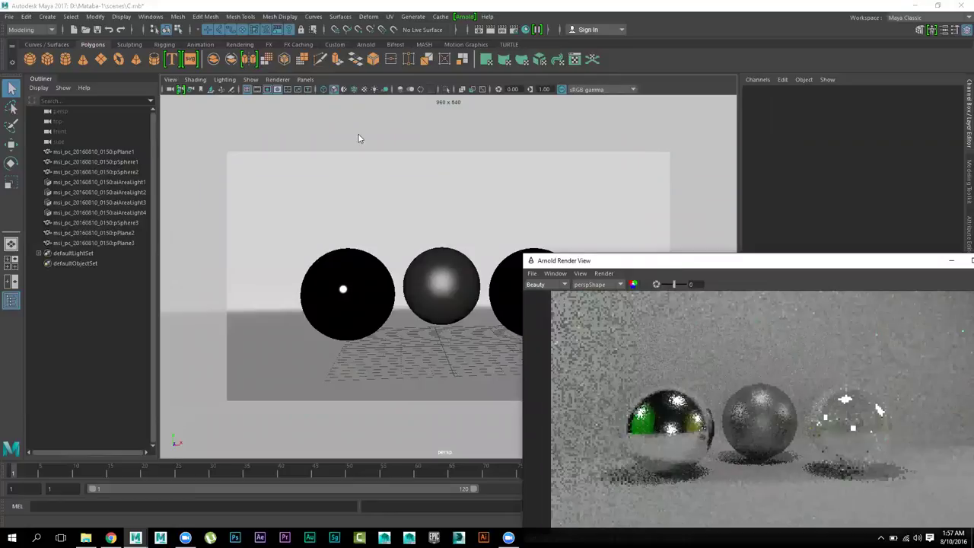
# Step: Bring the Arnold Render View back over the viewport, restart the live render of the closer view and stop it
pyautogui.moveTo(669, 266); pyautogui.dragTo(357, 137)
pyautogui.click(673, 155)
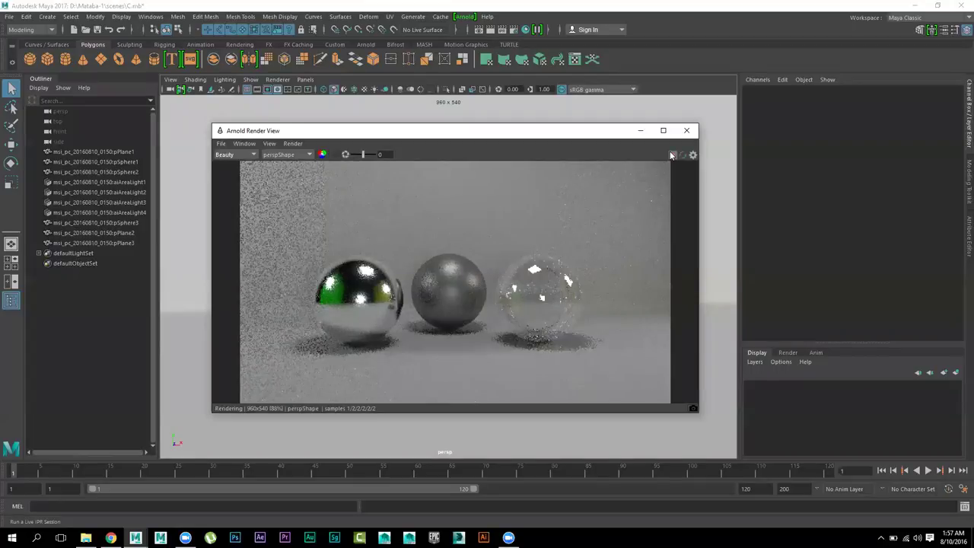
pyautogui.click(673, 155)
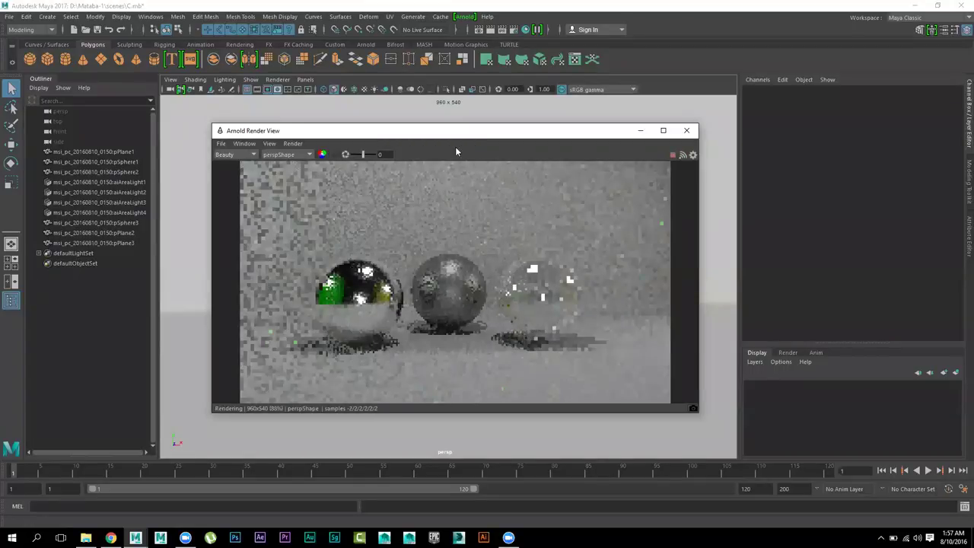
pyautogui.moveTo(456, 131); pyautogui.dragTo(849, 177)
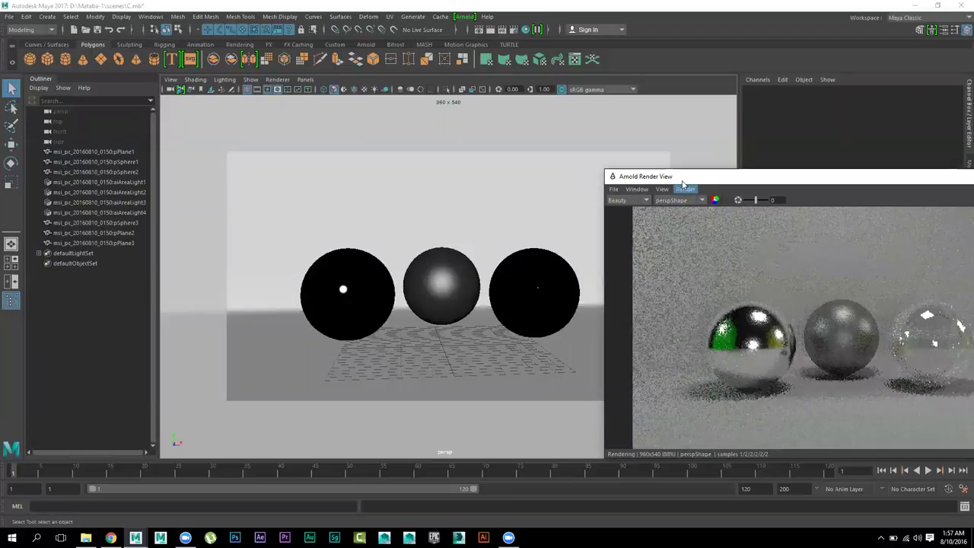
pyautogui.moveTo(699, 178); pyautogui.dragTo(295, 130)
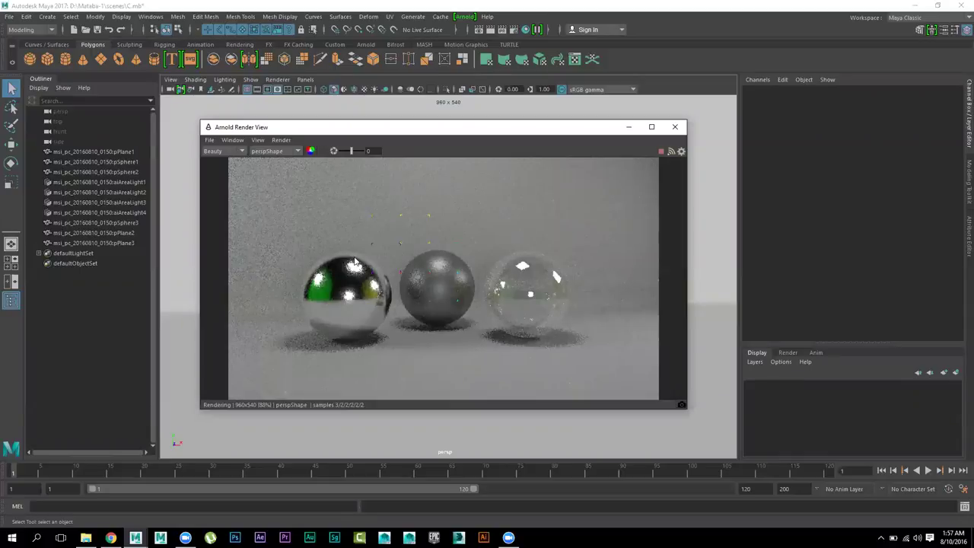
pyautogui.click(660, 151)
# Step: Enable Two Sided Lighting in the perspective viewport and switch the viewport to a different renderer
pyautogui.moveTo(439, 135); pyautogui.dragTo(803, 108)
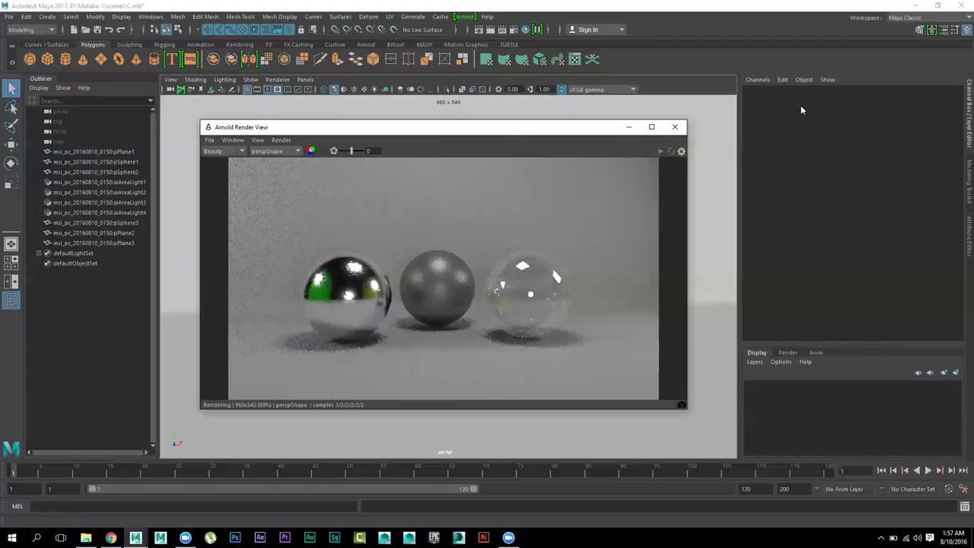
pyautogui.scroll(-5, 362, 198)
pyautogui.keyDown('alt'); pyautogui.moveTo(361, 198); pyautogui.dragTo(413, 253); pyautogui.keyUp('alt')
pyautogui.keyDown('alt'); pyautogui.moveTo(319, 258); pyautogui.dragTo(291, 150); pyautogui.keyUp('alt')
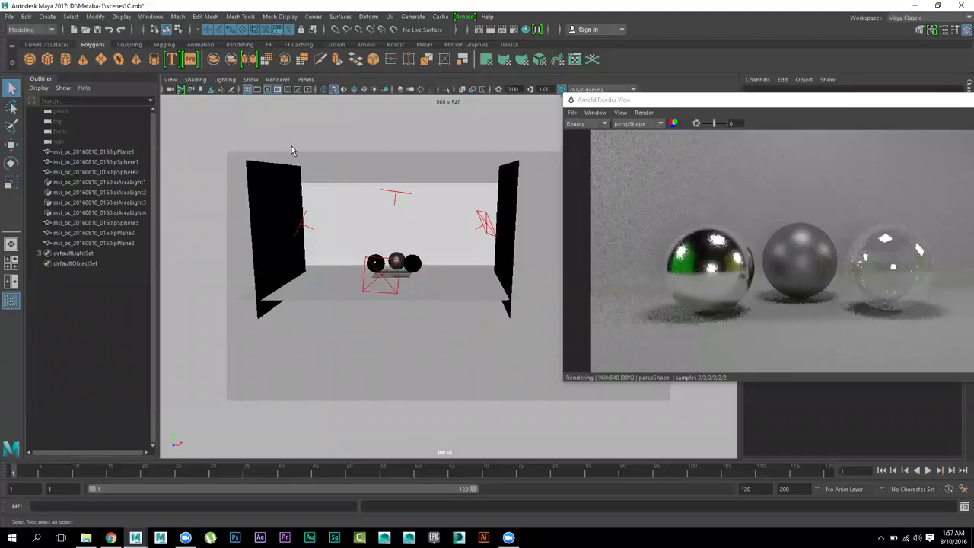
pyautogui.click(222, 80)
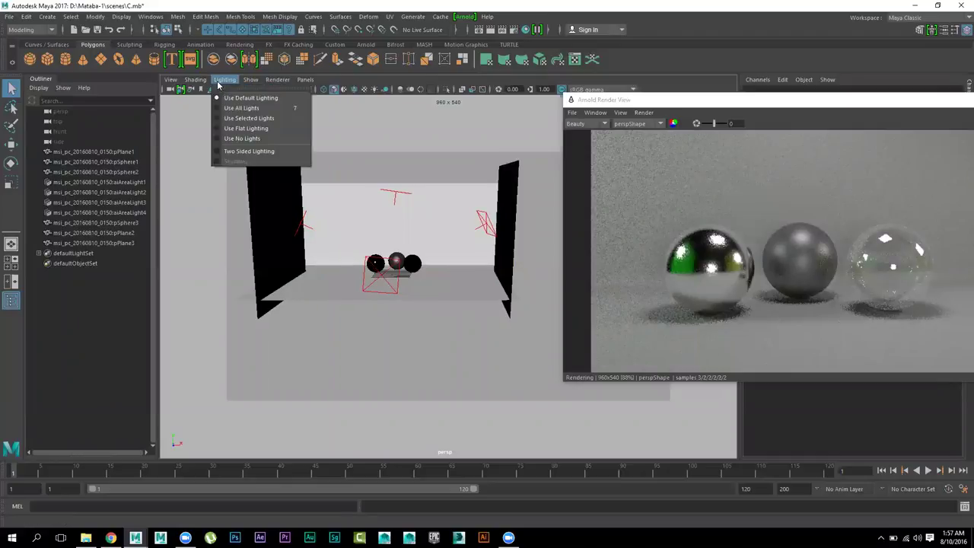
pyautogui.click(243, 152)
pyautogui.keyDown('alt'); pyautogui.moveTo(415, 207); pyautogui.dragTo(323, 179); pyautogui.keyUp('alt')
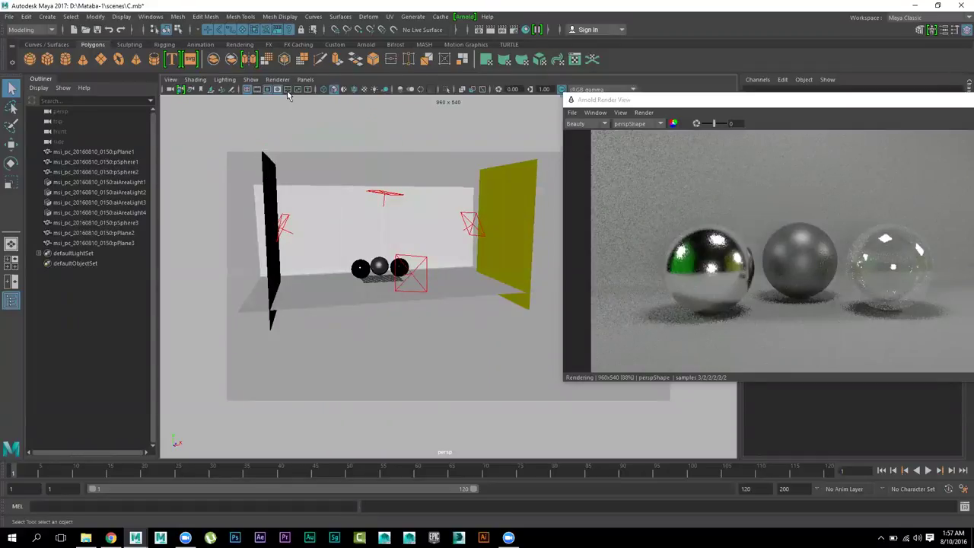
pyautogui.click(280, 80)
pyautogui.click(290, 105)
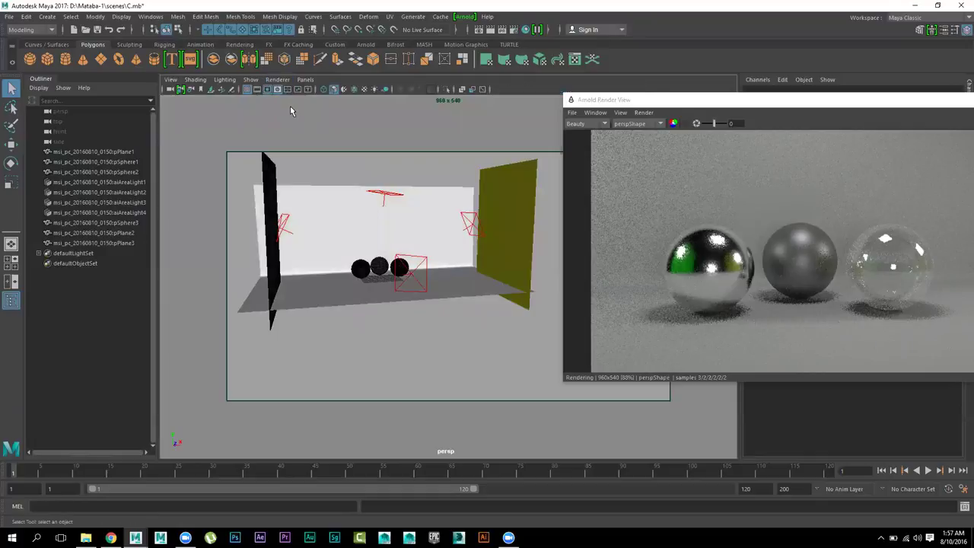
# Step: Frame the perspective camera on the three spheres against the back wall and restart the live Arnold render
pyautogui.keyDown('alt'); pyautogui.moveTo(484, 211); pyautogui.dragTo(415, 212); pyautogui.keyUp('alt')
pyautogui.keyDown('alt'); pyautogui.moveTo(415, 212); pyautogui.dragTo(470, 252, button='right'); pyautogui.keyUp('alt')
pyautogui.moveTo(470, 252)
pyautogui.keyDown('alt'); pyautogui.mouseDown(button='middle')
pyautogui.moveTo(428, 236)
pyautogui.moveTo(478, 249)
pyautogui.mouseUp(button='middle'); pyautogui.keyUp('alt')
pyautogui.keyDown('alt'); pyautogui.moveTo(478, 249); pyautogui.dragTo(471, 223); pyautogui.keyUp('alt')
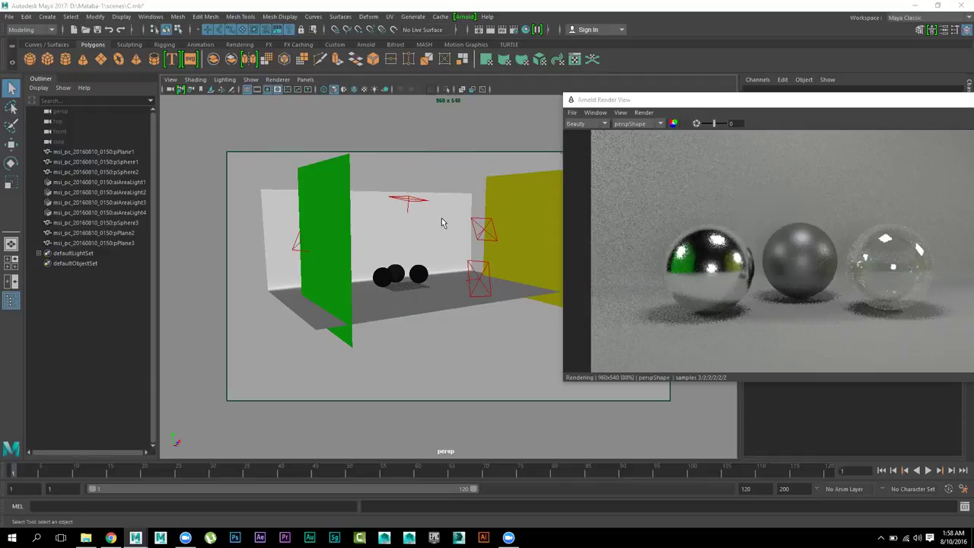
pyautogui.keyDown('alt'); pyautogui.moveTo(482, 278); pyautogui.dragTo(500, 332, button='right'); pyautogui.keyUp('alt')
pyautogui.keyDown('alt'); pyautogui.moveTo(474, 320); pyautogui.dragTo(528, 342, button='middle'); pyautogui.keyUp('alt')
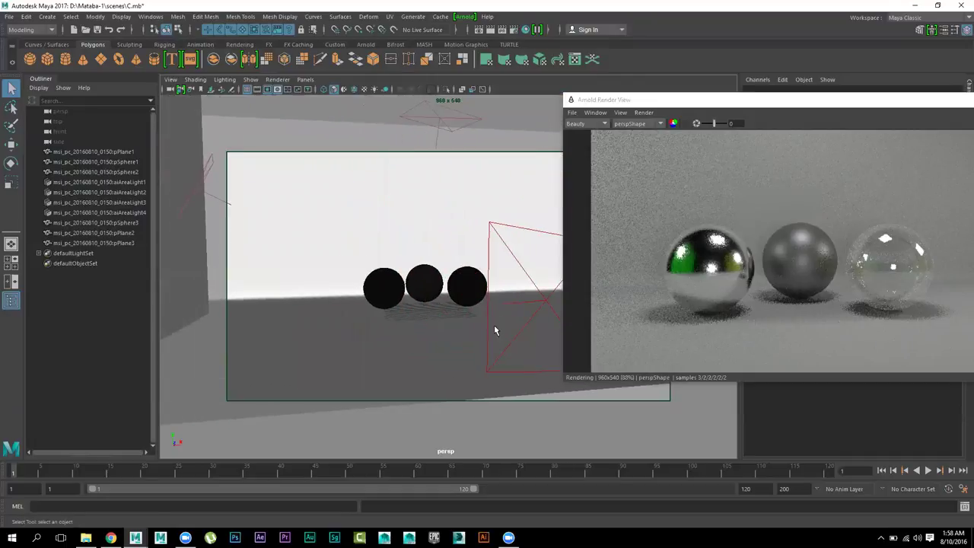
pyautogui.keyDown('alt'); pyautogui.moveTo(482, 322); pyautogui.dragTo(555, 356); pyautogui.keyUp('alt')
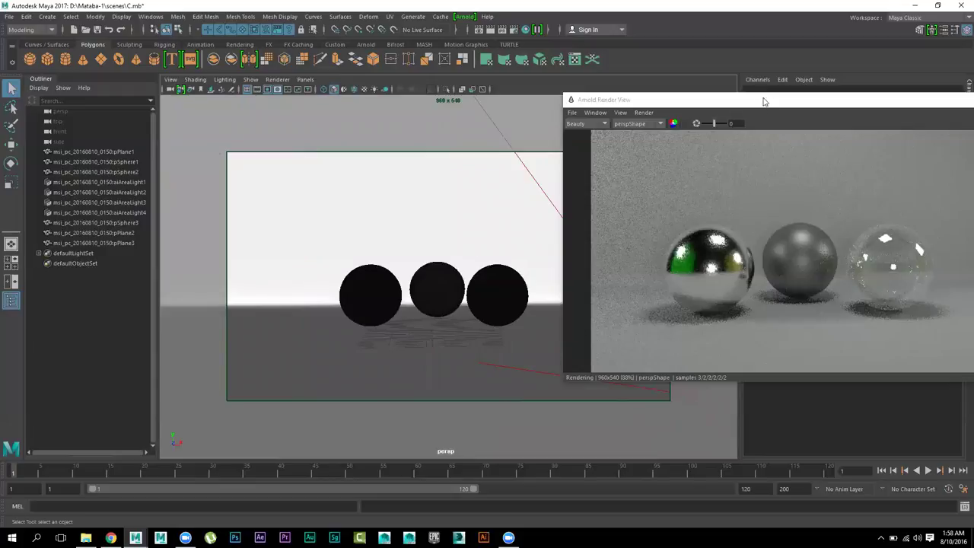
pyautogui.moveTo(766, 100); pyautogui.dragTo(428, 108)
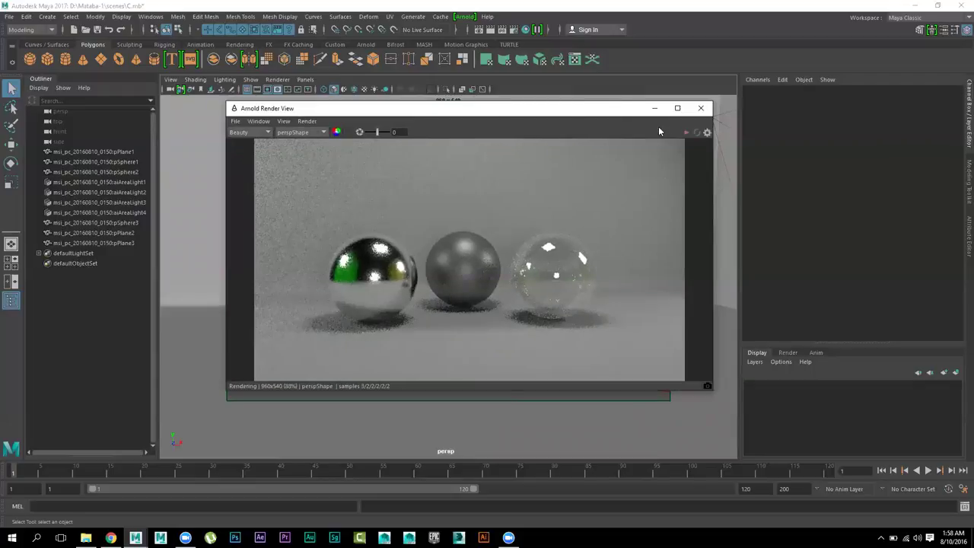
pyautogui.click(685, 134)
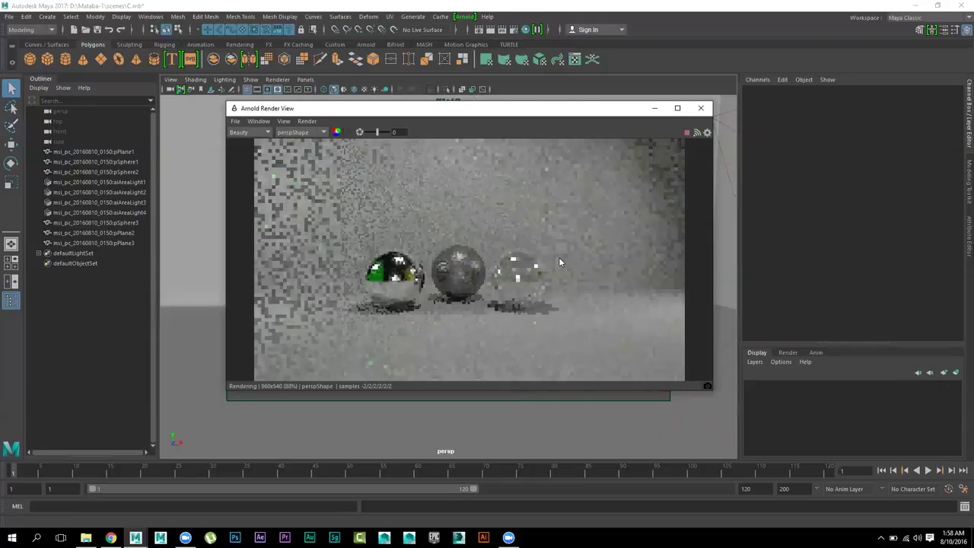
# Step: Adjust the camera directly in the Arnold Render View so the three spheres fill more of the image
pyautogui.click(258, 122)
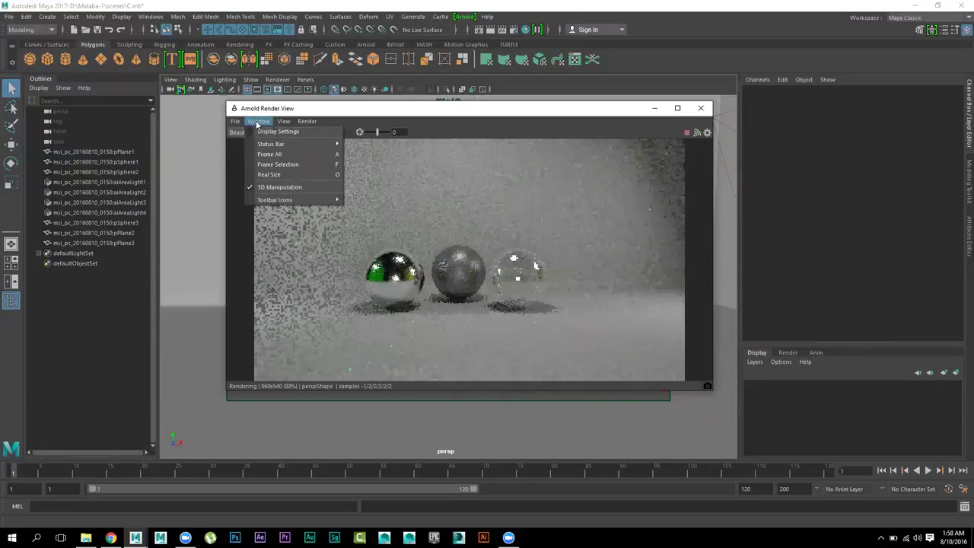
pyautogui.click(258, 122)
pyautogui.keyDown('alt'); pyautogui.moveTo(456, 289); pyautogui.dragTo(561, 320); pyautogui.keyUp('alt')
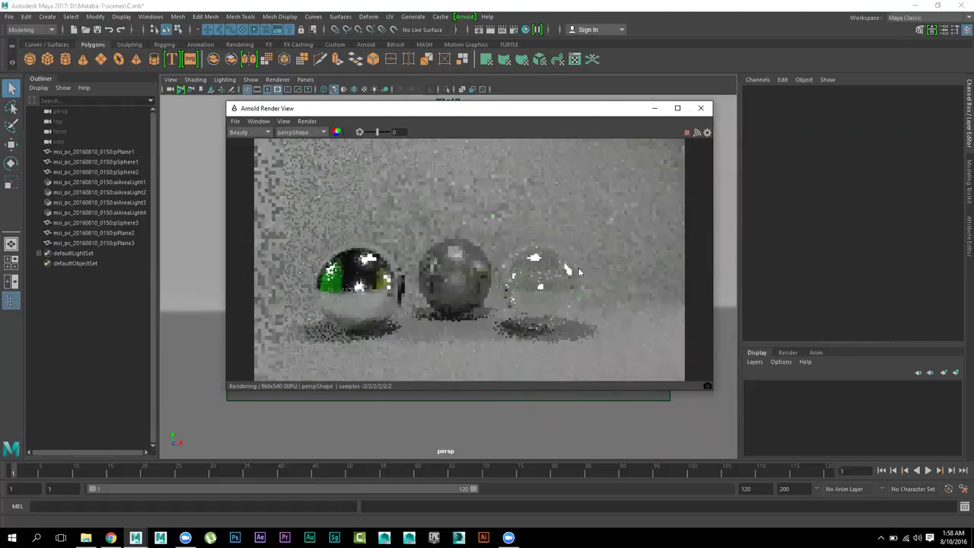
pyautogui.keyDown('alt'); pyautogui.moveTo(578, 267); pyautogui.dragTo(598, 293); pyautogui.keyUp('alt')
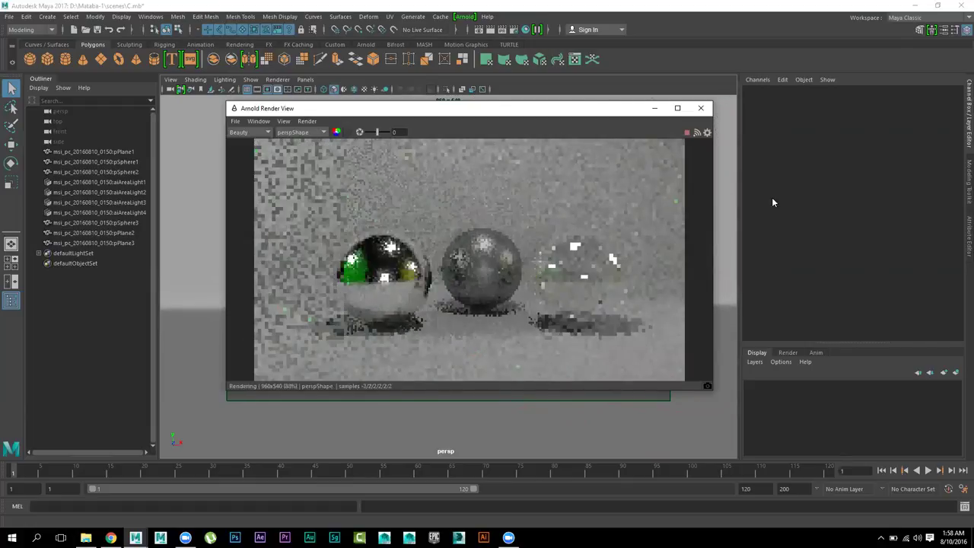
# Step: Set the diffuse ray depth to 3 in the Arnold Renderer render settings
pyautogui.click(795, 159)
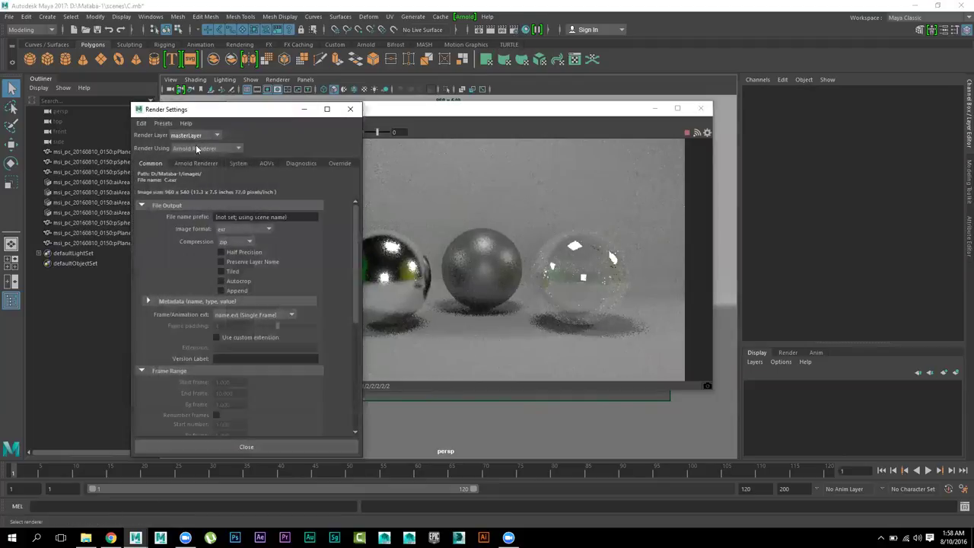
pyautogui.moveTo(231, 113); pyautogui.dragTo(118, 109)
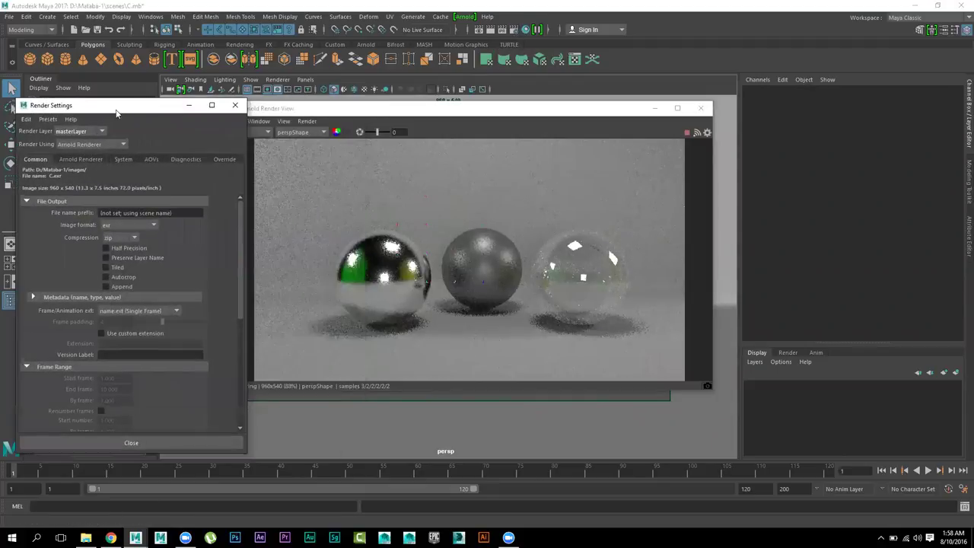
pyautogui.click(92, 163)
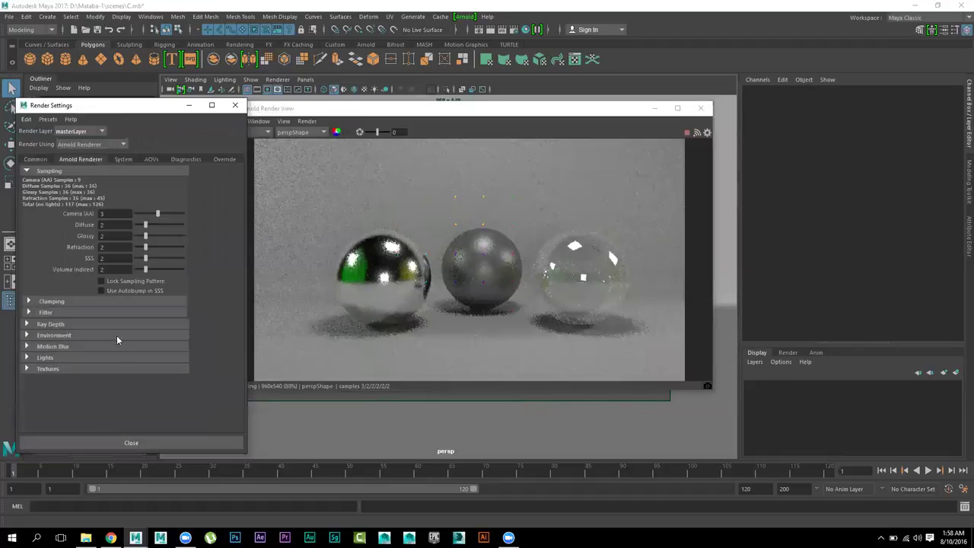
pyautogui.click(61, 326)
pyautogui.scroll(-1, 64, 341)
pyautogui.scroll(-1, 65, 340)
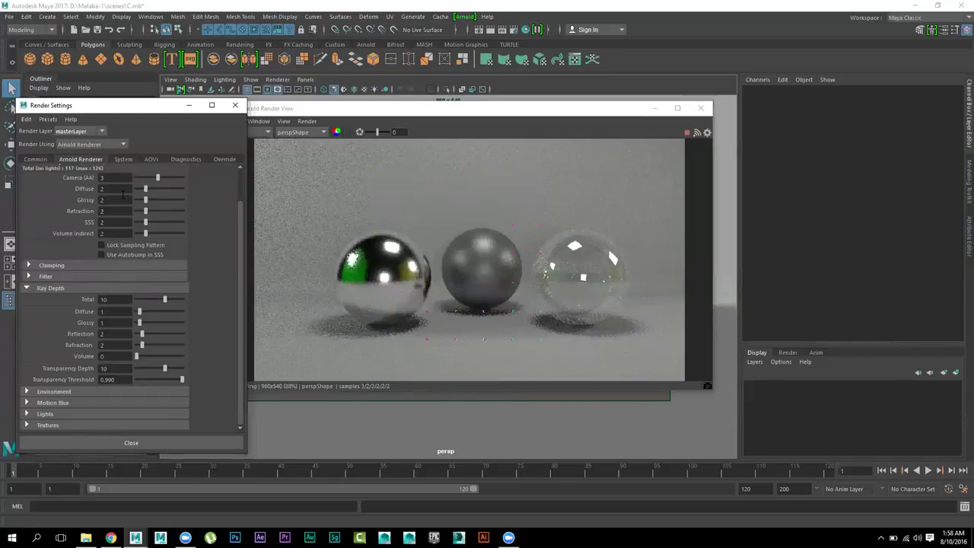
pyautogui.moveTo(141, 313); pyautogui.dragTo(144, 310)
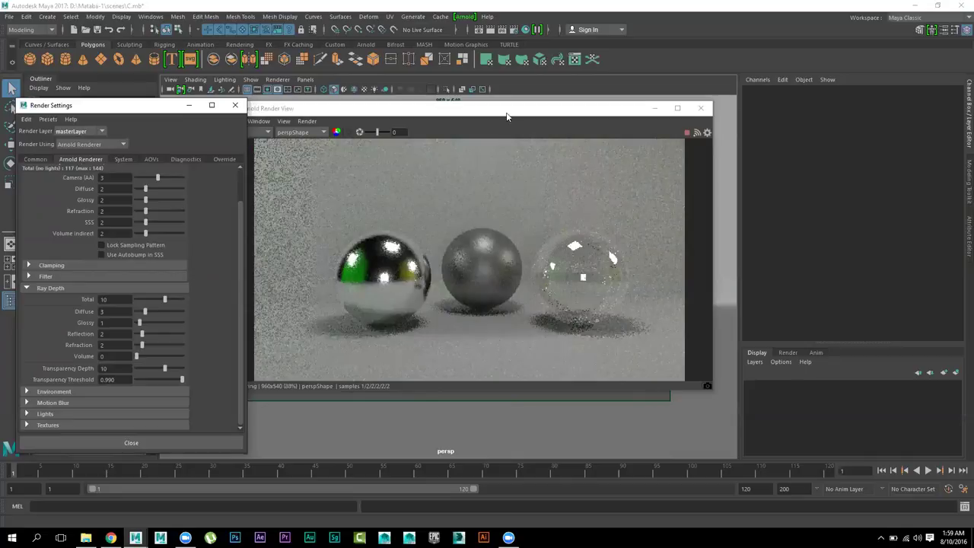
# Step: Set the specular roughness of the chrome sphere's aiStandard material to 0
pyautogui.moveTo(507, 117); pyautogui.dragTo(549, 107)
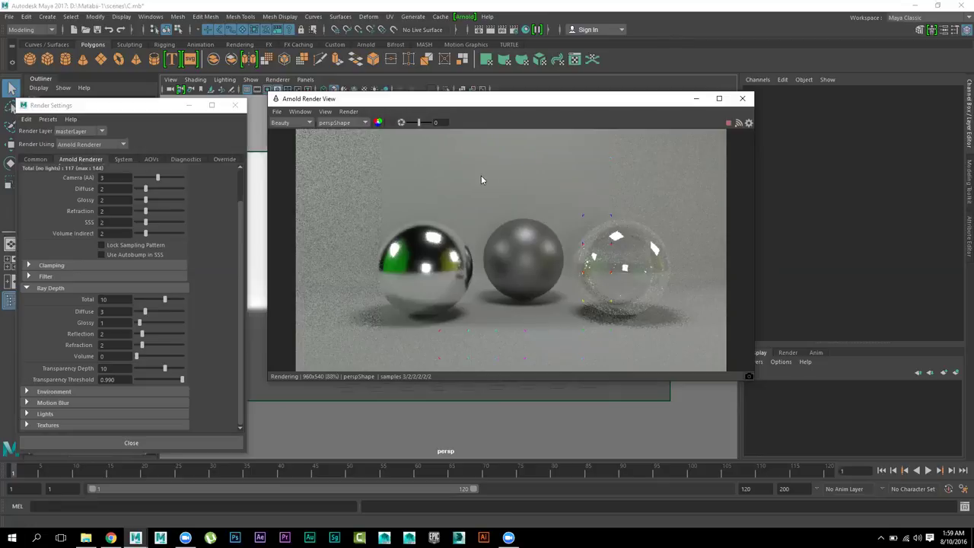
pyautogui.click(838, 177)
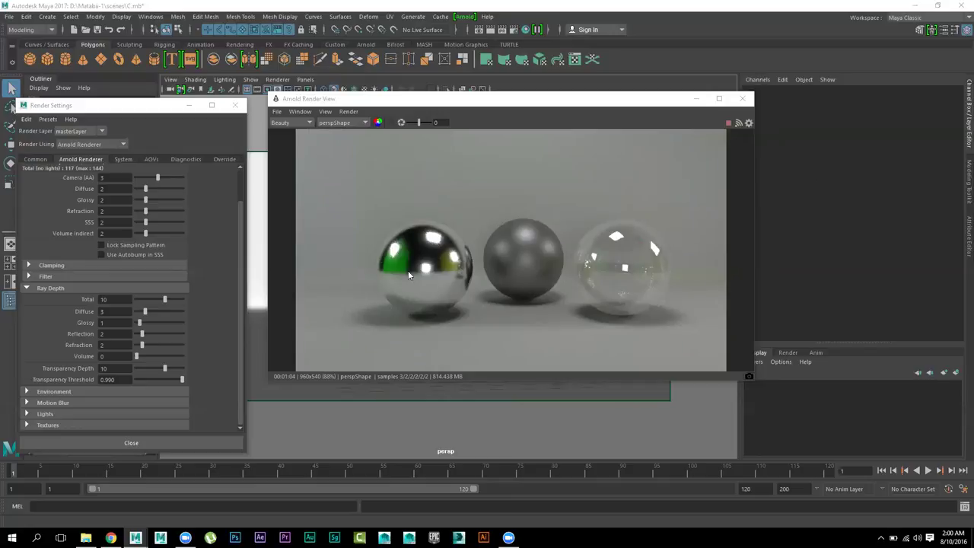
pyautogui.click(427, 266)
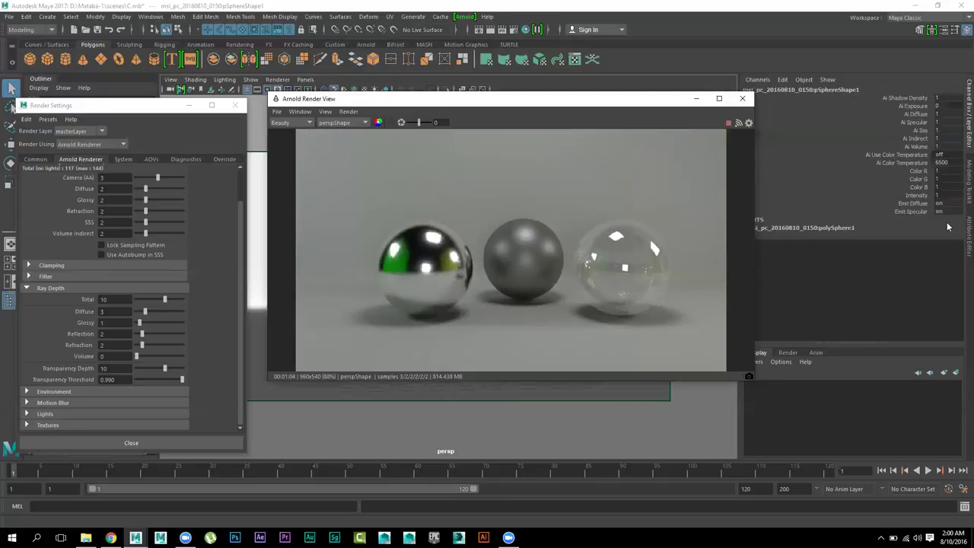
pyautogui.click(969, 236)
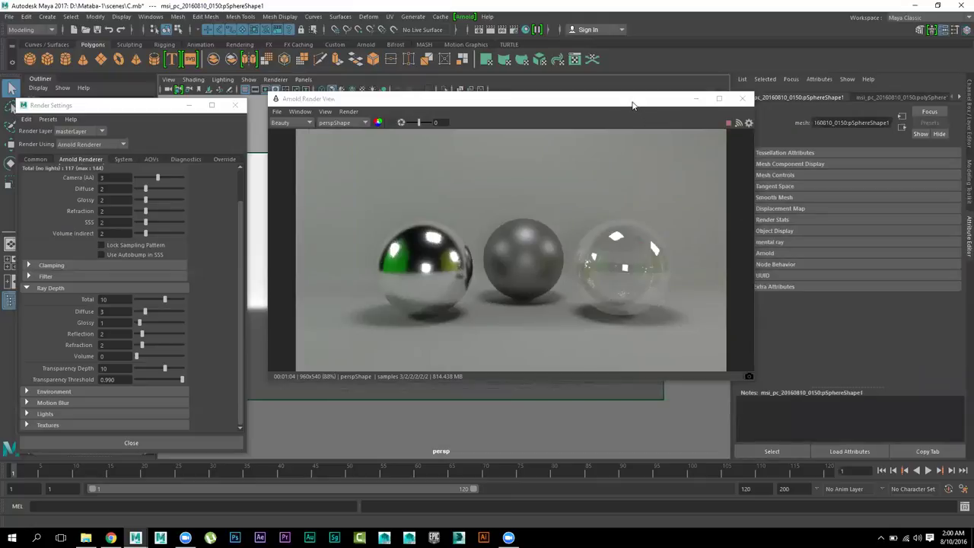
pyautogui.moveTo(632, 104); pyautogui.dragTo(581, 65)
pyautogui.click(961, 99)
pyautogui.click(962, 99)
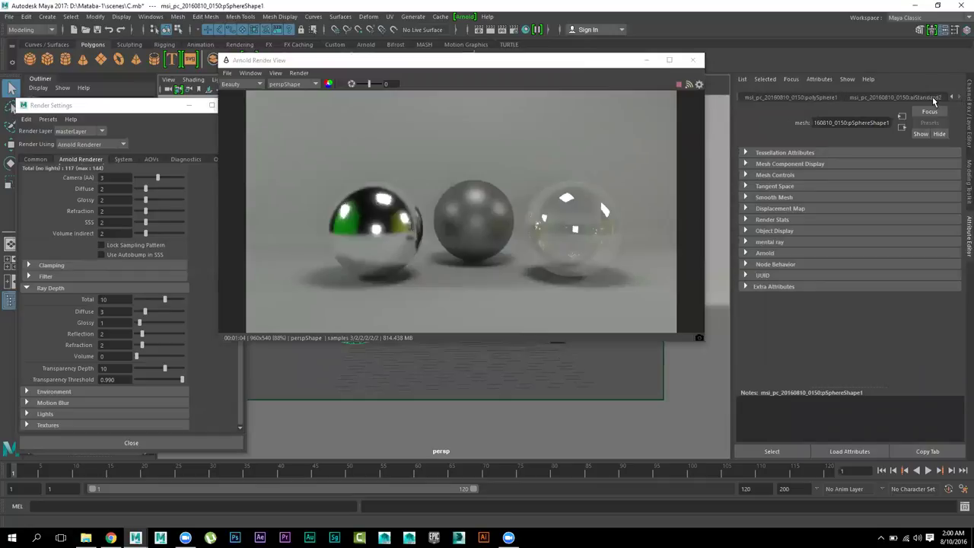
pyautogui.click(934, 99)
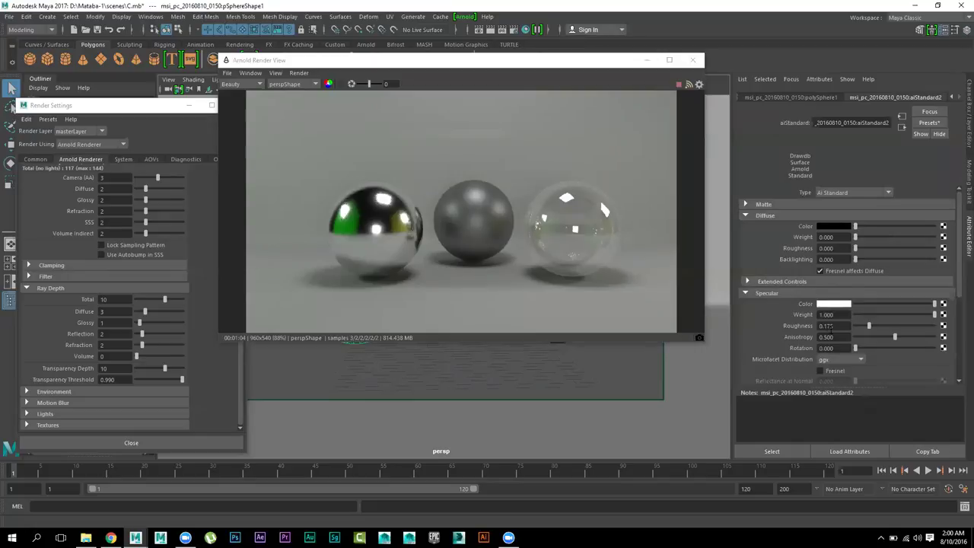
pyautogui.moveTo(870, 327); pyautogui.dragTo(765, 332)
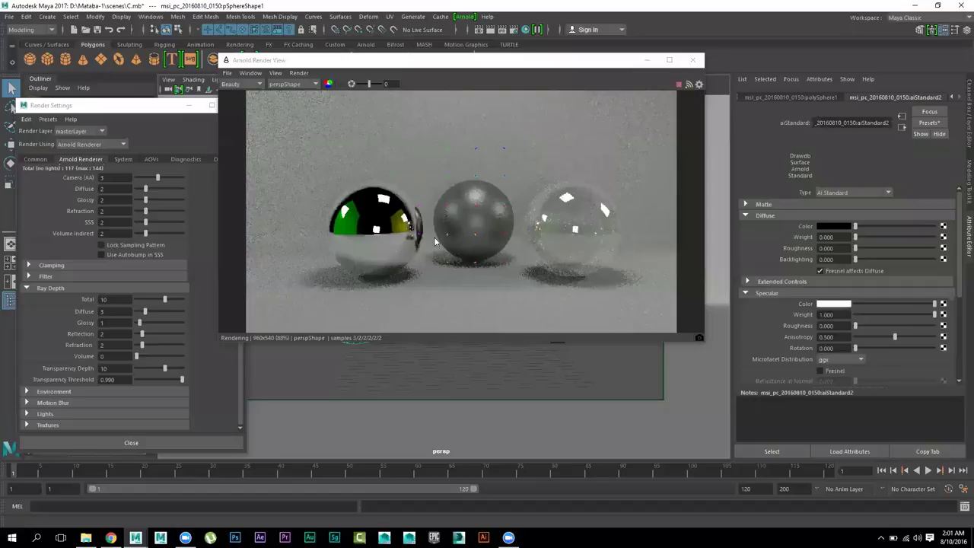
# Step: Duplicate the green side wall plane, rotate the copy and move it across the open front of the set, facing the spheres
pyautogui.moveTo(436, 62); pyautogui.dragTo(658, 59)
pyautogui.moveTo(183, 106); pyautogui.dragTo(108, 115)
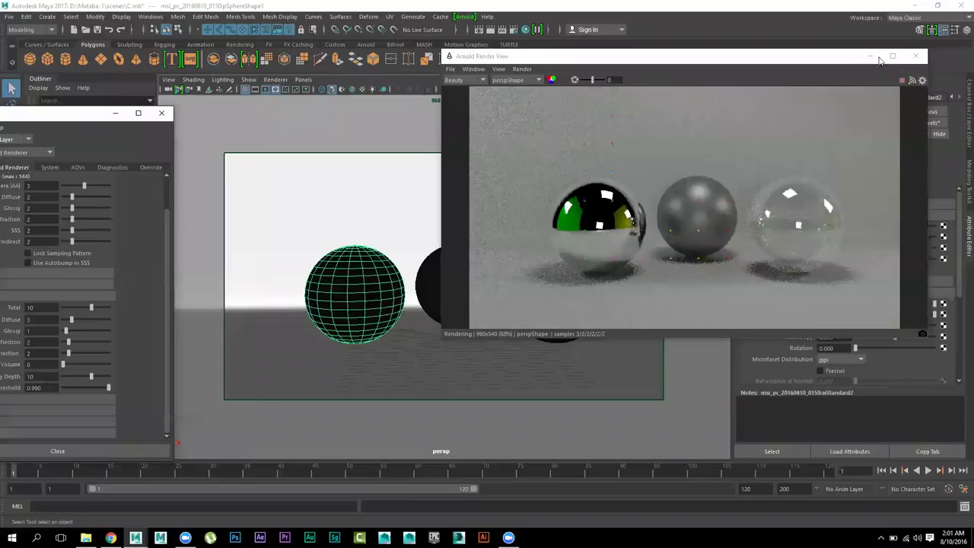
pyautogui.click(863, 144)
pyautogui.keyDown('alt'); pyautogui.moveTo(282, 213); pyautogui.dragTo(152, 158, button='right'); pyautogui.keyUp('alt')
pyautogui.keyDown('alt'); pyautogui.moveTo(270, 214); pyautogui.dragTo(315, 212); pyautogui.keyUp('alt')
pyautogui.click(416, 159)
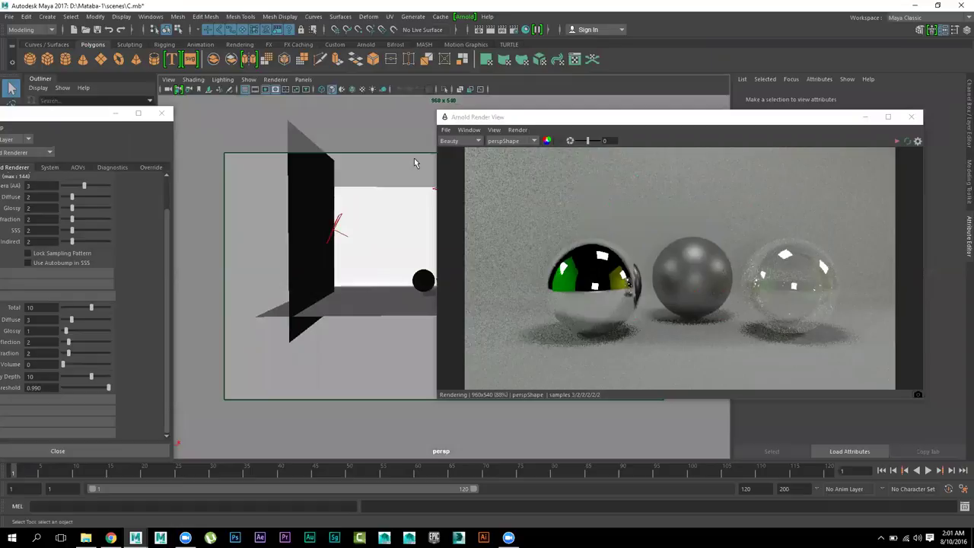
pyautogui.moveTo(484, 124); pyautogui.dragTo(608, 166)
pyautogui.keyDown('alt'); pyautogui.moveTo(356, 184); pyautogui.dragTo(400, 232); pyautogui.keyUp('alt')
pyautogui.click(400, 233)
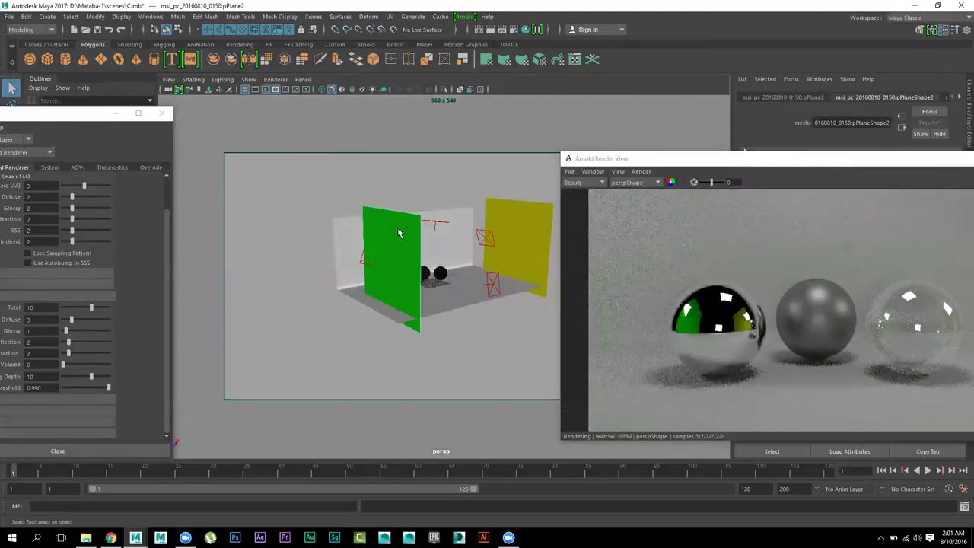
pyautogui.press('e')
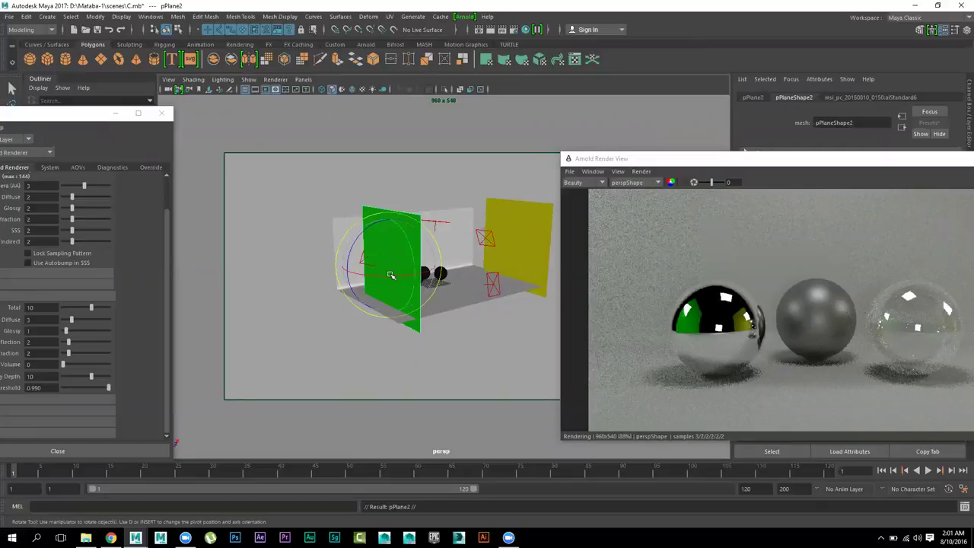
pyautogui.moveTo(380, 277); pyautogui.dragTo(518, 271)
pyautogui.press('w')
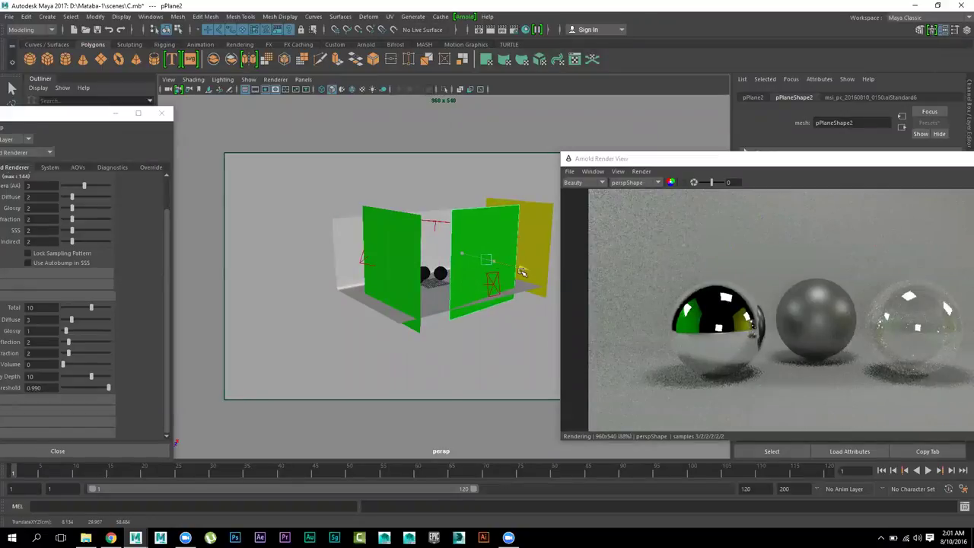
# Step: Assign a new Arnold aiStandard material to the duplicated plane
pyautogui.moveTo(468, 242); pyautogui.dragTo(462, 496, button='right')
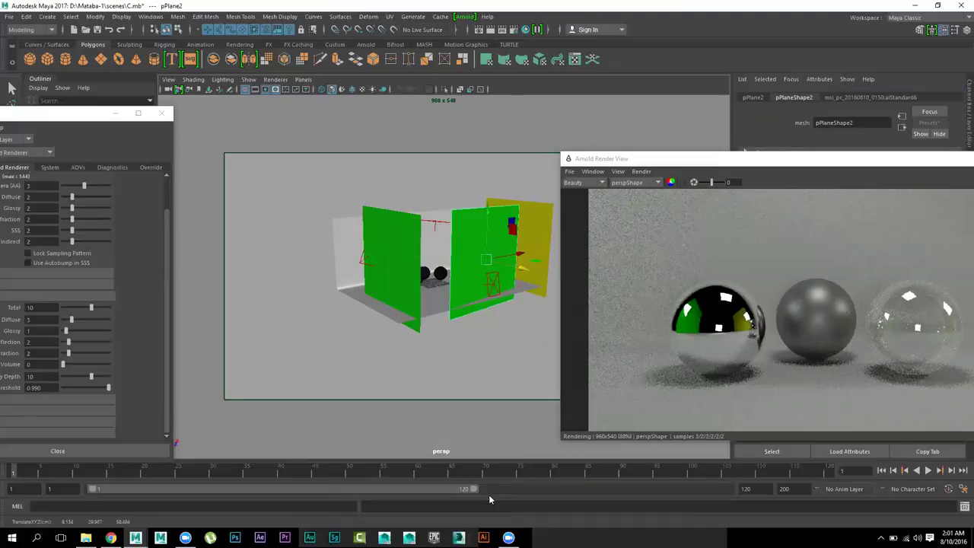
pyautogui.click(364, 278)
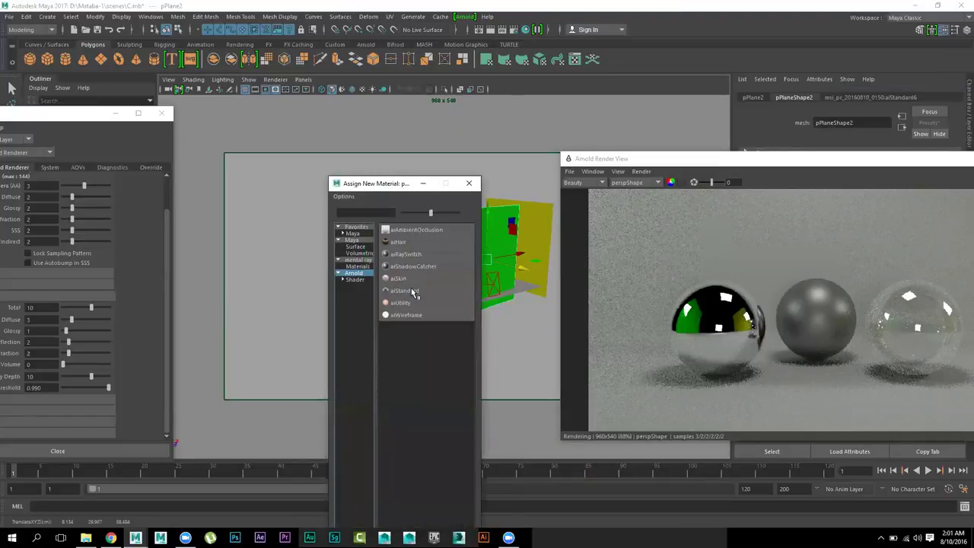
pyautogui.click(407, 290)
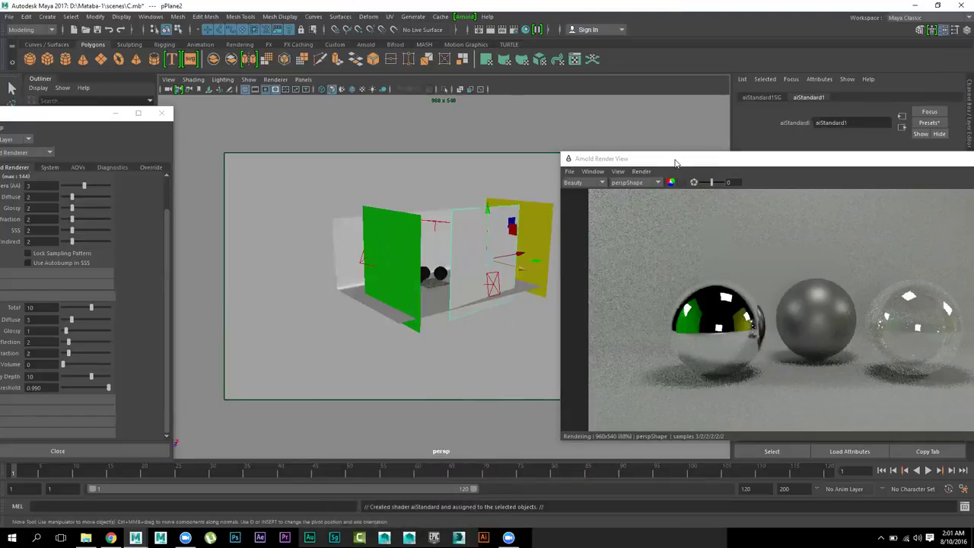
# Step: Connect a file texture to the diffuse color of the plane's new aiStandard material
pyautogui.moveTo(674, 162); pyautogui.dragTo(286, 313)
pyautogui.click(942, 229)
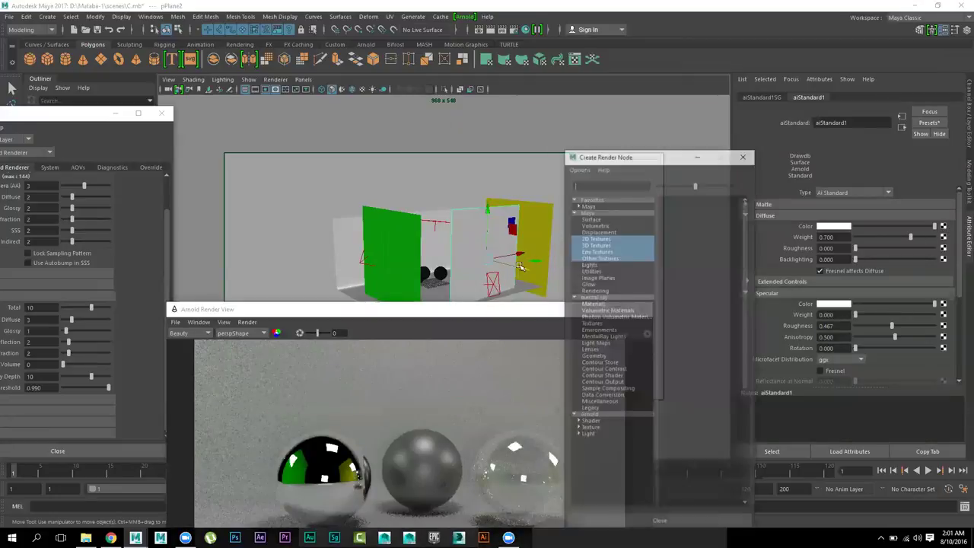
pyautogui.click(674, 242)
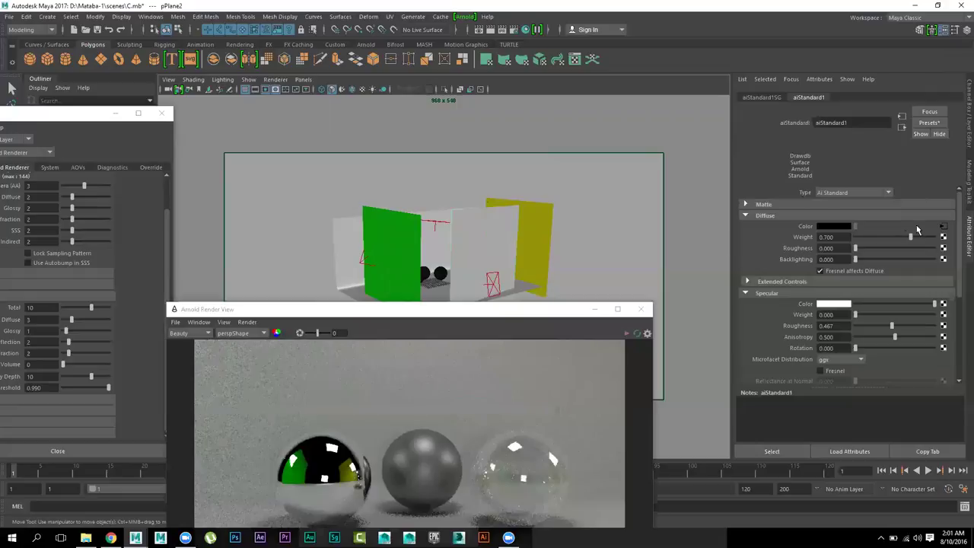
# Step: Browse the project's sourceimages folder and the Desktop for an image to use in the file texture
pyautogui.click(945, 236)
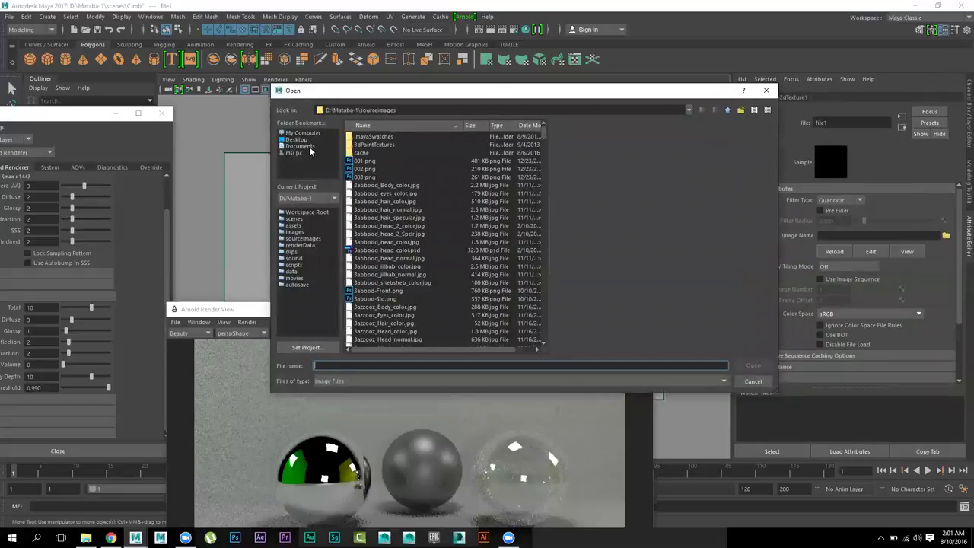
pyautogui.click(365, 162)
pyautogui.click(370, 177)
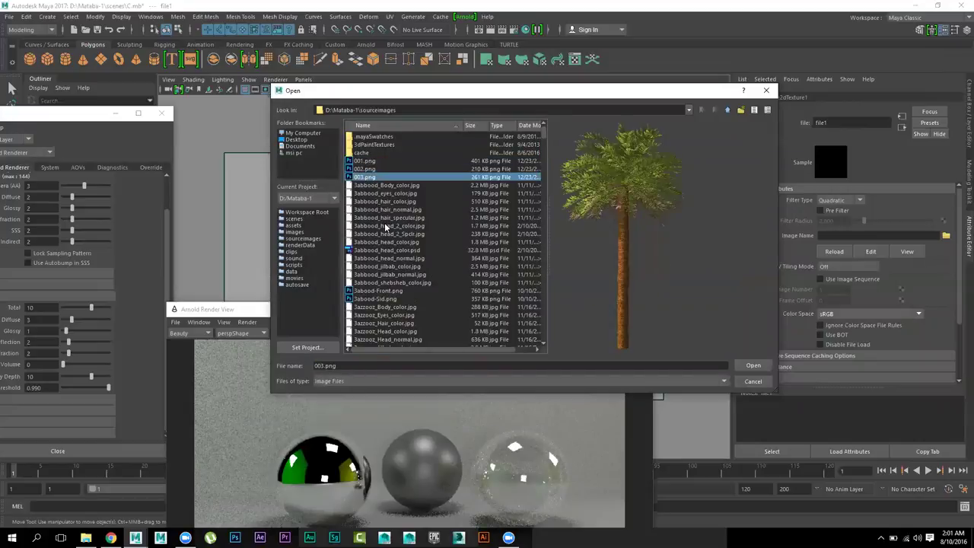
pyautogui.click(388, 234)
pyautogui.click(297, 140)
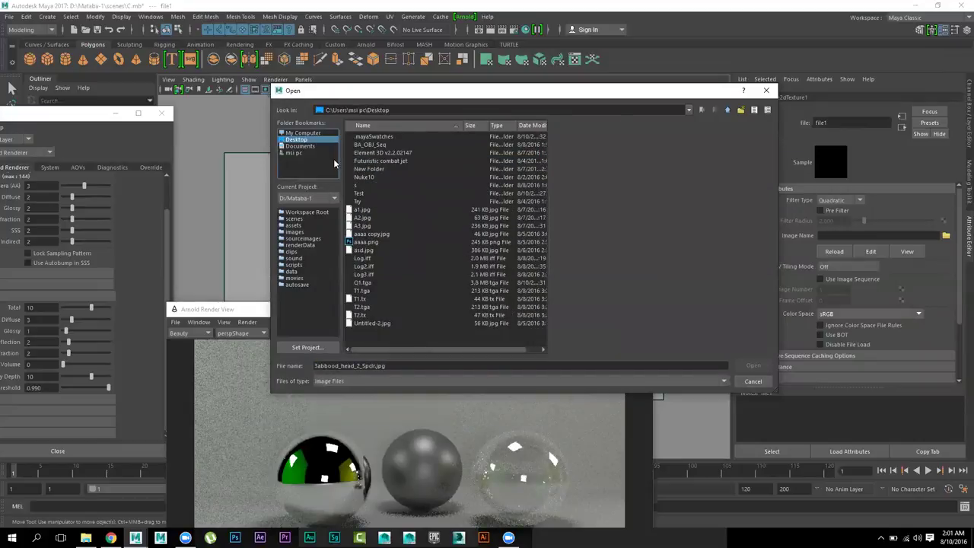
pyautogui.click(379, 236)
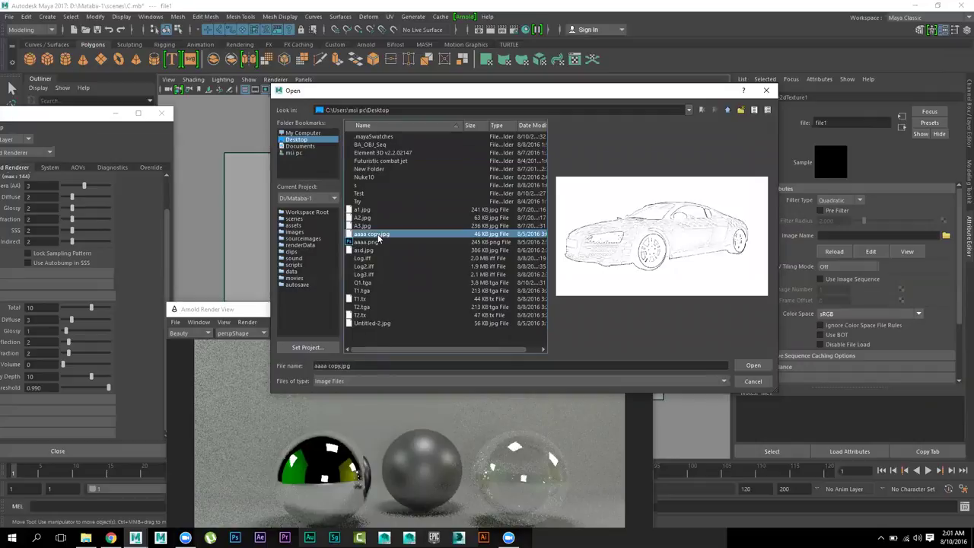
pyautogui.click(368, 259)
pyautogui.click(365, 275)
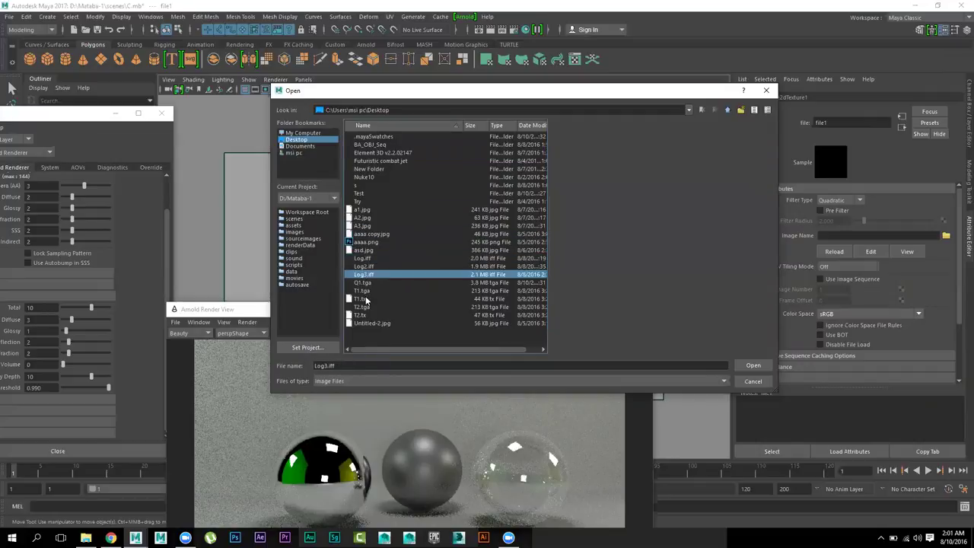
pyautogui.click(365, 299)
pyautogui.click(368, 315)
pyautogui.click(373, 158)
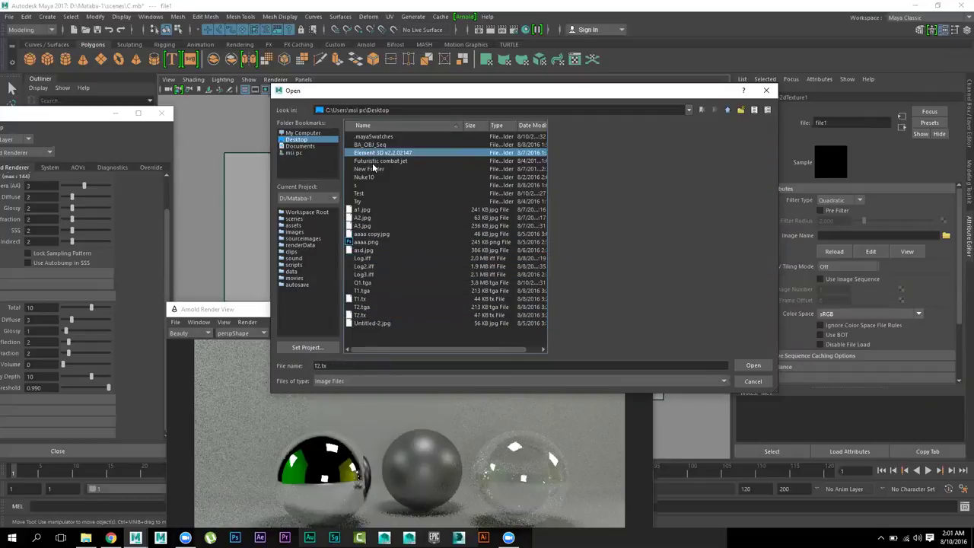
pyautogui.click(368, 176)
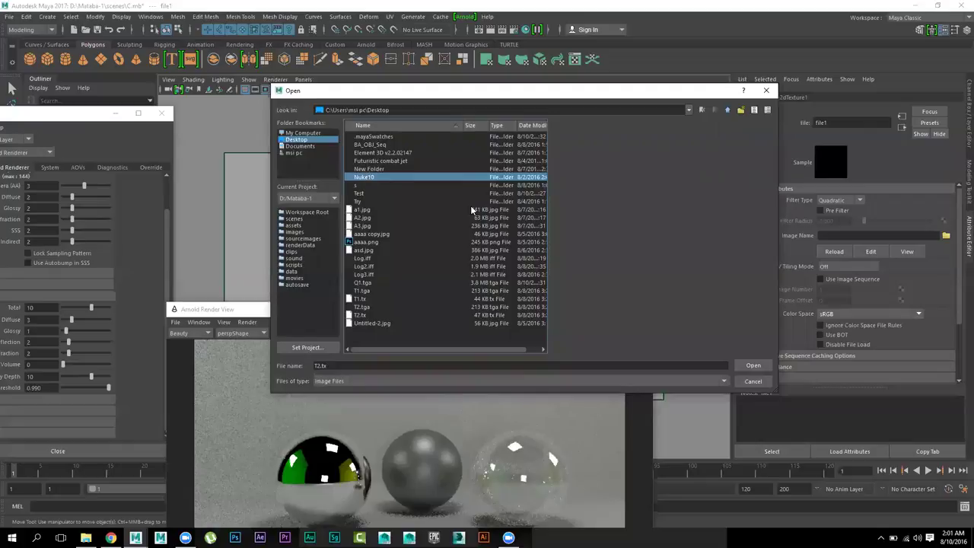
# Step: Load AucklandCity_1306.jpg from the Desktop's Test folder into the file texture
pyautogui.doubleClick(362, 194)
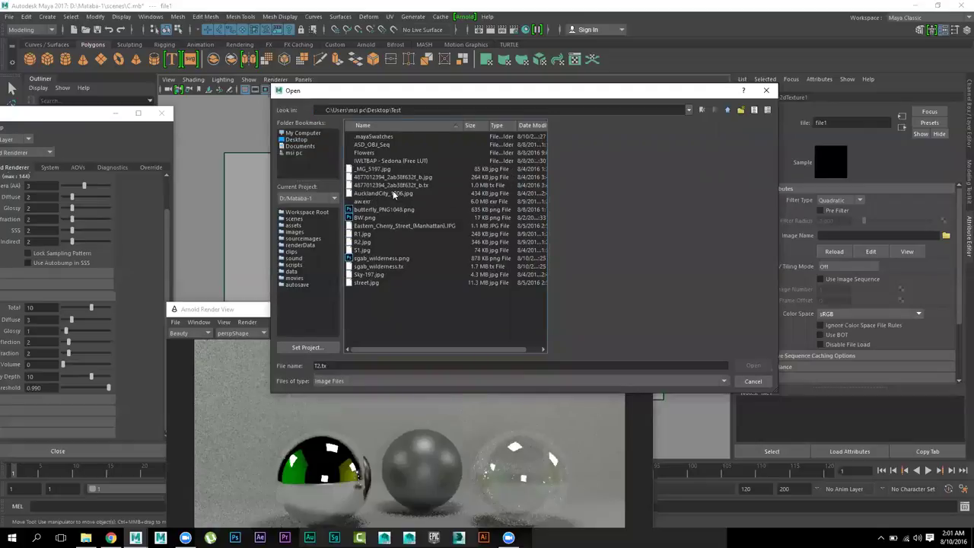
pyautogui.click(395, 194)
pyautogui.click(393, 186)
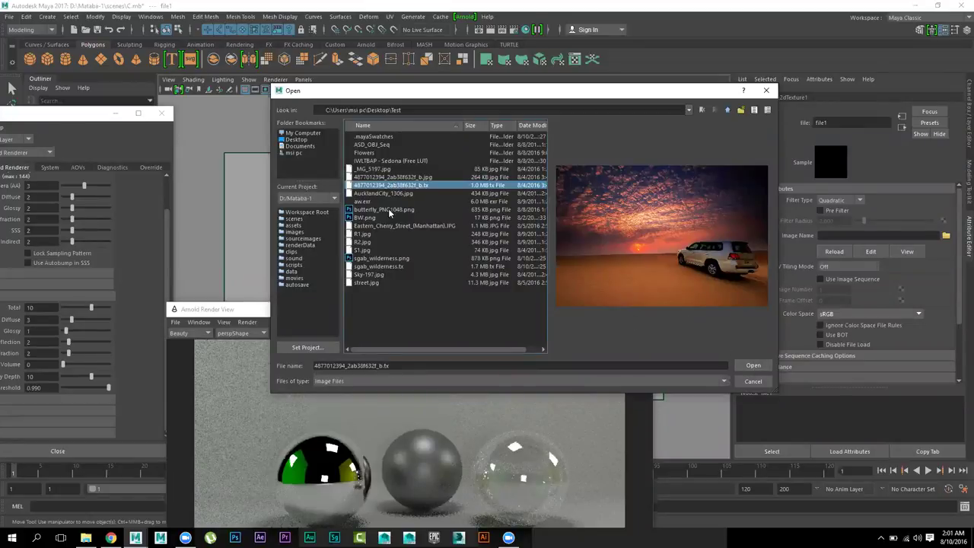
pyautogui.click(392, 202)
pyautogui.click(393, 194)
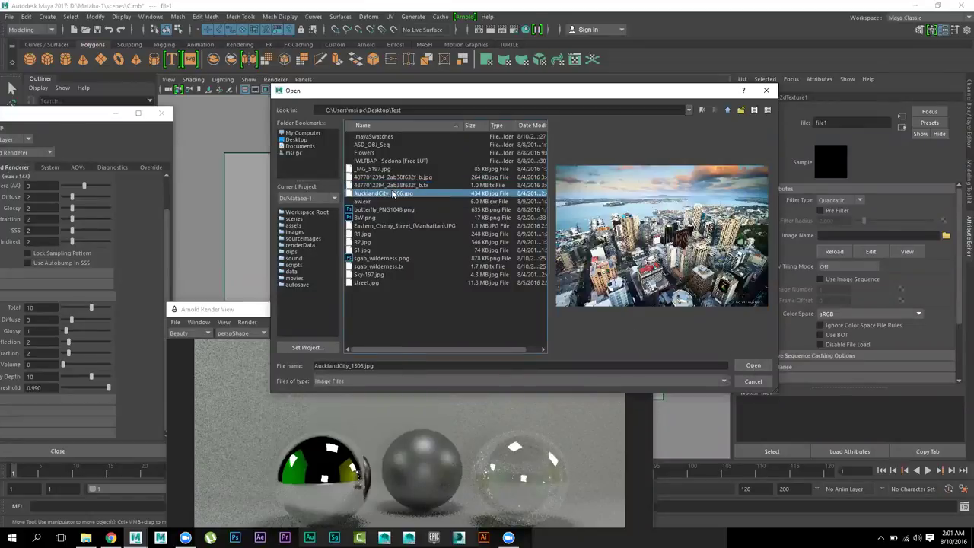
pyautogui.click(752, 364)
# Step: Rotate the textured plane to line up with the open front of the set and scale it wider
pyautogui.keyDown('alt'); pyautogui.moveTo(522, 249); pyautogui.dragTo(474, 243); pyautogui.keyUp('alt')
pyautogui.click(496, 266)
pyautogui.press('e')
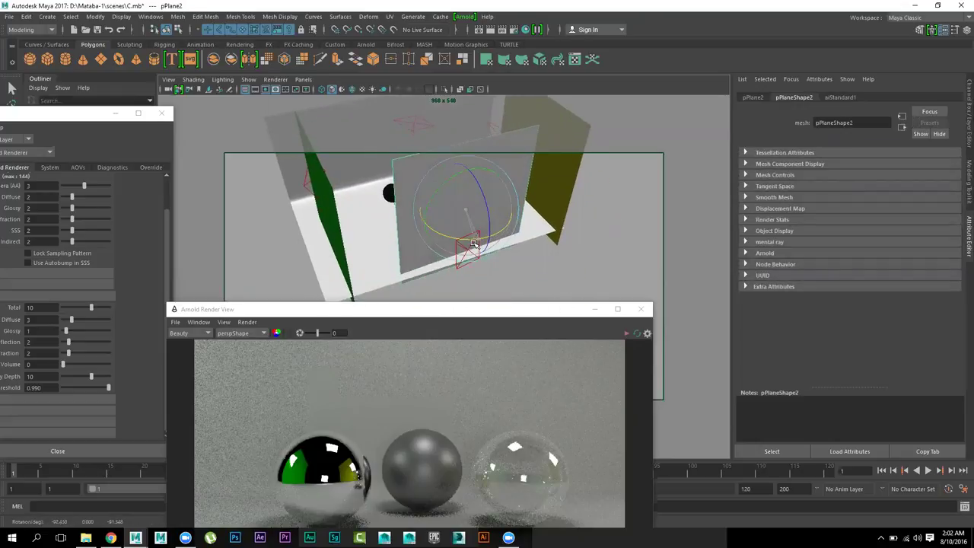
pyautogui.press('r')
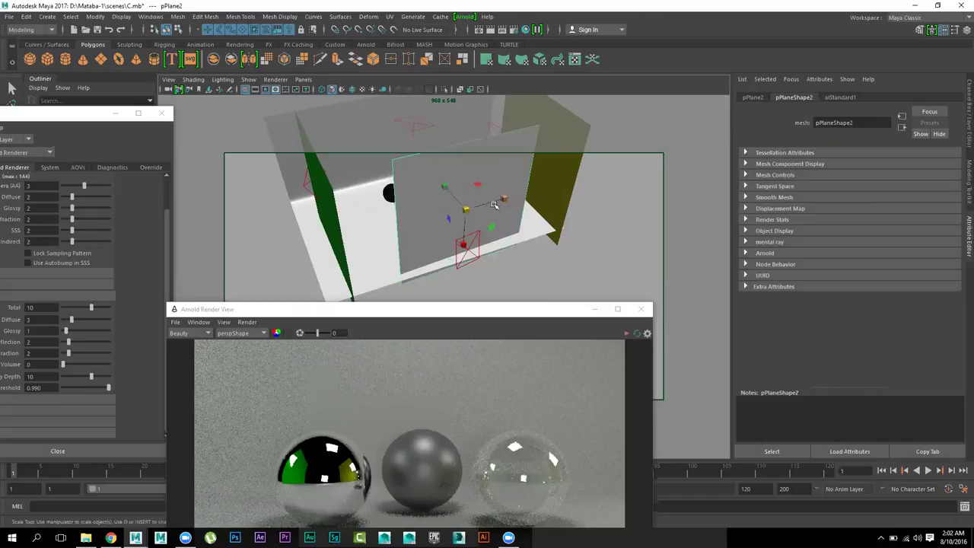
pyautogui.moveTo(505, 197); pyautogui.dragTo(556, 216)
# Step: Reframe the perspective camera on the three spheres for the live Arnold render and place the Render Settings and render view side by side
pyautogui.keyDown('alt'); pyautogui.moveTo(555, 217); pyautogui.dragTo(513, 285, button='middle'); pyautogui.keyUp('alt')
pyautogui.keyDown('alt'); pyautogui.moveTo(513, 285); pyautogui.dragTo(530, 314, button='right'); pyautogui.keyUp('alt')
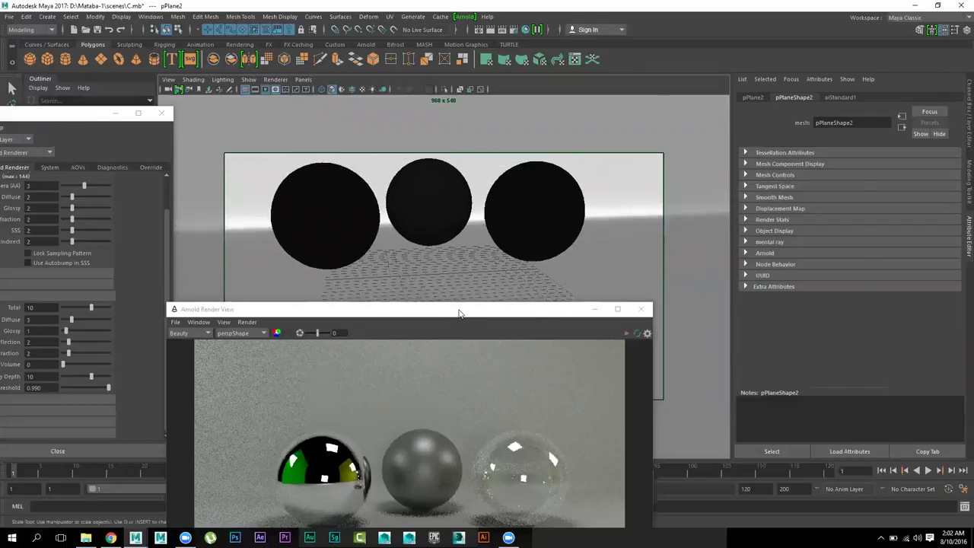
pyautogui.moveTo(458, 313); pyautogui.dragTo(663, 97)
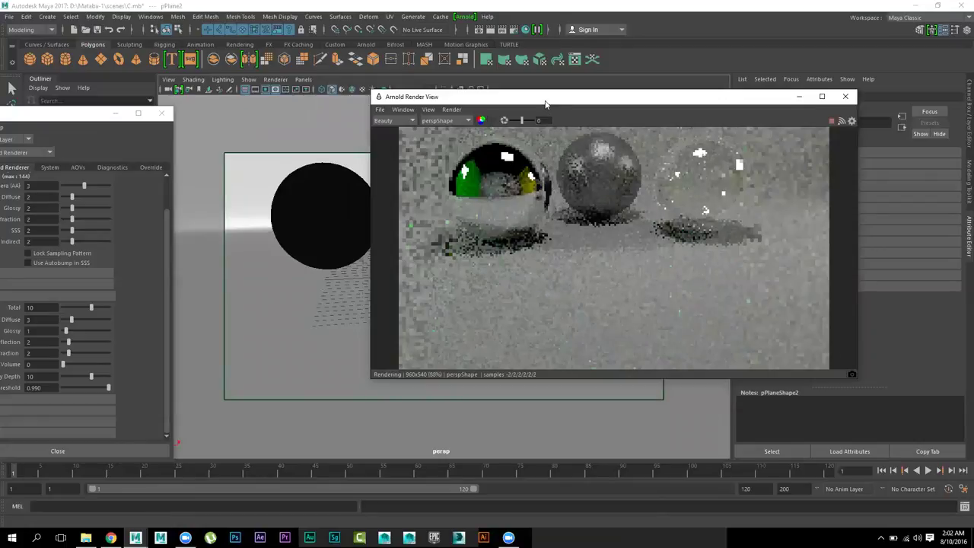
pyautogui.moveTo(545, 103); pyautogui.dragTo(613, 117)
pyautogui.keyDown('alt'); pyautogui.moveTo(341, 254); pyautogui.dragTo(369, 328, button='middle'); pyautogui.keyUp('alt')
pyautogui.keyDown('alt'); pyautogui.moveTo(374, 306); pyautogui.dragTo(380, 300); pyautogui.keyUp('alt')
pyautogui.click(670, 118)
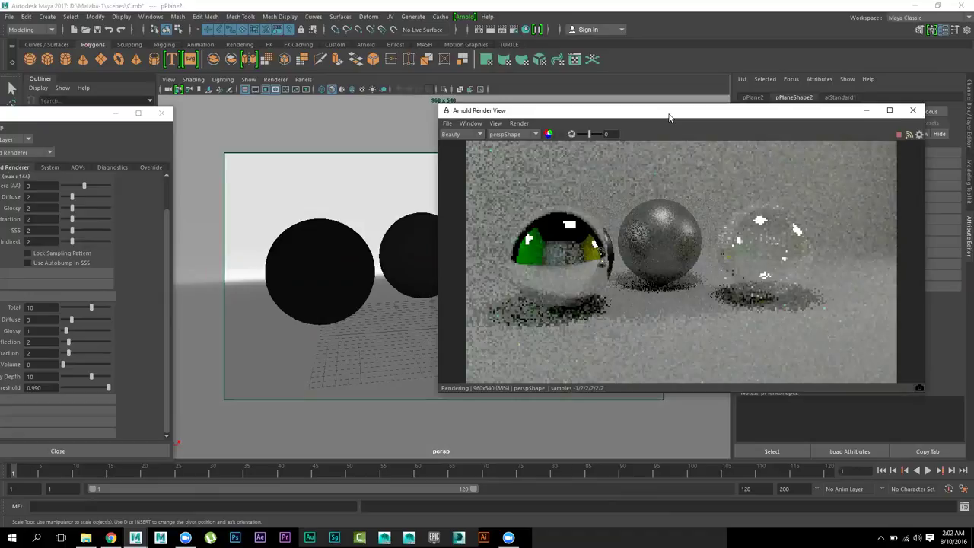
pyautogui.moveTo(618, 120); pyautogui.dragTo(569, 127)
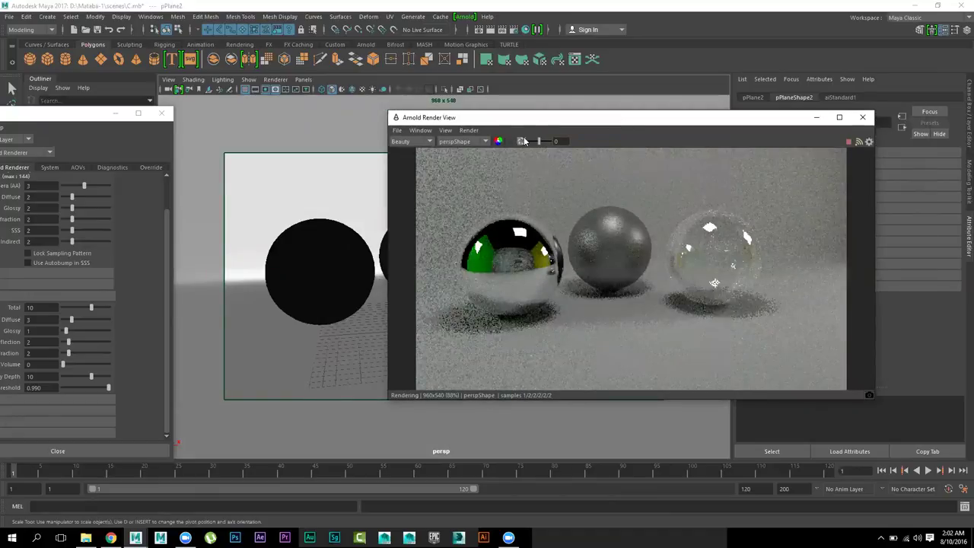
pyautogui.moveTo(582, 113); pyautogui.dragTo(633, 102)
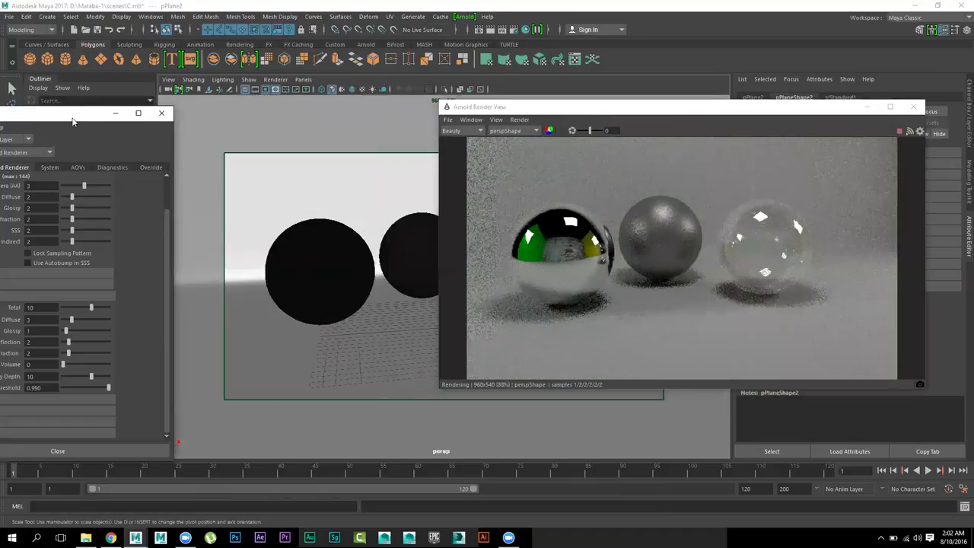
pyautogui.moveTo(61, 121); pyautogui.dragTo(139, 114)
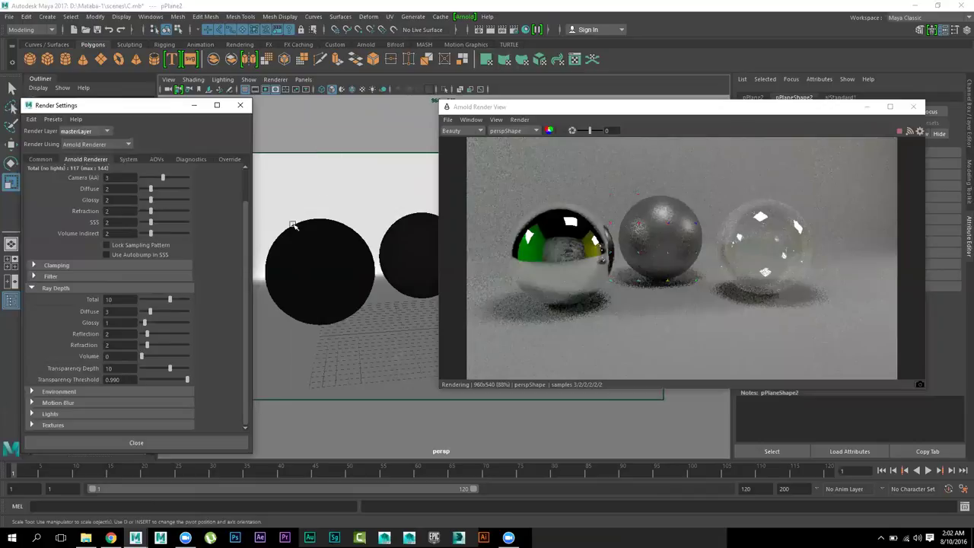
# Step: Adjust the perspective camera's framing of the three spheres, moving the render view clear of the viewport
pyautogui.click(557, 114)
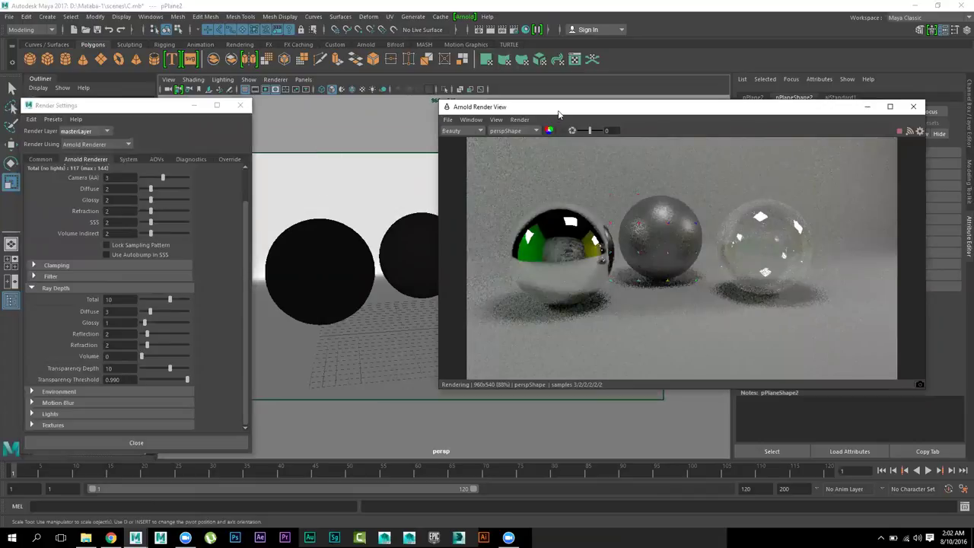
pyautogui.moveTo(559, 115); pyautogui.dragTo(530, 329)
pyautogui.keyDown('alt'); pyautogui.moveTo(554, 272); pyautogui.dragTo(434, 200, button='right'); pyautogui.keyUp('alt')
pyautogui.keyDown('alt'); pyautogui.moveTo(434, 200); pyautogui.dragTo(528, 130); pyautogui.keyUp('alt')
pyautogui.press('e')
pyautogui.press('w')
pyautogui.keyDown('alt'); pyautogui.moveTo(563, 182); pyautogui.dragTo(556, 258); pyautogui.keyUp('alt')
pyautogui.keyDown('alt'); pyautogui.moveTo(555, 258); pyautogui.dragTo(585, 320, button='right'); pyautogui.keyUp('alt')
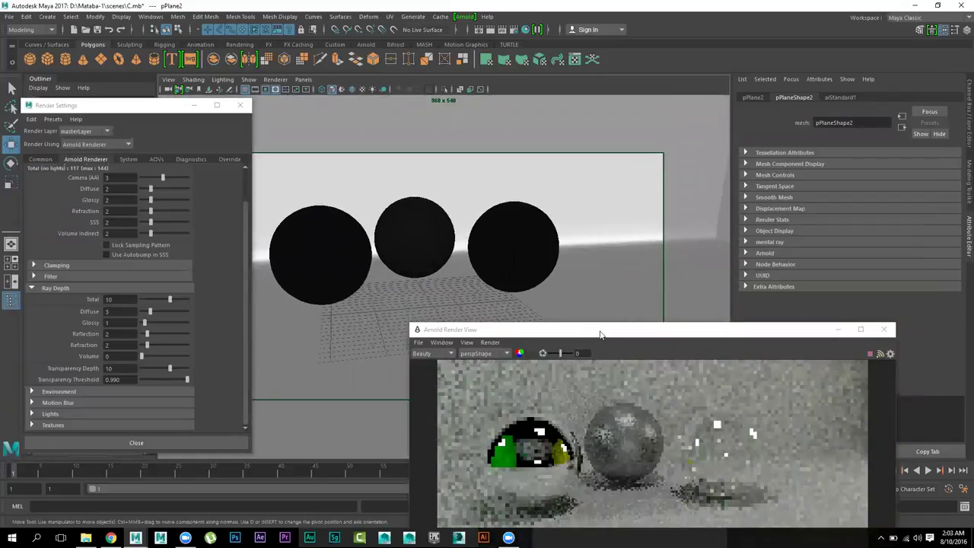
pyautogui.moveTo(585, 330); pyautogui.dragTo(642, 225)
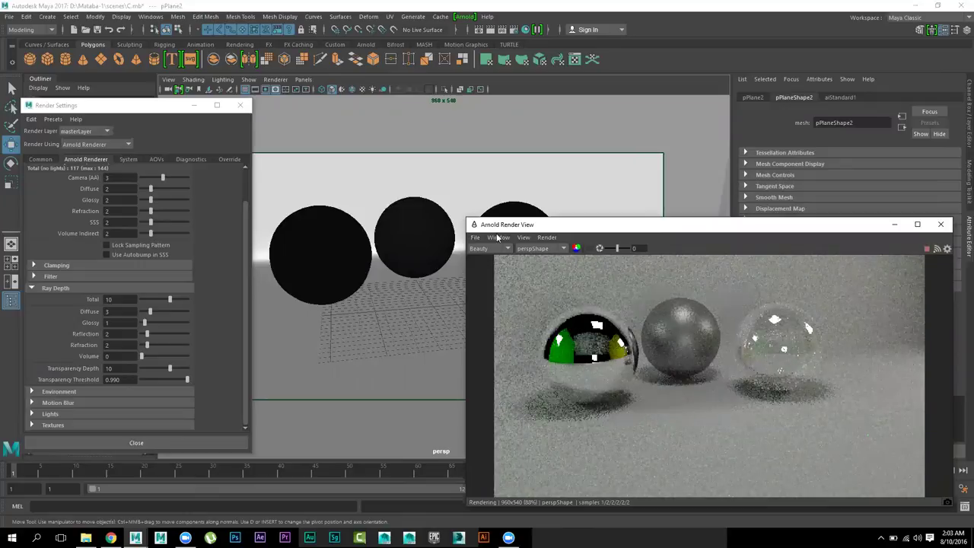
pyautogui.keyDown('alt'); pyautogui.moveTo(383, 286); pyautogui.dragTo(373, 274); pyautogui.keyUp('alt')
pyautogui.keyDown('alt'); pyautogui.moveTo(374, 276); pyautogui.dragTo(394, 288, button='right'); pyautogui.keyUp('alt')
pyautogui.keyDown('alt'); pyautogui.moveTo(394, 288); pyautogui.dragTo(399, 288); pyautogui.keyUp('alt')
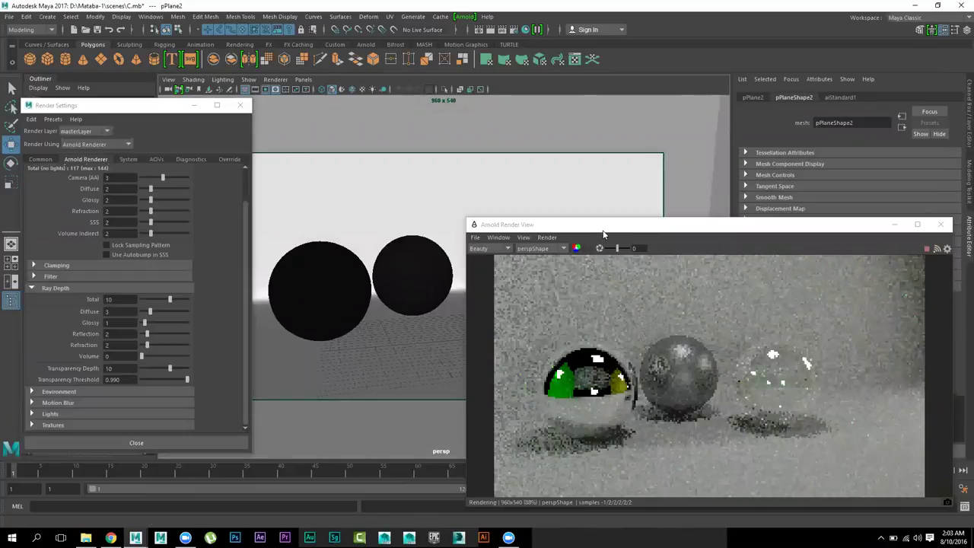
pyautogui.moveTo(604, 232); pyautogui.dragTo(552, 232)
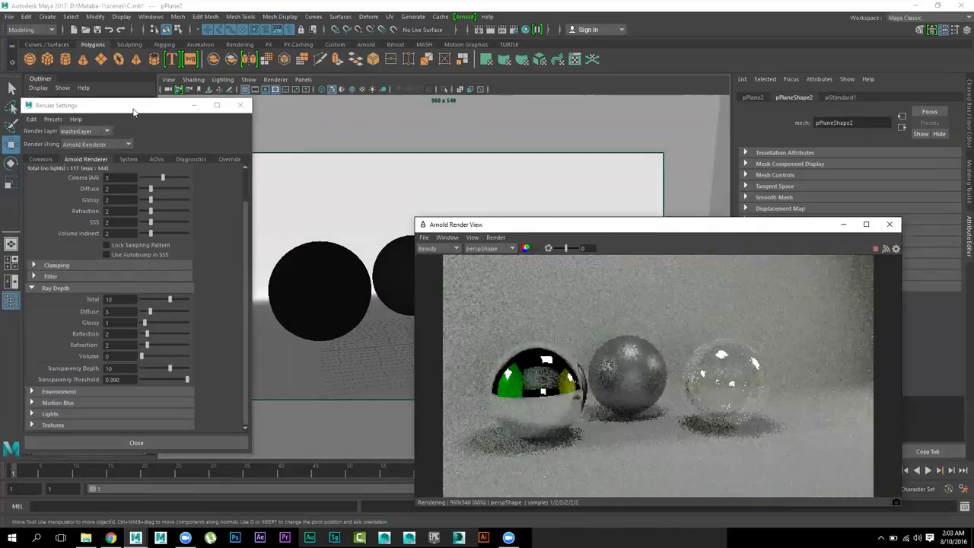
# Step: Add an Arnold SkyDome light to the scene and map its color with a file texture
pyautogui.moveTo(168, 367); pyautogui.dragTo(169, 360)
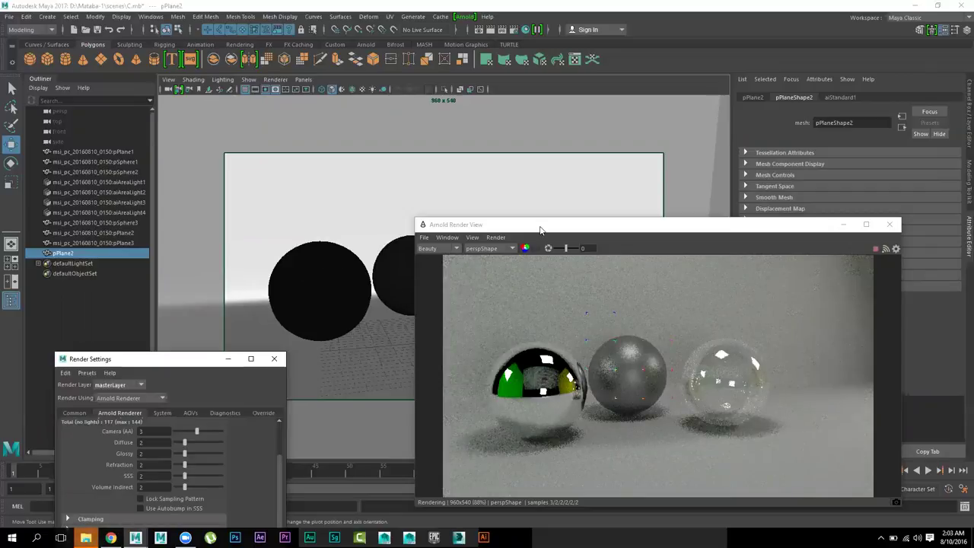
pyautogui.moveTo(540, 228); pyautogui.dragTo(372, 229)
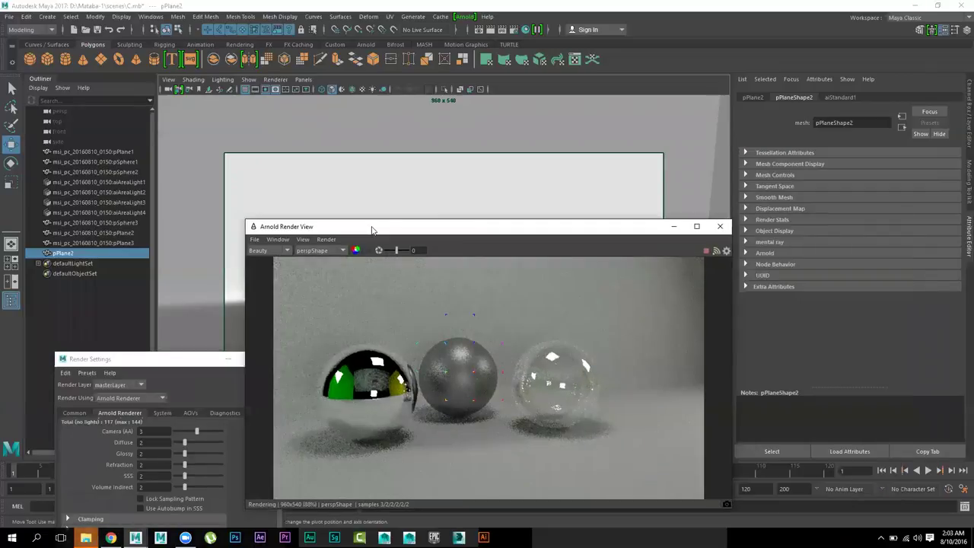
pyautogui.click(466, 18)
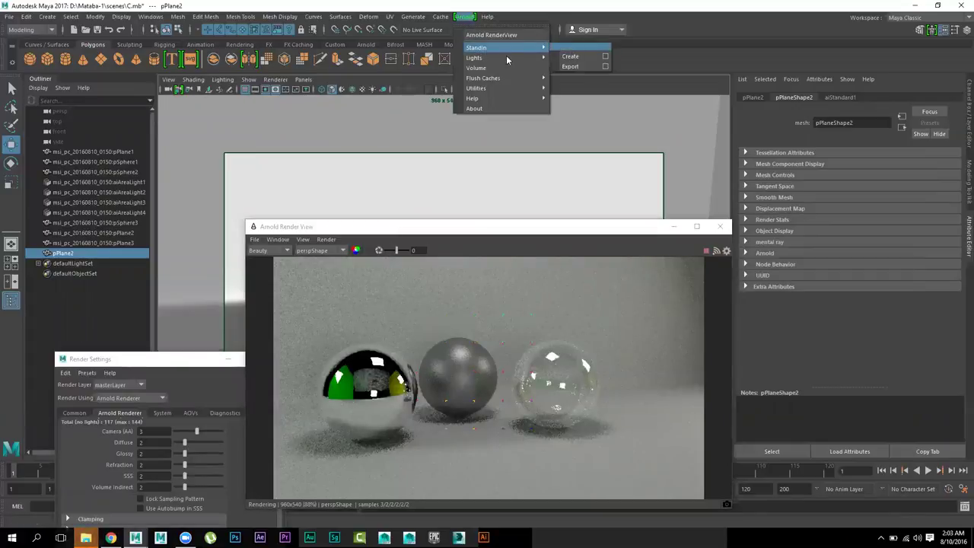
pyautogui.moveTo(507, 58)
pyautogui.click(578, 69)
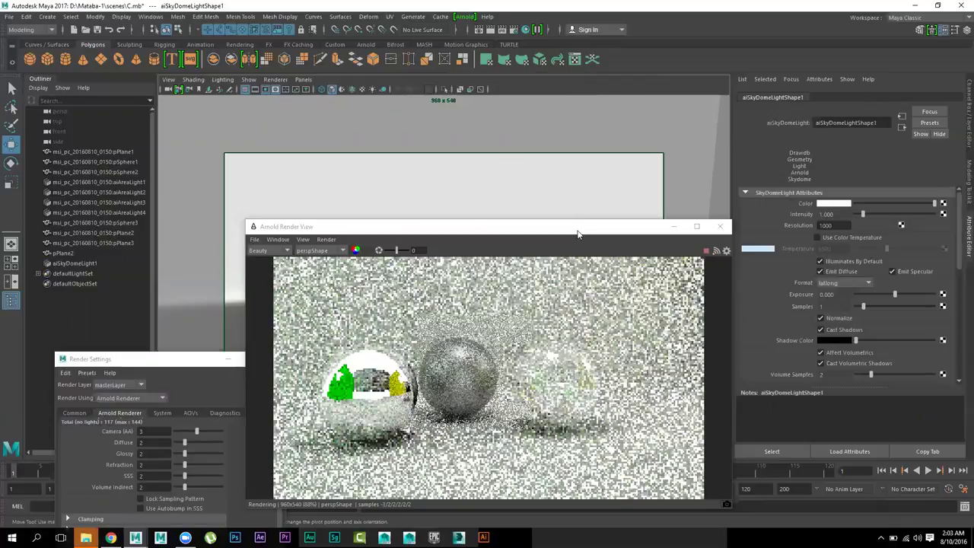
pyautogui.moveTo(577, 230); pyautogui.dragTo(510, 138)
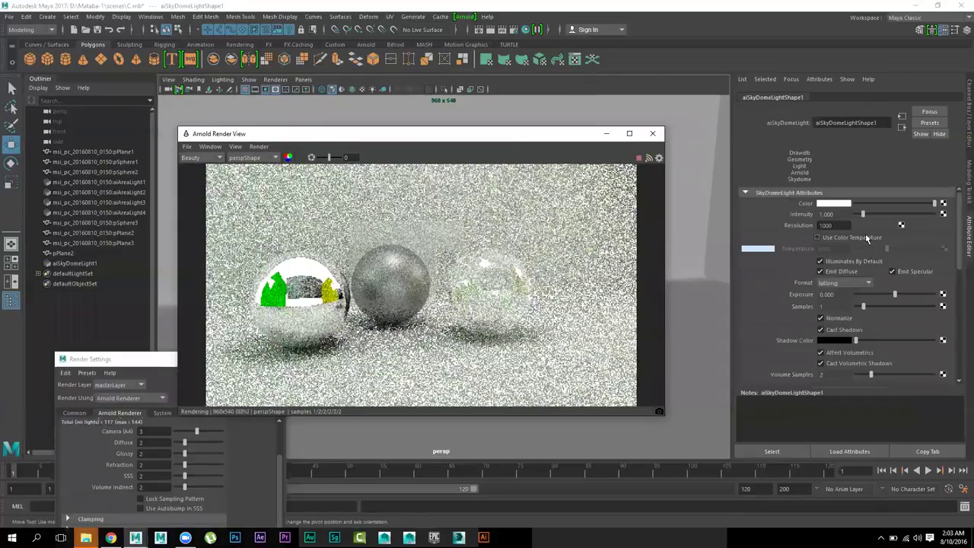
pyautogui.click(943, 204)
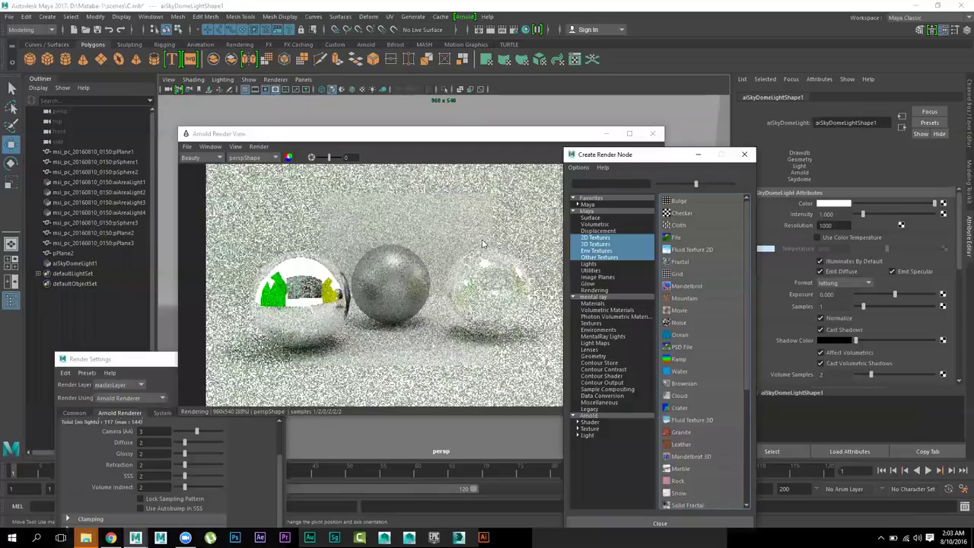
pyautogui.click(676, 238)
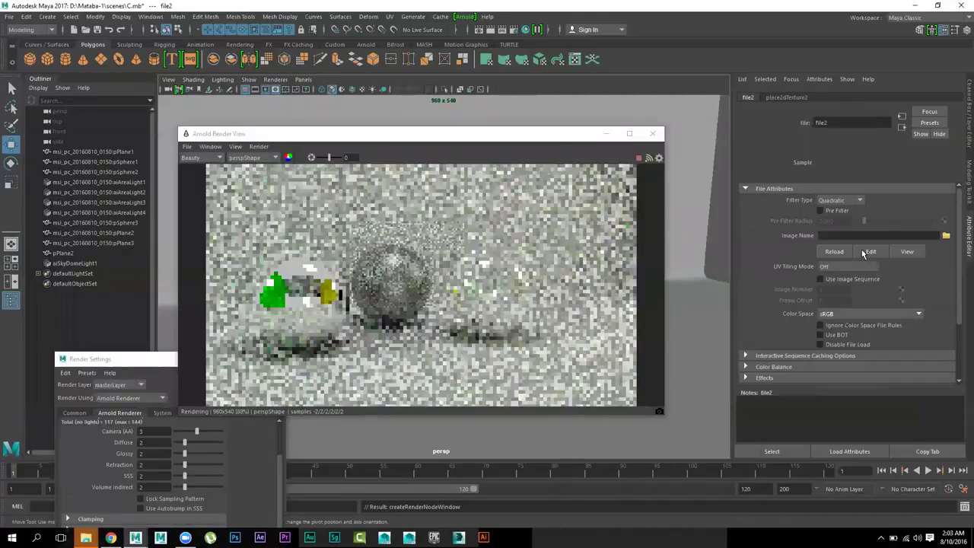
# Step: Preview the images in the Desktop's Test folder and load S1.jpg into the sky dome's file texture
pyautogui.click(946, 236)
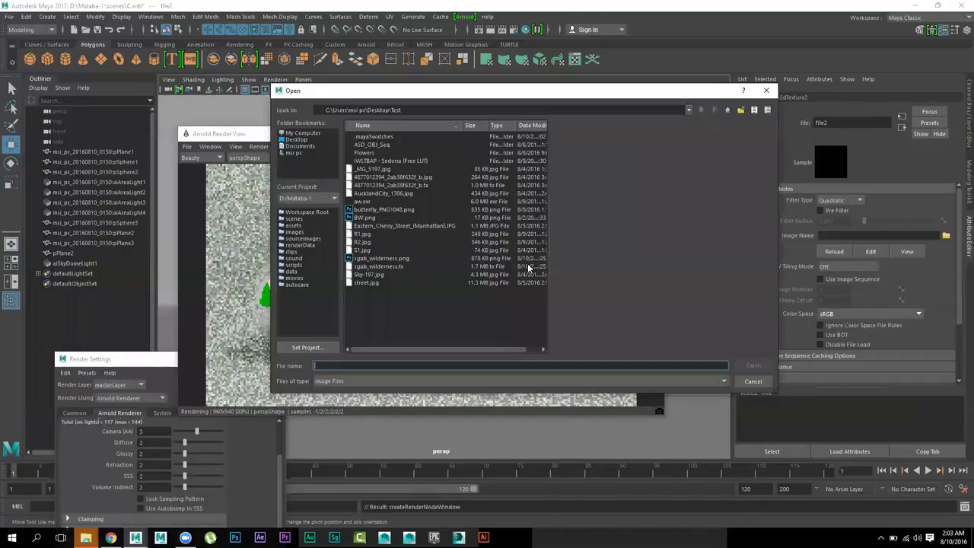
pyautogui.click(375, 185)
pyautogui.click(376, 178)
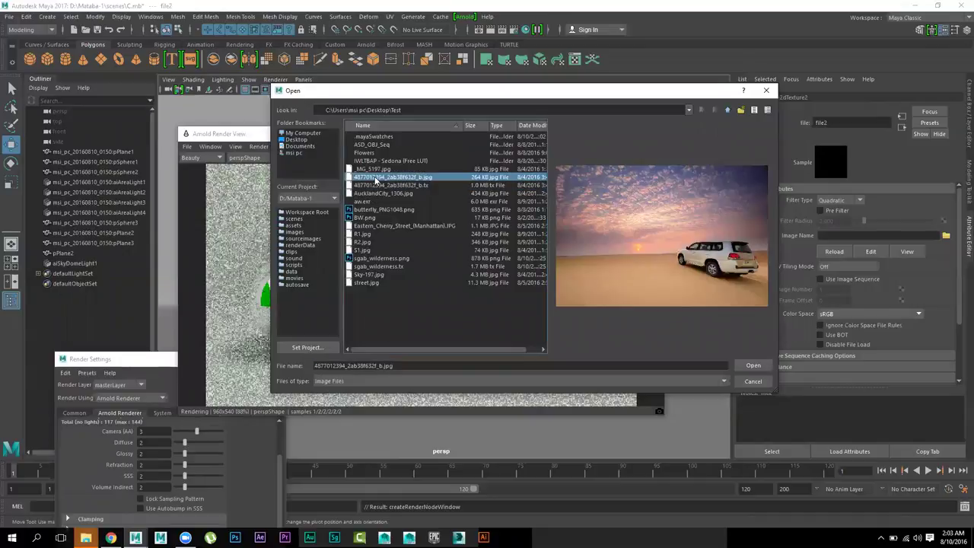
pyautogui.click(375, 169)
pyautogui.click(376, 161)
pyautogui.click(375, 145)
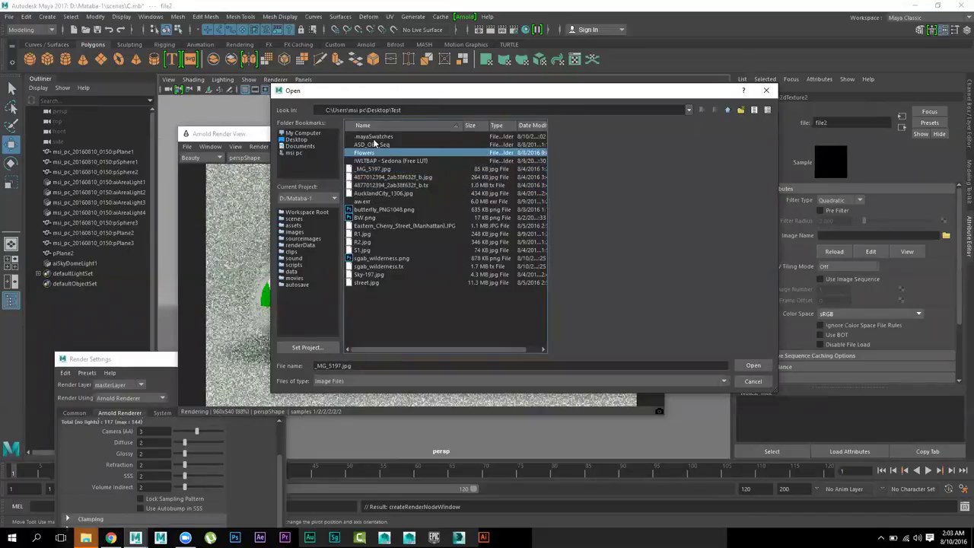
pyautogui.click(375, 136)
pyautogui.click(373, 194)
pyautogui.click(376, 209)
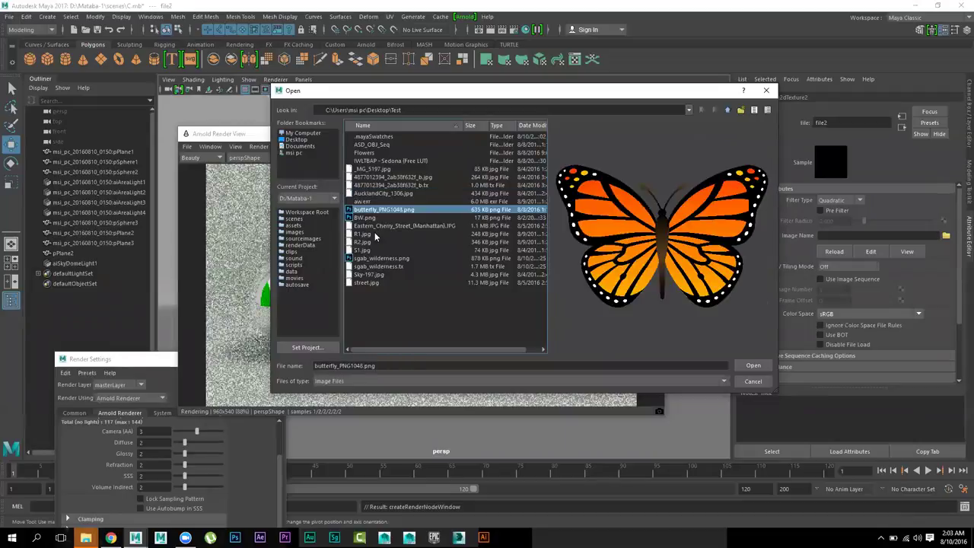
pyautogui.click(366, 250)
pyautogui.click(375, 258)
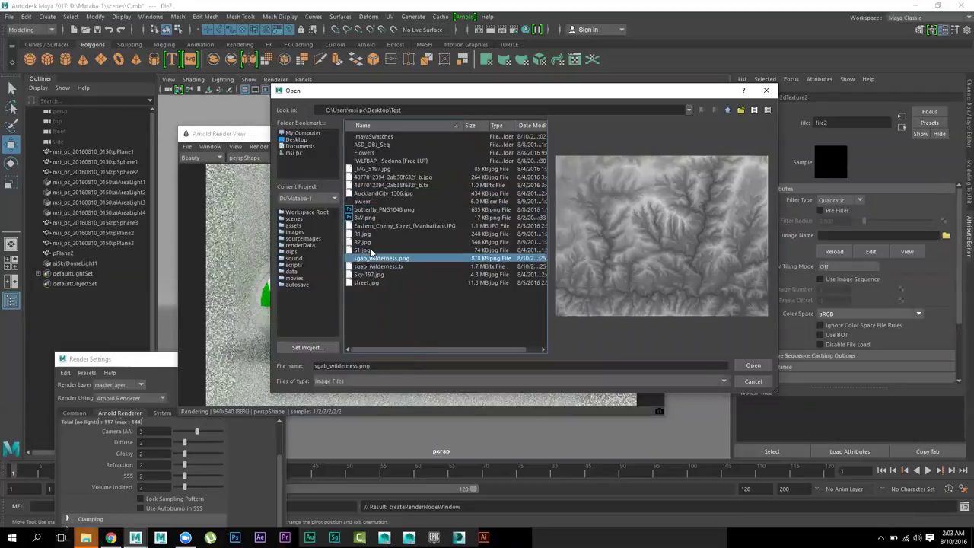
pyautogui.click(371, 250)
pyautogui.click(753, 366)
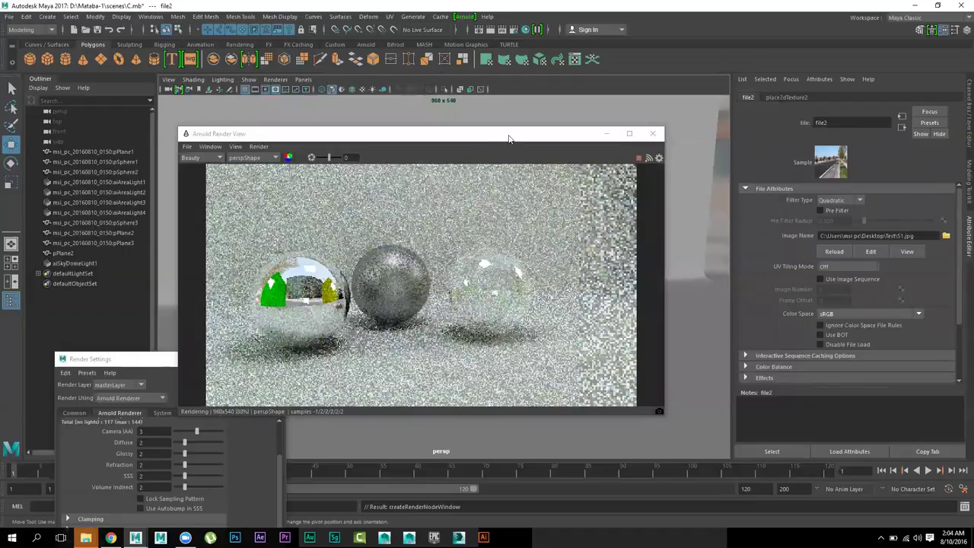
# Step: Delete the textured plane covering the open front of the set and frame the three spheres again
pyautogui.moveTo(509, 138); pyautogui.dragTo(807, 150)
pyautogui.keyDown('alt'); pyautogui.moveTo(275, 165); pyautogui.dragTo(370, 207); pyautogui.keyUp('alt')
pyautogui.click(370, 206)
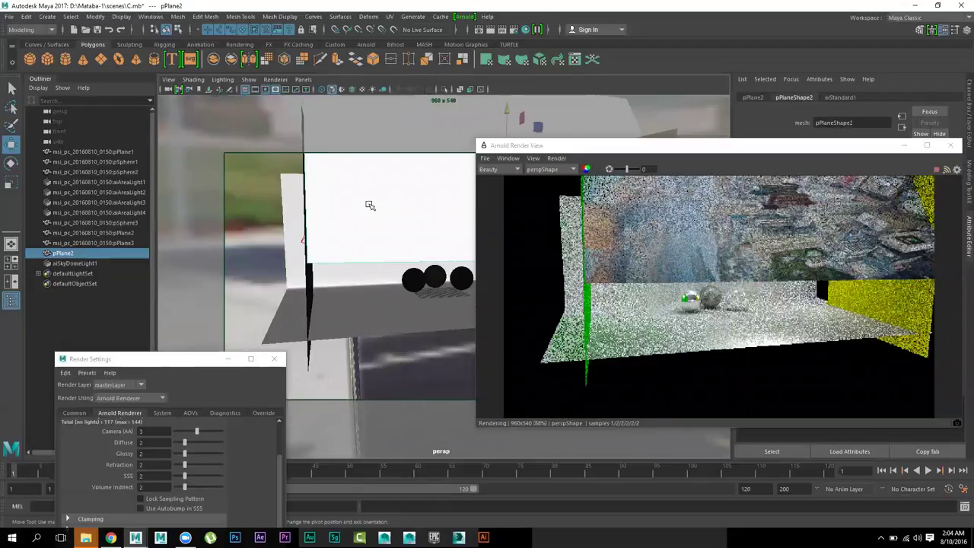
pyautogui.press('Delete')
pyautogui.keyDown('alt'); pyautogui.moveTo(466, 317); pyautogui.dragTo(561, 388, button='right'); pyautogui.keyUp('alt')
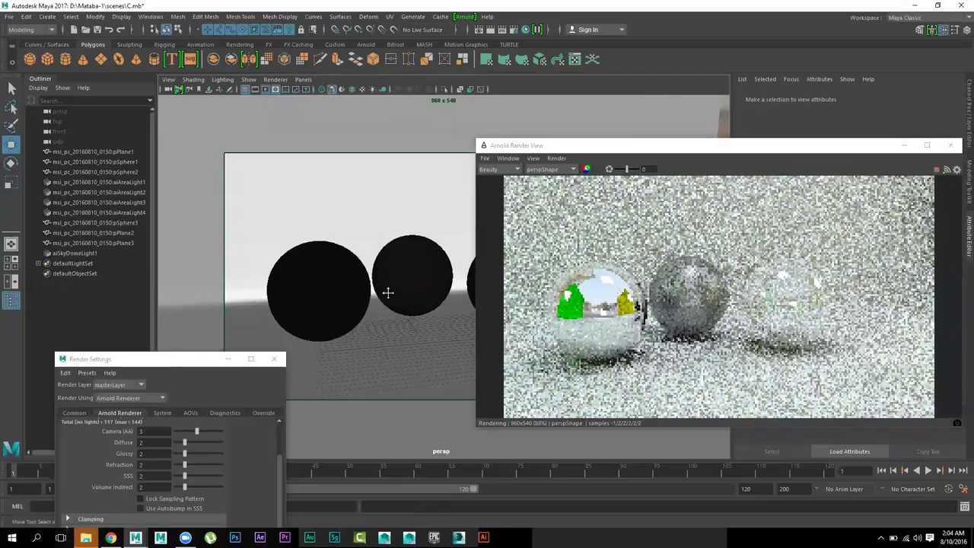
pyautogui.moveTo(421, 289)
pyautogui.keyDown('alt'); pyautogui.mouseDown(button='right')
pyautogui.moveTo(431, 289)
pyautogui.moveTo(409, 302)
pyautogui.moveTo(433, 293)
pyautogui.mouseUp(button='right'); pyautogui.keyUp('alt')
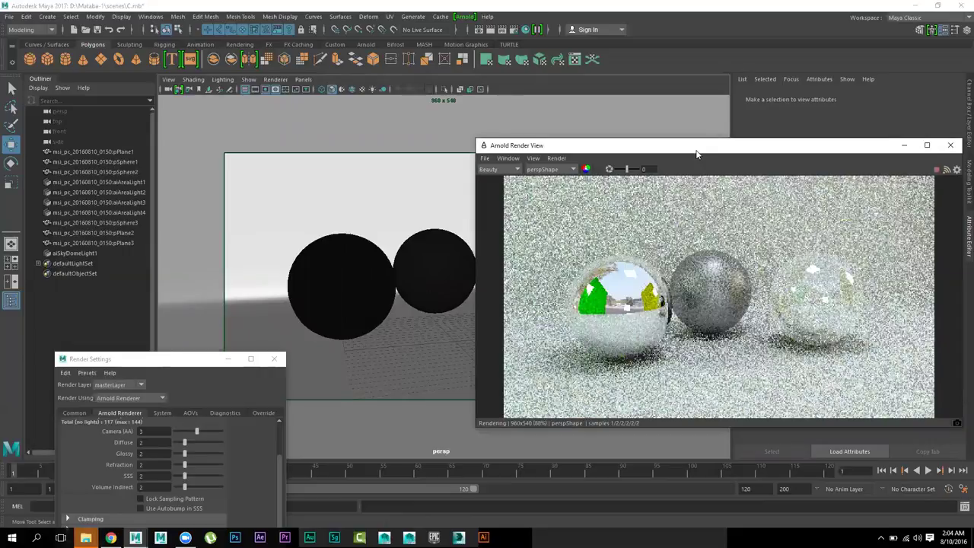
# Step: Set the sky dome light's intensity to 0.380 and save the scene
pyautogui.moveTo(699, 145); pyautogui.dragTo(404, 122)
pyautogui.click(73, 254)
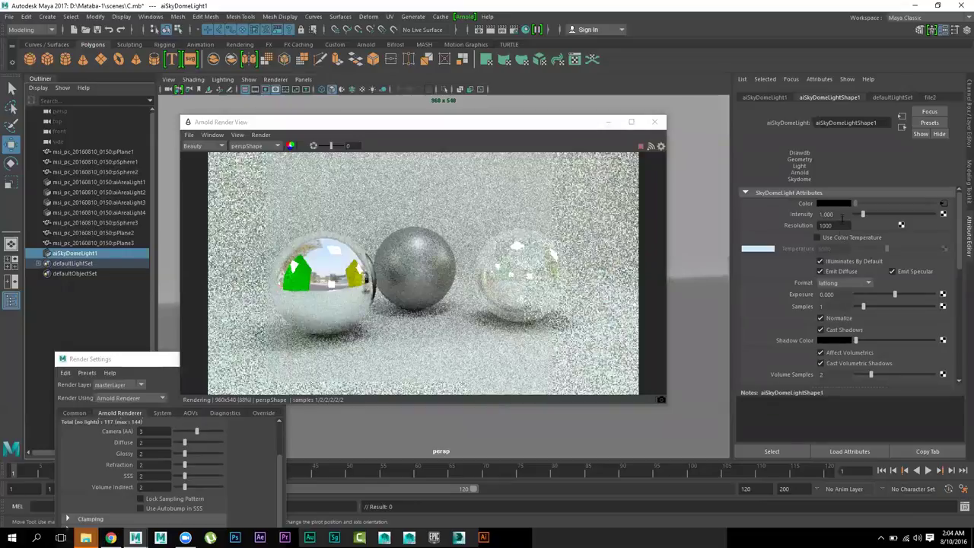
pyautogui.keyDown('ctrl'); pyautogui.moveTo(830, 214); pyautogui.dragTo(814, 238); pyautogui.keyUp('ctrl')
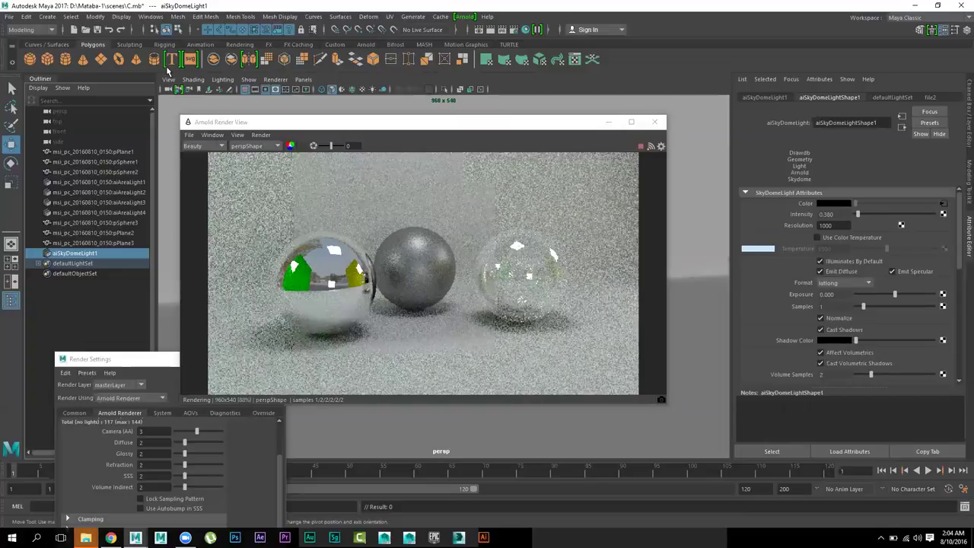
pyautogui.click(97, 29)
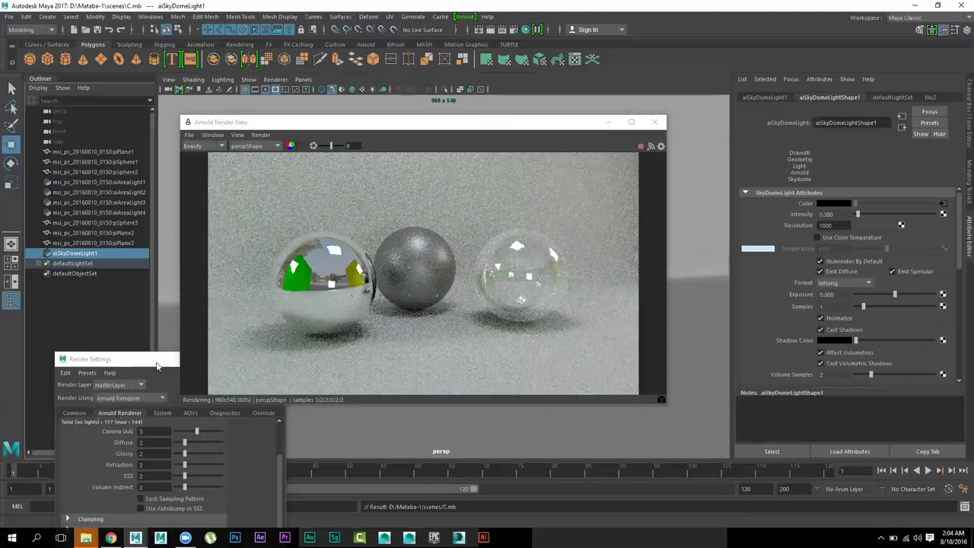
# Step: Place the render view beside the Render Settings and examine the diffuse and specular attributes of the chrome sphere's shader
pyautogui.click(282, 127)
pyautogui.moveTo(281, 128); pyautogui.dragTo(354, 120)
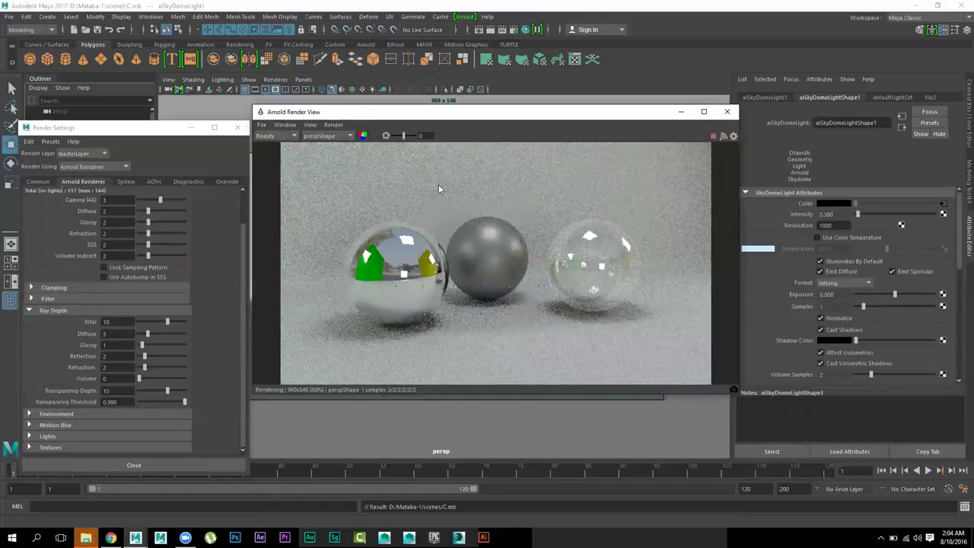
pyautogui.click(411, 259)
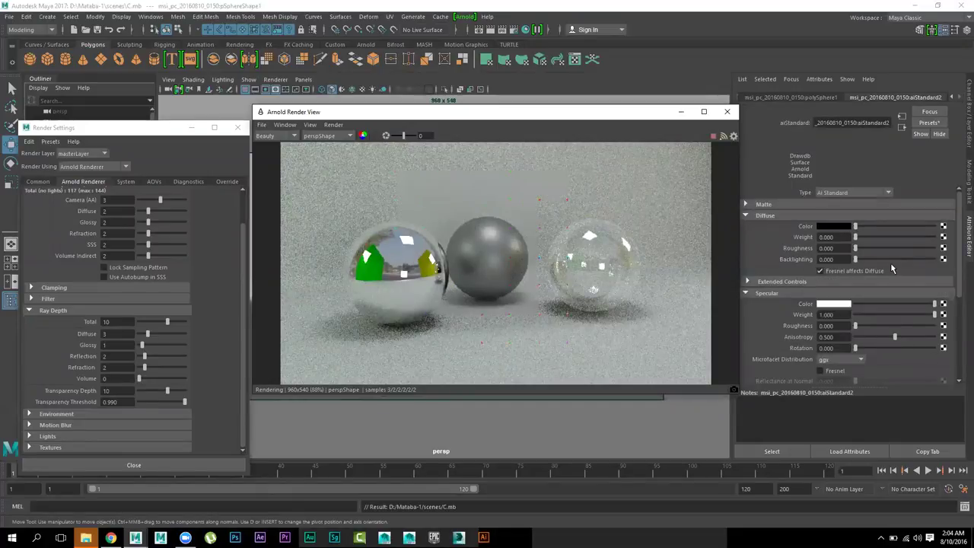
pyautogui.scroll(-1, 892, 269)
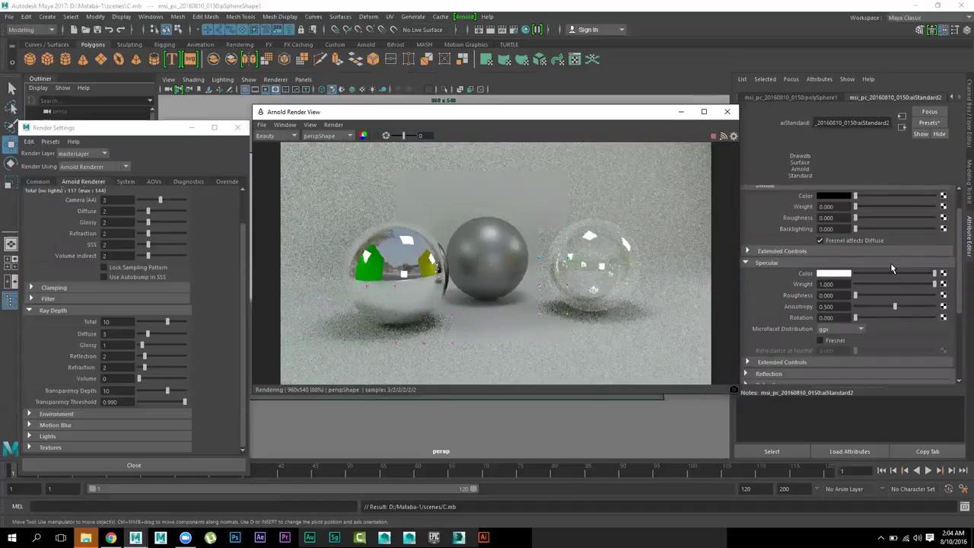
pyautogui.scroll(-1, 891, 269)
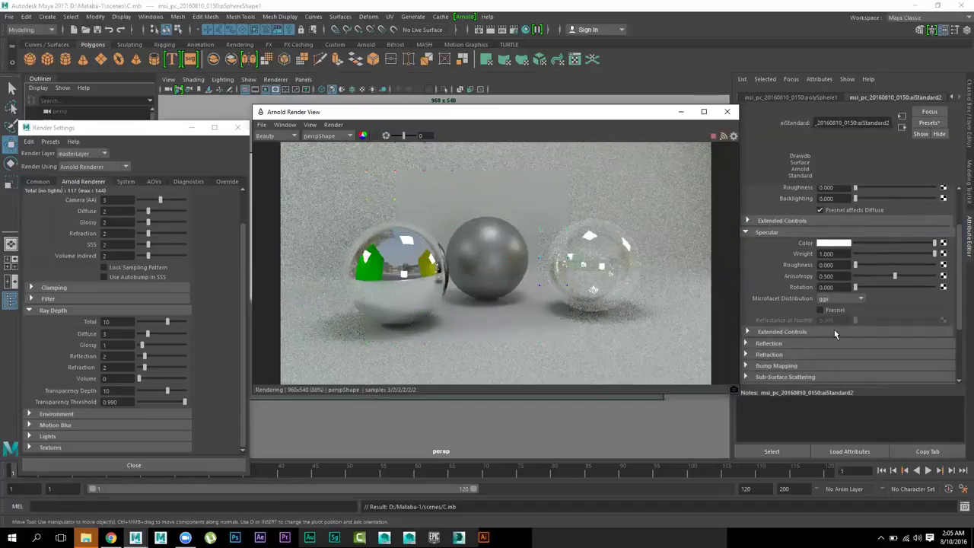
pyautogui.scroll(-1, 833, 338)
pyautogui.scroll(-1, 831, 341)
pyautogui.scroll(2, 832, 341)
# Step: Try specular anisotropy values from 0 to 1 on the chrome sphere's shader and set it to 1.000
pyautogui.moveTo(872, 280); pyautogui.dragTo(860, 282)
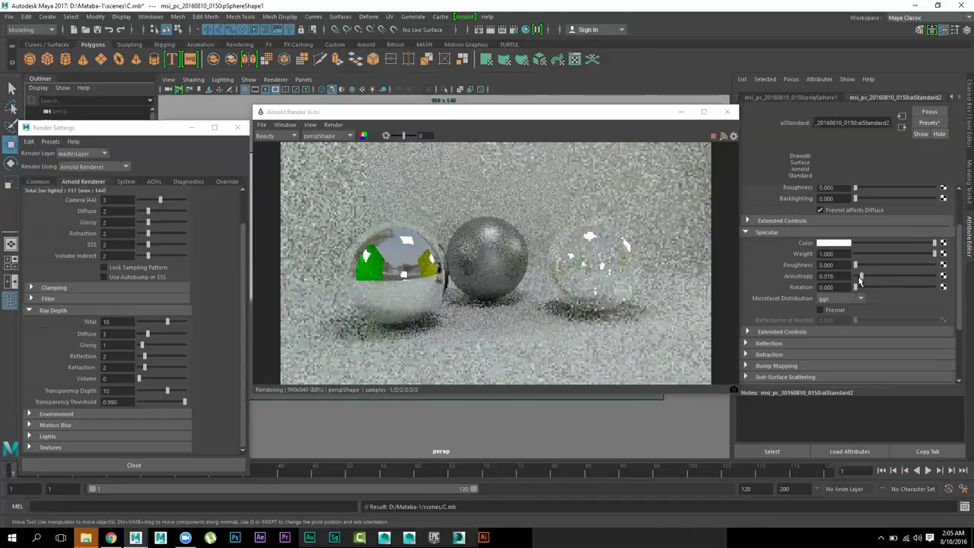
pyautogui.moveTo(858, 281); pyautogui.dragTo(939, 285)
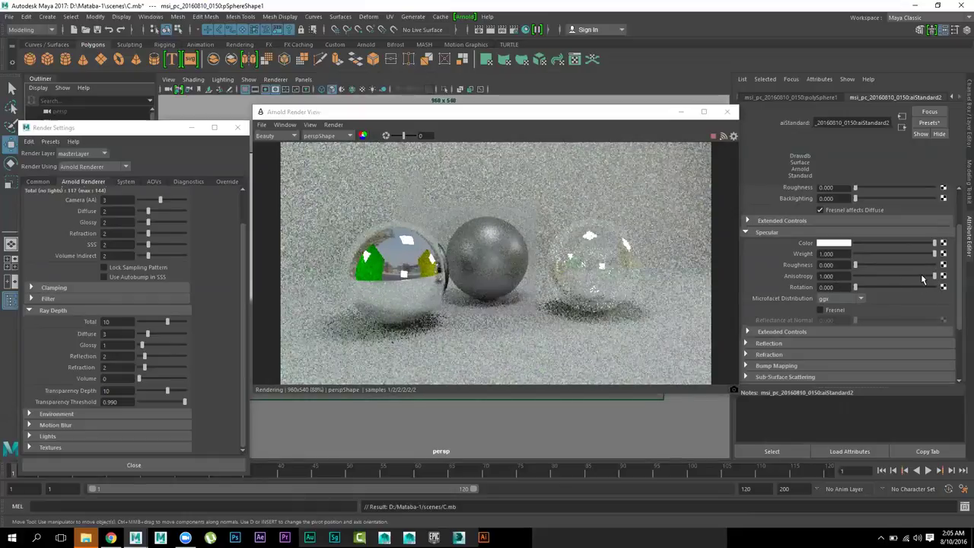
pyautogui.click(918, 281)
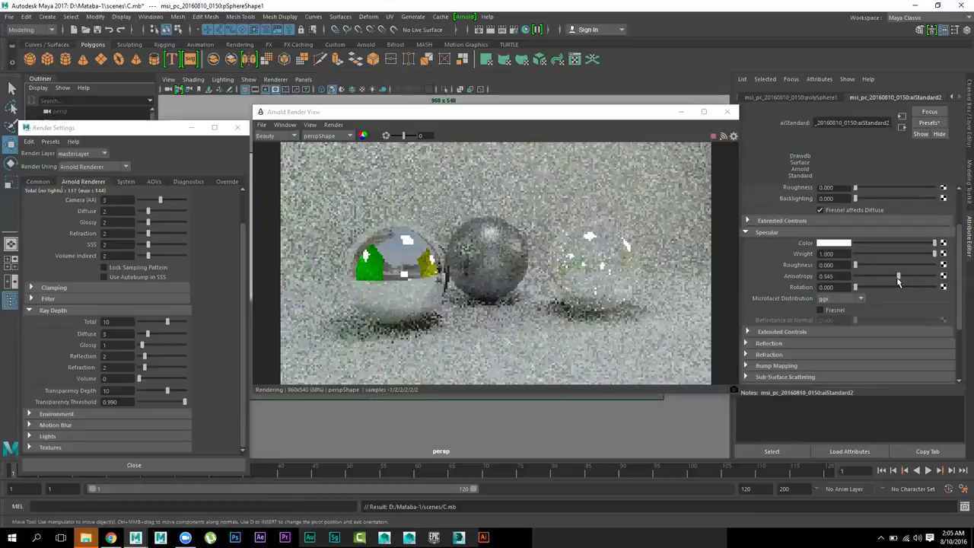
pyautogui.click(864, 276)
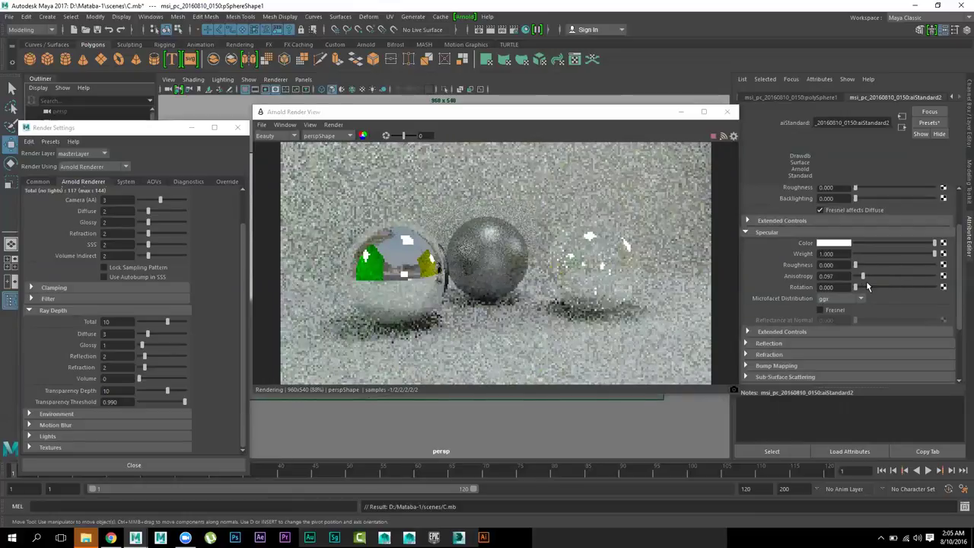
pyautogui.moveTo(862, 279); pyautogui.dragTo(841, 283)
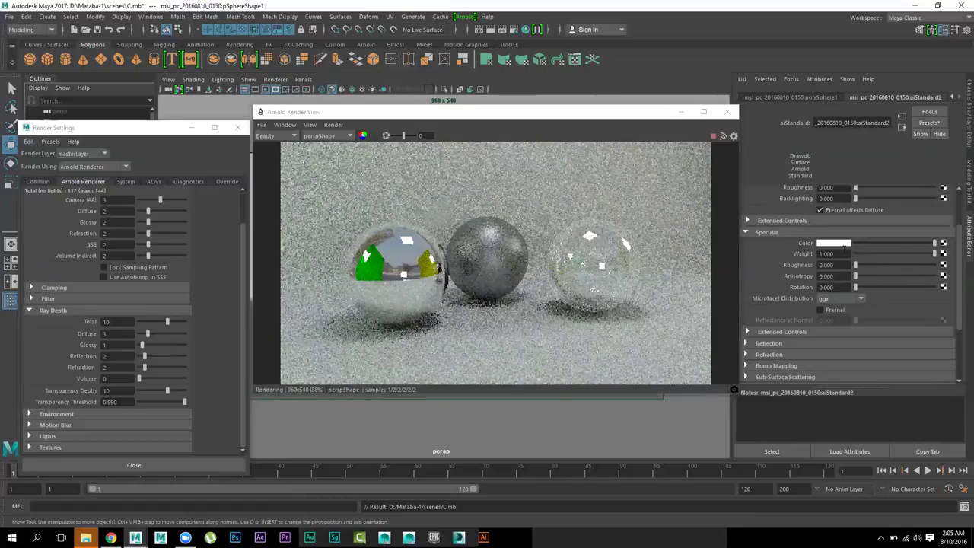
pyautogui.moveTo(855, 276); pyautogui.dragTo(937, 276)
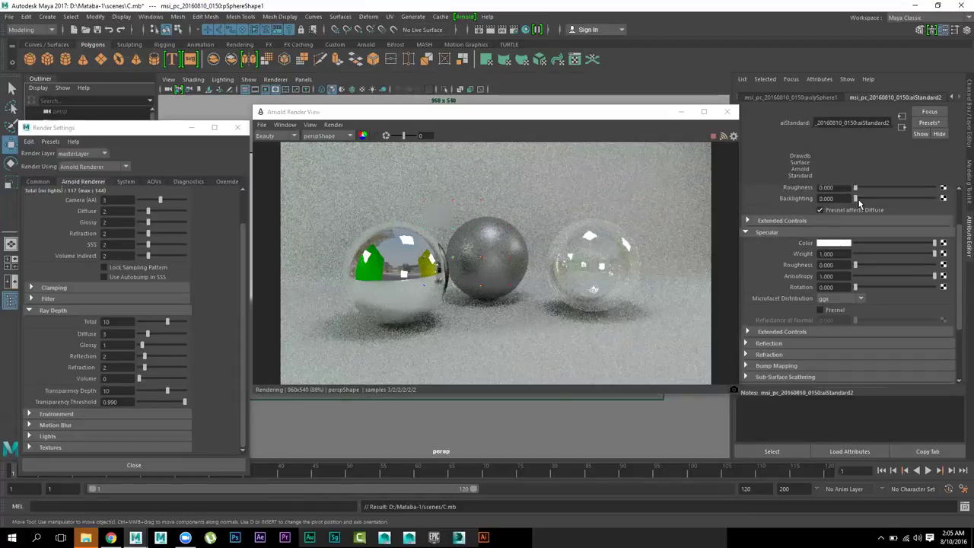
pyautogui.scroll(1, 857, 204)
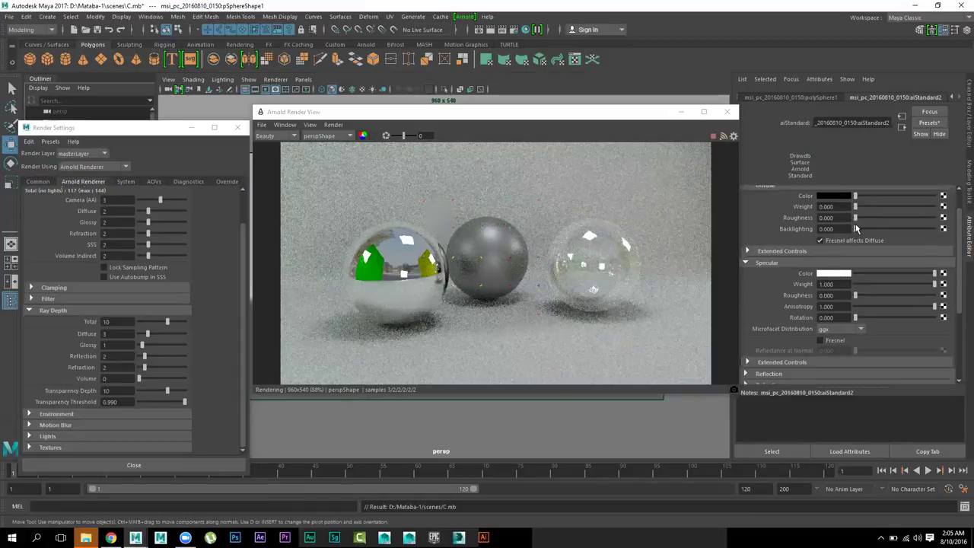
# Step: Try diffuse backlighting at 0.519 and diffuse roughness at 0.442 on the chrome sphere's shader, returning each to 0
pyautogui.moveTo(855, 232); pyautogui.dragTo(896, 238)
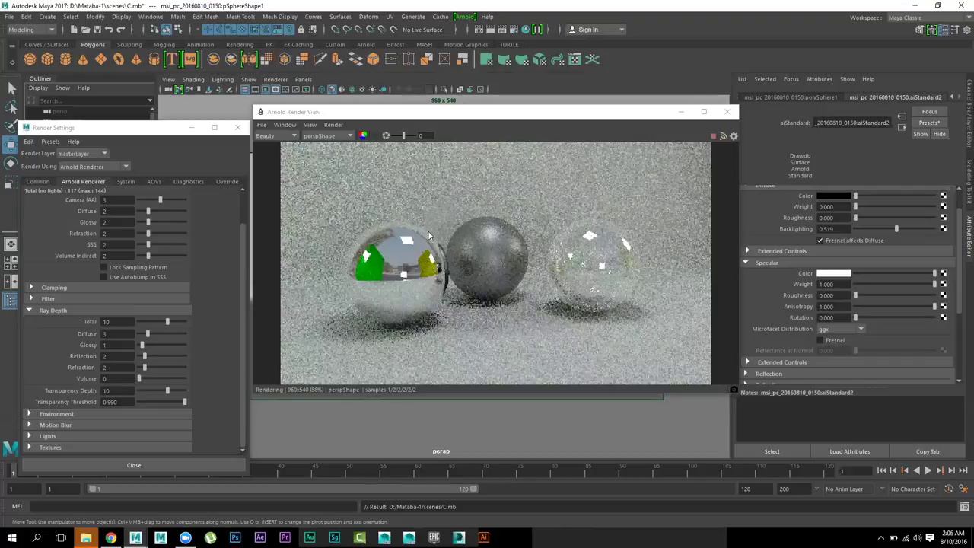
pyautogui.moveTo(896, 229); pyautogui.dragTo(850, 241)
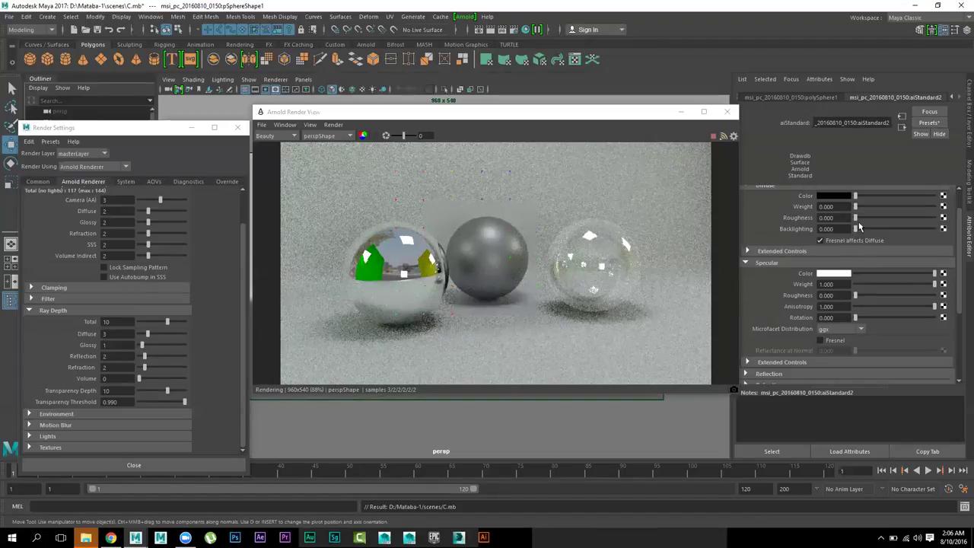
pyautogui.scroll(2, 864, 243)
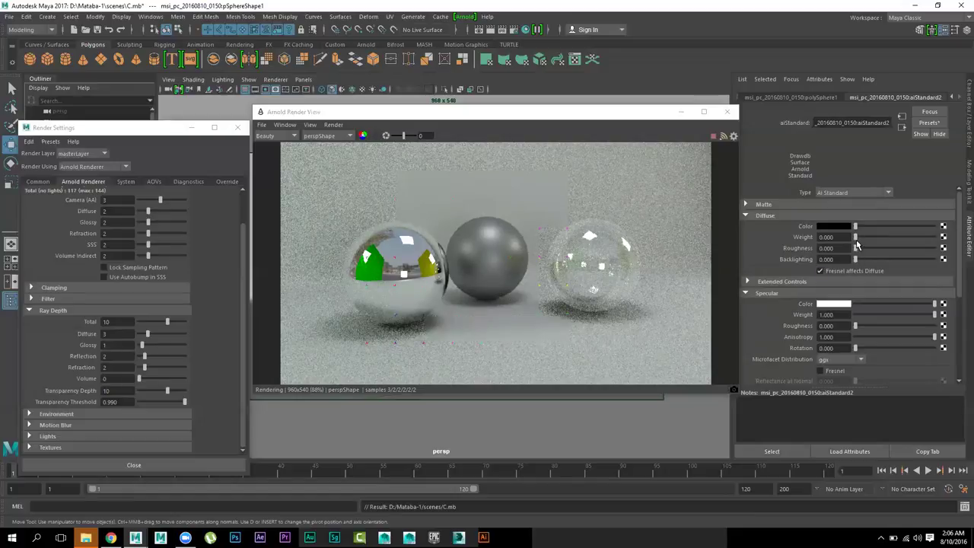
pyautogui.moveTo(856, 248); pyautogui.dragTo(890, 248)
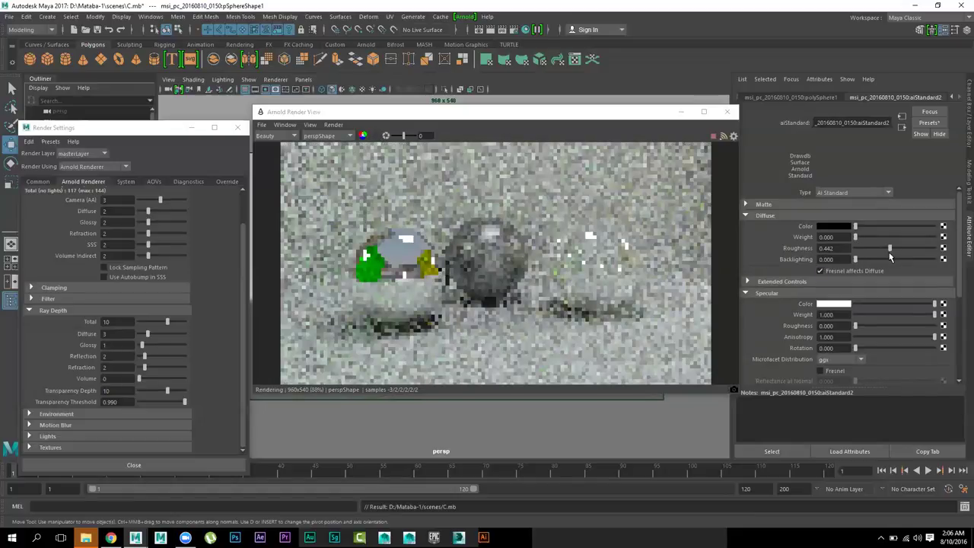
pyautogui.moveTo(877, 257); pyautogui.dragTo(850, 257)
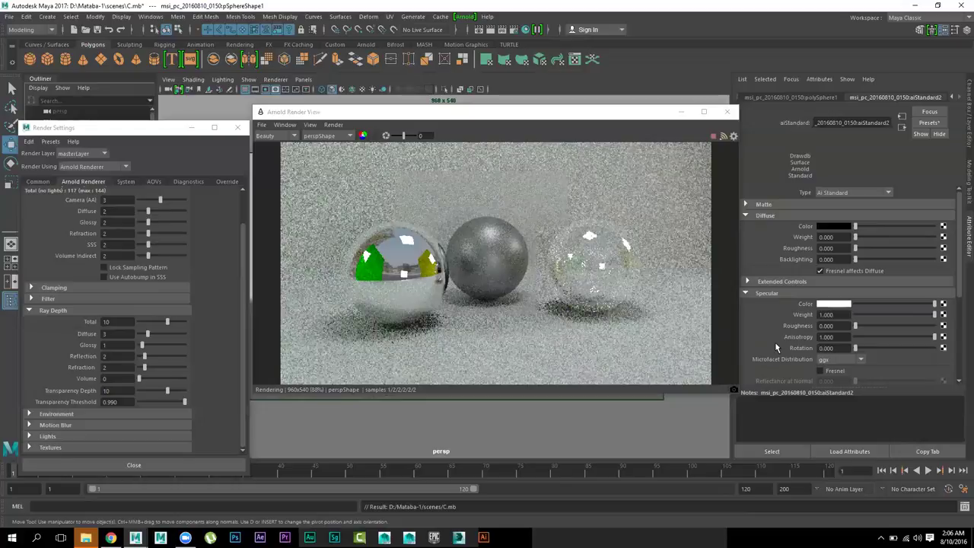
# Step: Set the chrome shader's specular rotation to 1.000, and try its anisotropy at 0 before returning it to 1.000
pyautogui.scroll(-2, 777, 346)
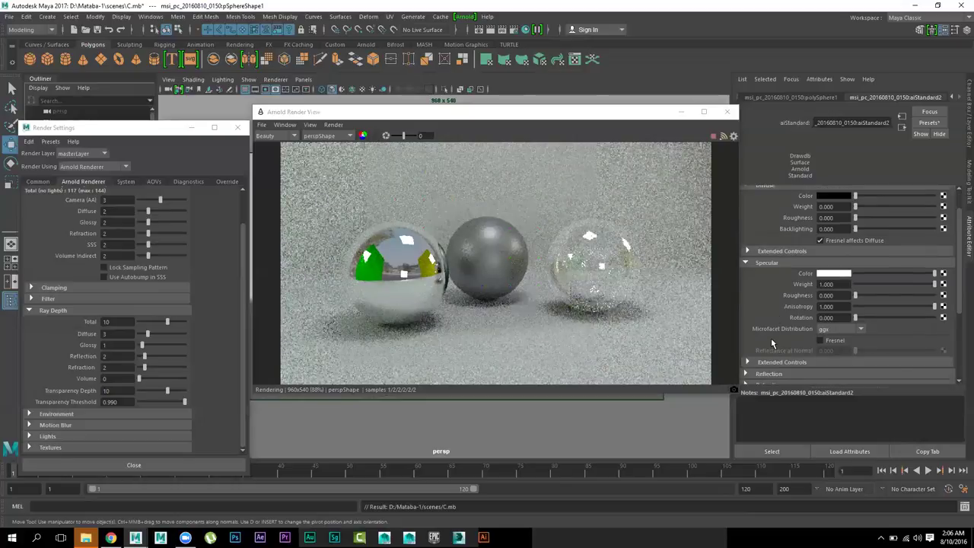
pyautogui.moveTo(855, 317); pyautogui.dragTo(951, 323)
pyautogui.moveTo(917, 308); pyautogui.dragTo(807, 320)
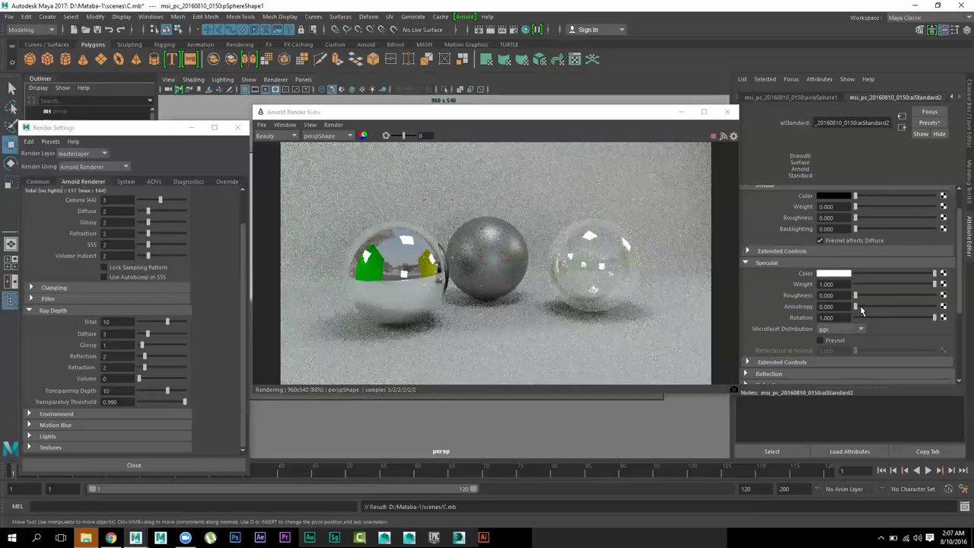
pyautogui.moveTo(870, 309); pyautogui.dragTo(963, 306)
pyautogui.click(406, 274)
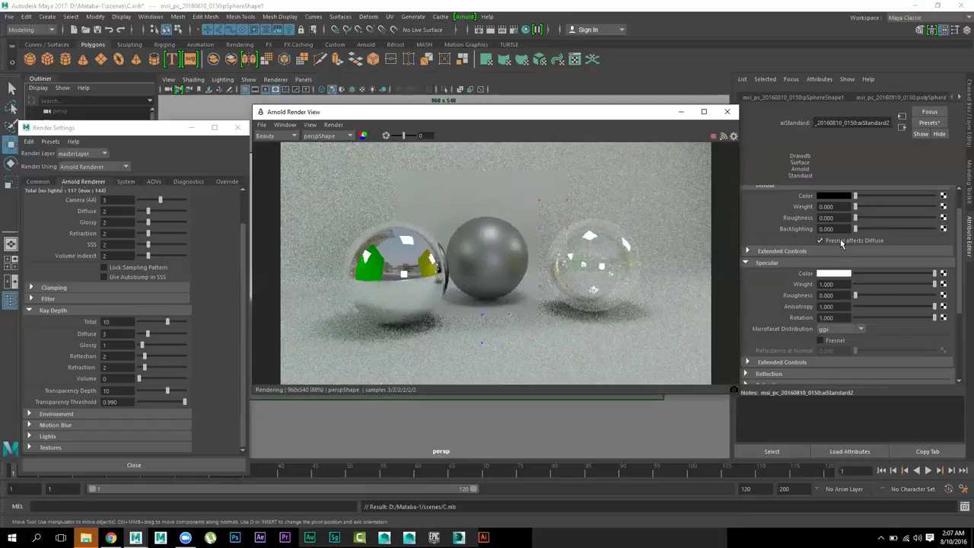
# Step: Raise the specular roughness of the chrome sphere's shader to 0.097
pyautogui.scroll(1, 841, 242)
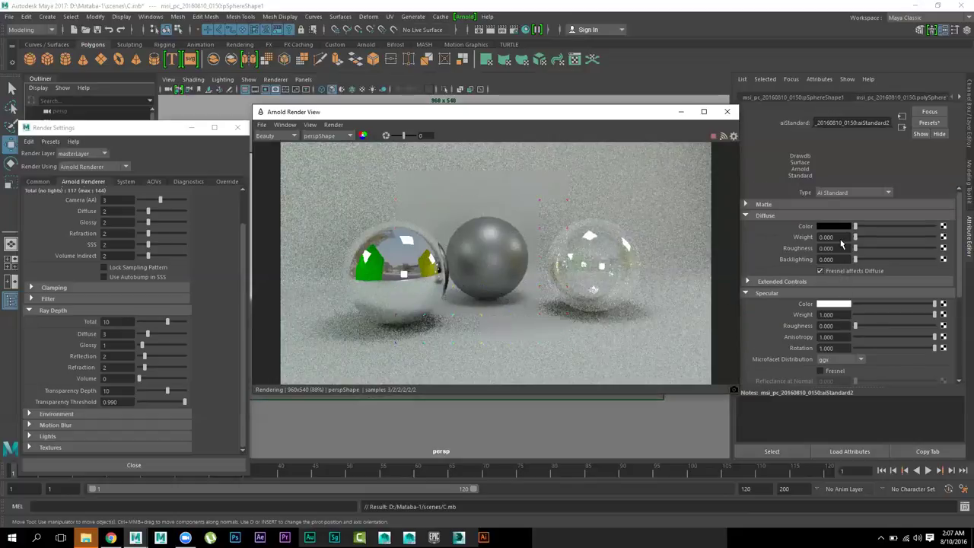
pyautogui.click(866, 326)
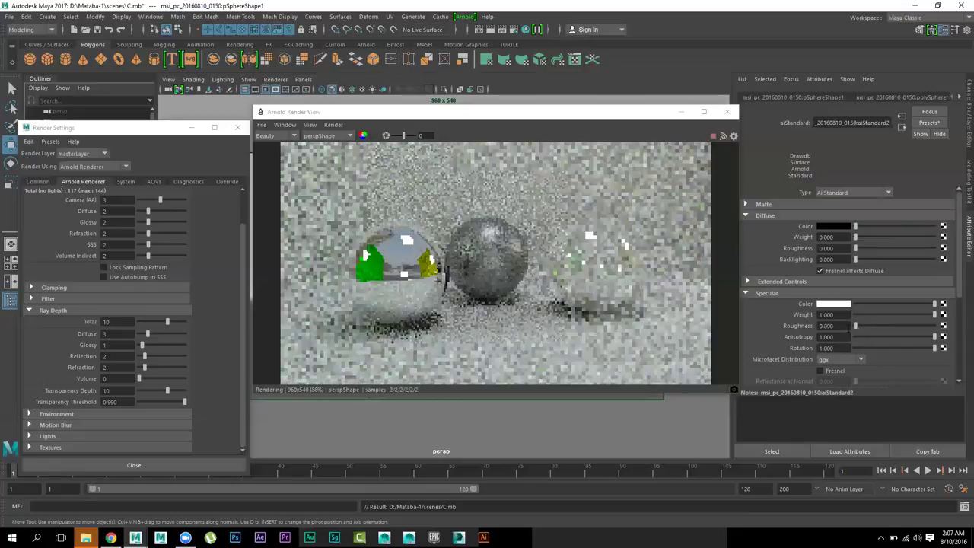
pyautogui.click(861, 326)
pyautogui.moveTo(861, 329); pyautogui.dragTo(863, 327)
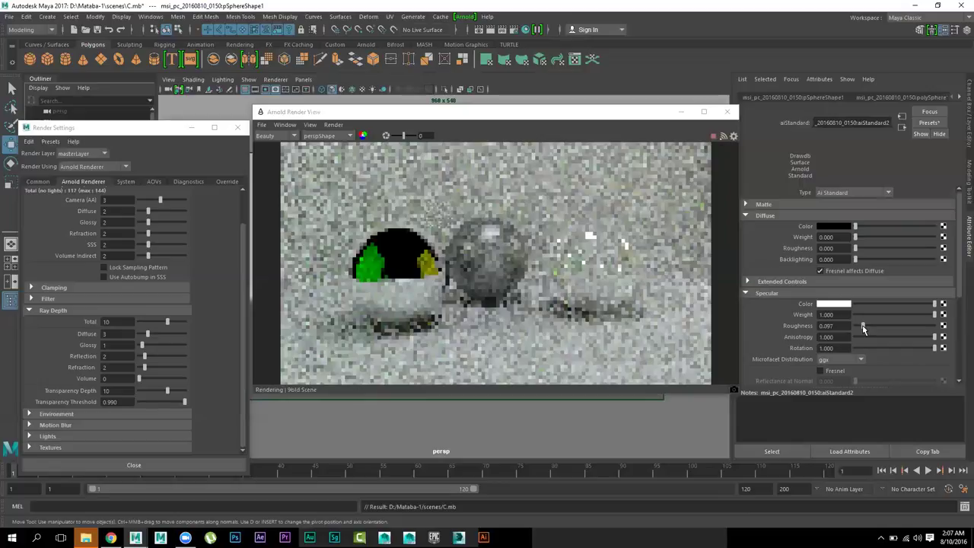
# Step: Set the ray depth for refraction to 3 and for reflection to 4 in the render settings
pyautogui.click(149, 367)
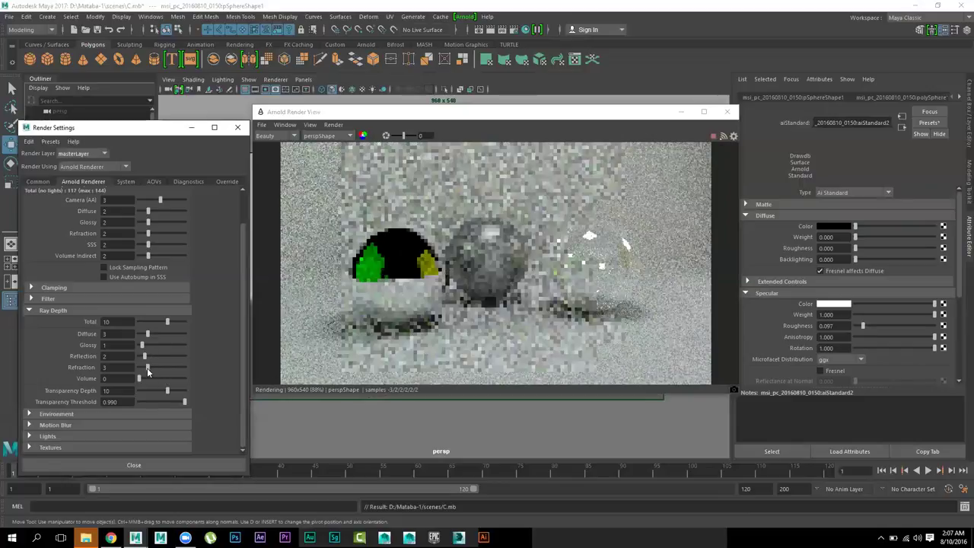
pyautogui.click(149, 358)
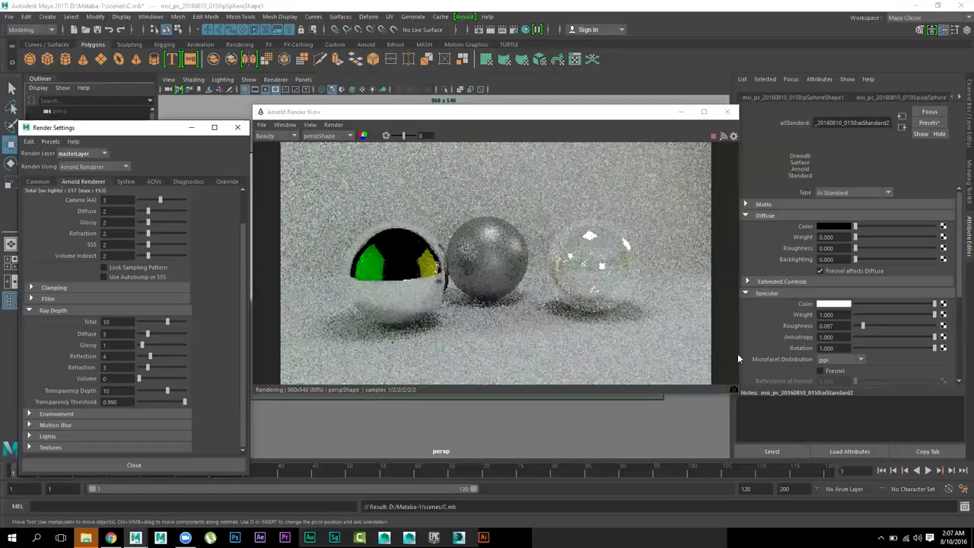
# Step: Set the chrome shader's specular anisotropy to 0.396, and try roughness values of 0.370, 0.247 and 0.162 before returning it to 0
pyautogui.click(874, 337)
pyautogui.click(882, 337)
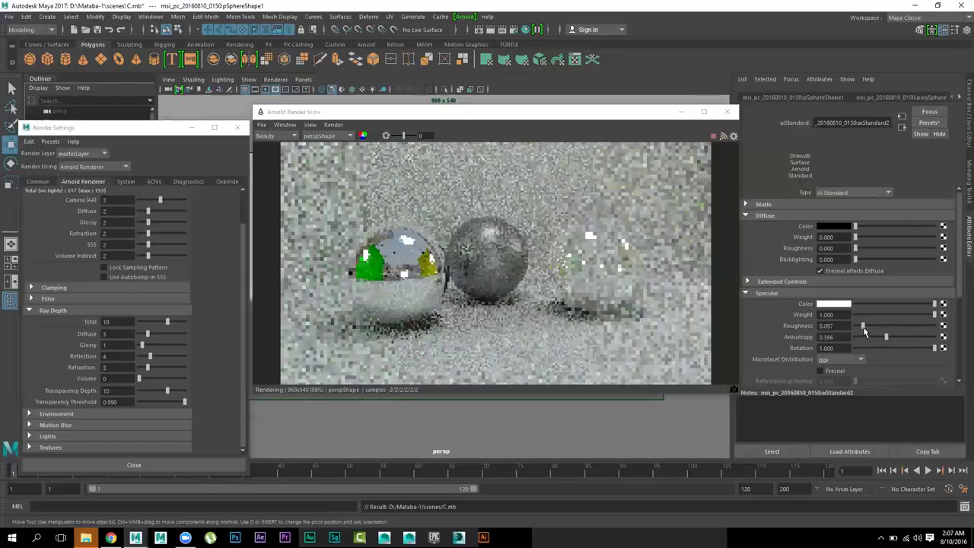
pyautogui.click(875, 326)
pyautogui.click(884, 325)
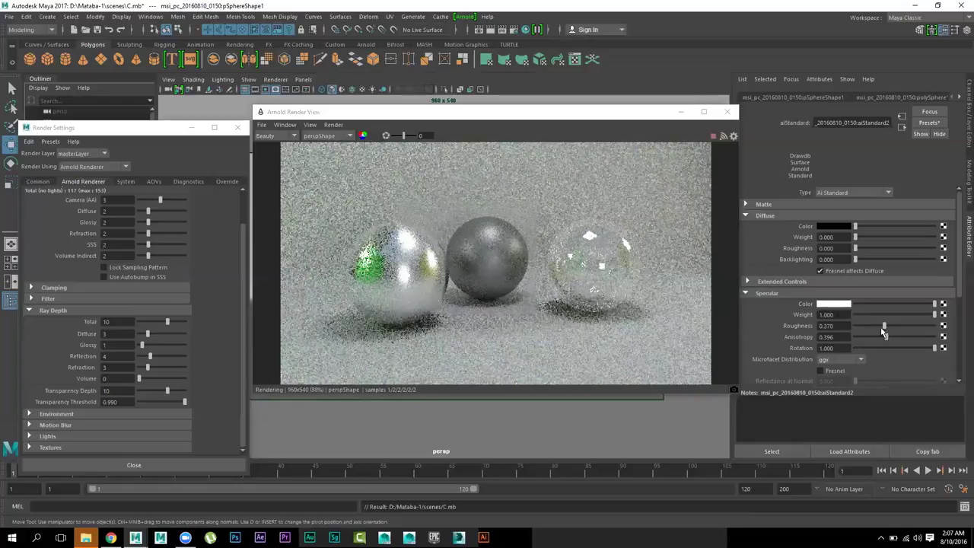
pyautogui.moveTo(882, 328); pyautogui.dragTo(874, 329)
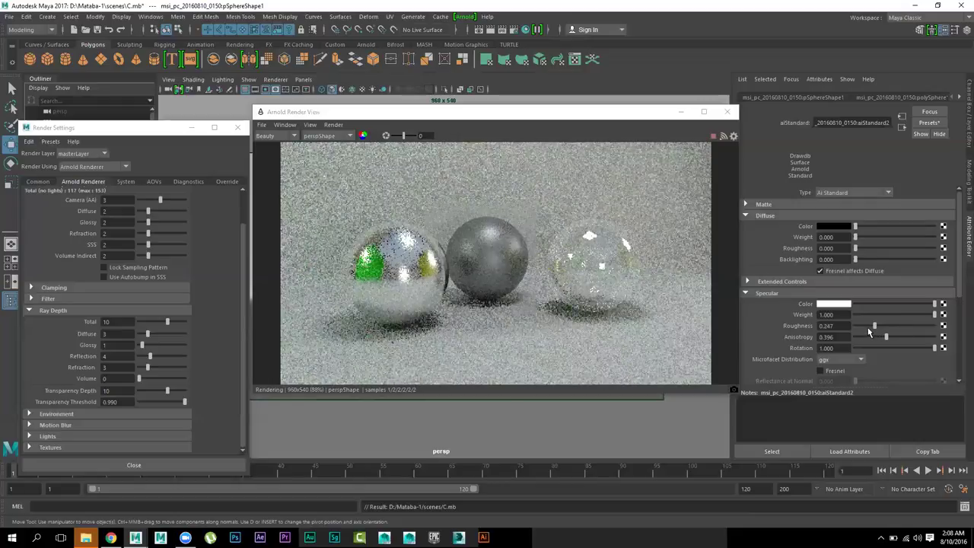
pyautogui.moveTo(869, 329); pyautogui.dragTo(868, 327)
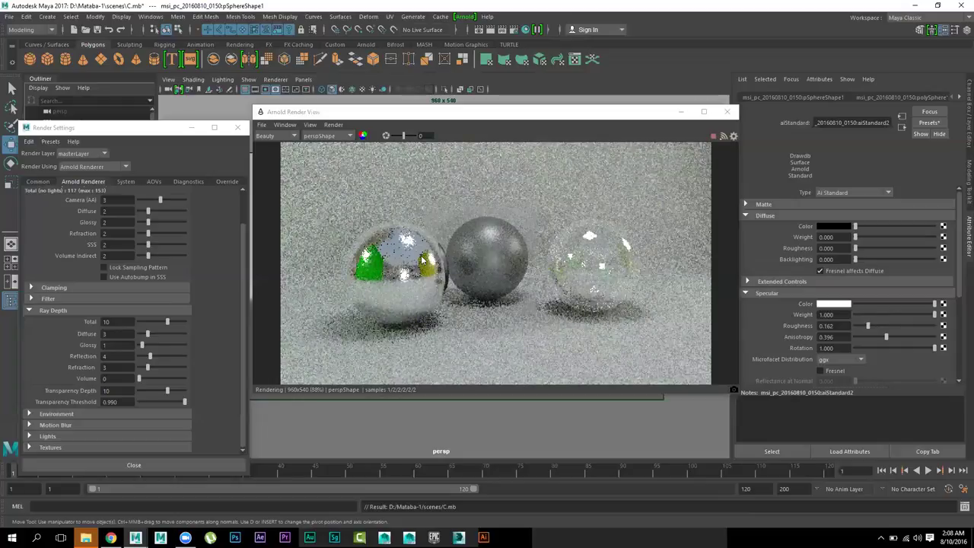
pyautogui.moveTo(867, 327); pyautogui.dragTo(851, 328)
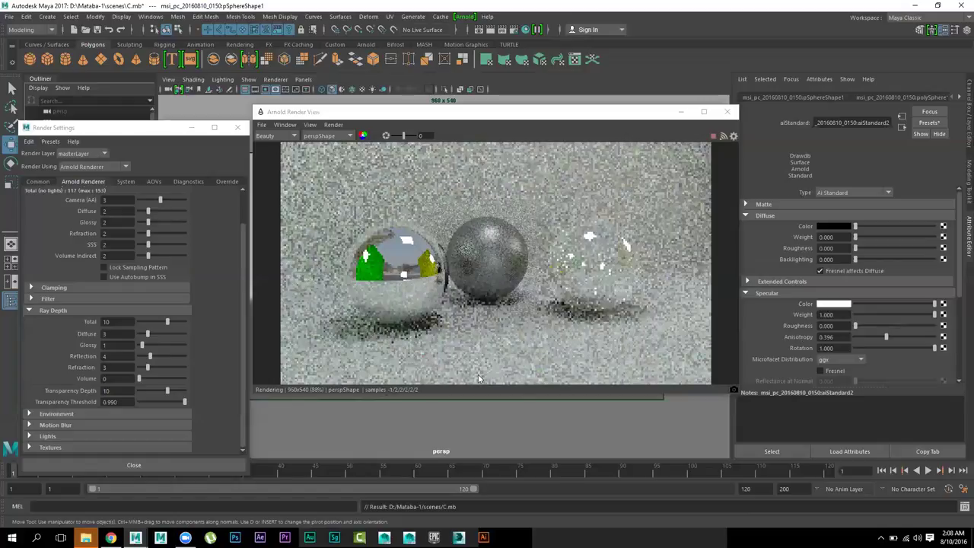
# Step: Set the first area light's samples to 3, moving the Render Settings window clear of the light list and the rendered spheres
pyautogui.moveTo(122, 133); pyautogui.dragTo(269, 201)
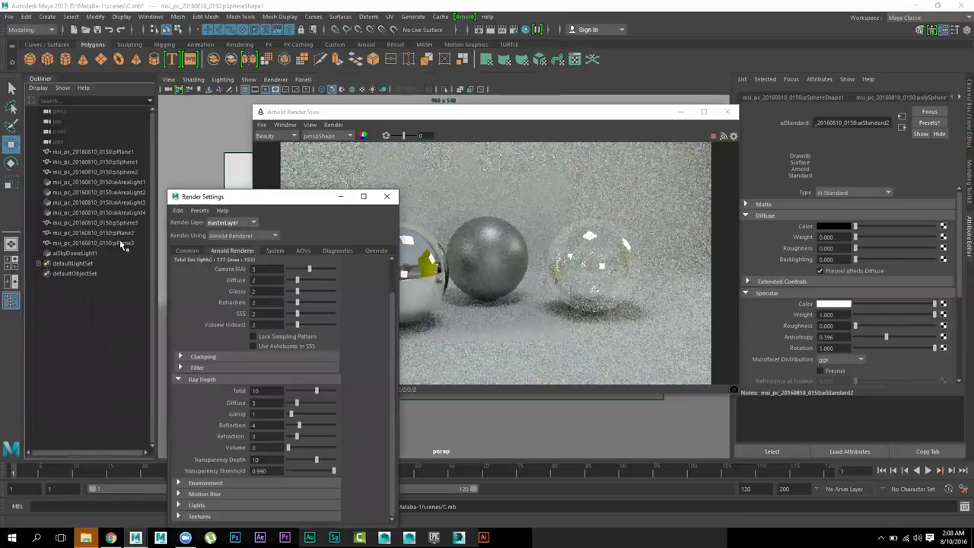
pyautogui.click(82, 192)
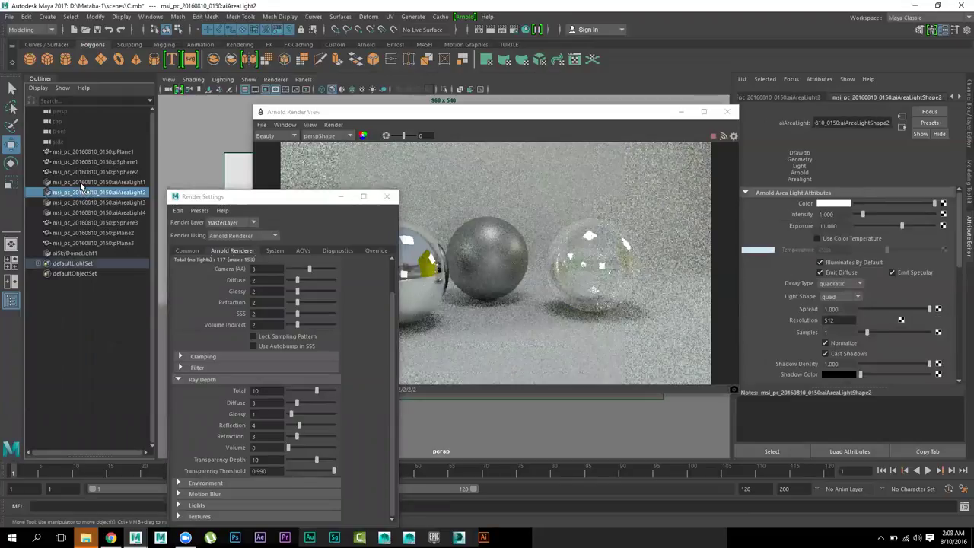
pyautogui.click(82, 183)
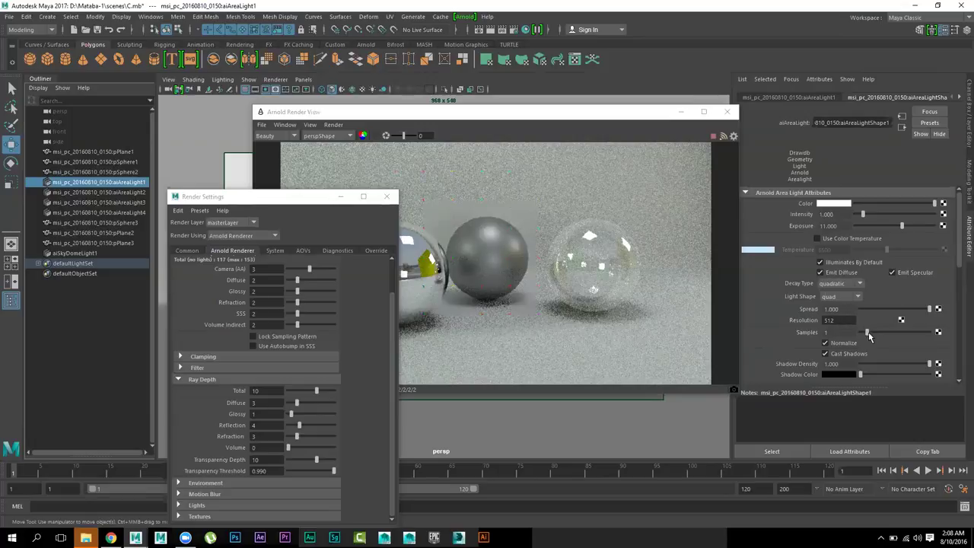
pyautogui.click(879, 333)
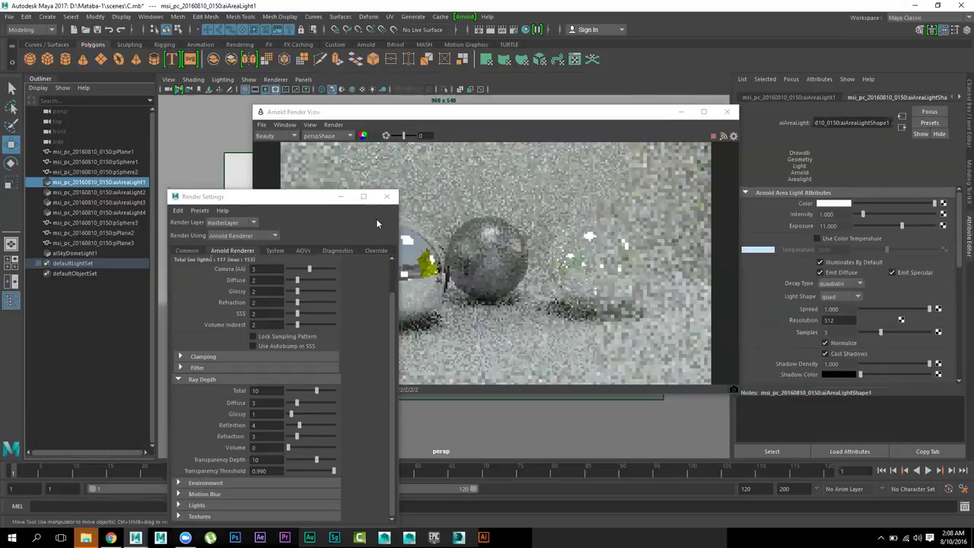
pyautogui.moveTo(321, 204); pyautogui.dragTo(242, 225)
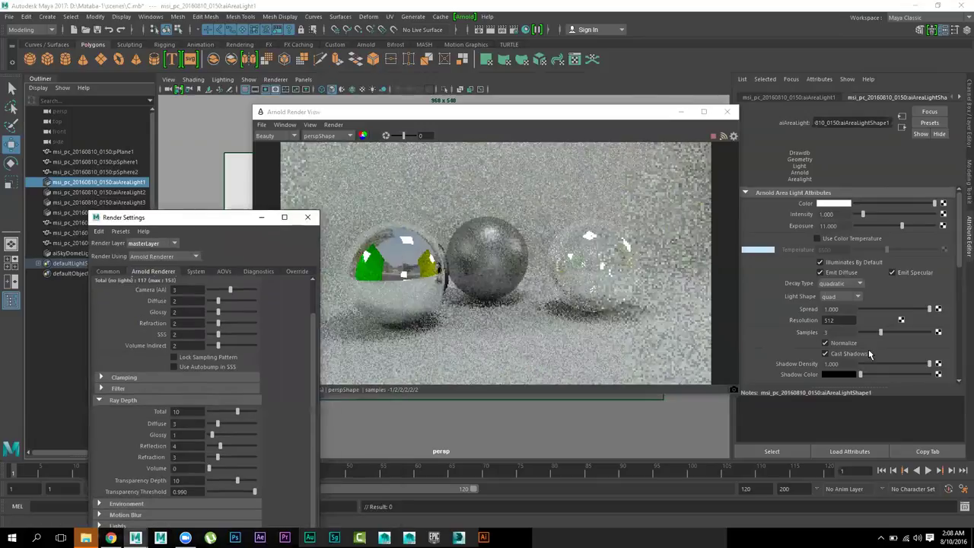
# Step: Examine the first area light's shadow, volumetric, contribution and light filter settings and its extra attributes
pyautogui.scroll(-3, 876, 363)
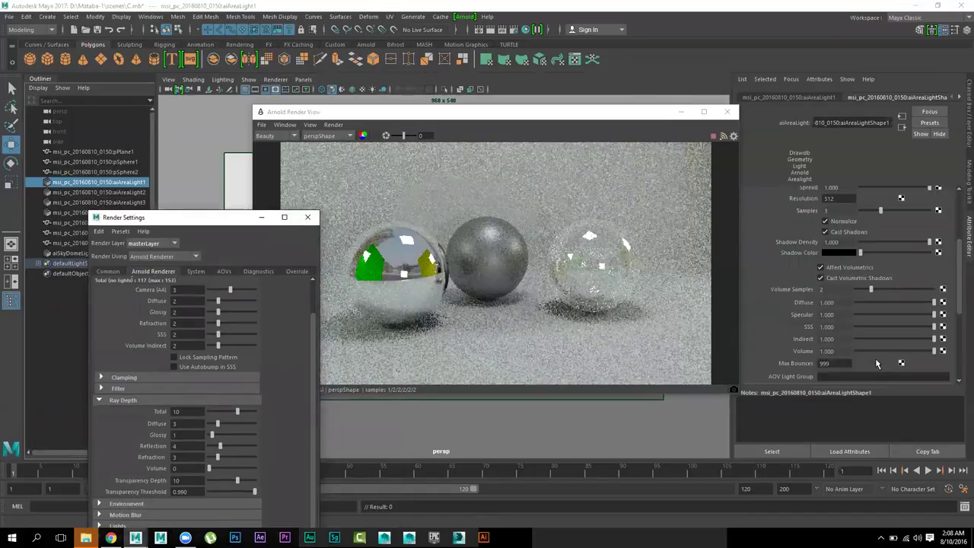
pyautogui.scroll(-2, 876, 363)
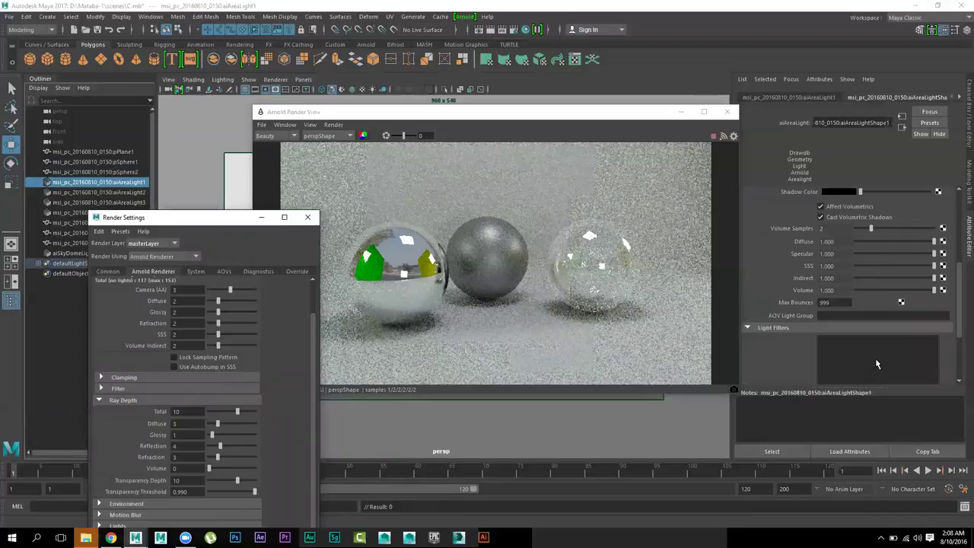
pyautogui.scroll(-3, 876, 363)
pyautogui.click(796, 378)
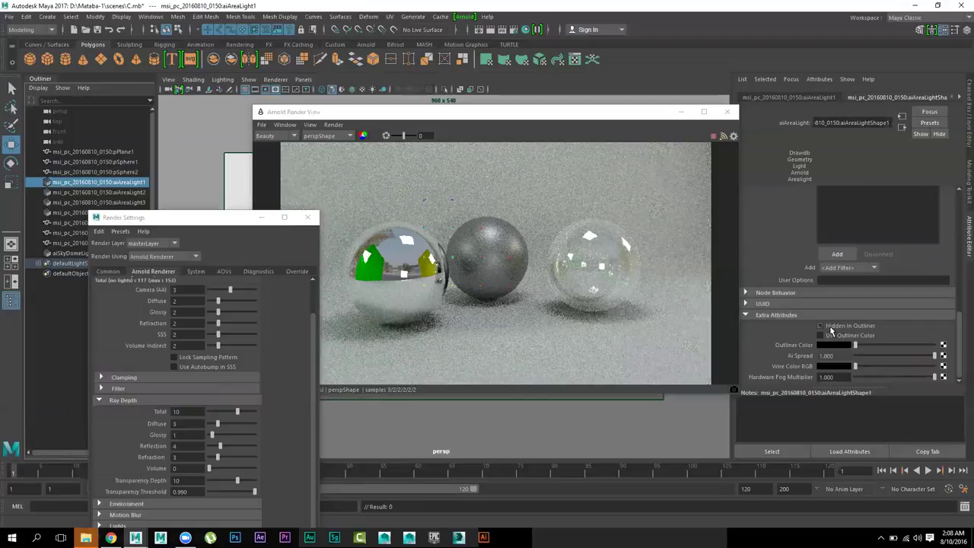
pyautogui.click(830, 331)
pyautogui.click(821, 326)
pyautogui.click(821, 336)
pyautogui.click(844, 335)
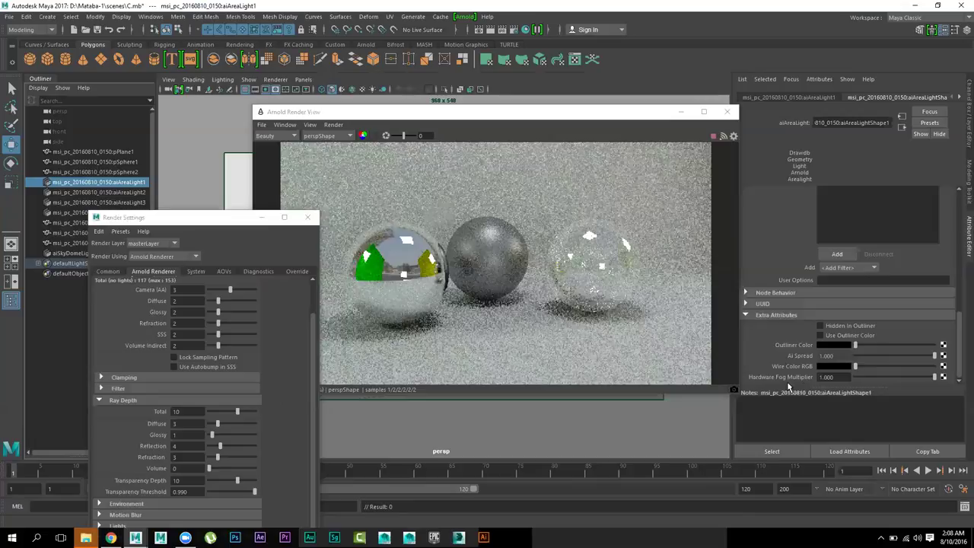
# Step: Try Ai Spread values of 0.597 and 0.149 on the first area light and set it to 0.240
pyautogui.click(874, 357)
pyautogui.moveTo(875, 357); pyautogui.dragTo(903, 355)
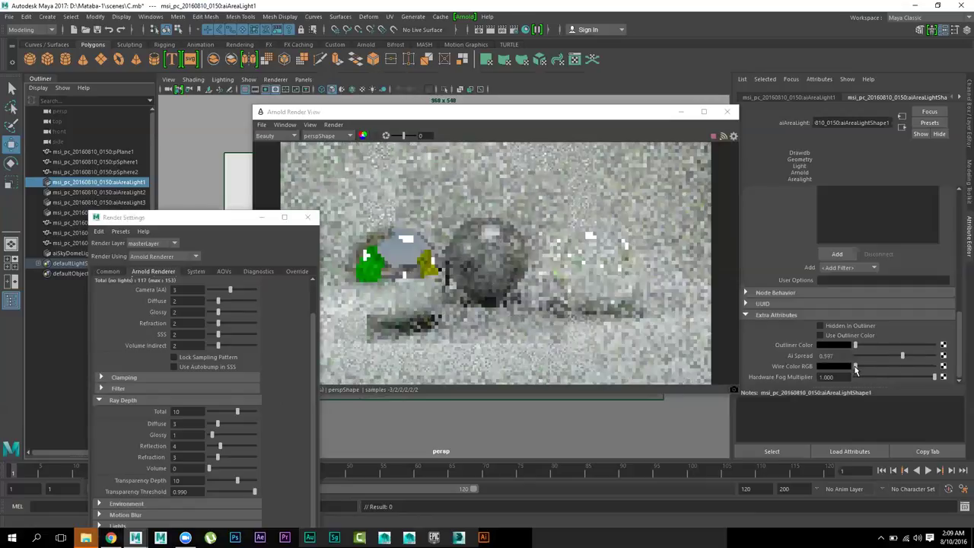
pyautogui.click(867, 356)
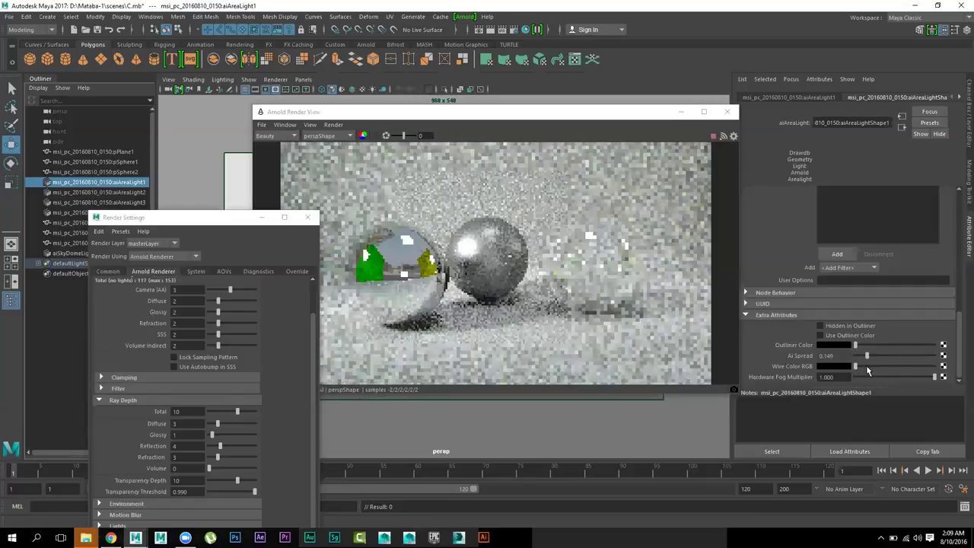
pyautogui.moveTo(867, 355); pyautogui.dragTo(876, 389)
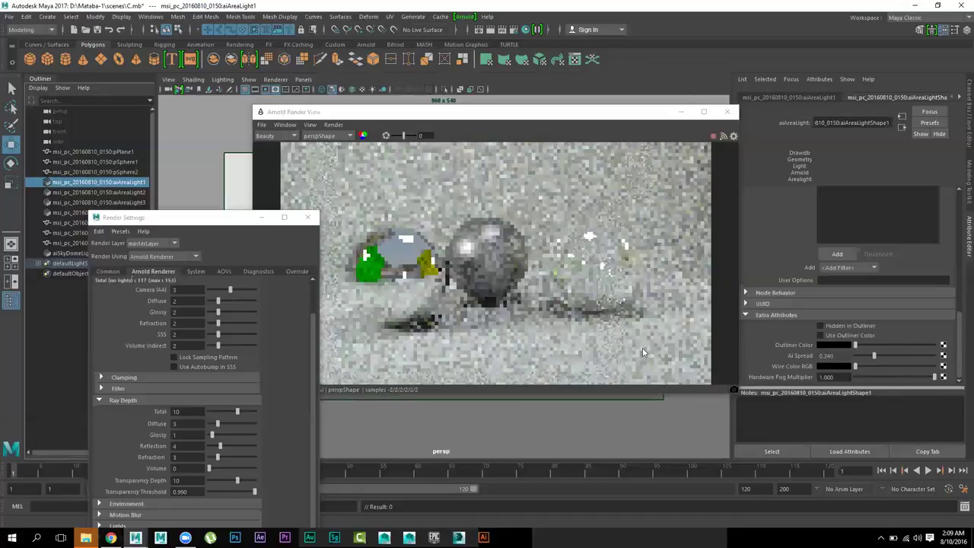
# Step: Set Ai Spread to 0.188 on the second area light, 0.506 on the third and 0.513 on the fourth
pyautogui.click(115, 192)
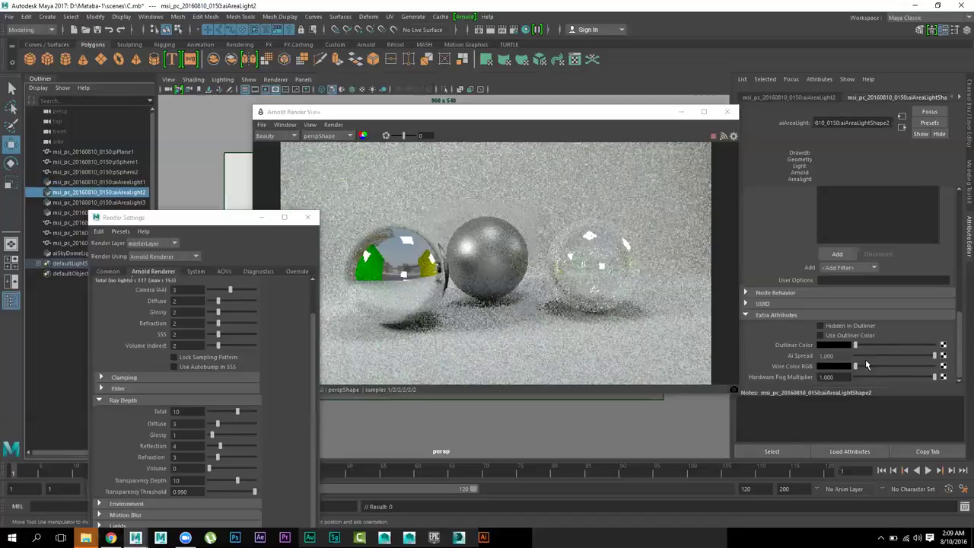
pyautogui.moveTo(864, 355)
pyautogui.mouseDown()
pyautogui.moveTo(855, 355)
pyautogui.moveTo(892, 360)
pyautogui.moveTo(869, 355)
pyautogui.mouseUp()
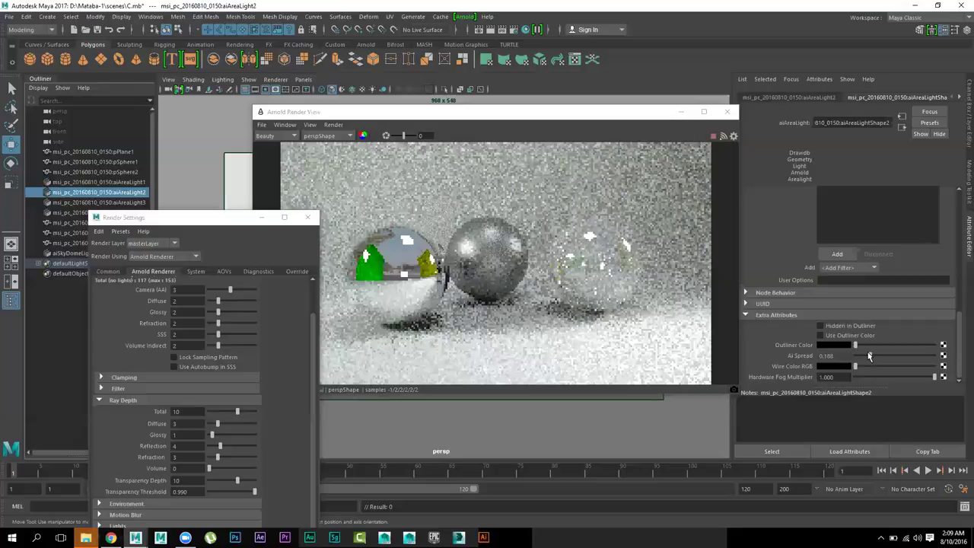
pyautogui.click(72, 203)
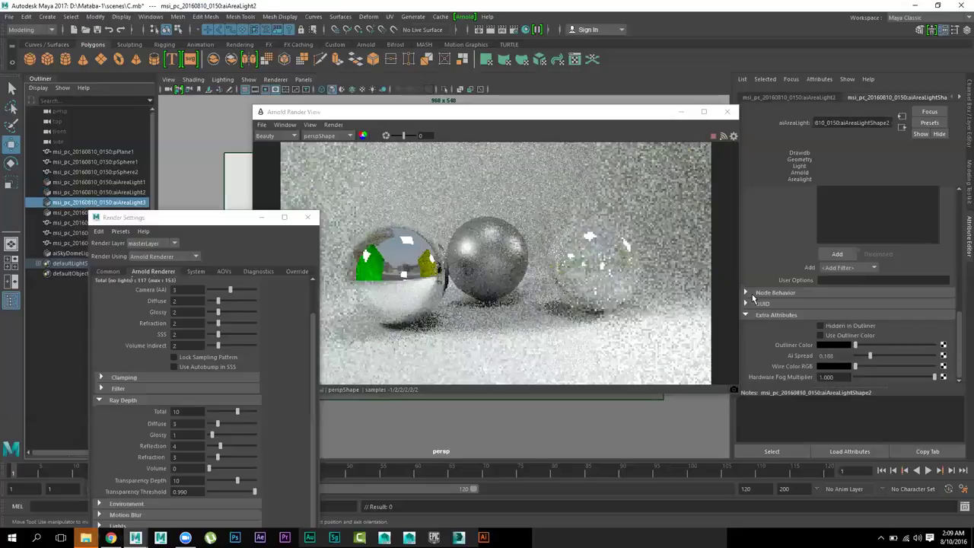
pyautogui.moveTo(873, 358); pyautogui.dragTo(908, 360)
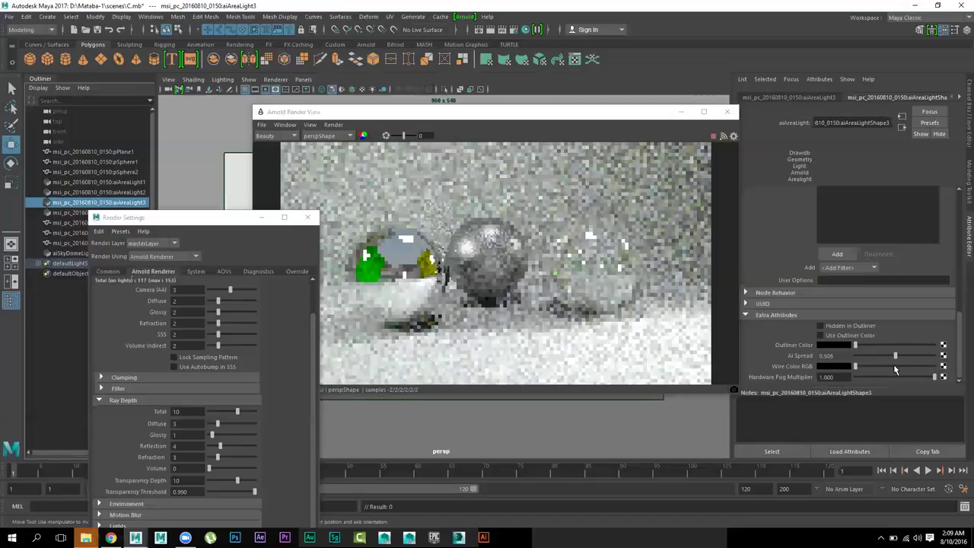
pyautogui.click(72, 212)
pyautogui.moveTo(878, 354)
pyautogui.mouseDown()
pyautogui.moveTo(869, 357)
pyautogui.moveTo(895, 357)
pyautogui.mouseUp()
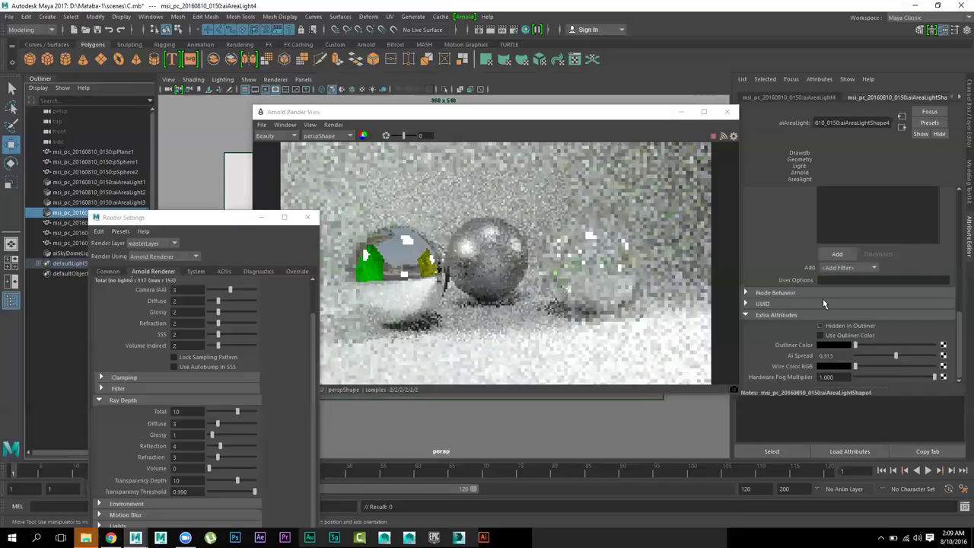
# Step: Select the middle sphere and give its shader a dark orange diffuse colour with weight 1.000, roughness 0.357 and backlighting 0.000
pyautogui.click(496, 254)
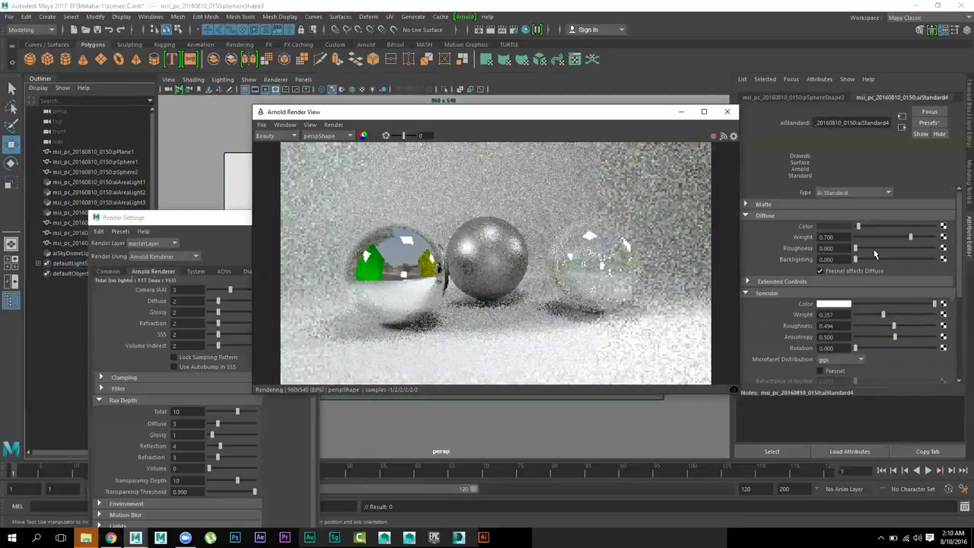
pyautogui.click(841, 225)
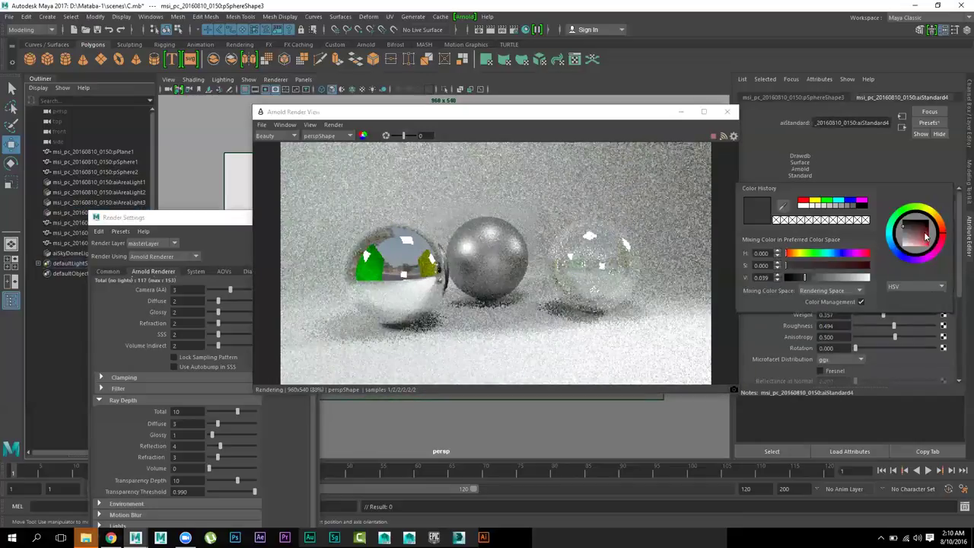
pyautogui.moveTo(942, 229); pyautogui.dragTo(935, 233)
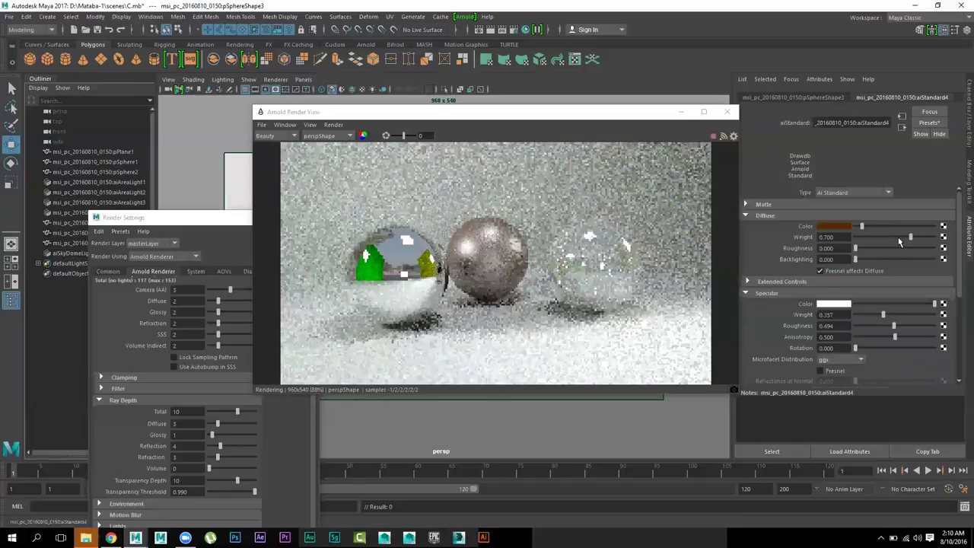
pyautogui.click(934, 237)
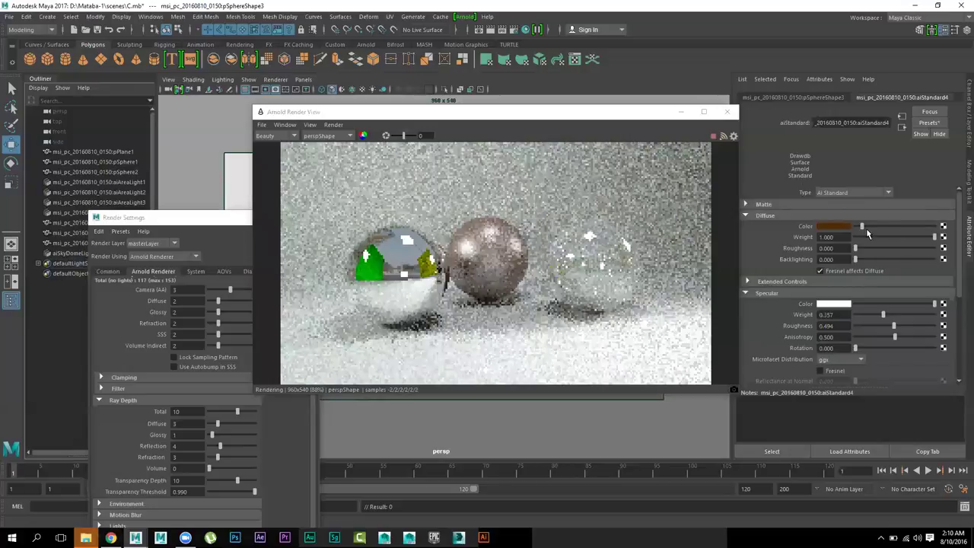
pyautogui.click(883, 248)
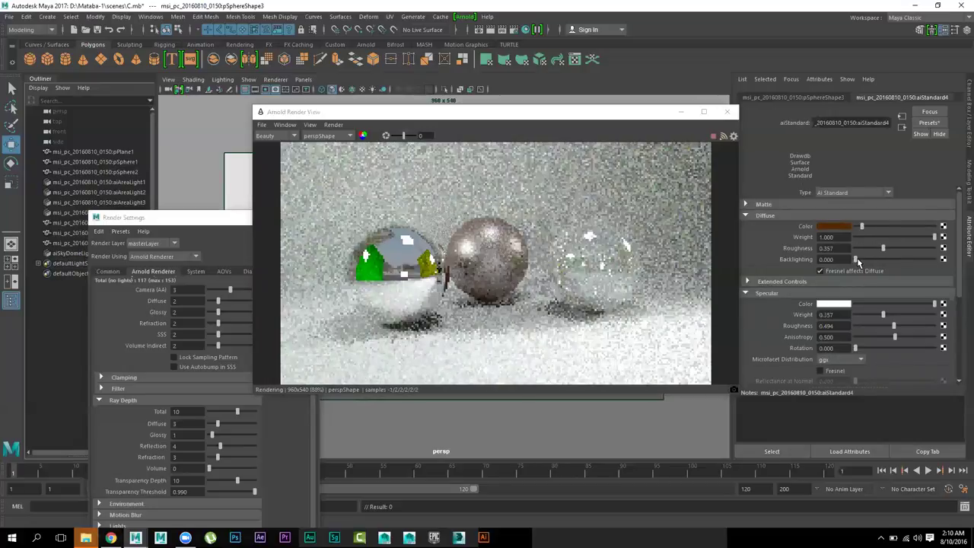
pyautogui.click(864, 260)
pyautogui.moveTo(852, 261); pyautogui.dragTo(846, 260)
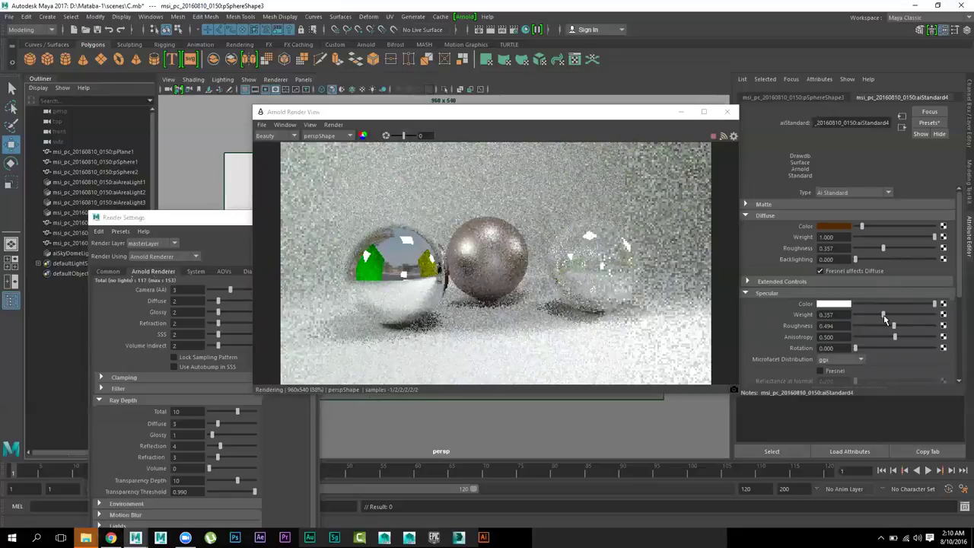
# Step: Set the middle sphere shader's specular colour to orange and its specular weight to 0.643
pyautogui.click(834, 304)
pyautogui.moveTo(923, 315); pyautogui.dragTo(935, 312)
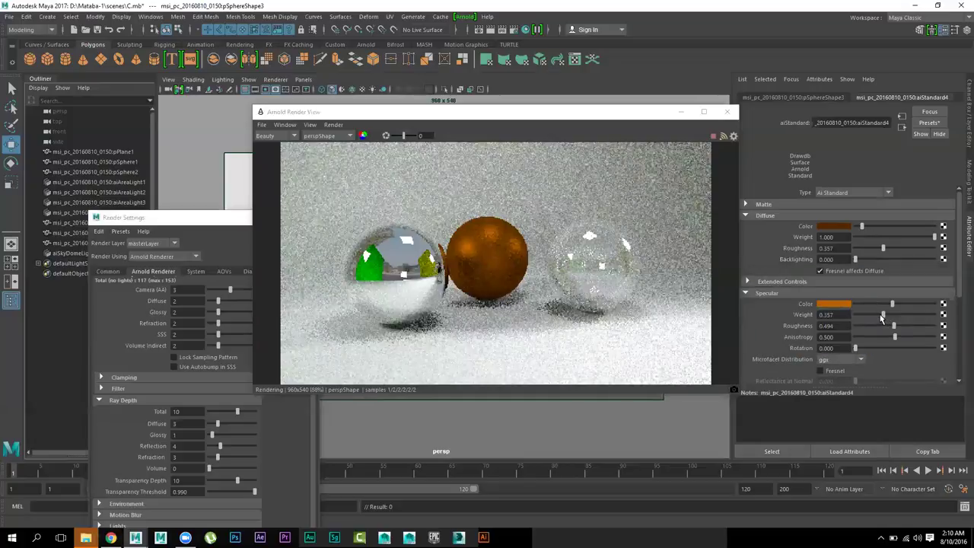
pyautogui.moveTo(881, 318); pyautogui.dragTo(906, 318)
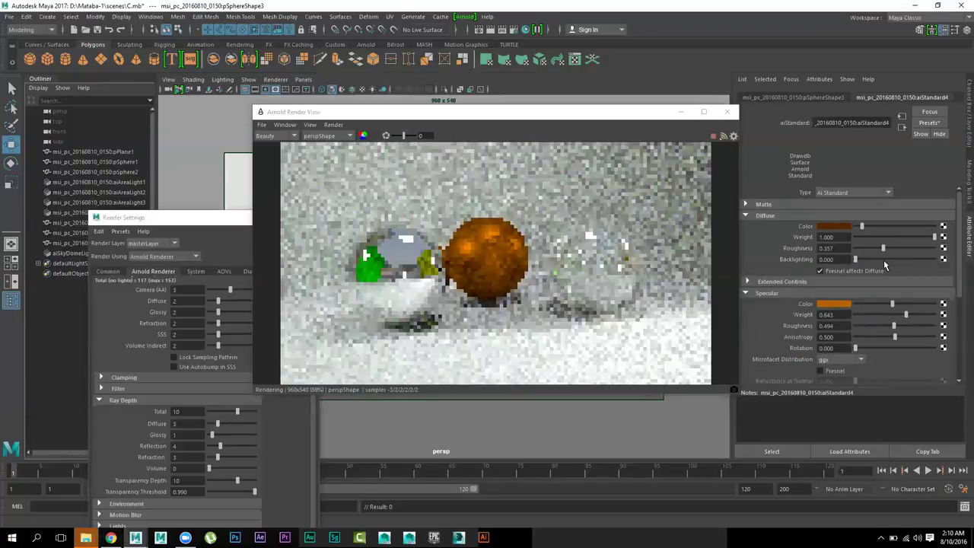
# Step: Set diffuse to black with weight 0.000, and specular to a darker orange with weight 0.838, roughness 0.370 and anisotropy 0.708
pyautogui.moveTo(862, 226); pyautogui.dragTo(844, 230)
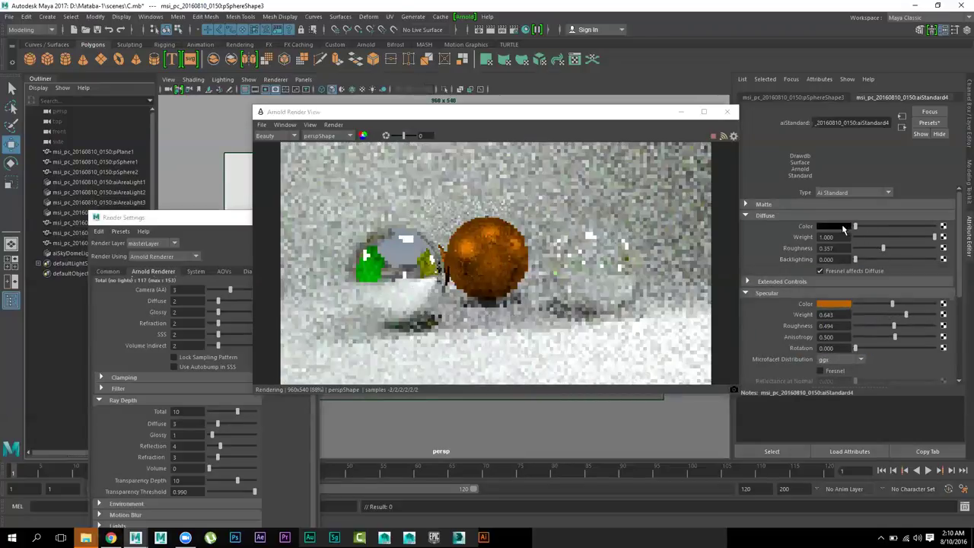
pyautogui.moveTo(934, 237); pyautogui.dragTo(917, 236)
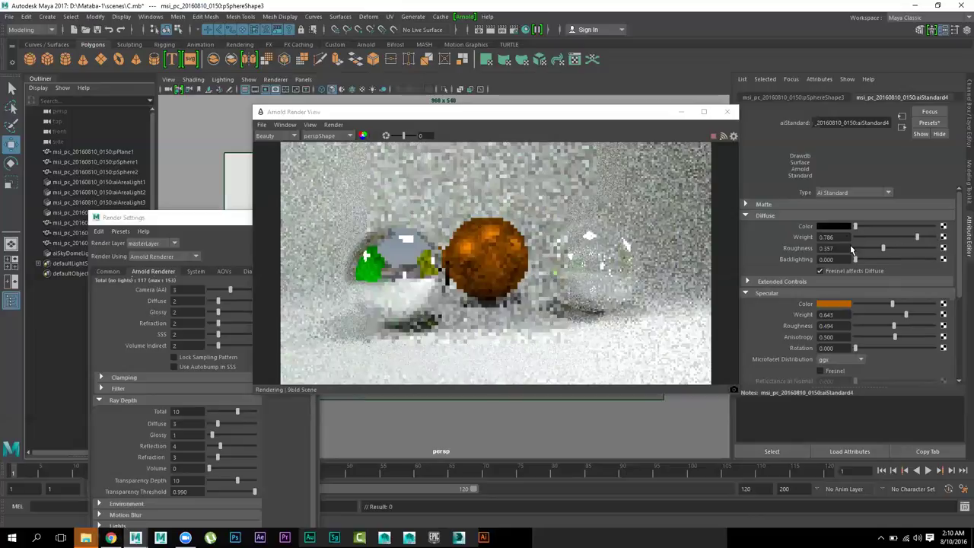
pyautogui.click(850, 238)
pyautogui.moveTo(906, 315); pyautogui.dragTo(885, 327)
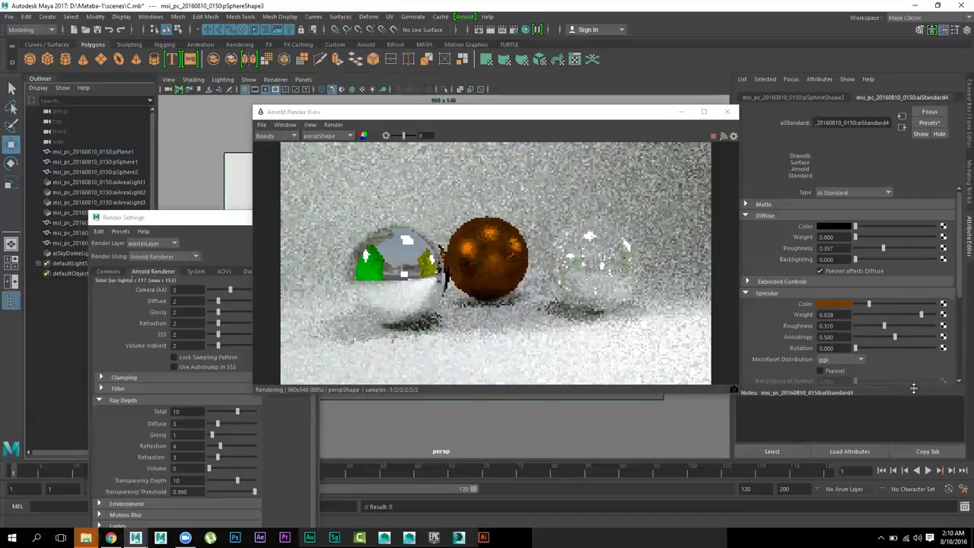
pyautogui.moveTo(895, 337)
pyautogui.mouseDown()
pyautogui.moveTo(912, 344)
pyautogui.moveTo(900, 337)
pyautogui.mouseUp()
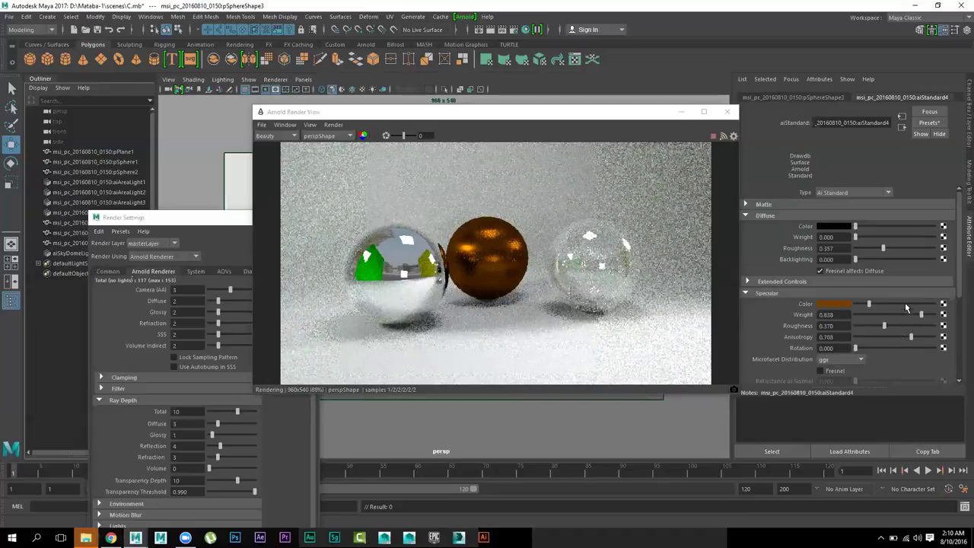
# Step: Replace the middle sphere's shader settings with the Tyre preset and set its diffuse colour to black with weight 0.000
pyautogui.click(936, 123)
pyautogui.moveTo(898, 157)
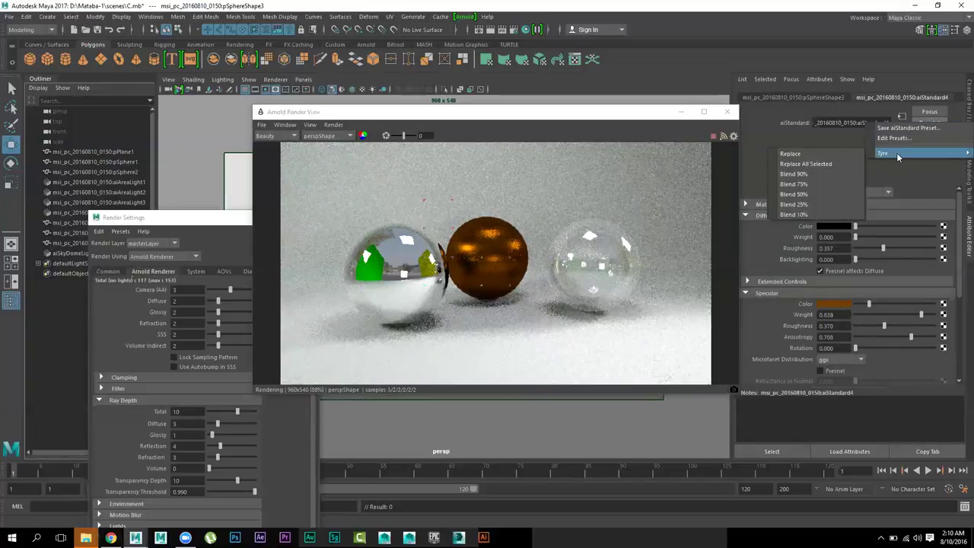
pyautogui.click(847, 153)
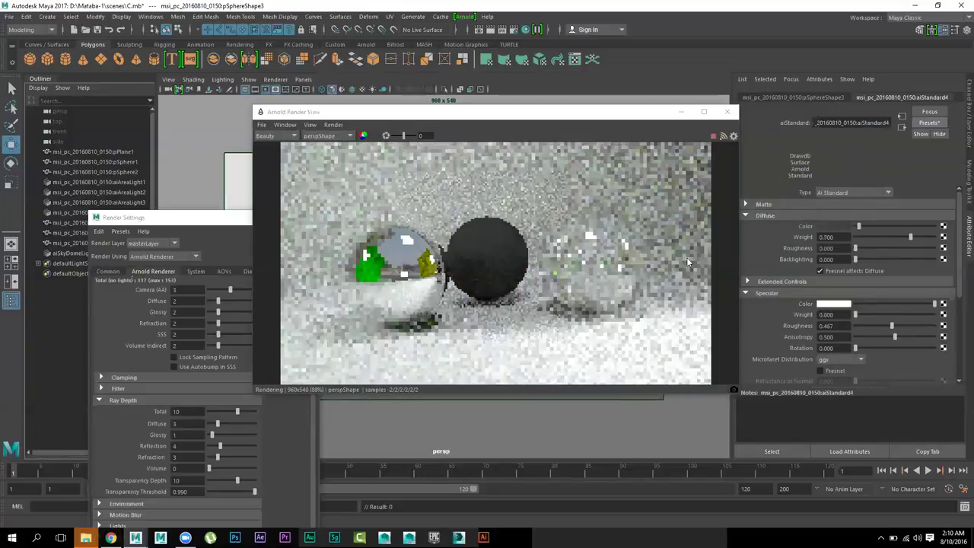
pyautogui.click(840, 228)
pyautogui.moveTo(858, 228)
pyautogui.mouseDown()
pyautogui.moveTo(884, 239)
pyautogui.moveTo(844, 237)
pyautogui.mouseUp()
# Step: Set the specular colour to reddish brown with weight 0.864, roughness 0.331 and anisotropy 0.377
pyautogui.click(837, 303)
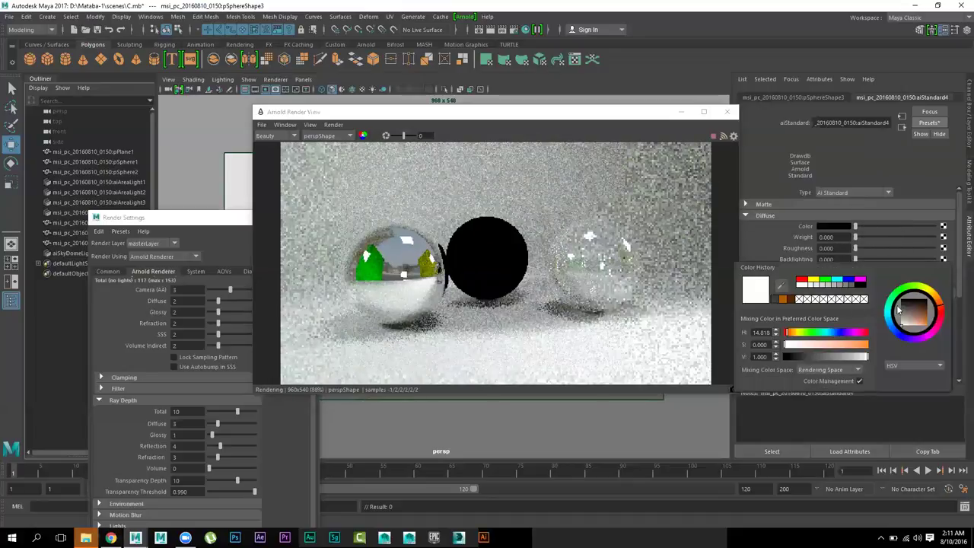
pyautogui.click(922, 312)
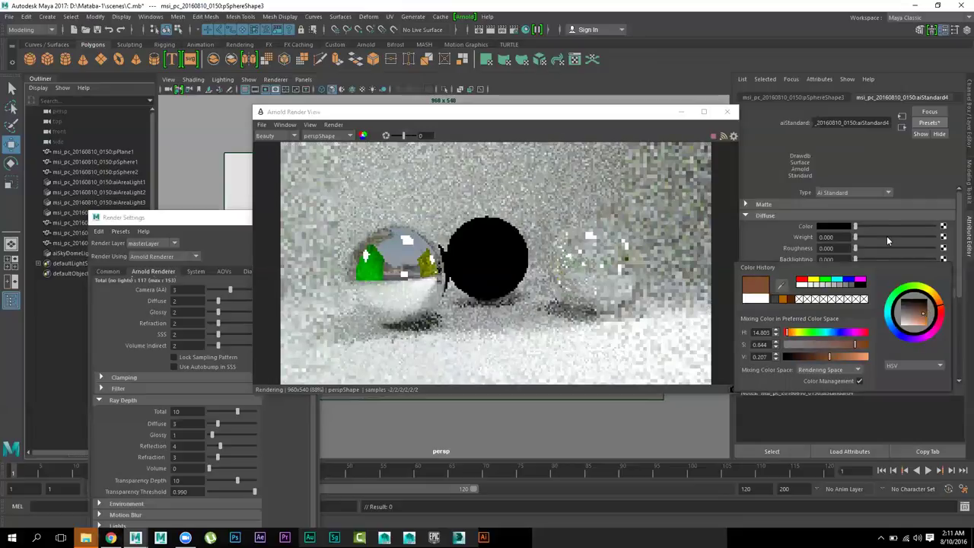
pyautogui.moveTo(862, 314); pyautogui.dragTo(883, 336)
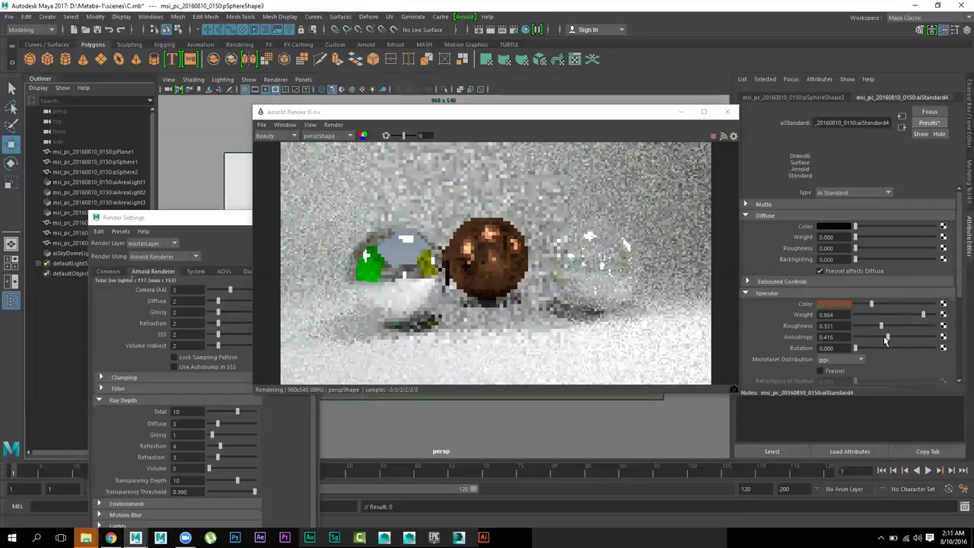
# Step: Enable Fresnel for the specular and set Reflectance at Normal to 0.857
pyautogui.scroll(-1, 836, 364)
pyautogui.click(834, 341)
pyautogui.moveTo(854, 351); pyautogui.dragTo(924, 351)
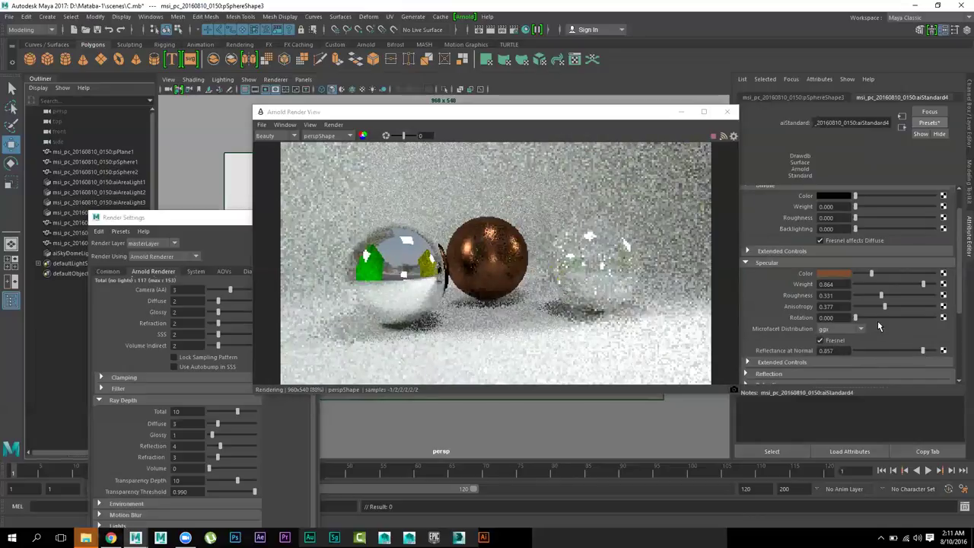
# Step: Set the specular anisotropy to 0.032 and the rotation to 0.604
pyautogui.scroll(-2, 824, 305)
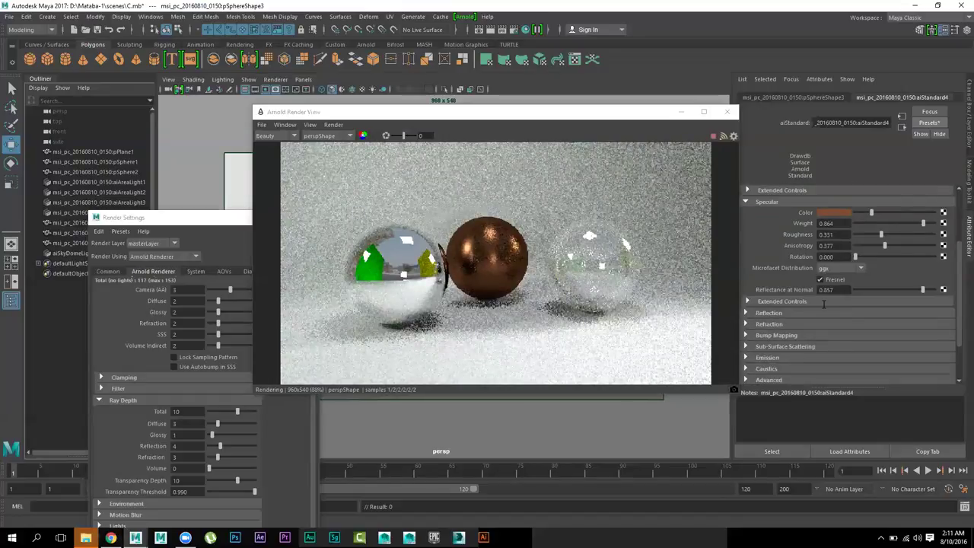
pyautogui.scroll(1, 829, 303)
pyautogui.moveTo(858, 287)
pyautogui.mouseDown()
pyautogui.moveTo(927, 302)
pyautogui.moveTo(905, 312)
pyautogui.moveTo(886, 291)
pyautogui.moveTo(912, 282)
pyautogui.moveTo(858, 287)
pyautogui.mouseUp()
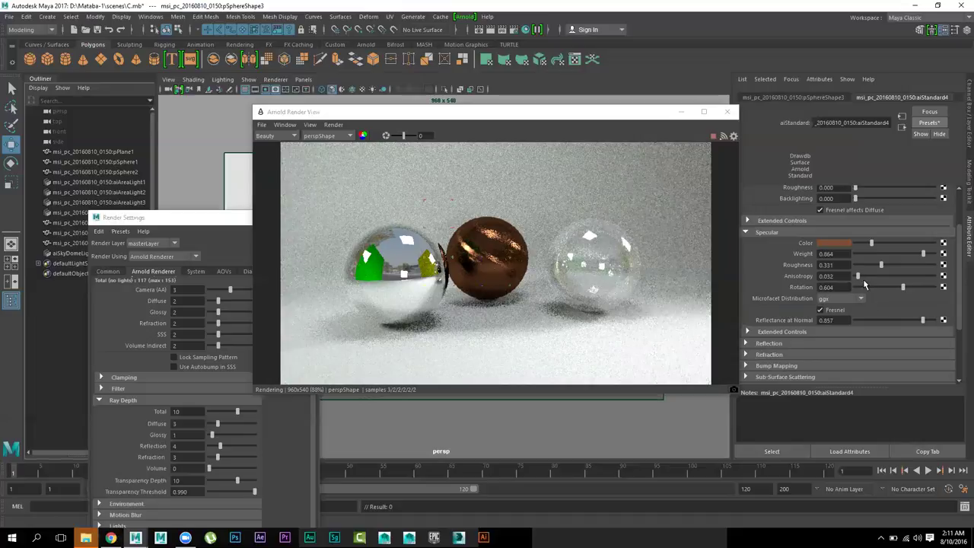
# Step: Try a specular roughness of 0.760, darken the brown specular colour, and set roughness to 0.331 and weight to 1.000
pyautogui.moveTo(881, 265); pyautogui.dragTo(917, 272)
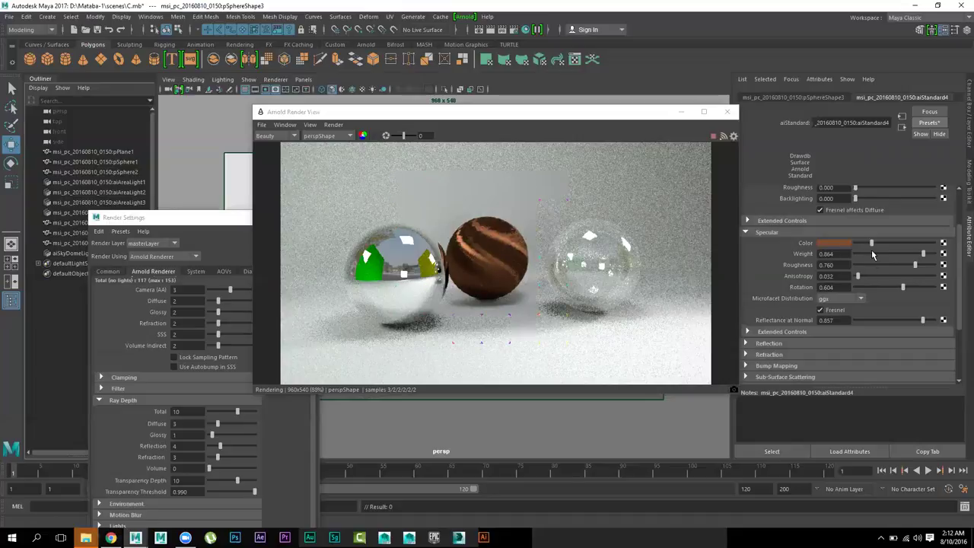
pyautogui.moveTo(871, 248); pyautogui.dragTo(864, 245)
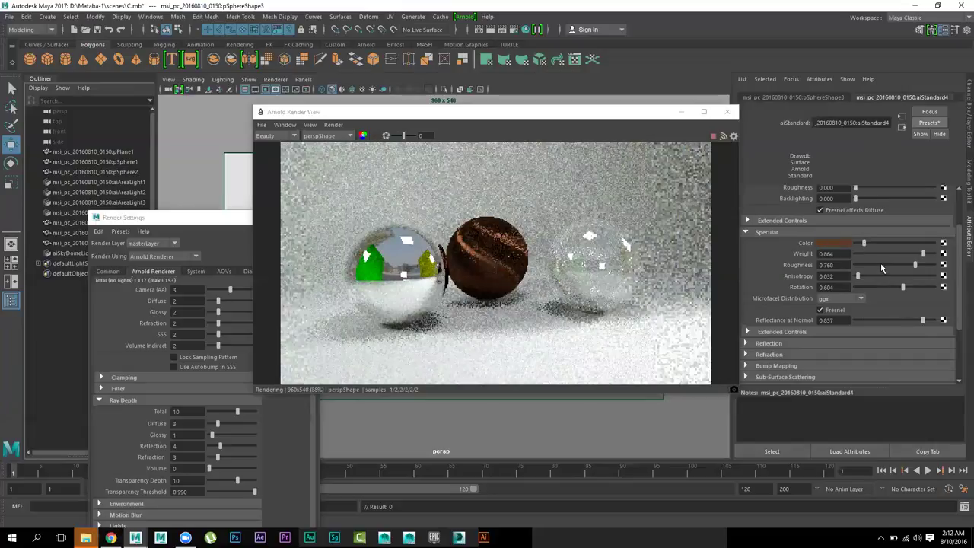
pyautogui.click(881, 265)
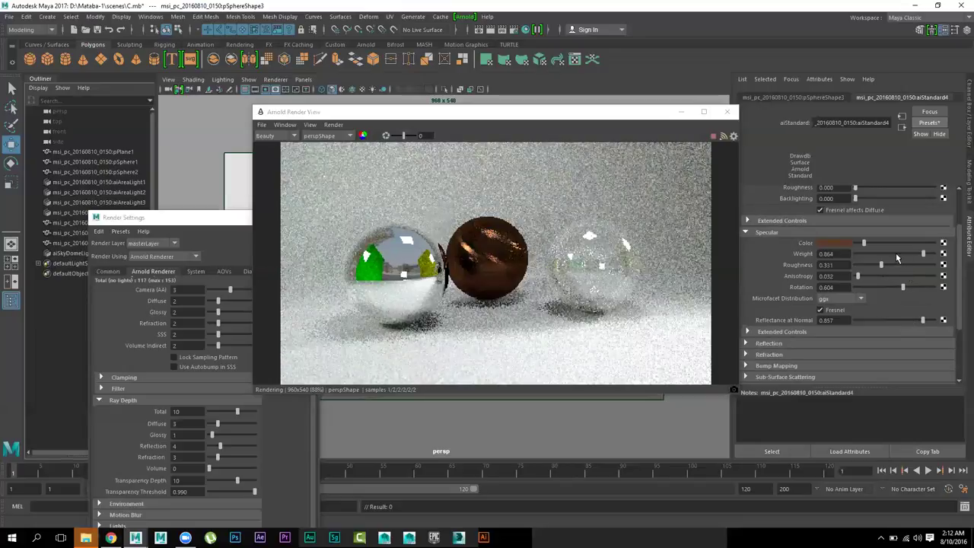
pyautogui.moveTo(921, 254); pyautogui.dragTo(936, 254)
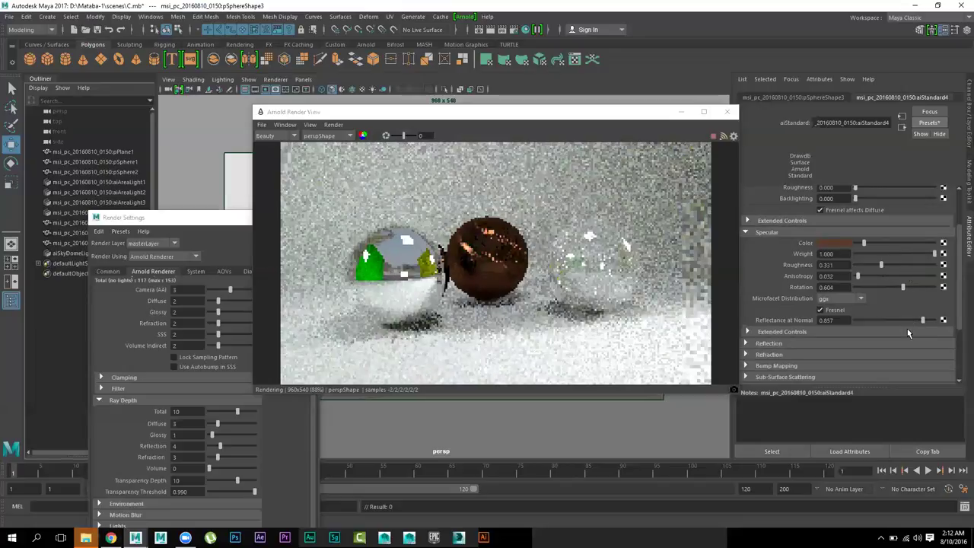
# Step: Set the specular microfacet distribution to beckmann and check the specular extended controls
pyautogui.click(830, 299)
pyautogui.click(835, 309)
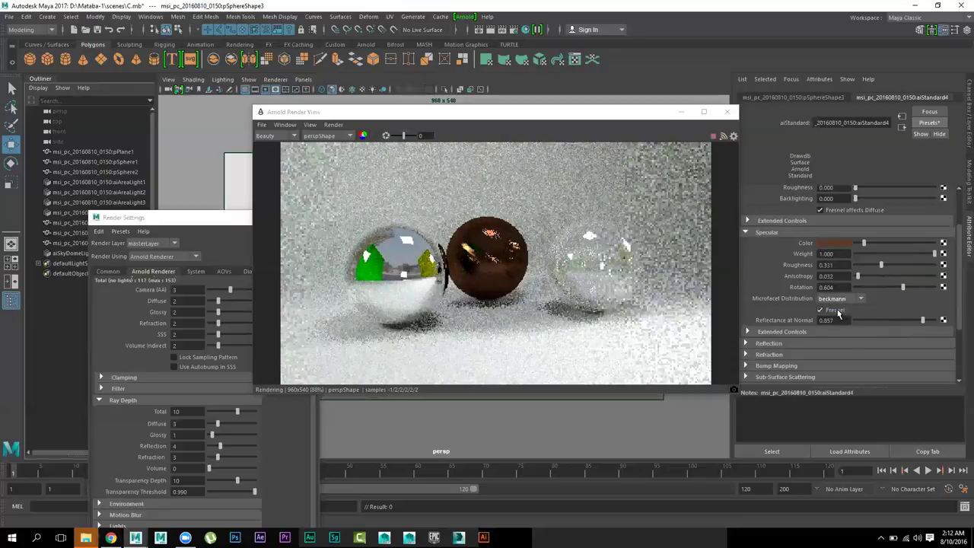
pyautogui.scroll(-3, 837, 312)
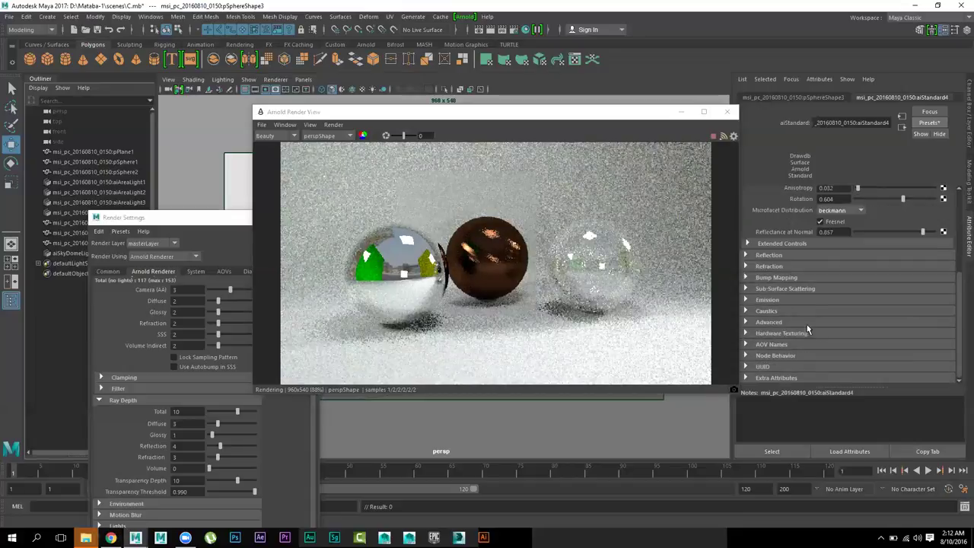
pyautogui.click(796, 245)
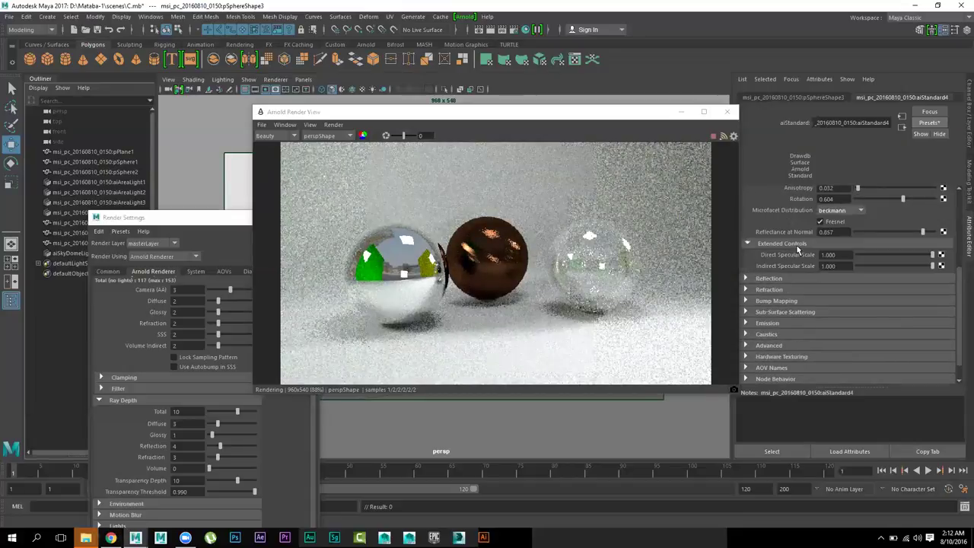
pyautogui.click(797, 246)
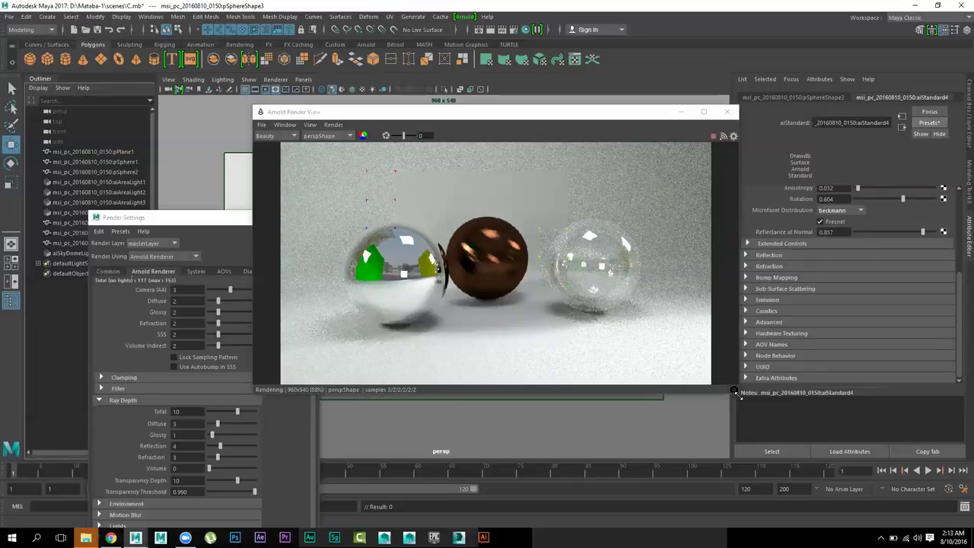
# Step: Enlarge the Arnold Render View and arrange it with the Render Settings window so the whole render is visible
pyautogui.moveTo(734, 391); pyautogui.dragTo(822, 469)
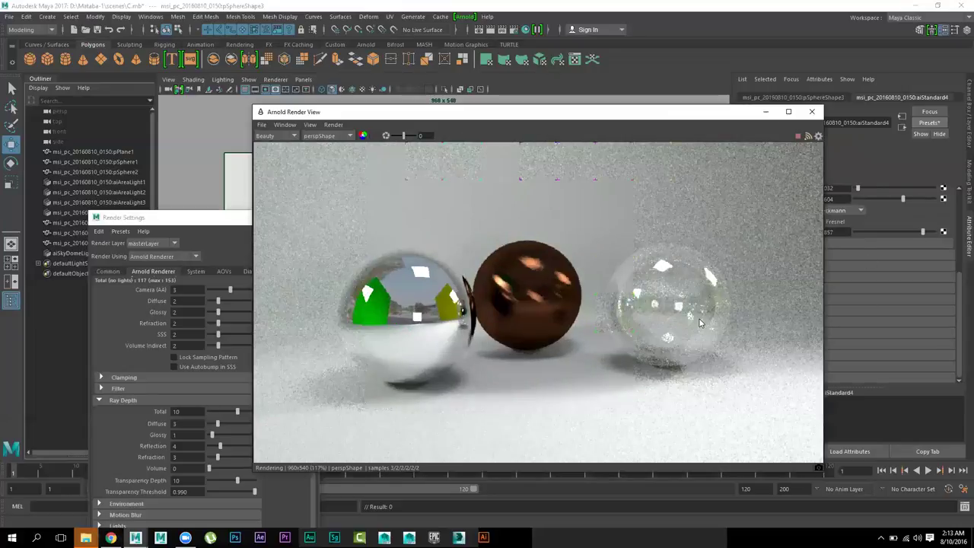
pyautogui.press('h')
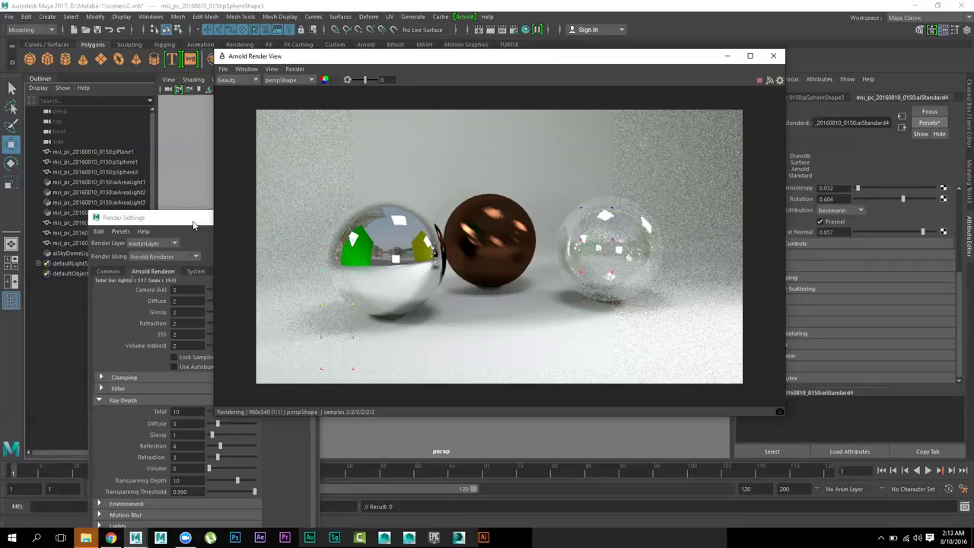
pyautogui.moveTo(194, 225); pyautogui.dragTo(173, 144)
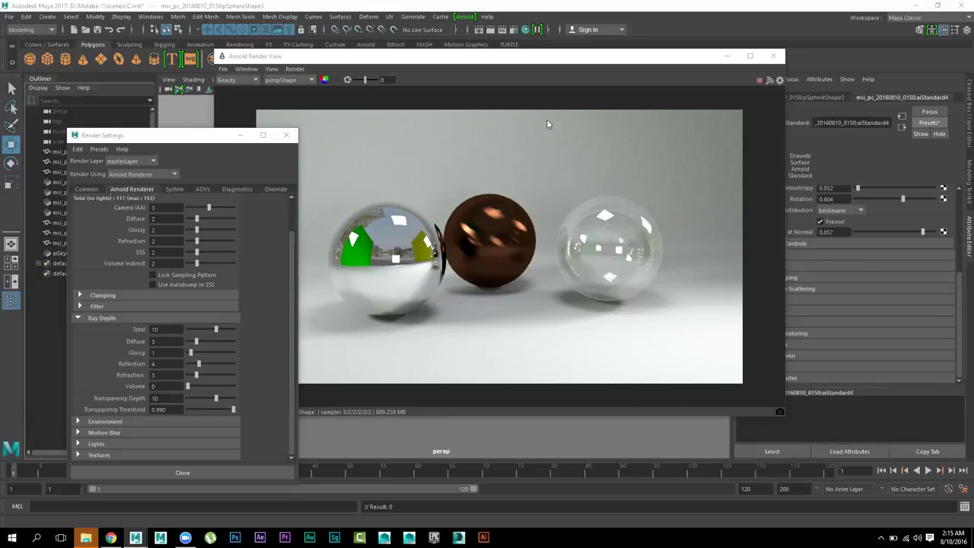
pyautogui.click(537, 64)
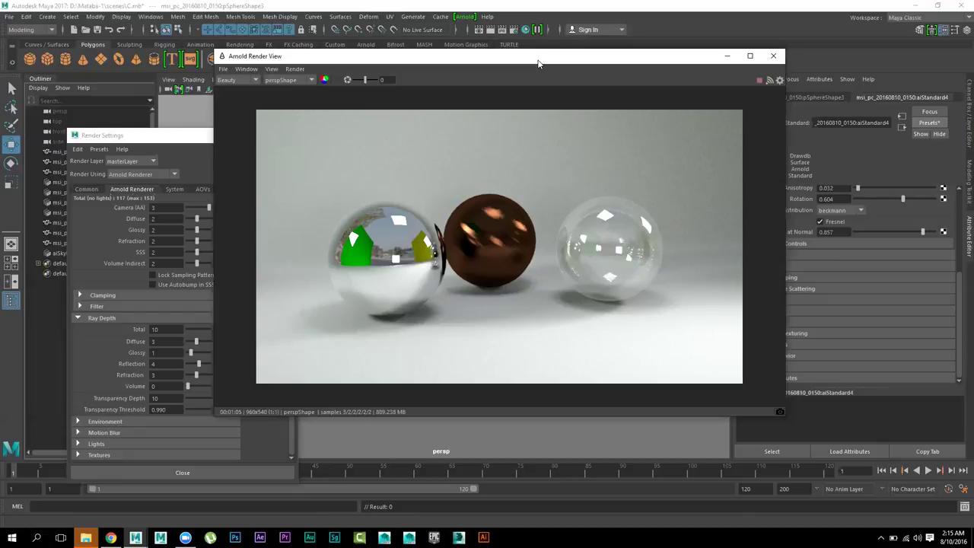
pyautogui.moveTo(537, 64); pyautogui.dragTo(517, 62)
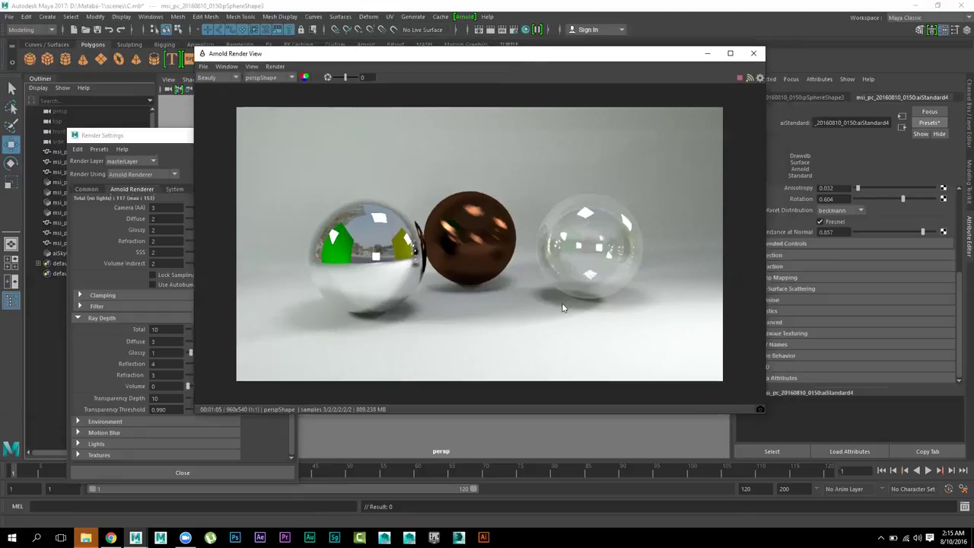
# Step: Fit the finished render to the render view and zoom in to examine the brown sphere's highlights
pyautogui.click(228, 68)
pyautogui.click(237, 98)
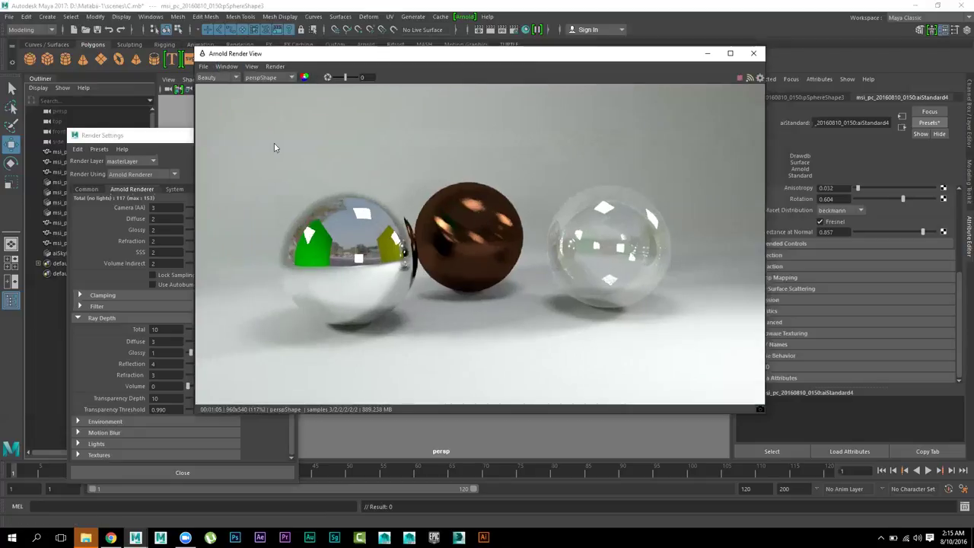
pyautogui.scroll(3, 582, 336)
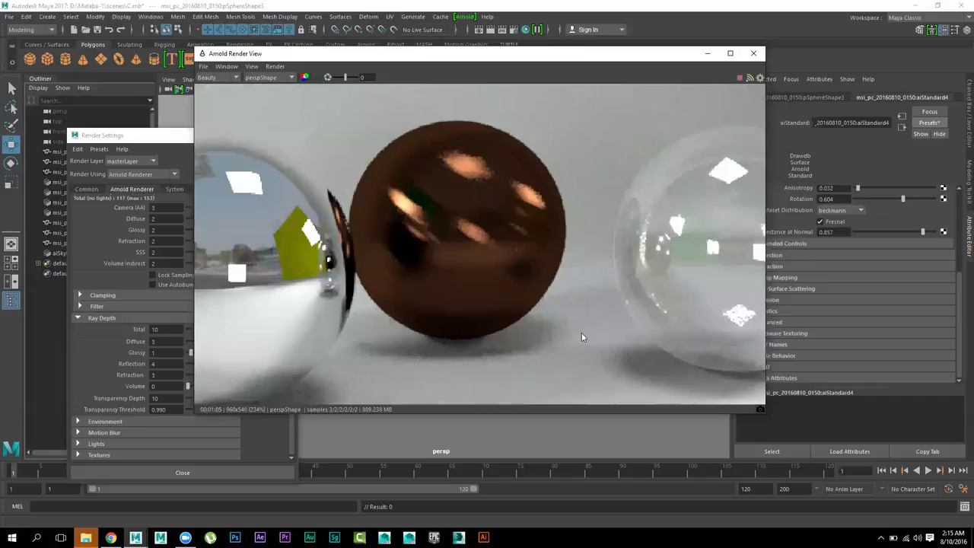
# Step: Zoom in and out of the finished render to examine the materials and shadows of all three spheres
pyautogui.scroll(-1, 582, 336)
pyautogui.click(571, 328)
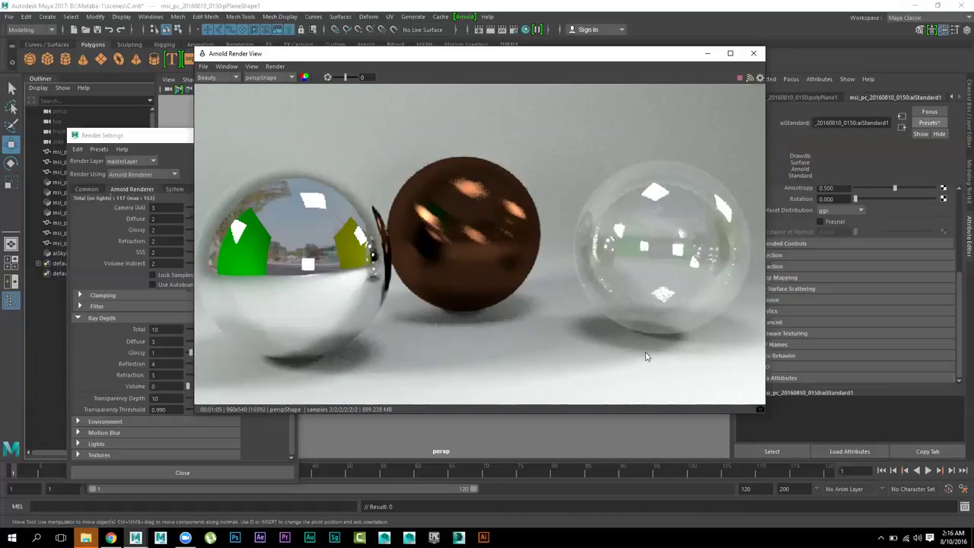
pyautogui.scroll(2, 652, 360)
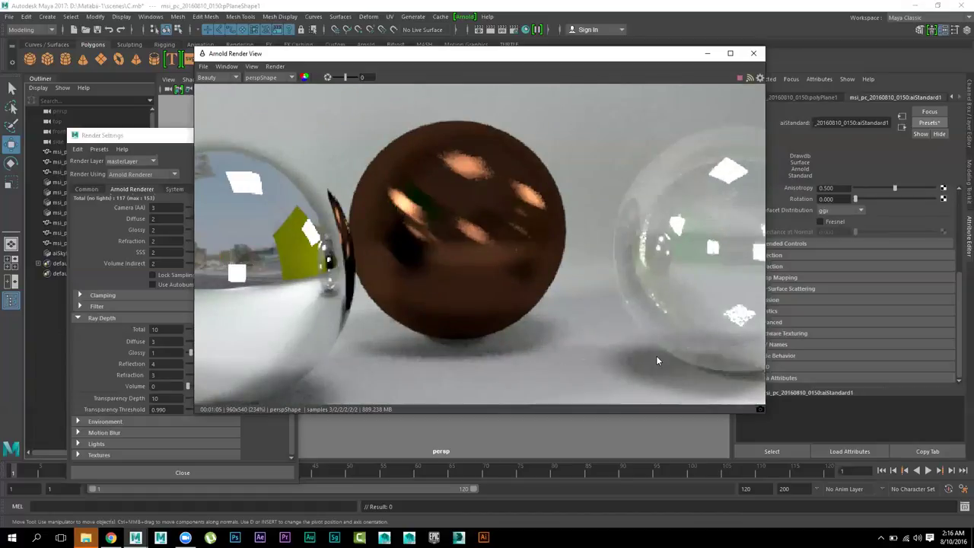
pyautogui.scroll(-4, 627, 343)
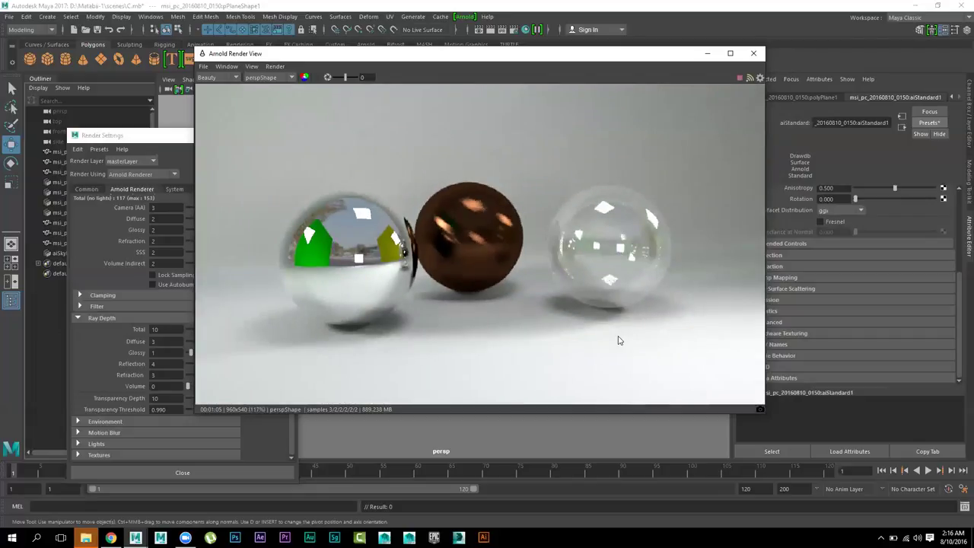
pyautogui.scroll(-1, 618, 341)
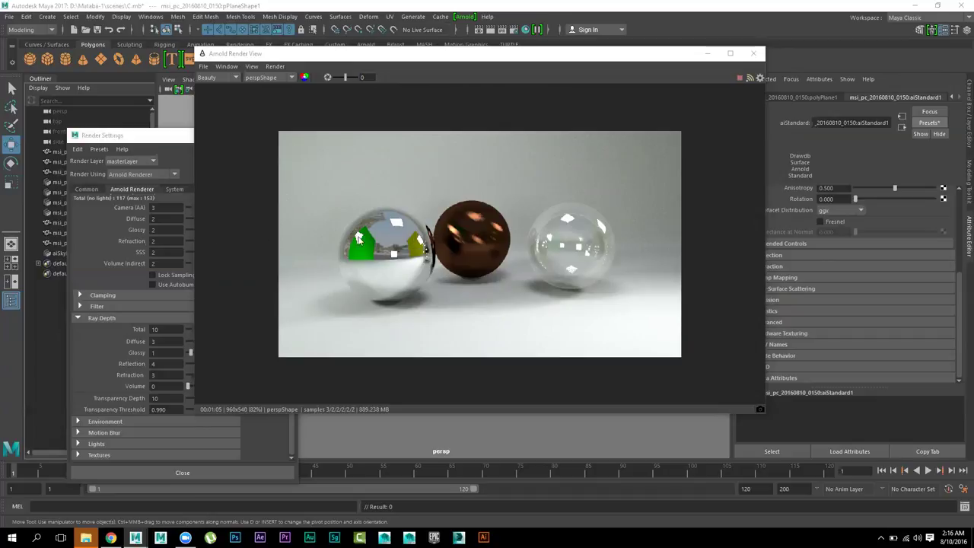
# Step: Load the saved render settings preset that uses 7 camera (AA) samples and move the Render Settings window clear of the Outliner
pyautogui.click(159, 136)
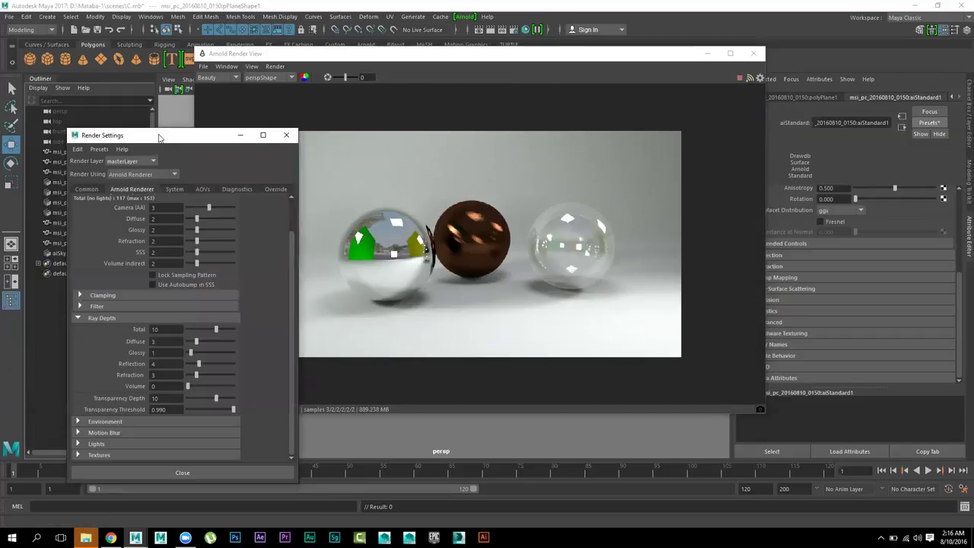
pyautogui.click(98, 150)
pyautogui.moveTo(118, 171)
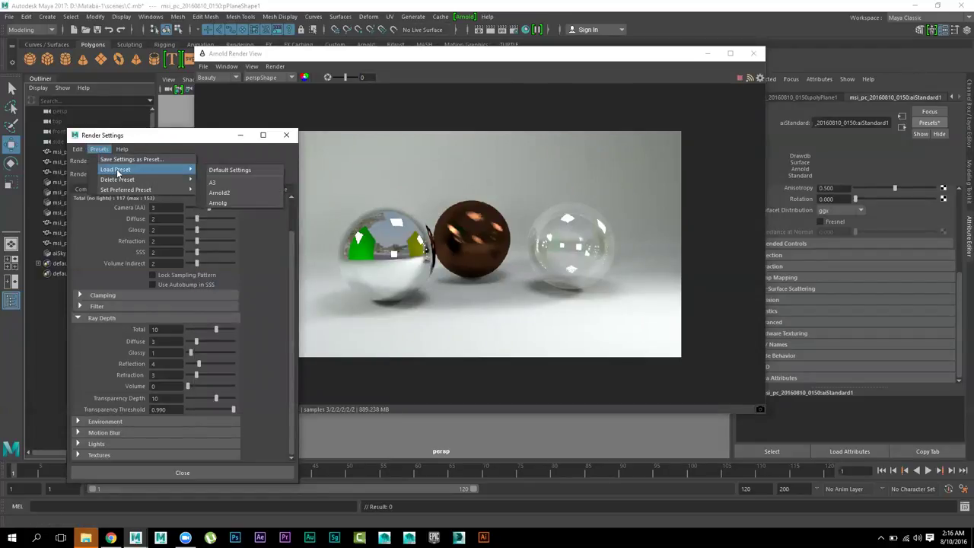
pyautogui.click(233, 187)
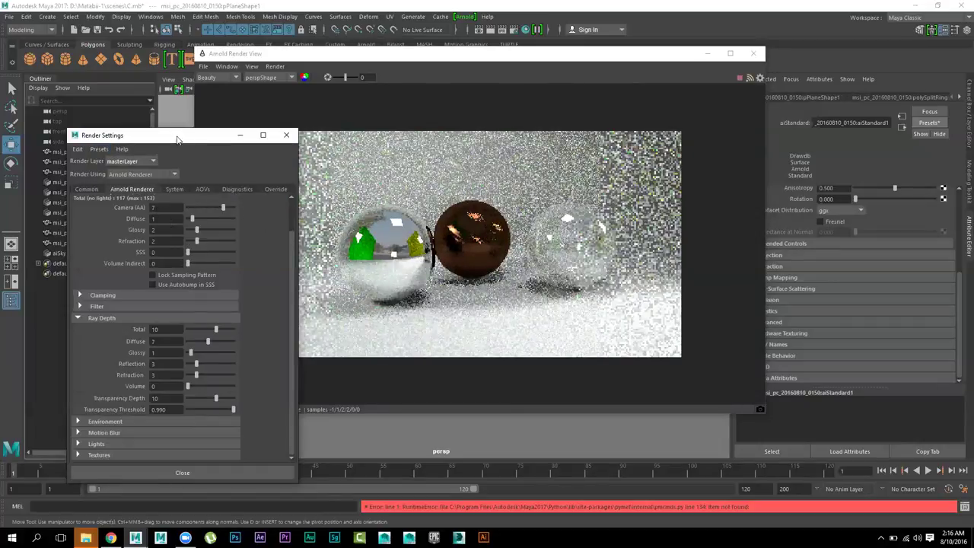
pyautogui.moveTo(174, 138); pyautogui.dragTo(240, 213)
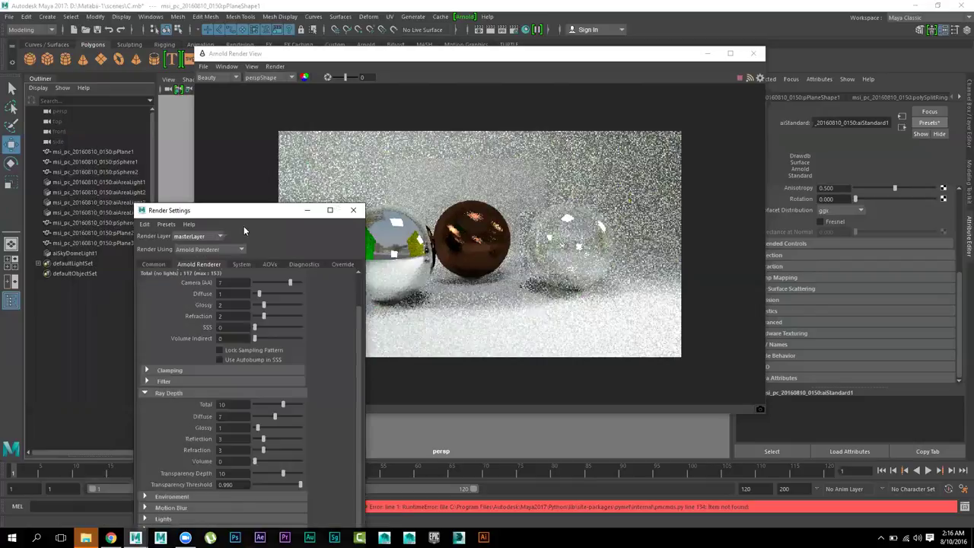
# Step: Set the samples of aiSkyDomeLight1 to 2 and bring the Arnold Render View in front of the Render Settings window
pyautogui.click(84, 254)
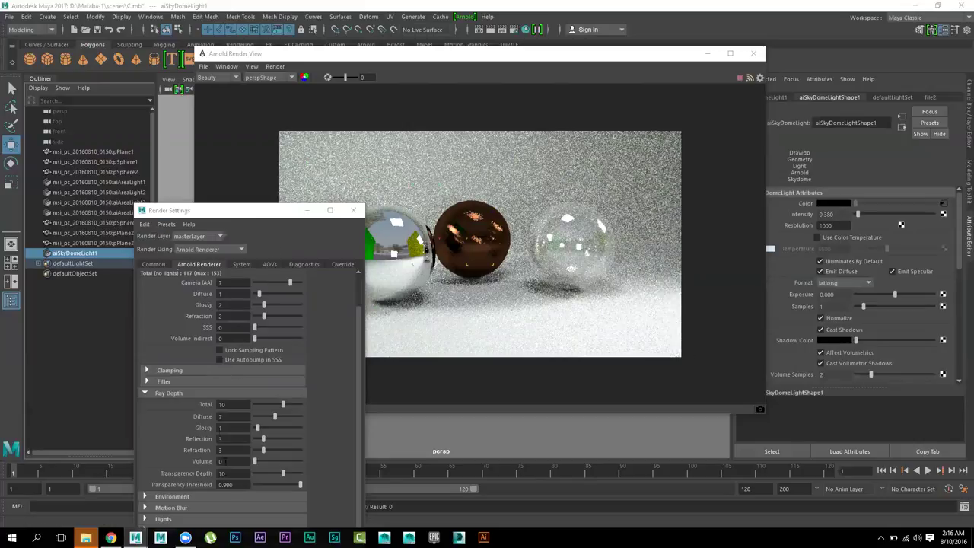
pyautogui.click(166, 224)
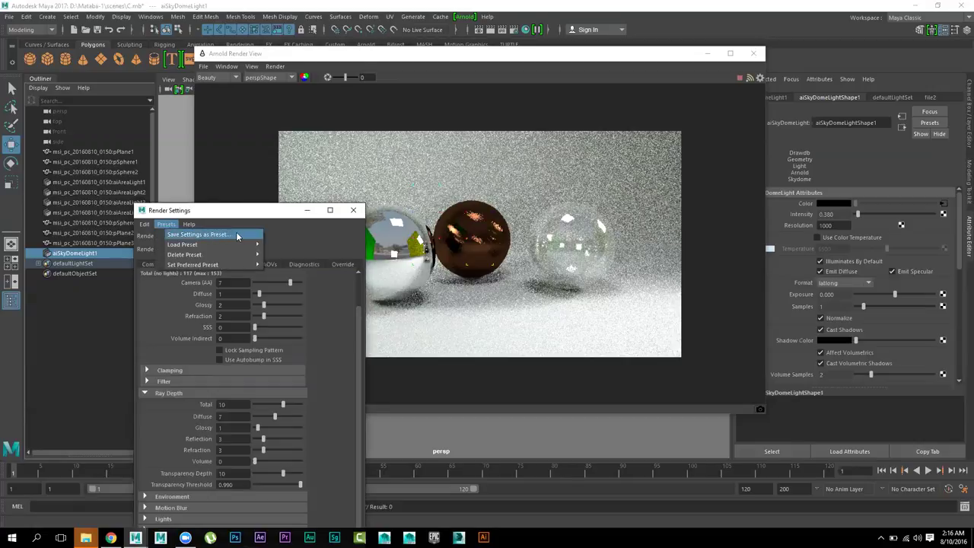
pyautogui.moveTo(235, 246)
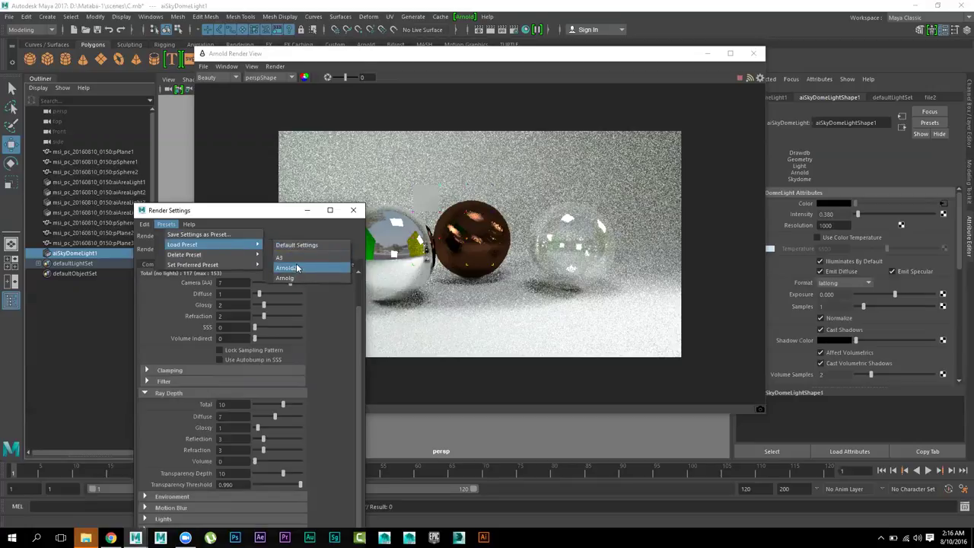
pyautogui.click(329, 332)
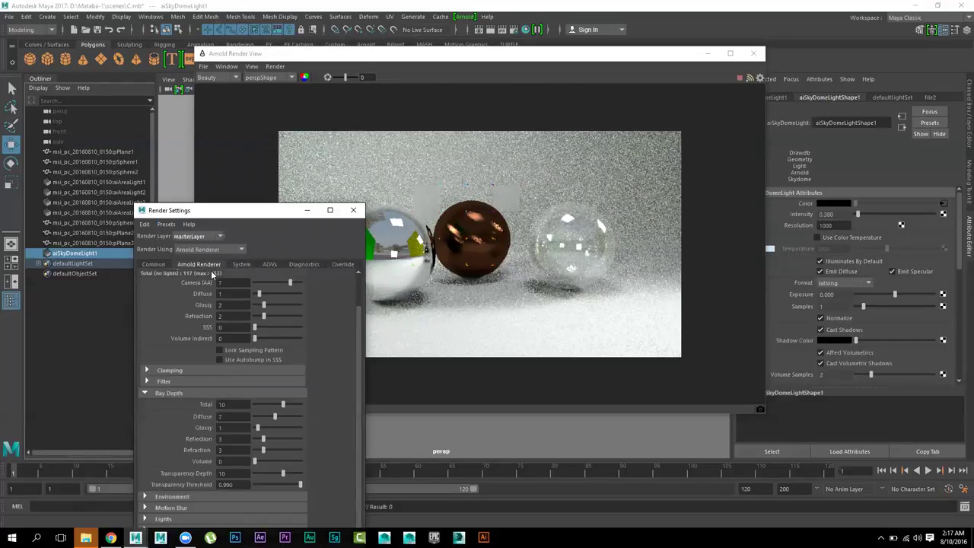
pyautogui.click(870, 307)
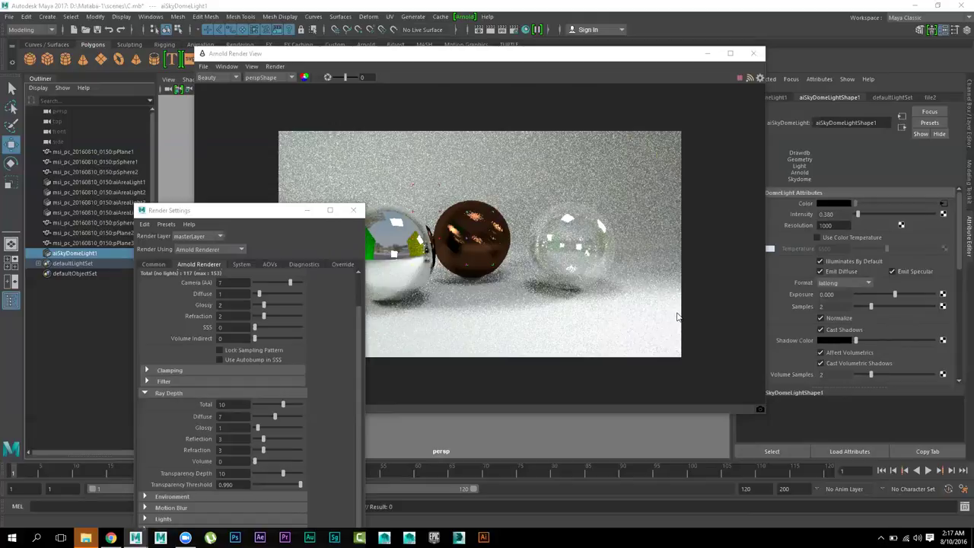
pyautogui.click(618, 59)
pyautogui.moveTo(618, 59); pyautogui.dragTo(619, 57)
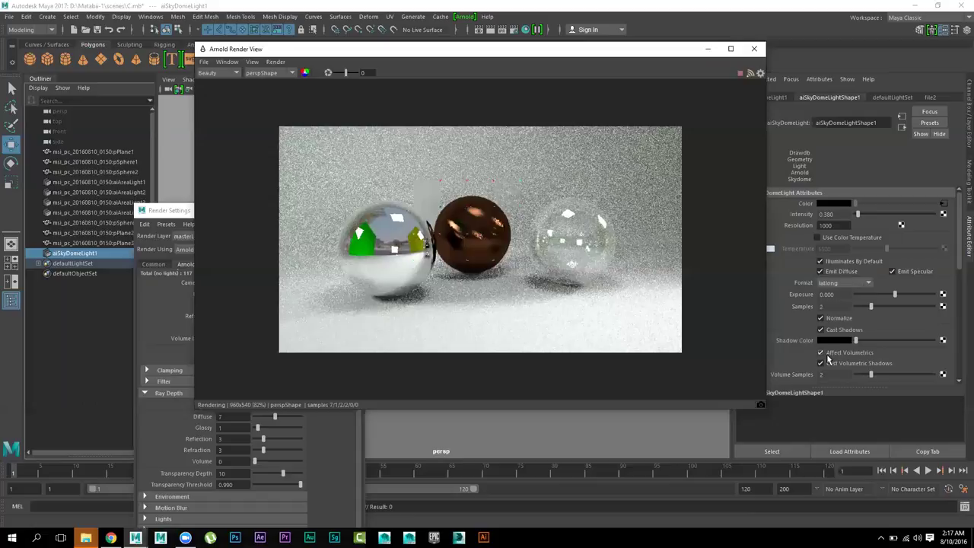
pyautogui.hotkey('ctrl', 'z')
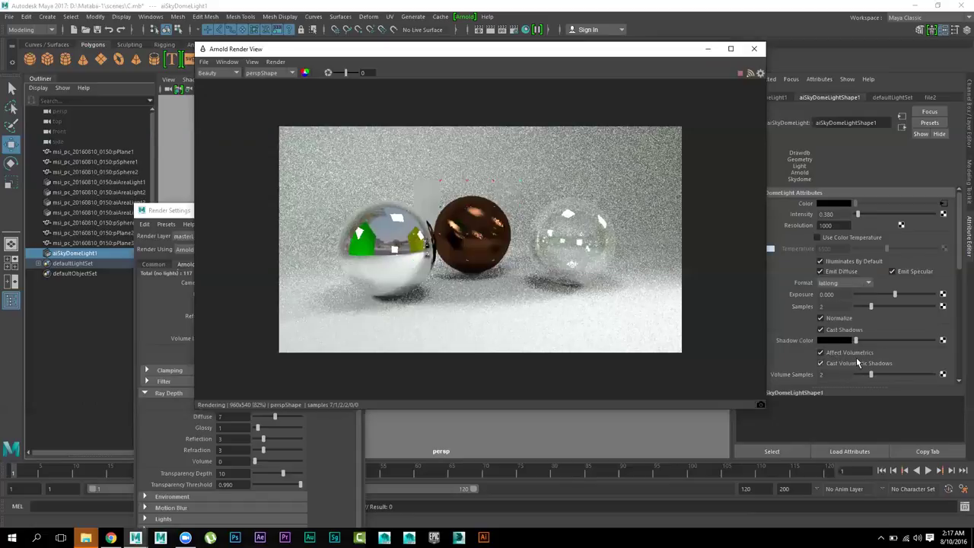
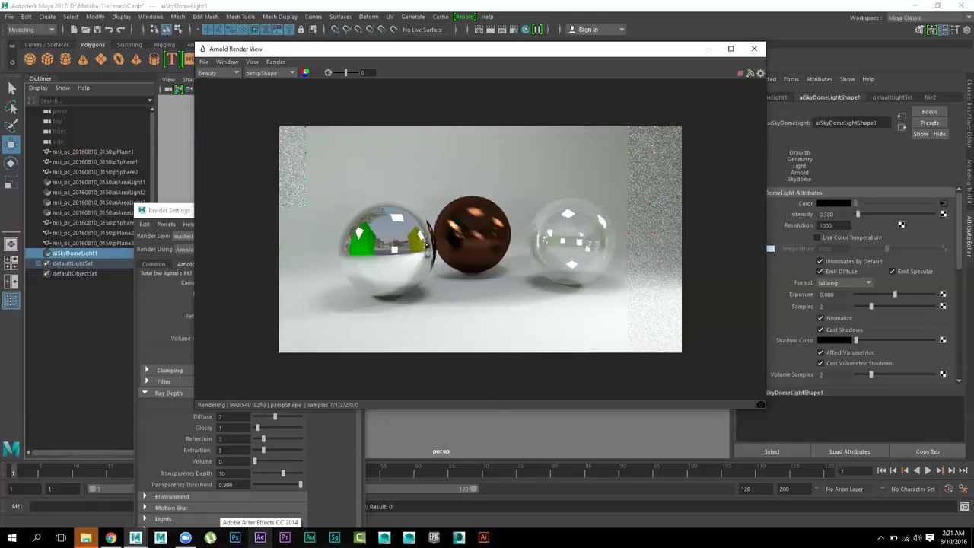
# Step: Launch After Effects in the background and store a snapshot of the finished render in the Arnold Render View
pyautogui.click(259, 537)
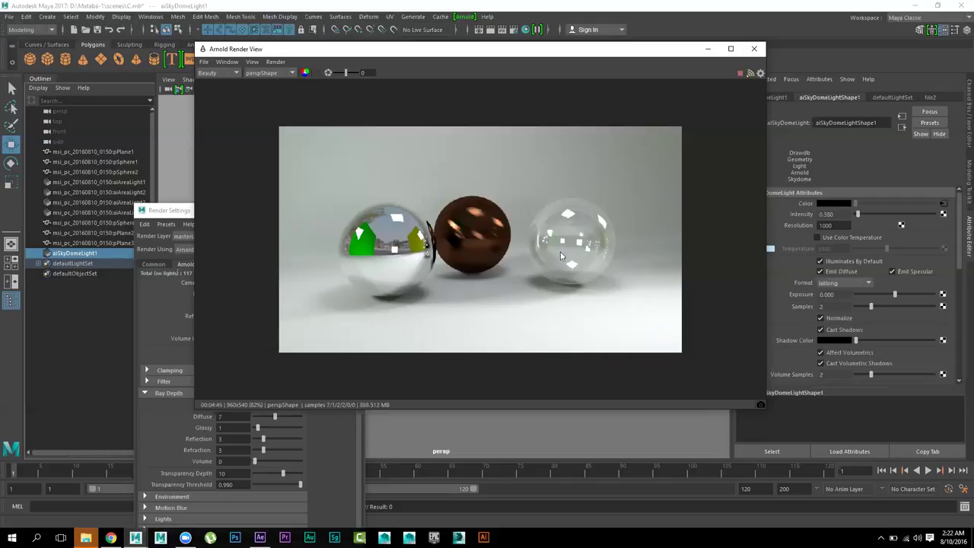
pyautogui.click(77, 243)
pyautogui.click(80, 254)
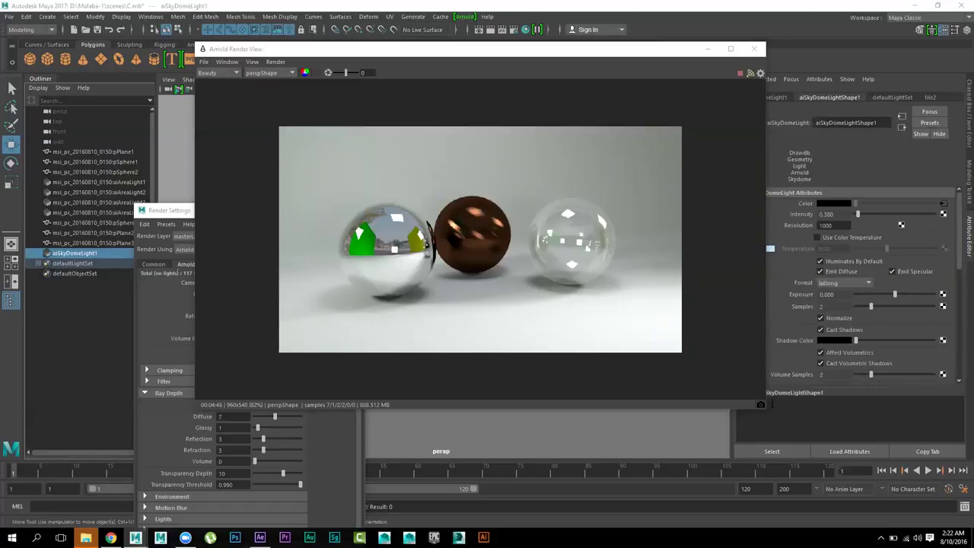
pyautogui.moveTo(761, 406); pyautogui.dragTo(761, 410)
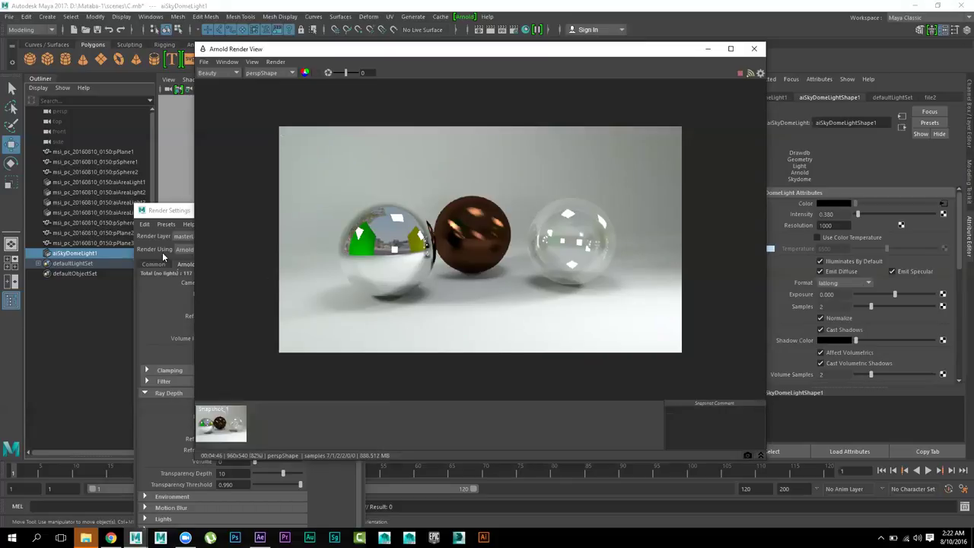
# Step: Delete the aiSkyDomeLight1 sky dome light from the scene
pyautogui.click(100, 243)
pyautogui.click(97, 253)
pyautogui.press('Delete')
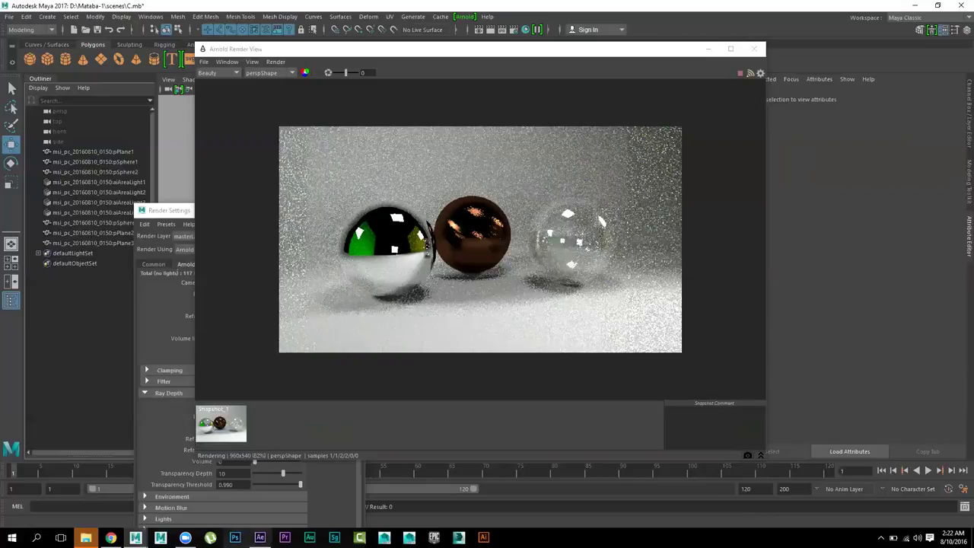
# Step: Switch to After Effects and dismiss its welcome screen
pyautogui.moveTo(259, 536)
pyautogui.click(270, 502)
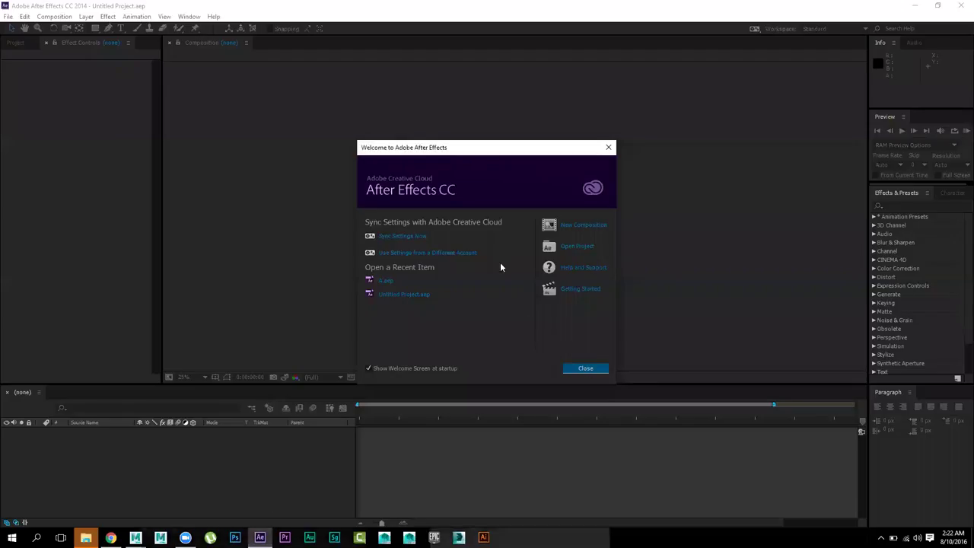
pyautogui.moveTo(494, 149); pyautogui.dragTo(339, 113)
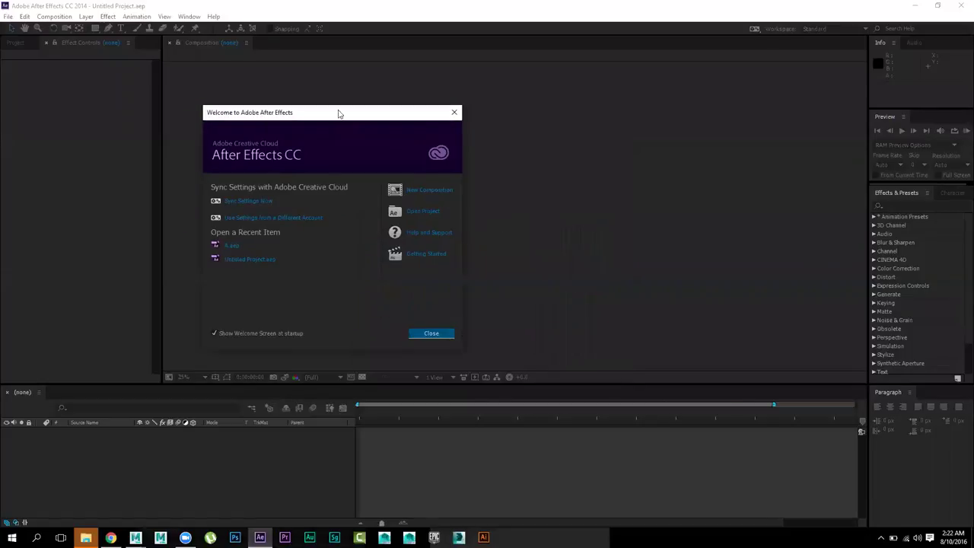
pyautogui.click(431, 332)
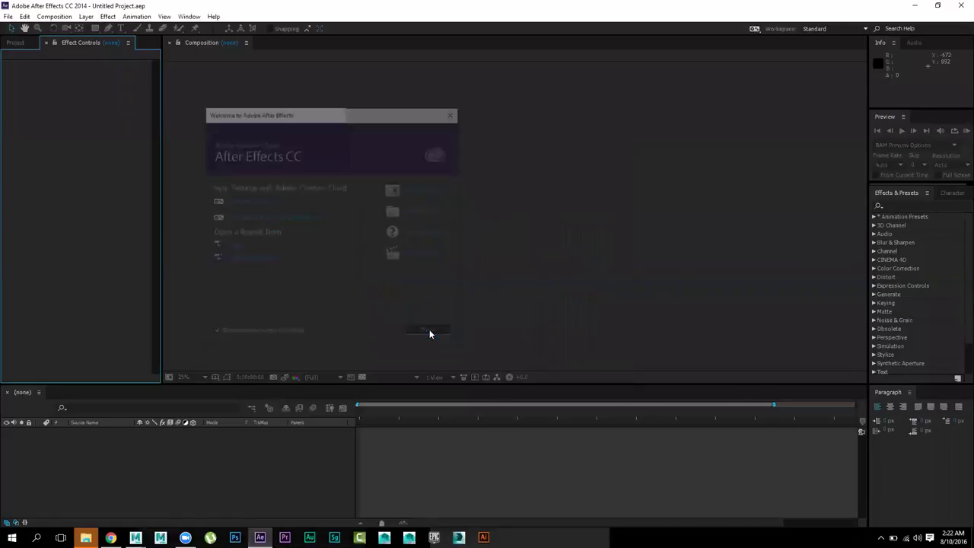
# Step: Import a medium red solid of 960 x 720 px into the project with the default solid settings
pyautogui.click(16, 42)
pyautogui.rightClick(74, 223)
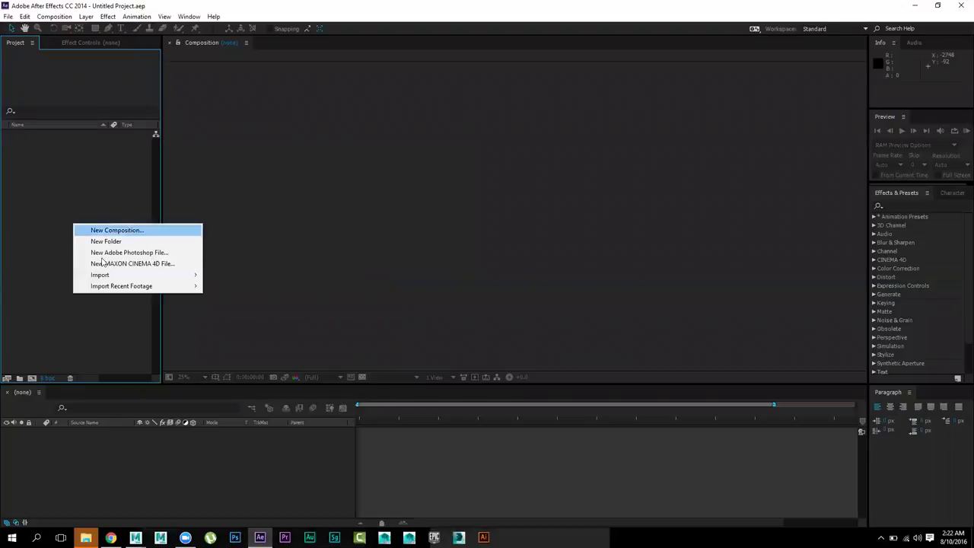
pyautogui.moveTo(177, 275)
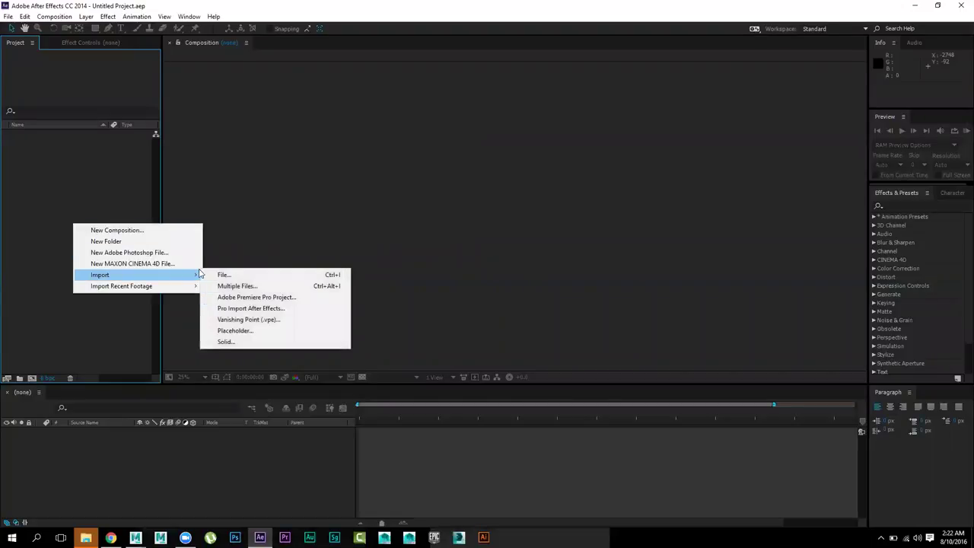
pyautogui.click(247, 341)
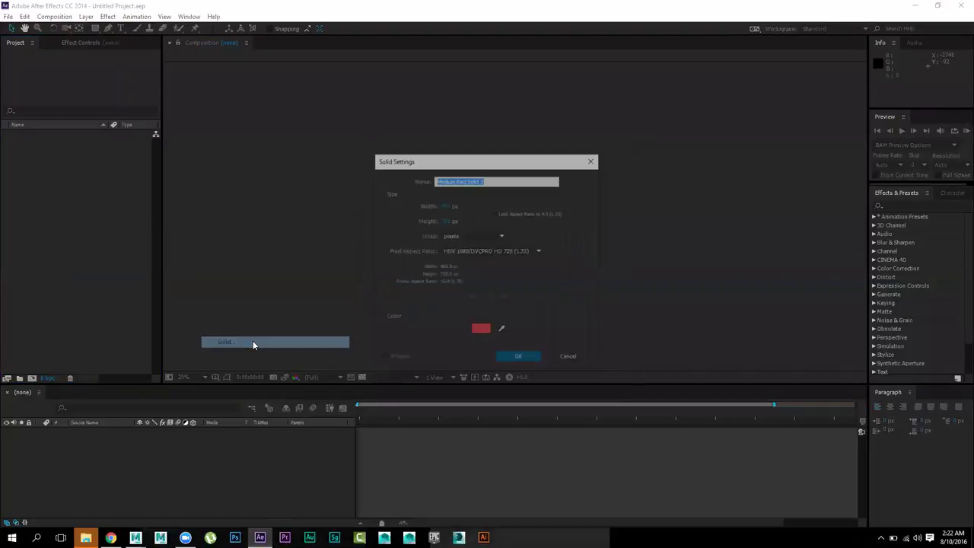
pyautogui.click(514, 358)
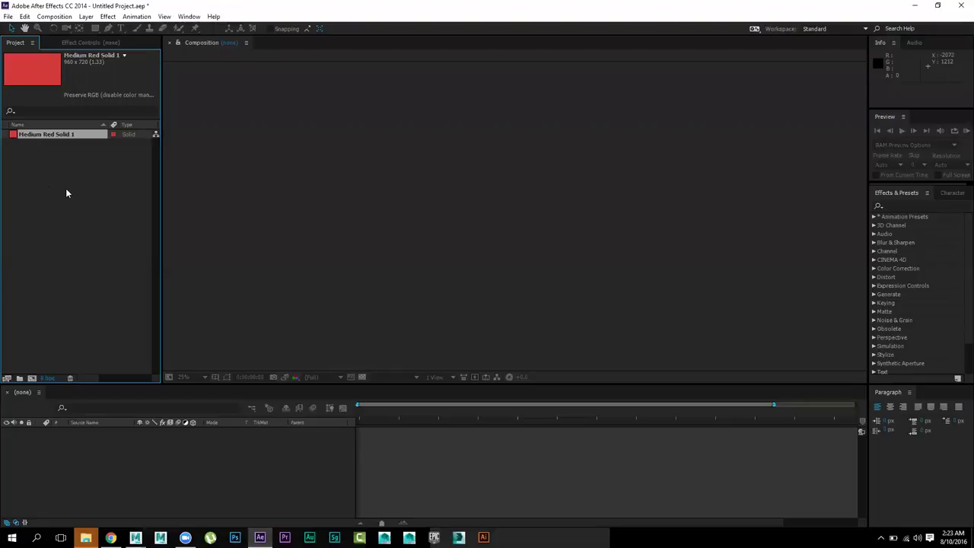
# Step: Create a composition from the red solid and magnify its view to 50%
pyautogui.moveTo(42, 134); pyautogui.dragTo(34, 377)
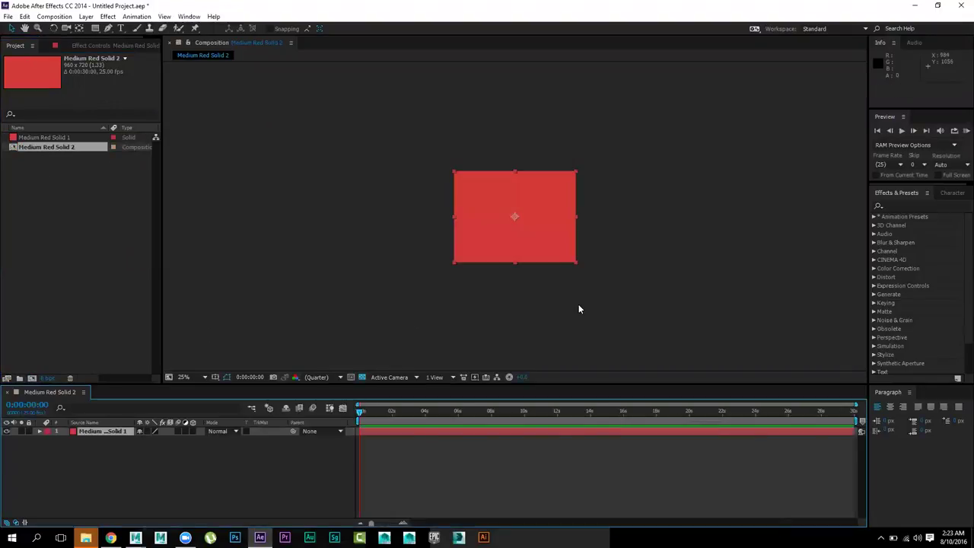
pyautogui.press('.')
pyautogui.press('.')
pyautogui.press(',')
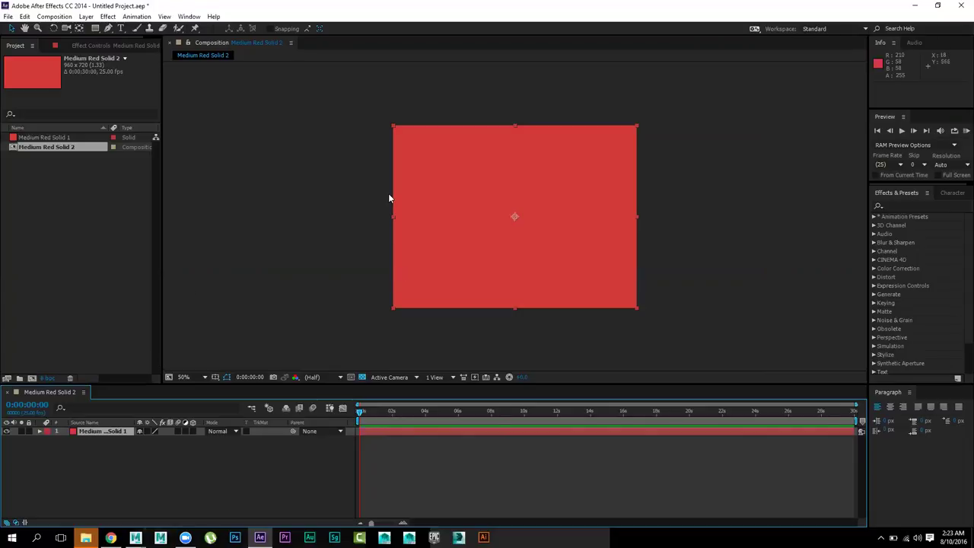
# Step: Unlock the composition's aspect ratio in its settings and set the width to 1280 px
pyautogui.click(84, 392)
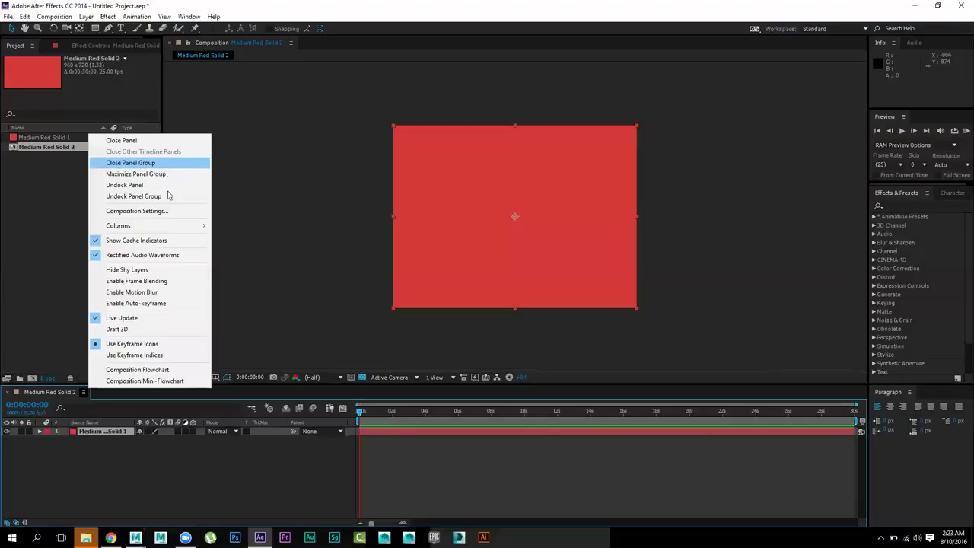
pyautogui.click(137, 211)
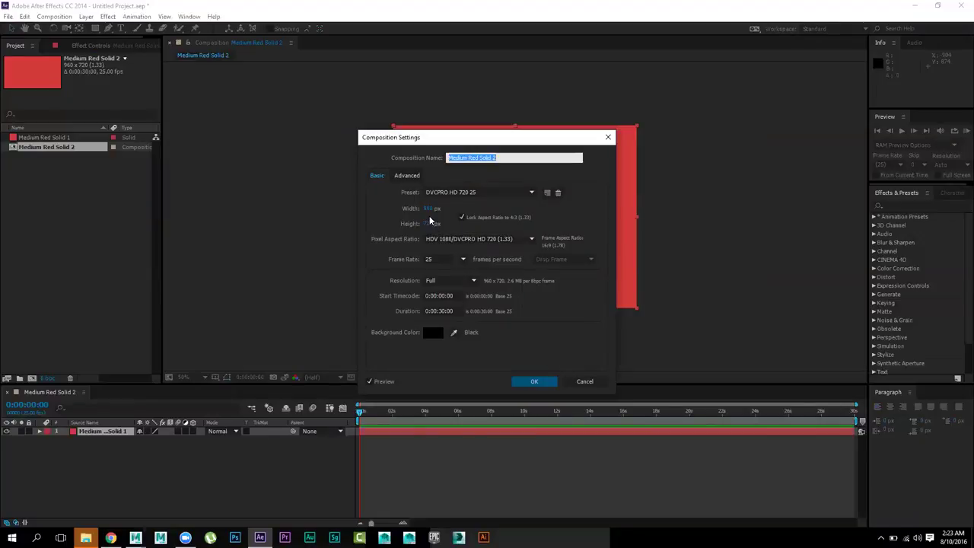
pyautogui.click(462, 218)
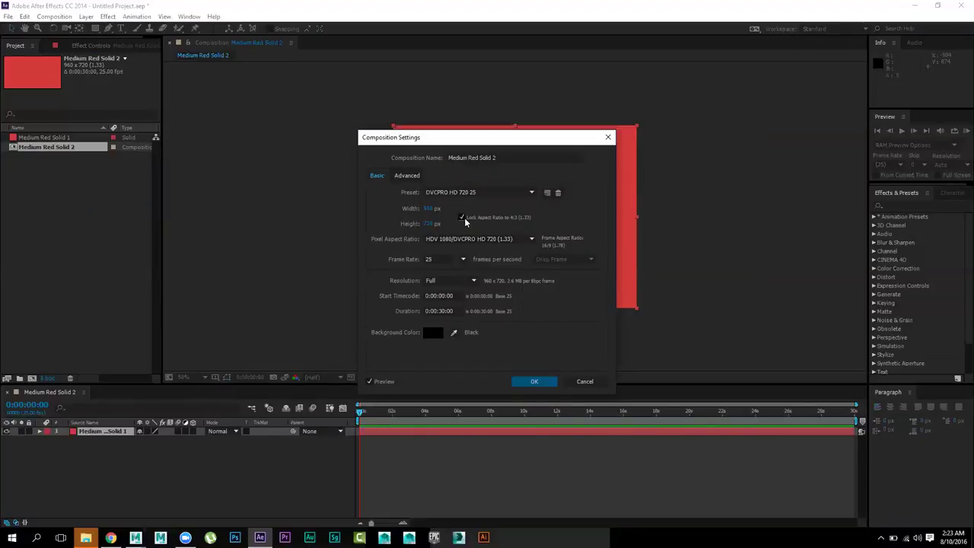
pyautogui.click(429, 226)
pyautogui.hotkey('shift', 'Tab')
pyautogui.write('12')
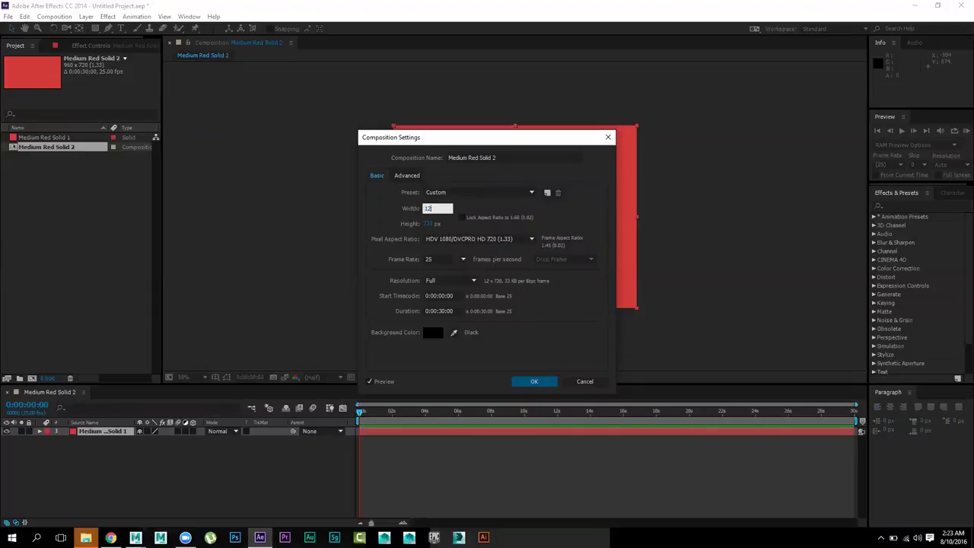
pyautogui.write('80')
pyautogui.click(578, 205)
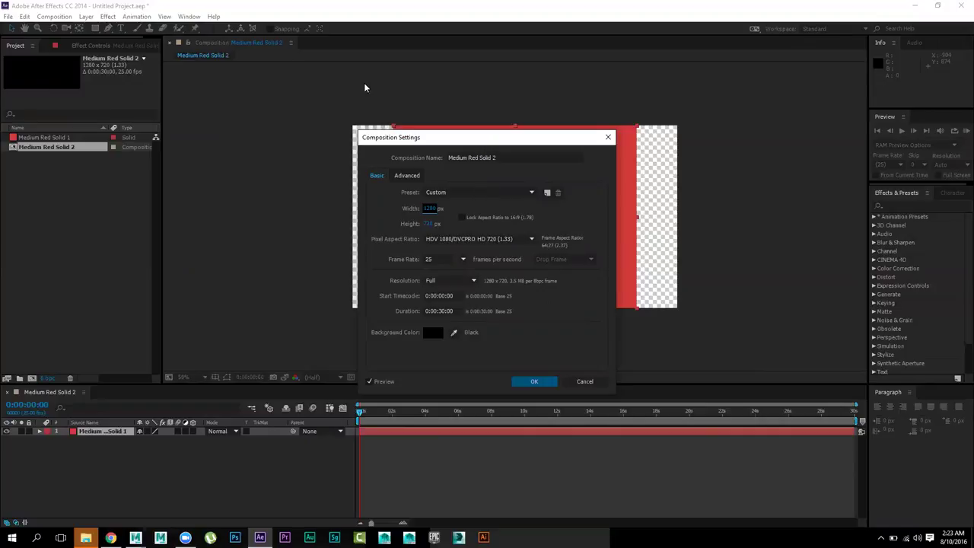
# Step: Set the composition's pixel aspect ratio to Square Pixels and apply the settings
pyautogui.moveTo(411, 137); pyautogui.dragTo(289, 76)
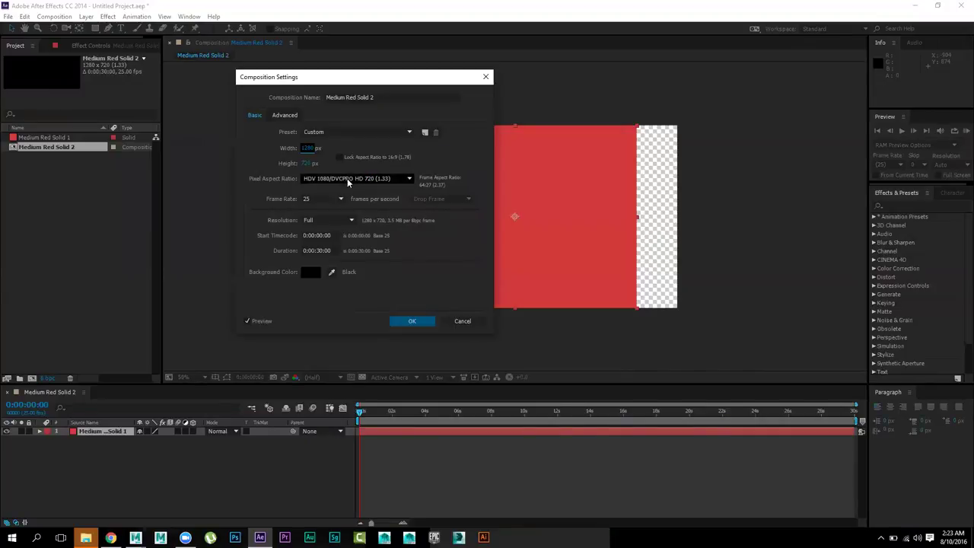
pyautogui.click(360, 178)
pyautogui.click(355, 191)
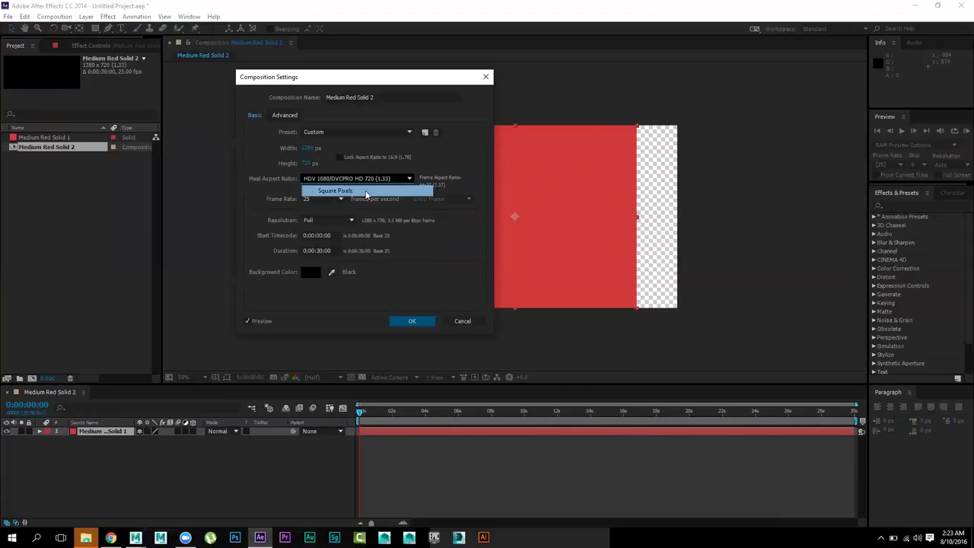
pyautogui.click(415, 322)
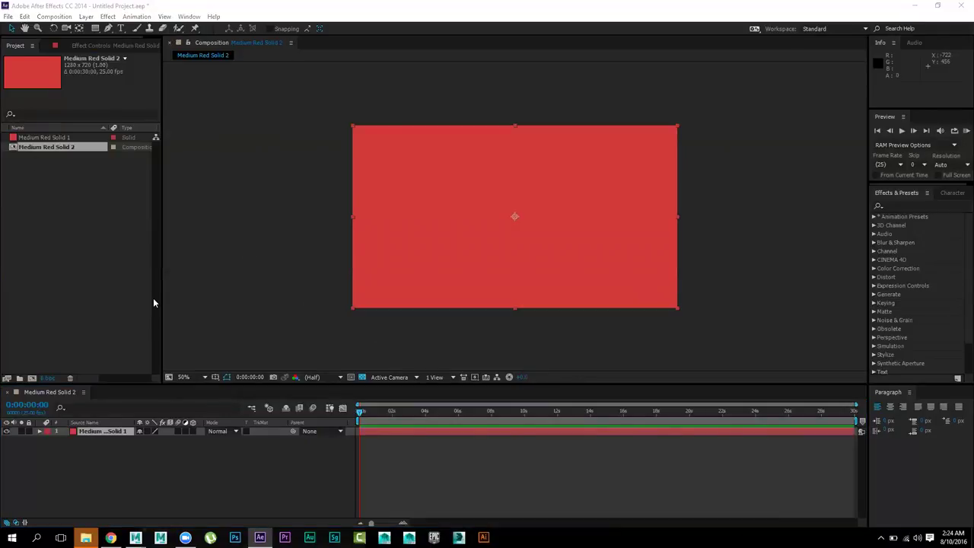
# Step: Apply the Video Copilot Element effect to the red solid layer and open its Scene Setup
pyautogui.rightClick(99, 432)
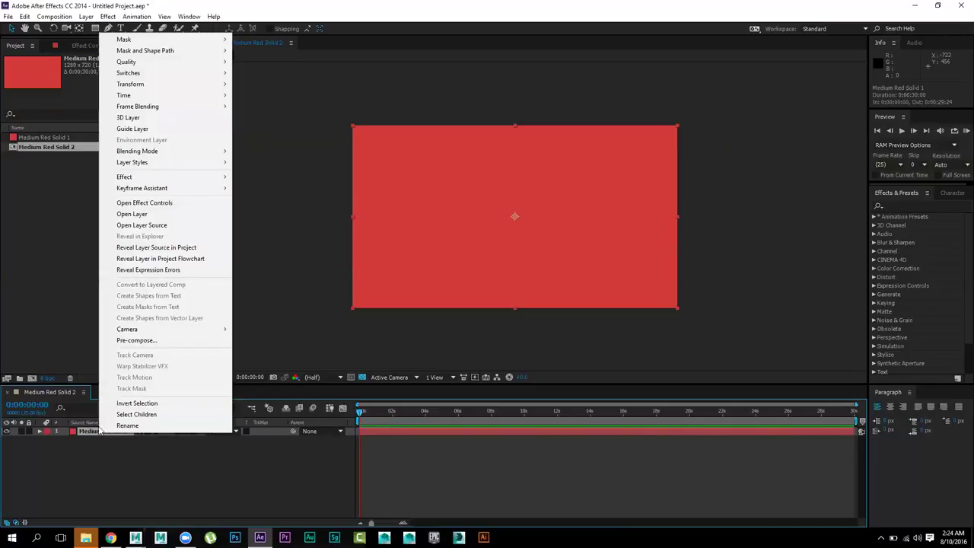
pyautogui.moveTo(191, 181)
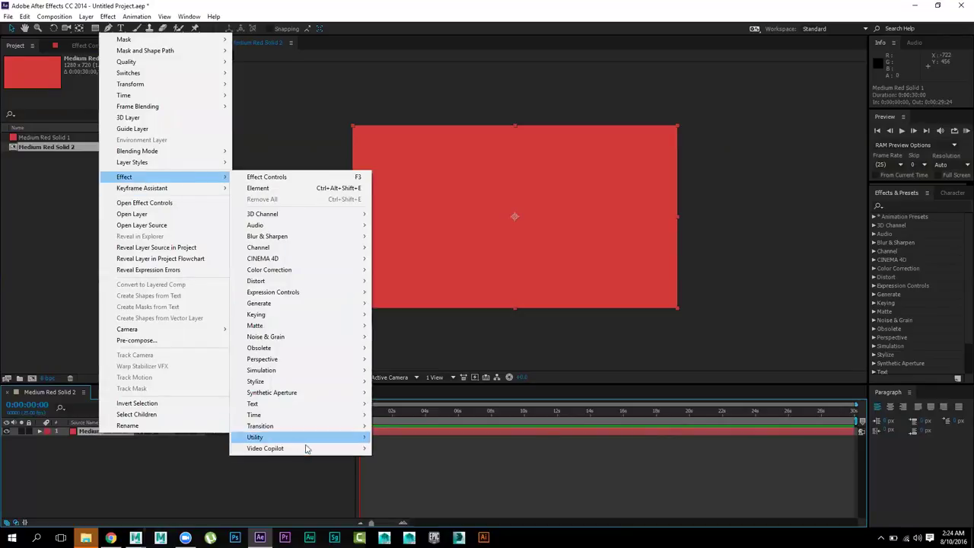
pyautogui.moveTo(335, 448)
pyautogui.click(394, 447)
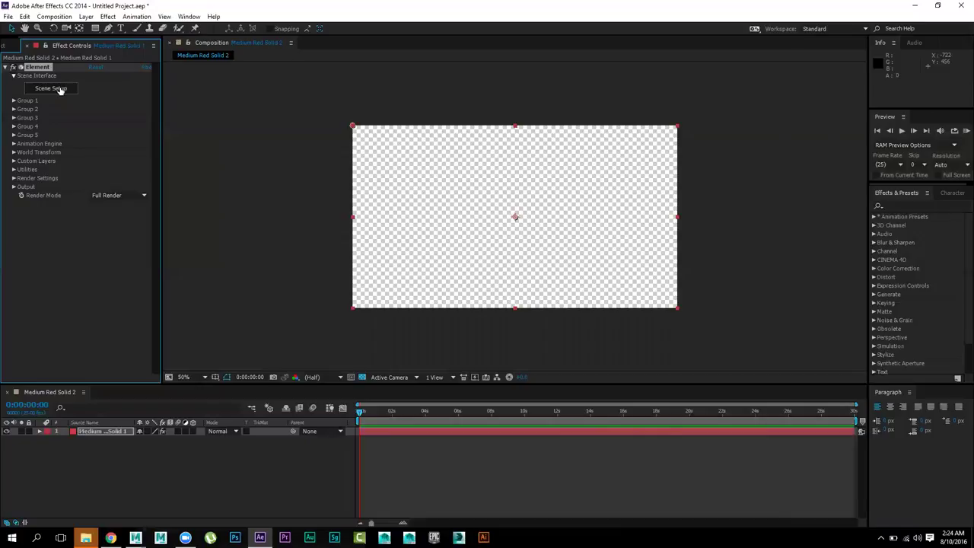
pyautogui.click(60, 89)
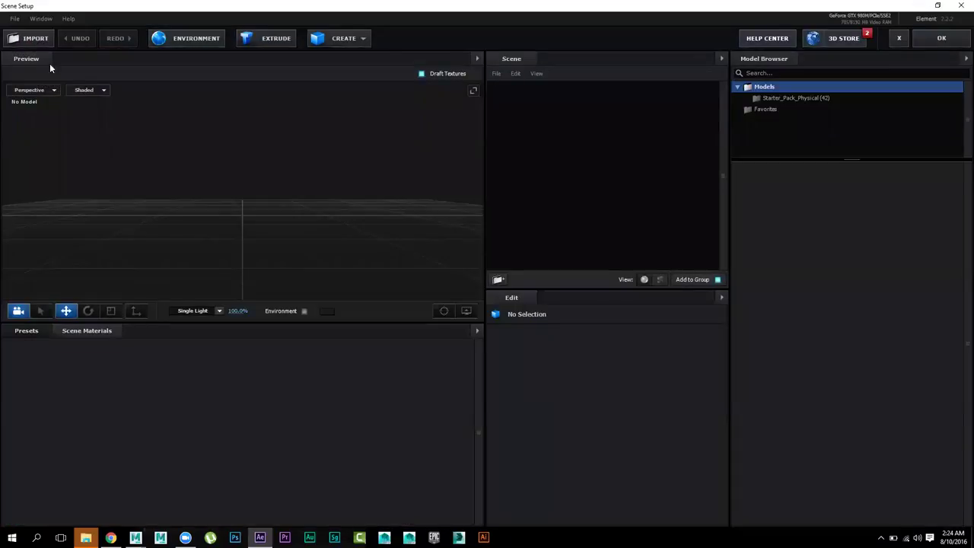
# Step: Import the 3D object CarOBJ.obj from the Desktop, keeping the default import preferences
pyautogui.click(15, 19)
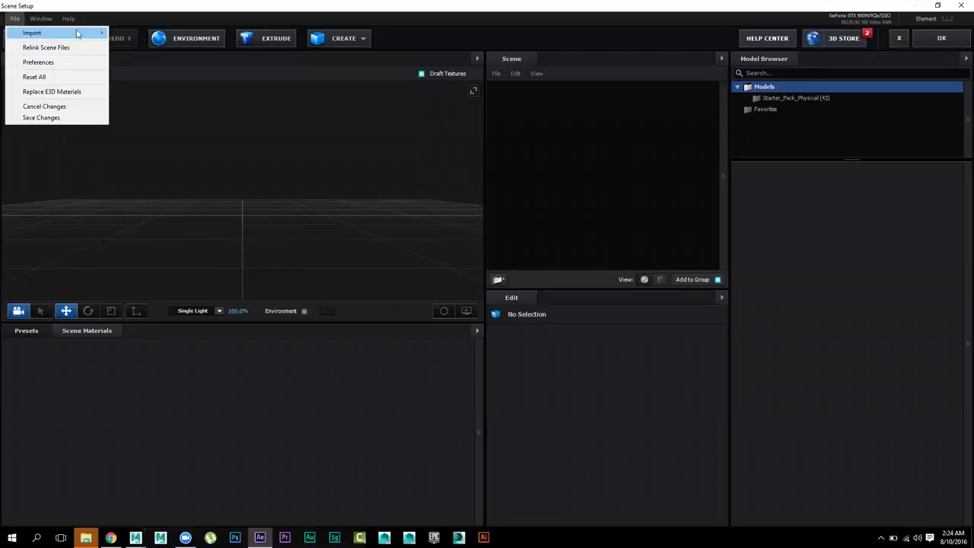
pyautogui.moveTo(77, 34)
pyautogui.click(140, 36)
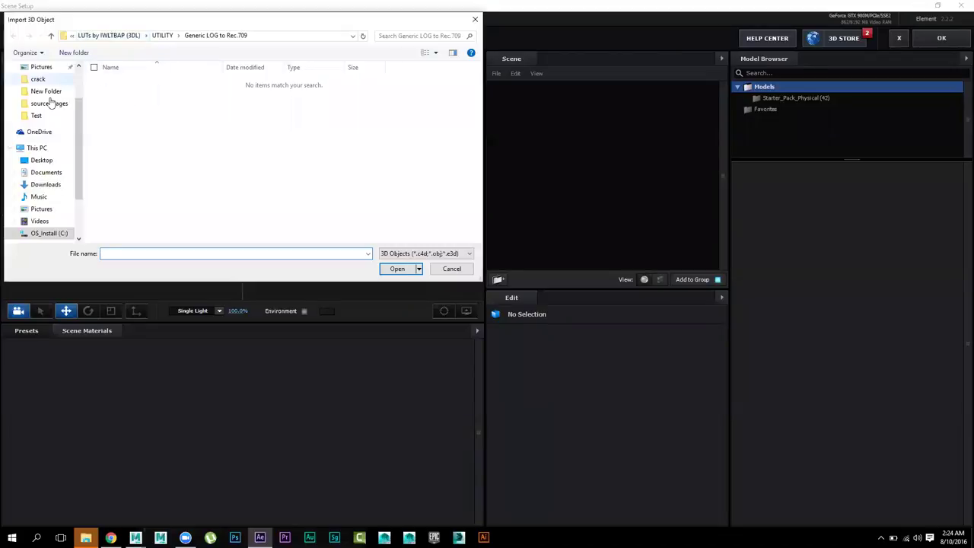
pyautogui.click(53, 161)
pyautogui.click(231, 159)
pyautogui.click(396, 268)
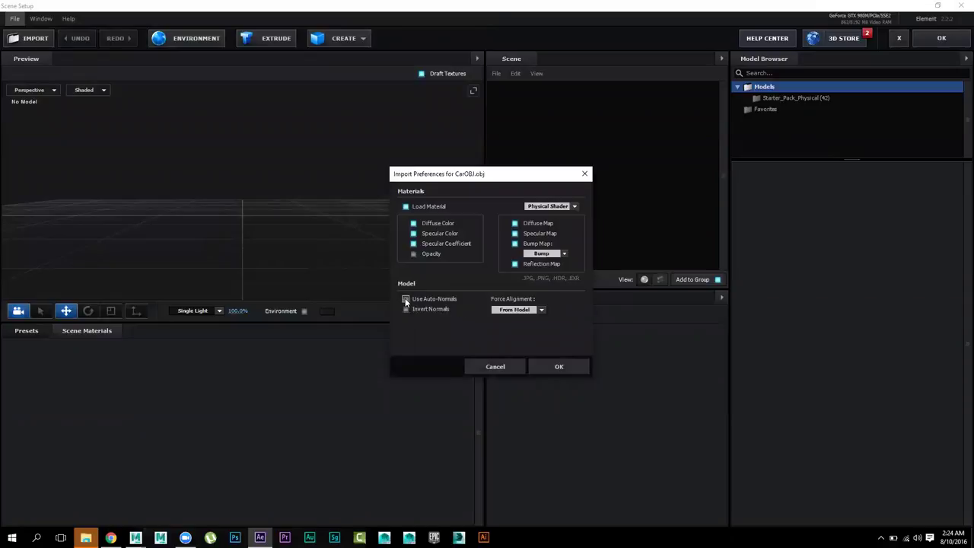
pyautogui.click(558, 366)
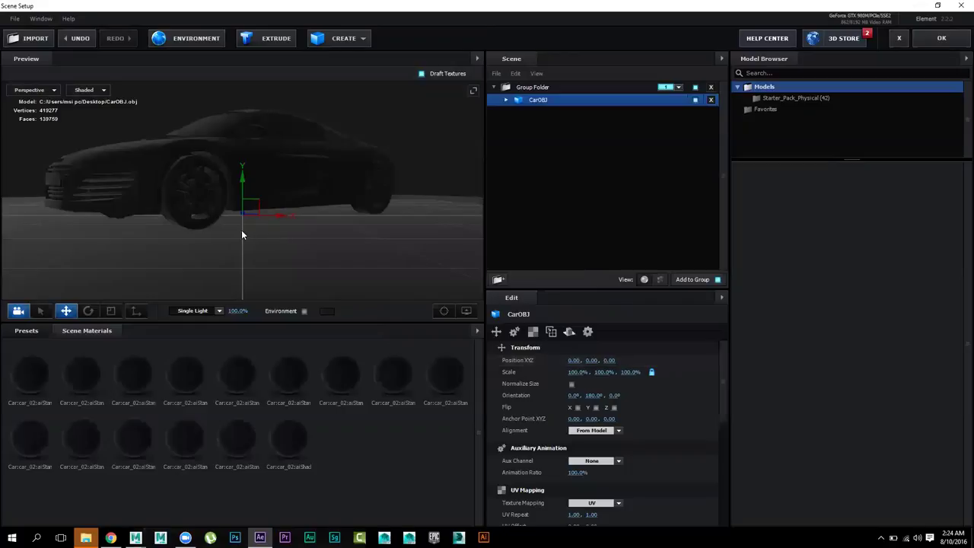
# Step: Examine the imported car from several angles, expand its material list and check which parts the aiStandard4SG material covers
pyautogui.moveTo(326, 248); pyautogui.dragTo(204, 242)
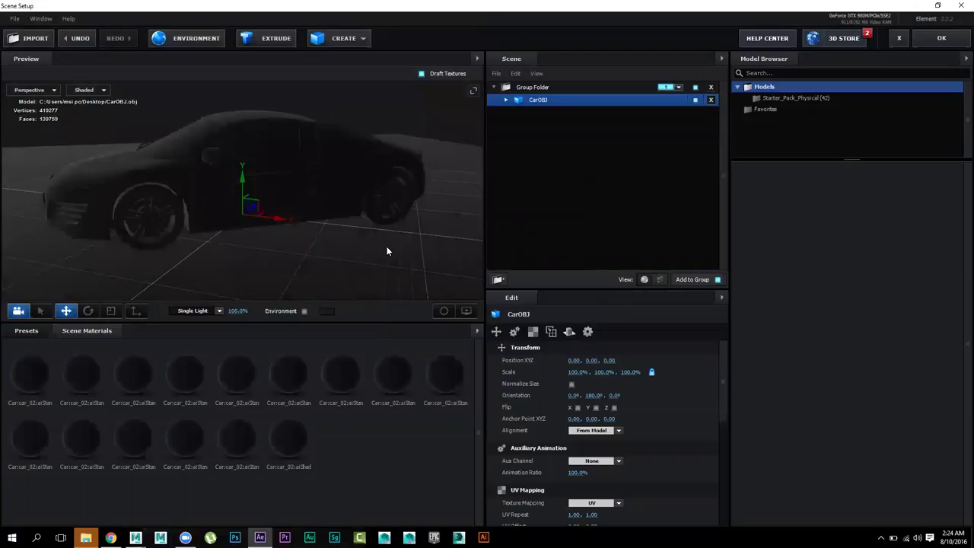
pyautogui.scroll(-8, 424, 241)
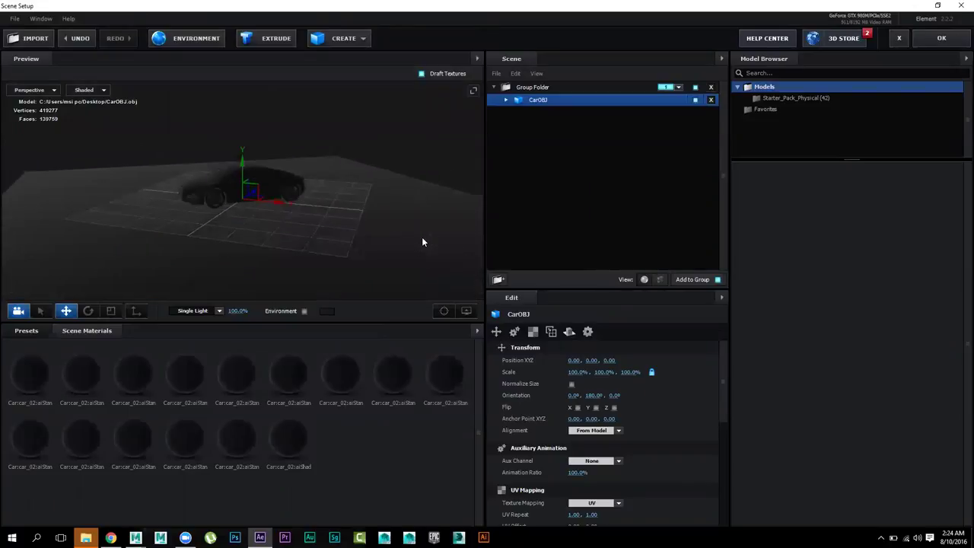
pyautogui.scroll(-3, 415, 220)
pyautogui.moveTo(376, 221); pyautogui.dragTo(355, 285)
pyautogui.scroll(5, 236, 207)
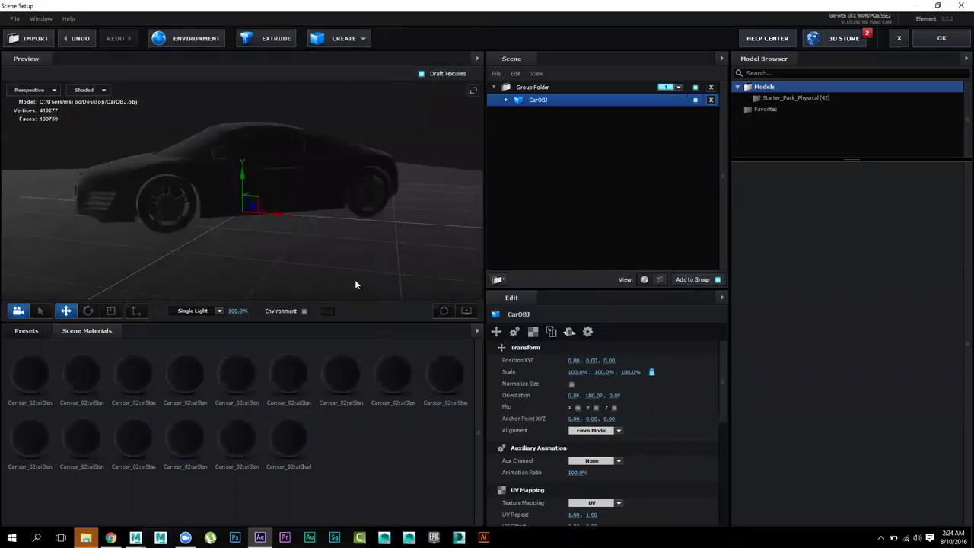
pyautogui.click(506, 99)
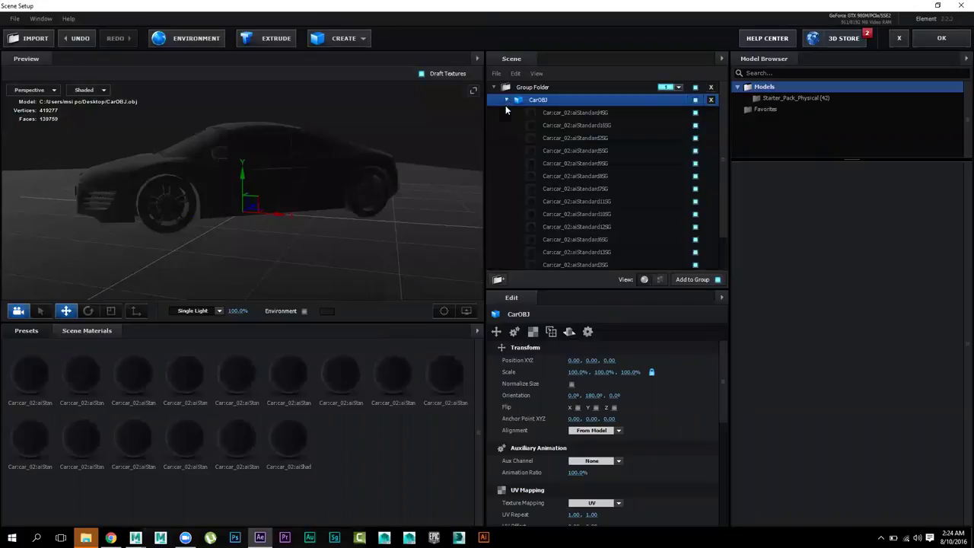
pyautogui.click(695, 114)
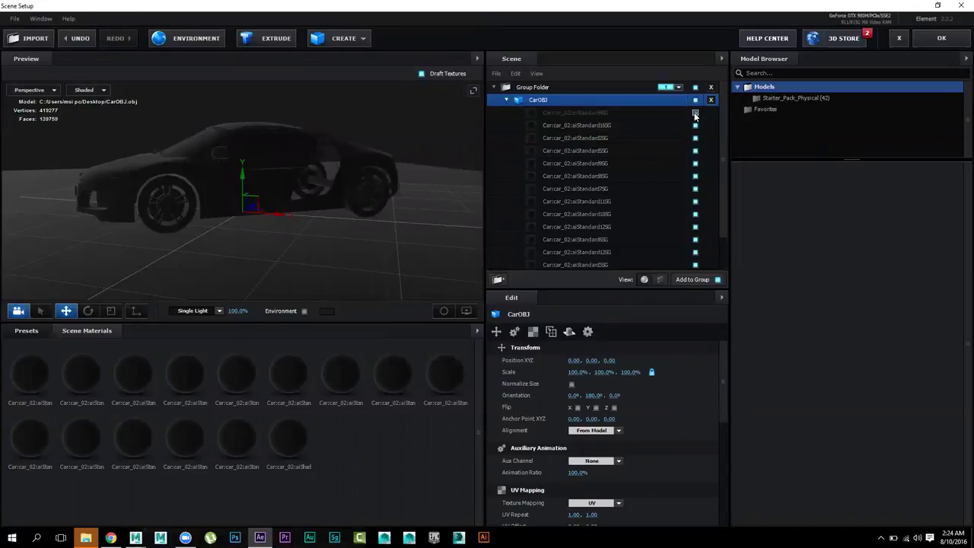
pyautogui.click(694, 114)
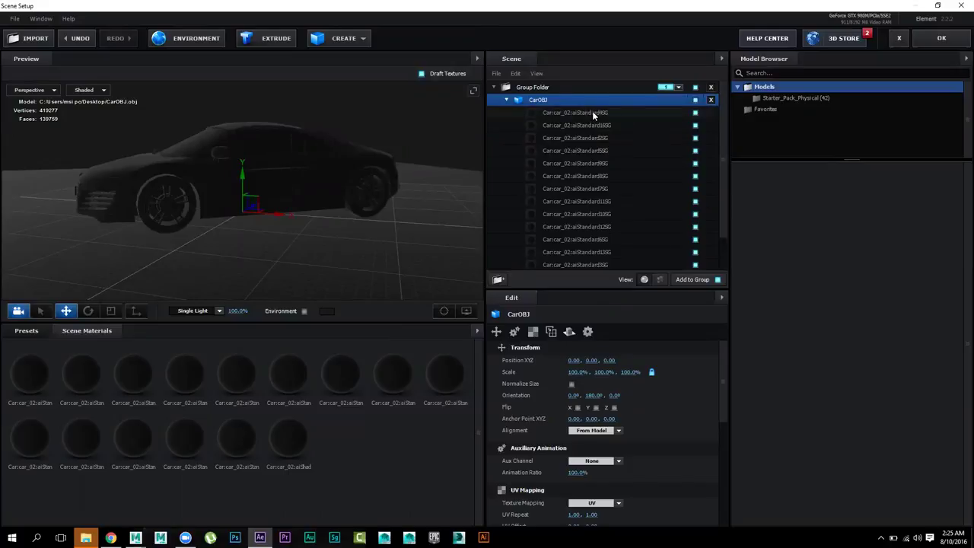
# Step: Assign the Black_Outline preset from the Physical materials to the car's aiStandard4SG material
pyautogui.click(592, 112)
pyautogui.click(26, 330)
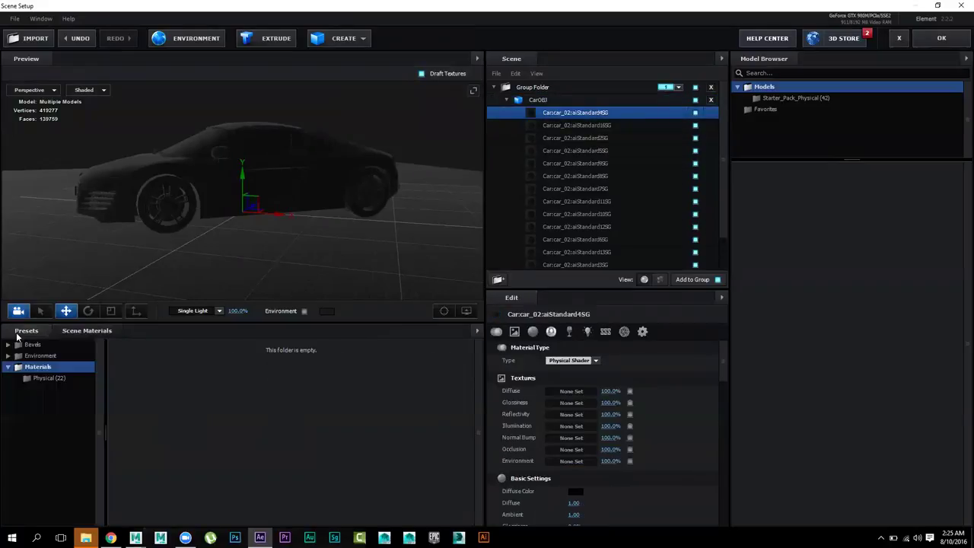
pyautogui.click(48, 381)
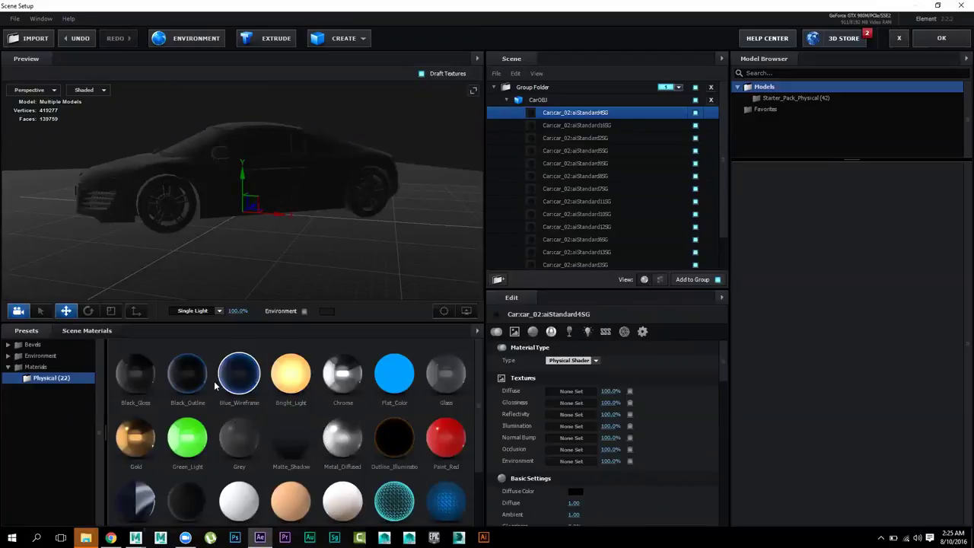
pyautogui.moveTo(190, 379); pyautogui.dragTo(570, 121)
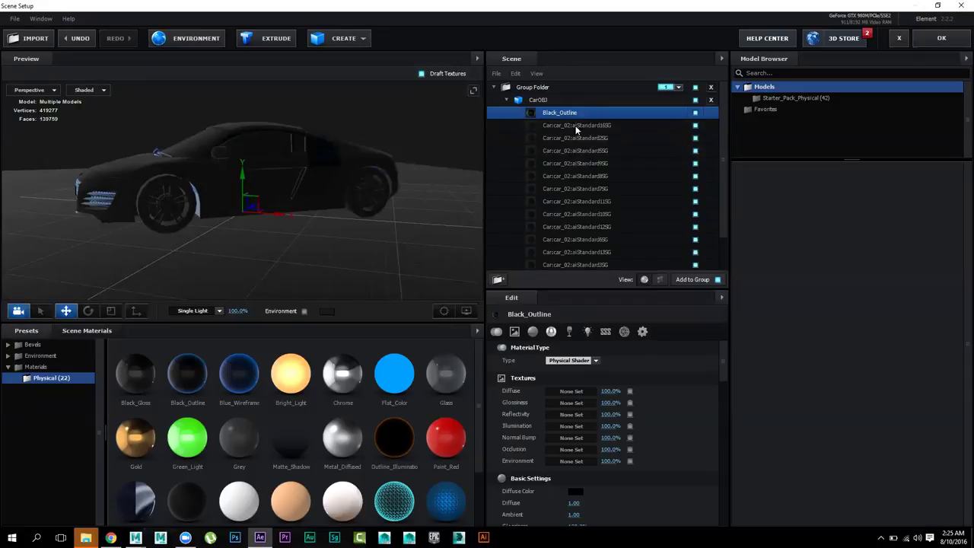
# Step: Briefly hide and show each material from aiStandard16SG down to aiStandard3SG to identify the car part it covers
pyautogui.click(695, 125)
pyautogui.click(695, 125)
pyautogui.click(695, 138)
pyautogui.click(694, 138)
pyautogui.click(695, 151)
pyautogui.click(695, 151)
pyautogui.click(695, 163)
pyautogui.click(694, 163)
pyautogui.click(694, 176)
pyautogui.click(695, 176)
pyautogui.click(694, 189)
pyautogui.click(695, 188)
pyautogui.click(695, 202)
pyautogui.click(695, 203)
pyautogui.click(694, 214)
pyautogui.click(695, 213)
pyautogui.click(695, 227)
pyautogui.click(695, 227)
pyautogui.click(695, 240)
pyautogui.click(694, 240)
pyautogui.click(695, 253)
pyautogui.click(695, 255)
pyautogui.click(695, 265)
# Step: Try the Paint_Red preset on the car body's aiStandard3SG material
pyautogui.click(654, 264)
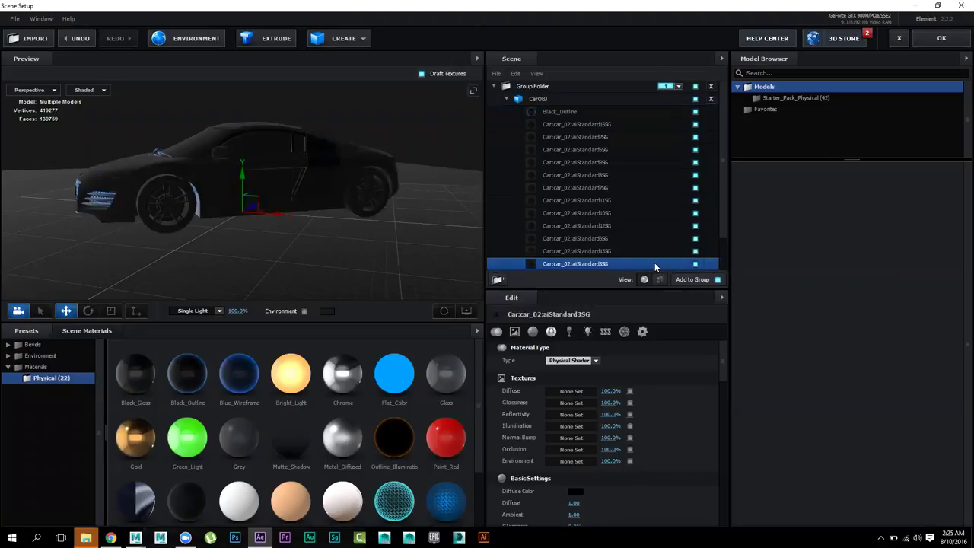
pyautogui.moveTo(447, 438); pyautogui.dragTo(564, 264)
pyautogui.moveTo(311, 240); pyautogui.dragTo(229, 250)
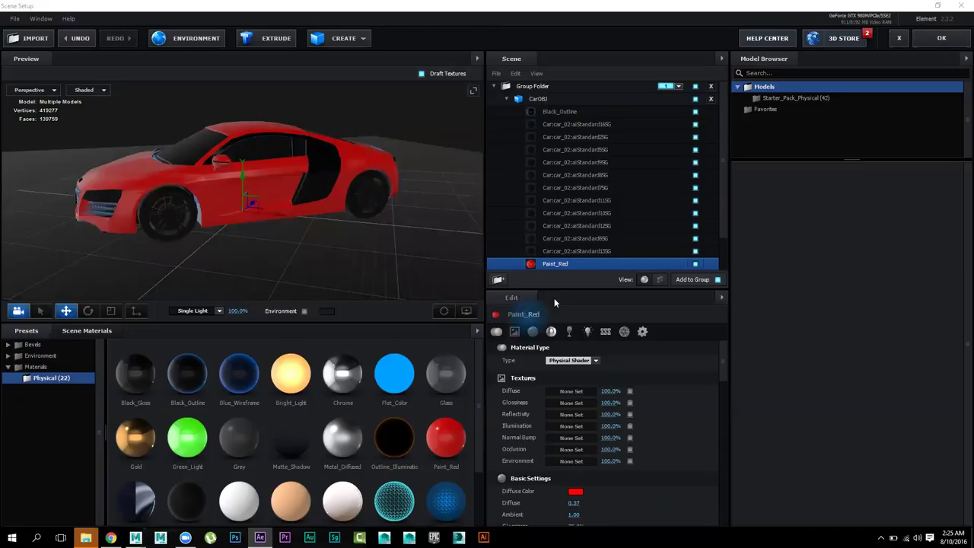
pyautogui.click(567, 264)
pyautogui.moveTo(568, 263); pyautogui.dragTo(567, 264)
pyautogui.moveTo(336, 273)
pyautogui.mouseDown()
pyautogui.moveTo(314, 248)
pyautogui.moveTo(332, 249)
pyautogui.moveTo(333, 264)
pyautogui.moveTo(348, 251)
pyautogui.moveTo(247, 243)
pyautogui.mouseUp()
pyautogui.scroll(5, 247, 243)
pyautogui.moveTo(350, 235)
pyautogui.mouseDown()
pyautogui.moveTo(309, 230)
pyautogui.moveTo(339, 236)
pyautogui.mouseUp()
# Step: Try the Wireframe and Metal_Diffused presets on the car body material
pyautogui.moveTo(395, 502); pyautogui.dragTo(573, 265)
pyautogui.moveTo(296, 269); pyautogui.dragTo(351, 243)
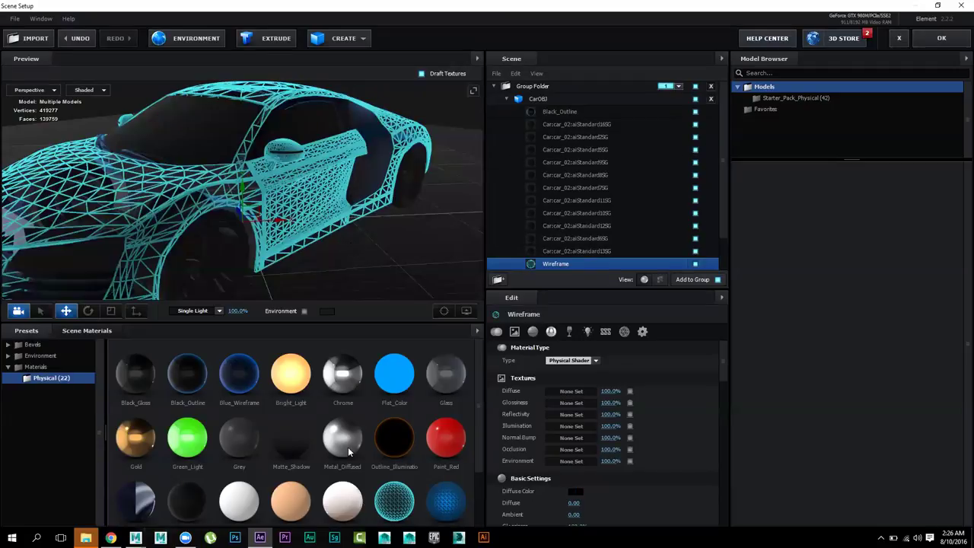
pyautogui.scroll(-1, 348, 449)
pyautogui.moveTo(337, 415); pyautogui.dragTo(570, 266)
pyautogui.moveTo(357, 254); pyautogui.dragTo(348, 231)
pyautogui.scroll(-5, 314, 222)
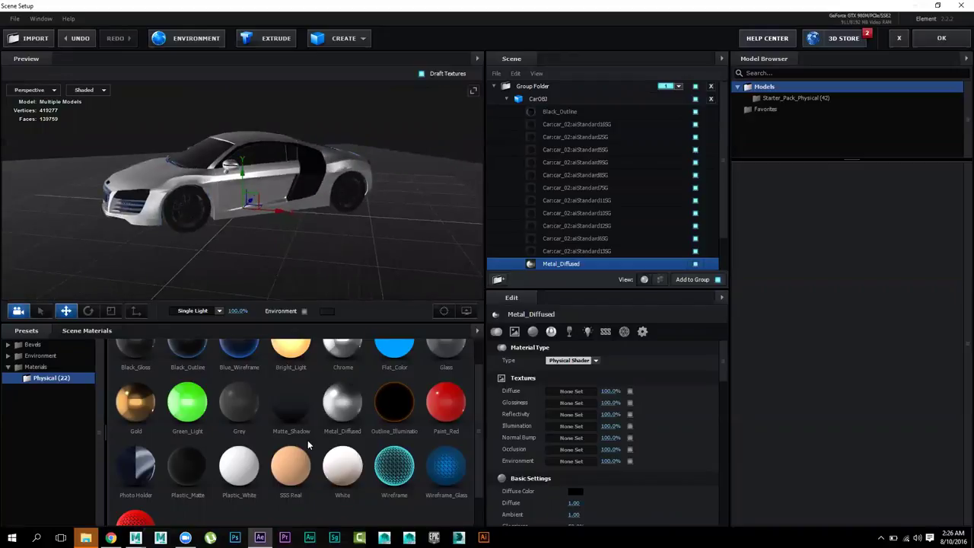
# Step: Try the Gold preset on the car body material
pyautogui.moveTo(140, 408); pyautogui.dragTo(617, 268)
pyautogui.moveTo(355, 233)
pyautogui.mouseDown()
pyautogui.moveTo(379, 243)
pyautogui.moveTo(439, 232)
pyautogui.moveTo(365, 238)
pyautogui.moveTo(303, 227)
pyautogui.moveTo(337, 222)
pyautogui.moveTo(293, 251)
pyautogui.moveTo(251, 246)
pyautogui.moveTo(332, 258)
pyautogui.moveTo(380, 253)
pyautogui.moveTo(350, 243)
pyautogui.mouseUp()
pyautogui.scroll(3, 332, 226)
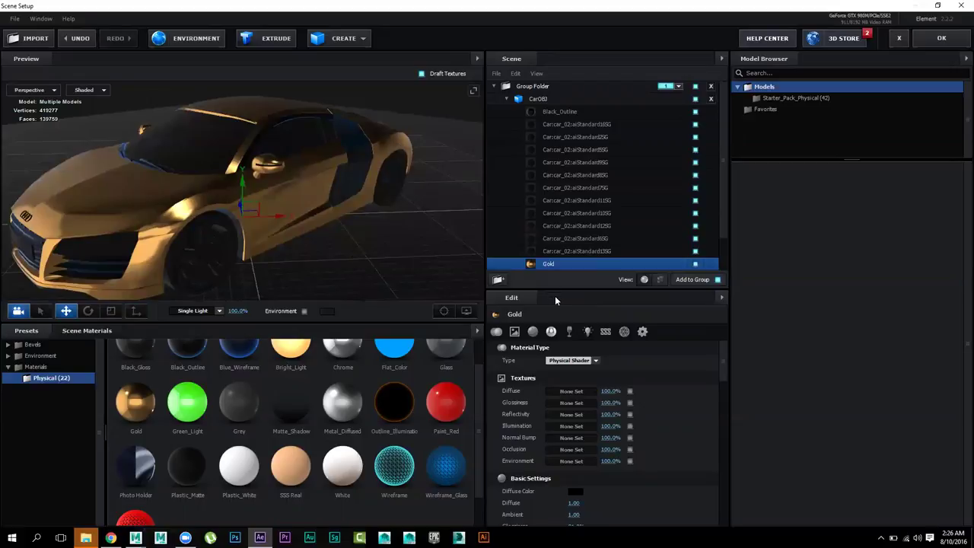
pyautogui.moveTo(417, 243); pyautogui.dragTo(364, 230)
pyautogui.scroll(2, 364, 231)
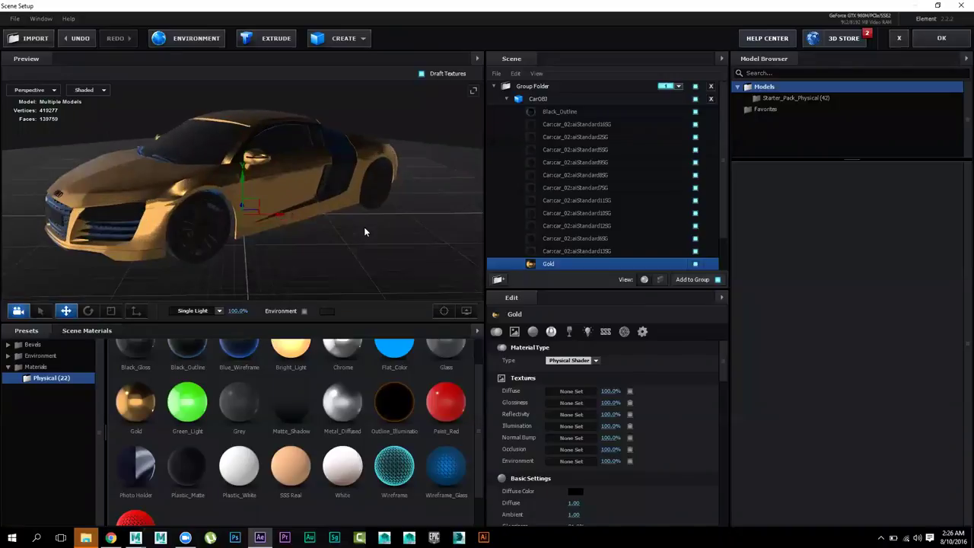
# Step: Assign the Paint_Red preset to the car body material in place of Gold
pyautogui.moveTo(446, 402)
pyautogui.mouseDown()
pyautogui.moveTo(548, 231)
pyautogui.moveTo(553, 265)
pyautogui.mouseUp()
pyautogui.moveTo(392, 234)
pyautogui.mouseDown()
pyautogui.moveTo(376, 230)
pyautogui.moveTo(383, 242)
pyautogui.moveTo(372, 233)
pyautogui.mouseUp()
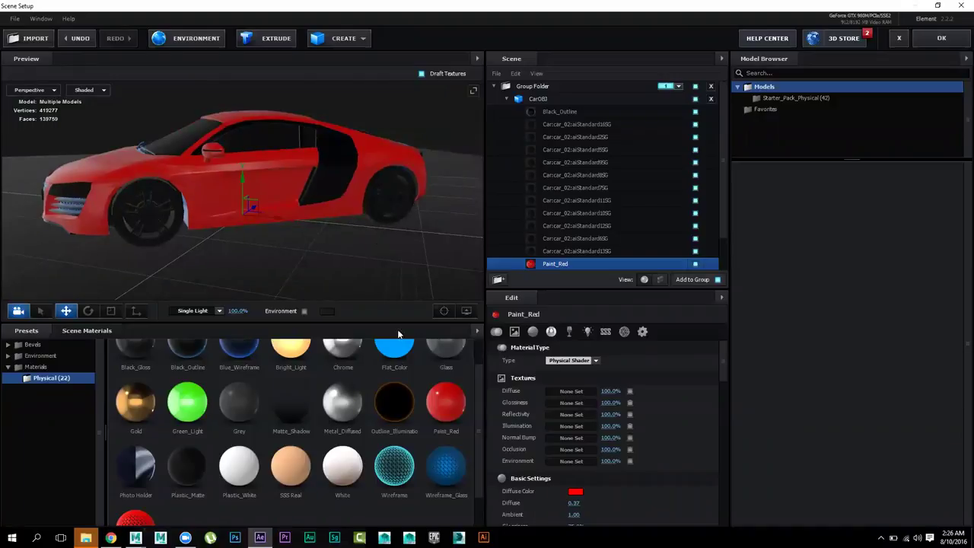
pyautogui.scroll(-1, 216, 438)
pyautogui.scroll(-1, 297, 455)
pyautogui.scroll(2, 297, 455)
pyautogui.moveTo(296, 454); pyautogui.dragTo(375, 258)
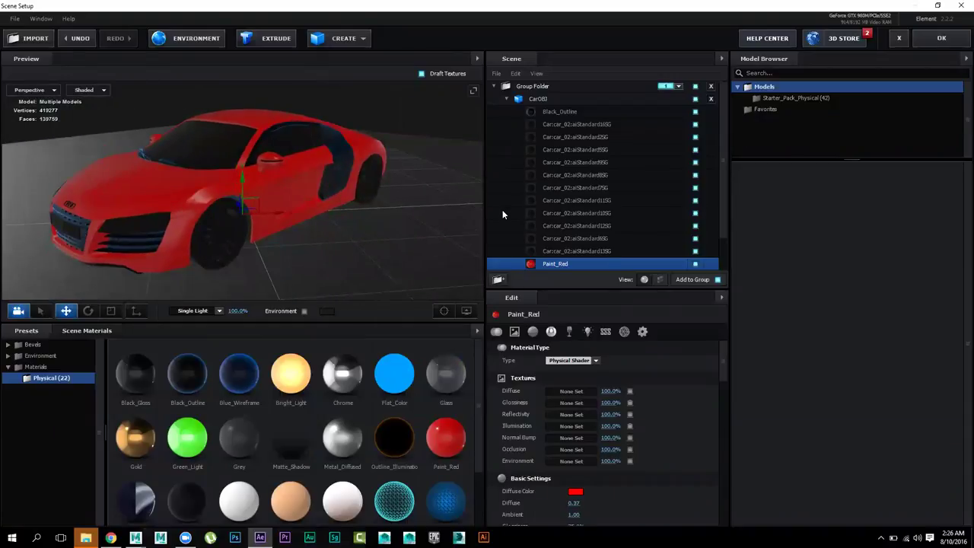
# Step: Mute and unmute each of the car's aiStandard materials one at a time to identify the surfaces they cover
pyautogui.scroll(-1, 558, 217)
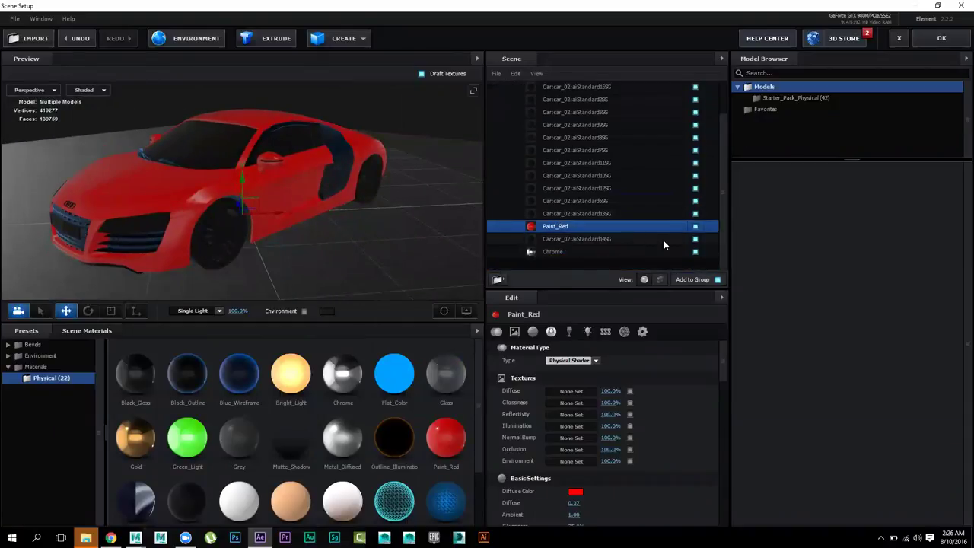
pyautogui.click(695, 239)
pyautogui.click(694, 240)
pyautogui.click(695, 215)
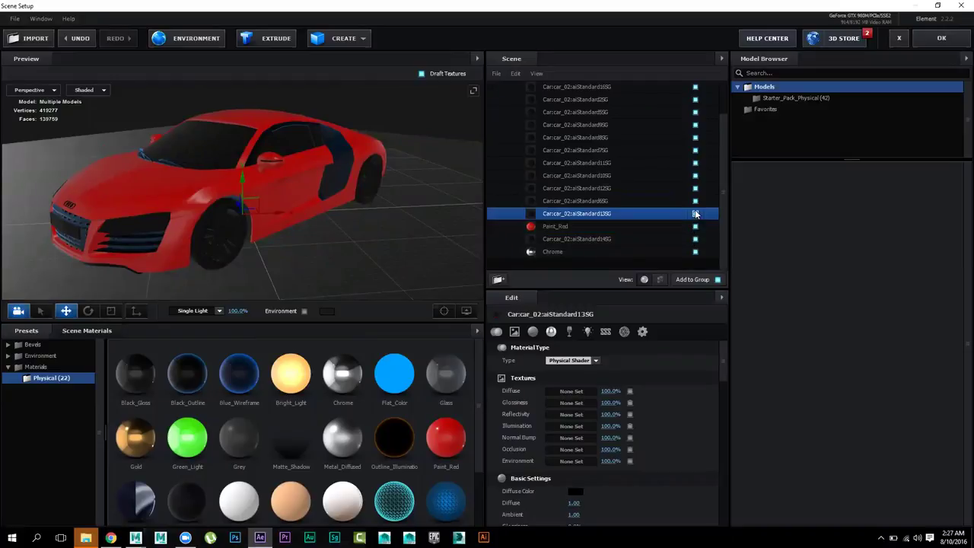
pyautogui.click(695, 201)
pyautogui.click(695, 201)
pyautogui.click(695, 187)
pyautogui.click(695, 188)
pyautogui.click(695, 181)
pyautogui.click(695, 176)
pyautogui.click(695, 175)
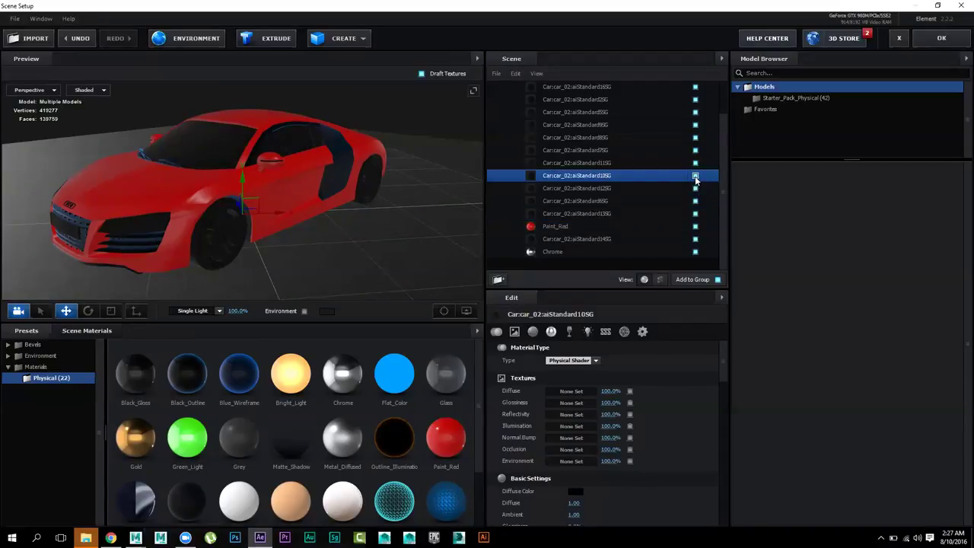
pyautogui.click(695, 163)
pyautogui.click(695, 162)
pyautogui.click(694, 150)
pyautogui.click(695, 150)
pyautogui.click(695, 137)
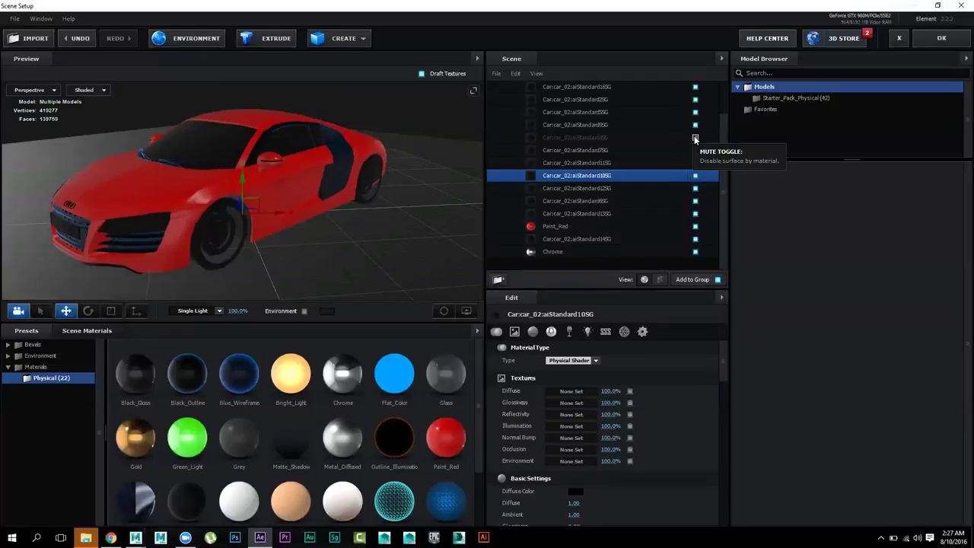
pyautogui.click(695, 138)
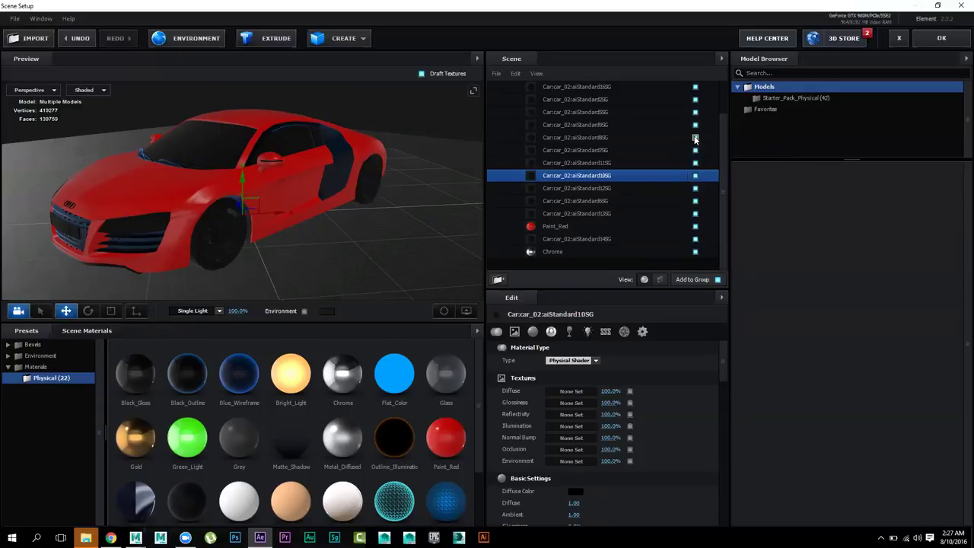
pyautogui.click(695, 125)
pyautogui.click(695, 125)
pyautogui.click(695, 112)
pyautogui.click(695, 112)
pyautogui.click(695, 100)
pyautogui.click(695, 99)
pyautogui.click(695, 88)
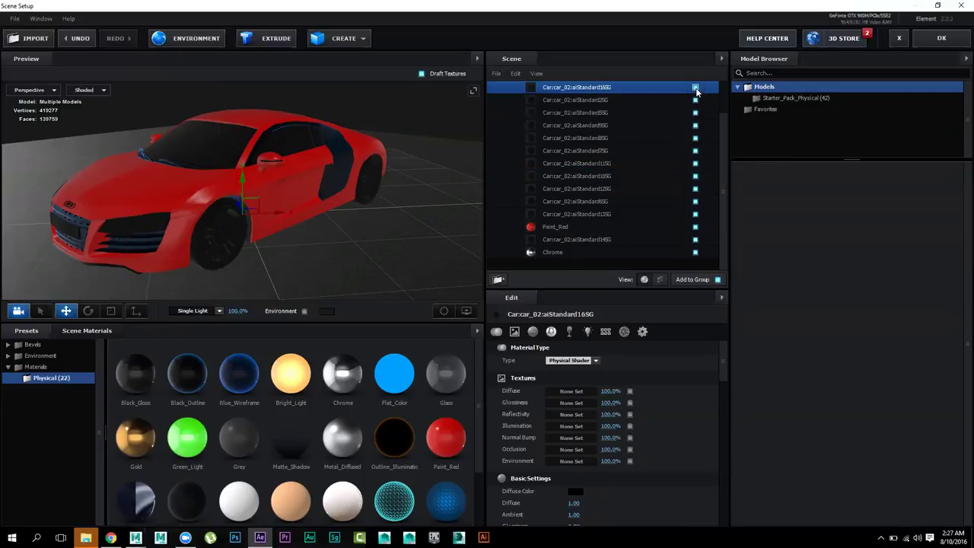
pyautogui.click(694, 87)
# Step: Mute and unmute the Black_Outline material and the whole CarOBJ model to check what each one controls
pyautogui.scroll(3, 673, 93)
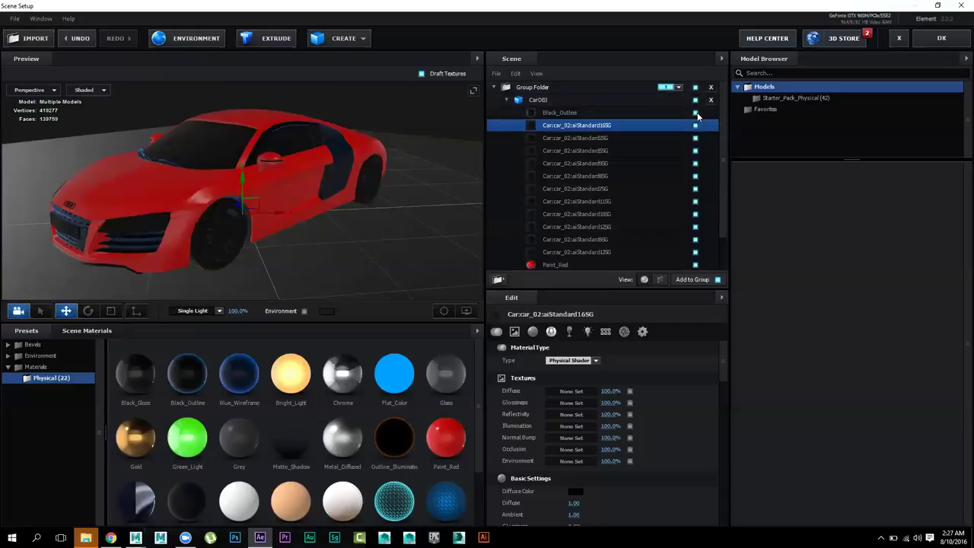
pyautogui.click(694, 113)
pyautogui.click(695, 113)
pyautogui.click(695, 100)
pyautogui.click(695, 100)
# Step: Mute the Chrome material of the car model and collapse the CarOBJ material list
pyautogui.scroll(-3, 681, 258)
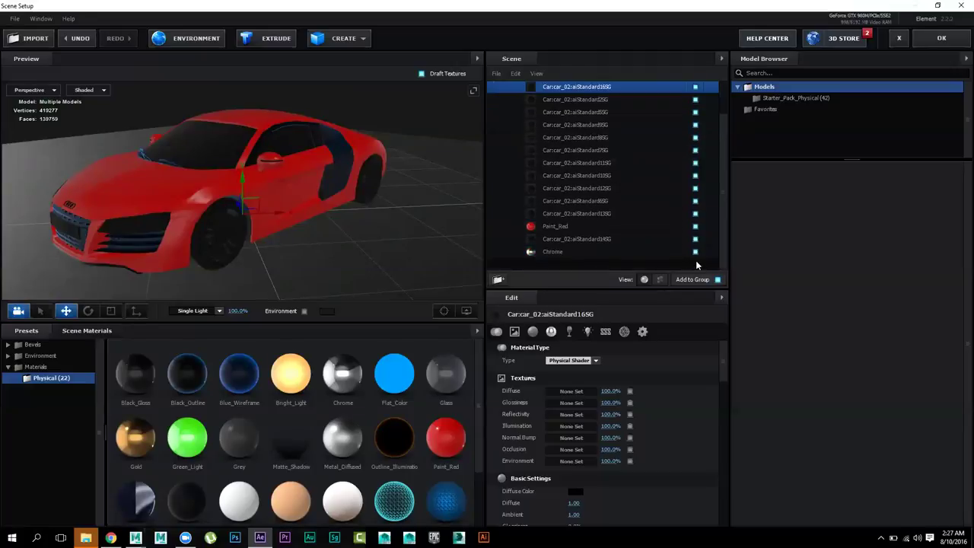
pyautogui.click(694, 252)
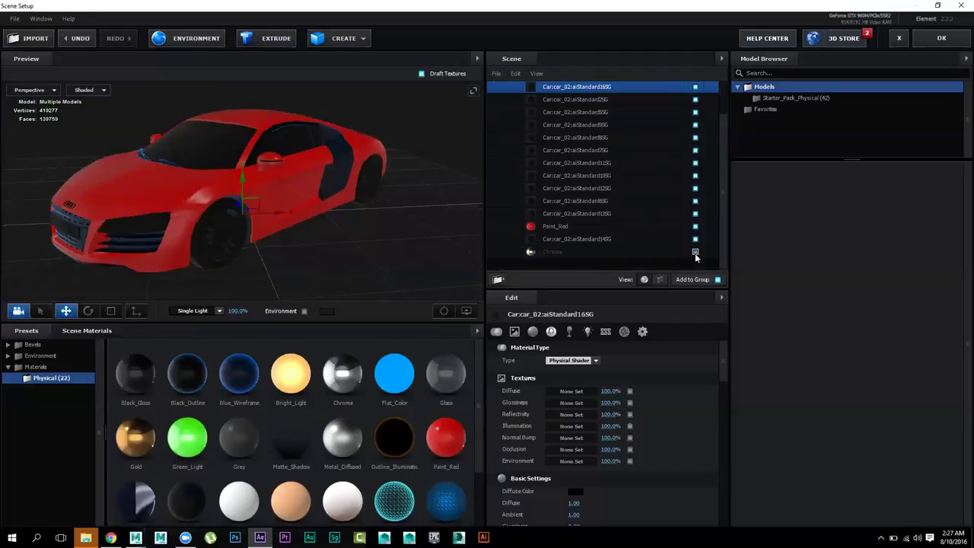
pyautogui.click(555, 252)
pyautogui.moveTo(424, 231); pyautogui.dragTo(404, 228)
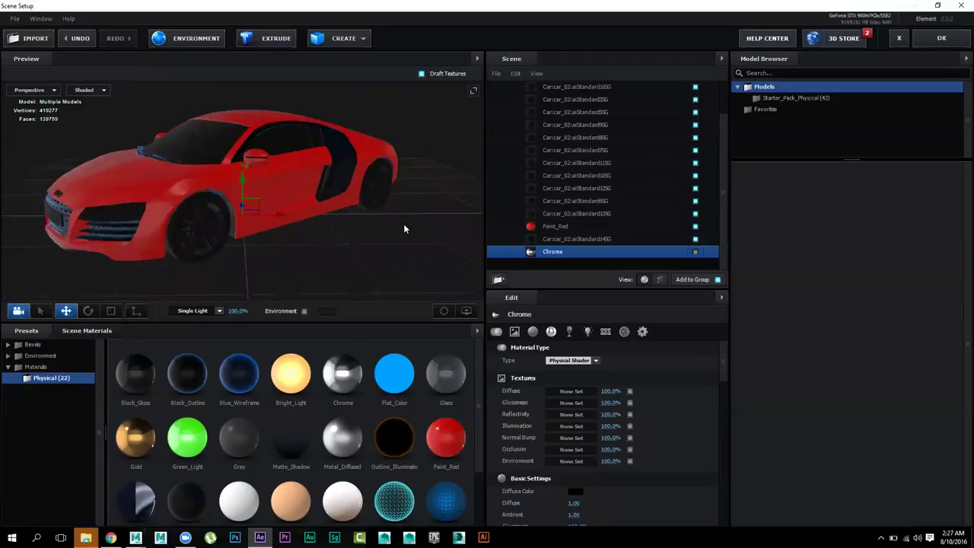
pyautogui.scroll(2, 539, 202)
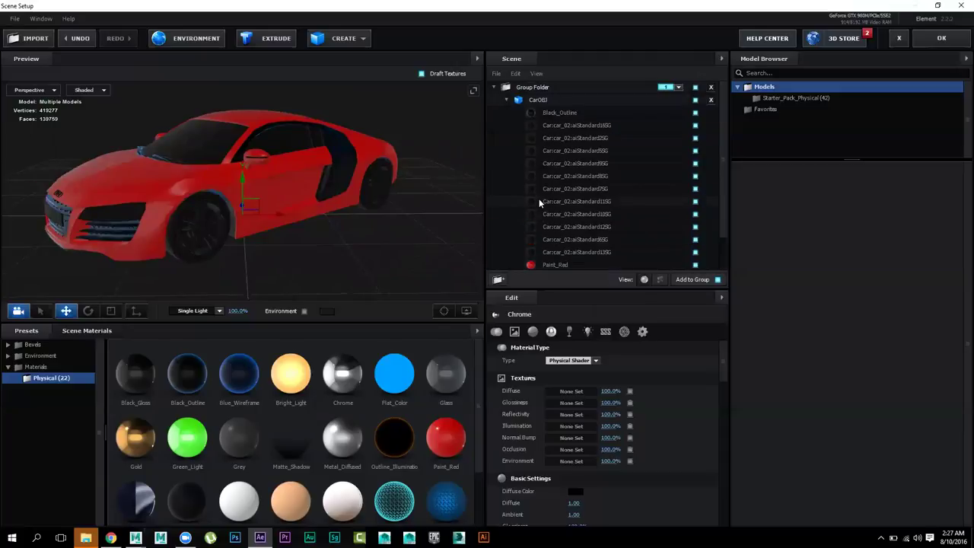
pyautogui.click(506, 100)
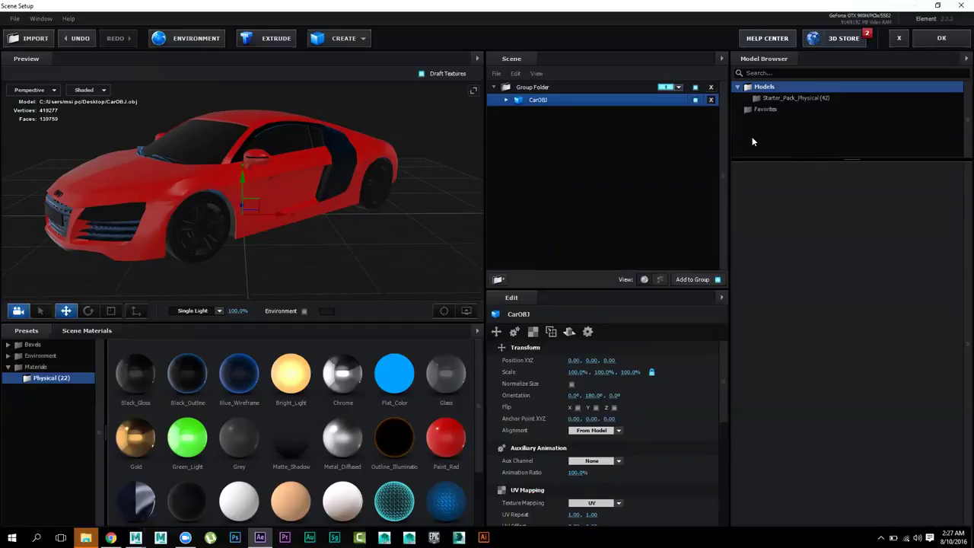
# Step: Assign the Group Folder containing CarOBJ to group 2
pyautogui.click(678, 88)
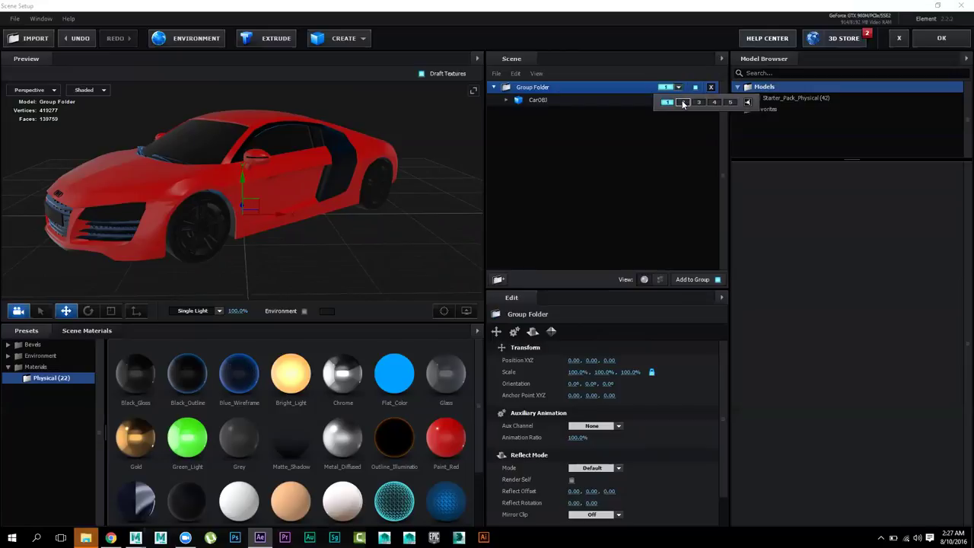
pyautogui.click(682, 102)
pyautogui.click(691, 166)
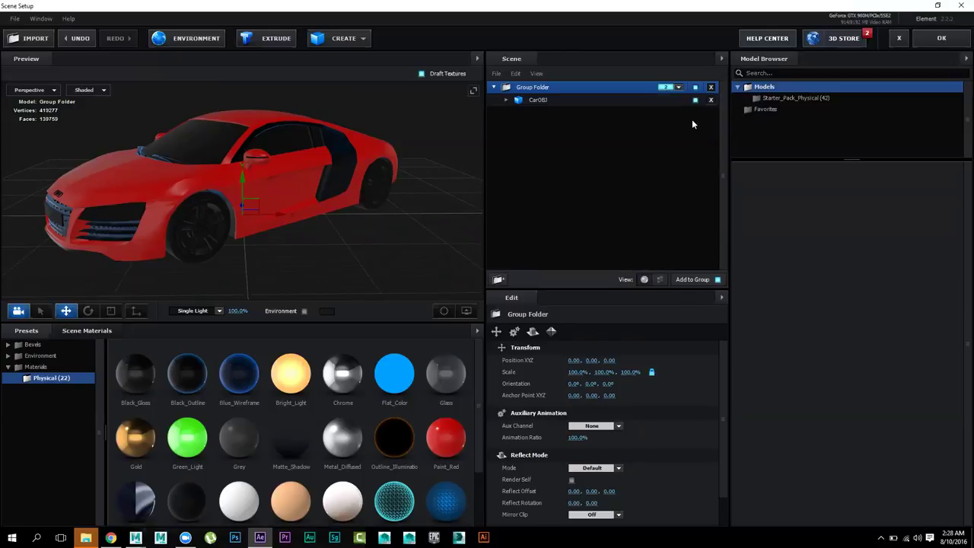
# Step: Examine the ready-made models in the Starter_Pack_Physical collection
pyautogui.click(765, 109)
pyautogui.click(761, 87)
pyautogui.click(737, 88)
pyautogui.click(773, 97)
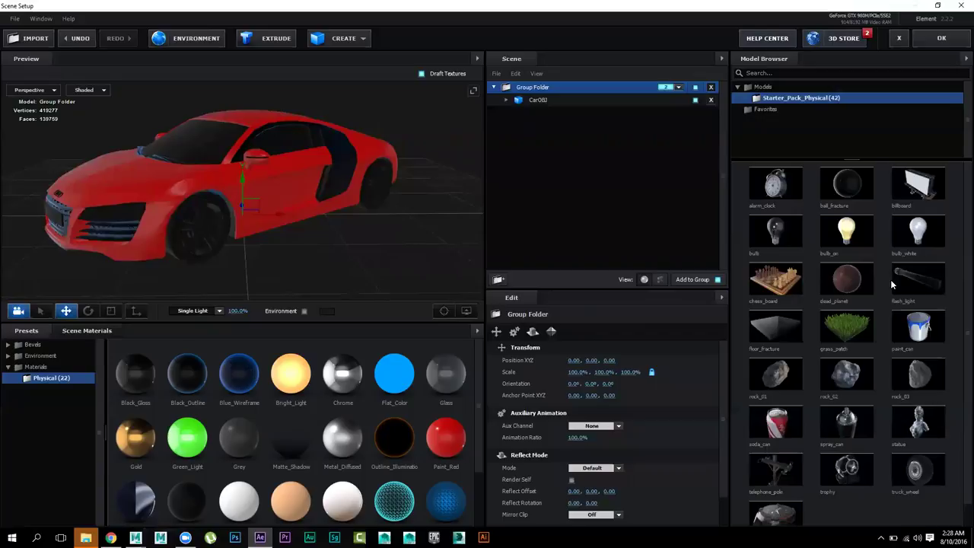
pyautogui.scroll(-1, 848, 327)
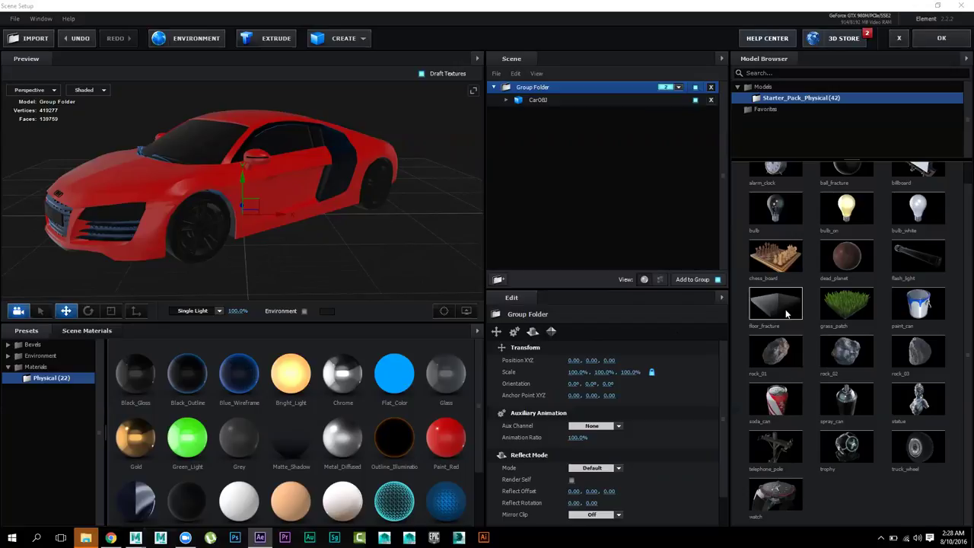
pyautogui.scroll(1, 841, 370)
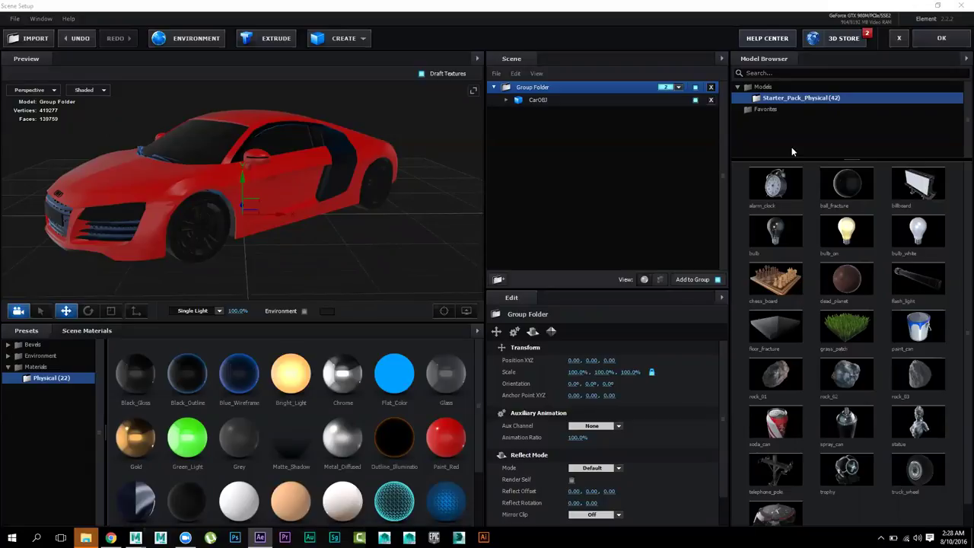
pyautogui.click(763, 89)
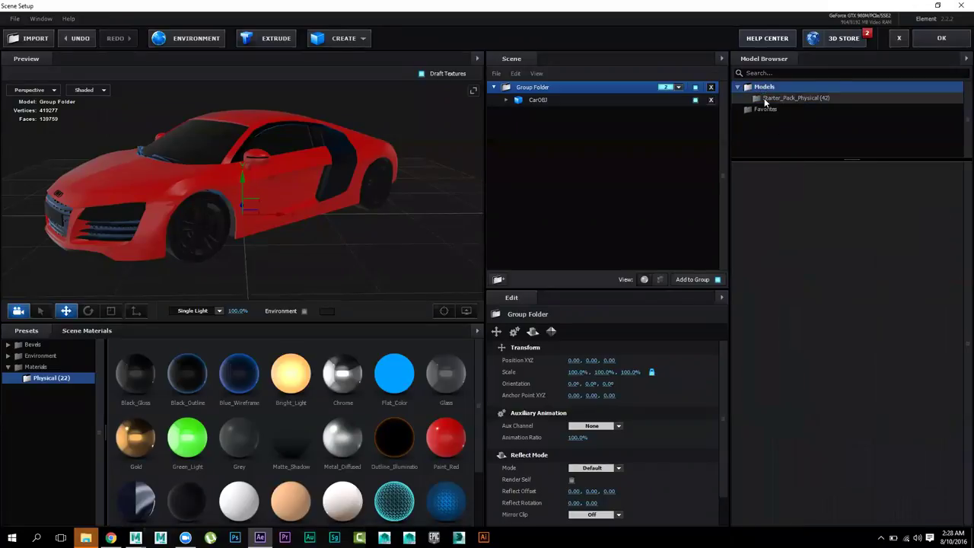
pyautogui.click(767, 98)
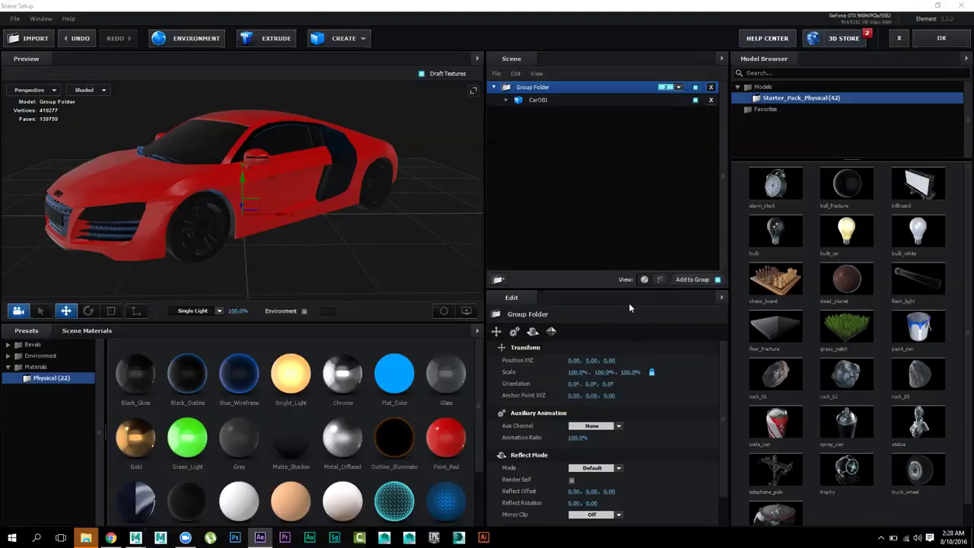
# Step: Create a plane as the ground beneath the car and scale it uniformly to about 1553%
pyautogui.click(499, 73)
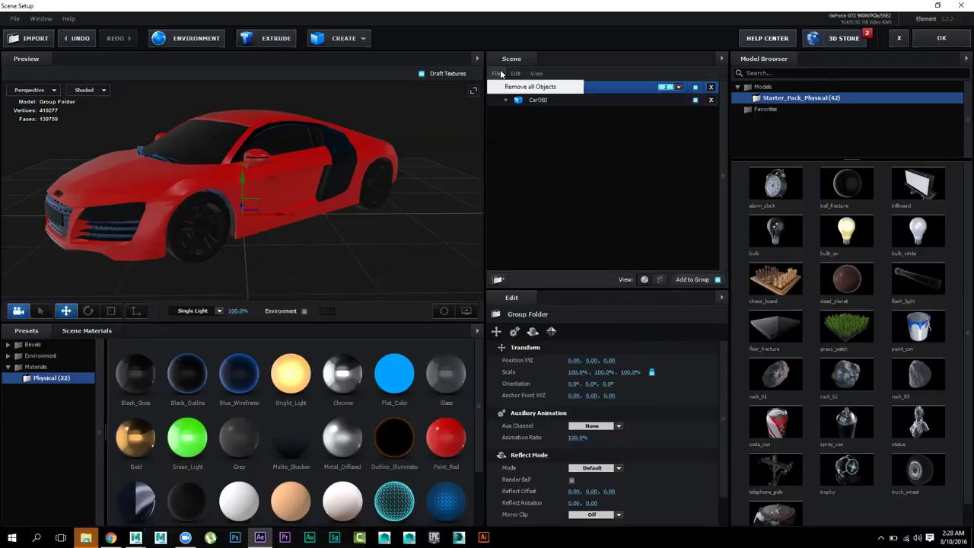
pyautogui.click(362, 39)
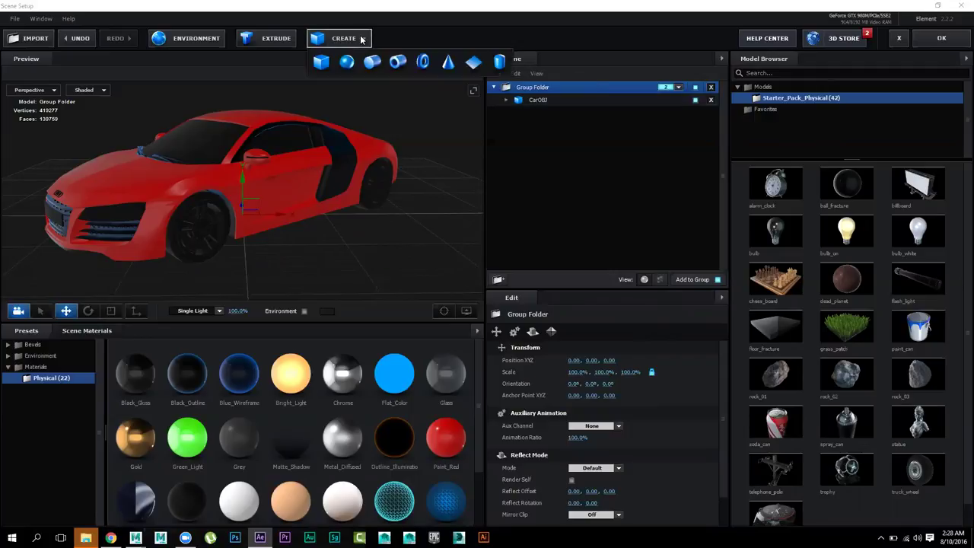
pyautogui.click(474, 62)
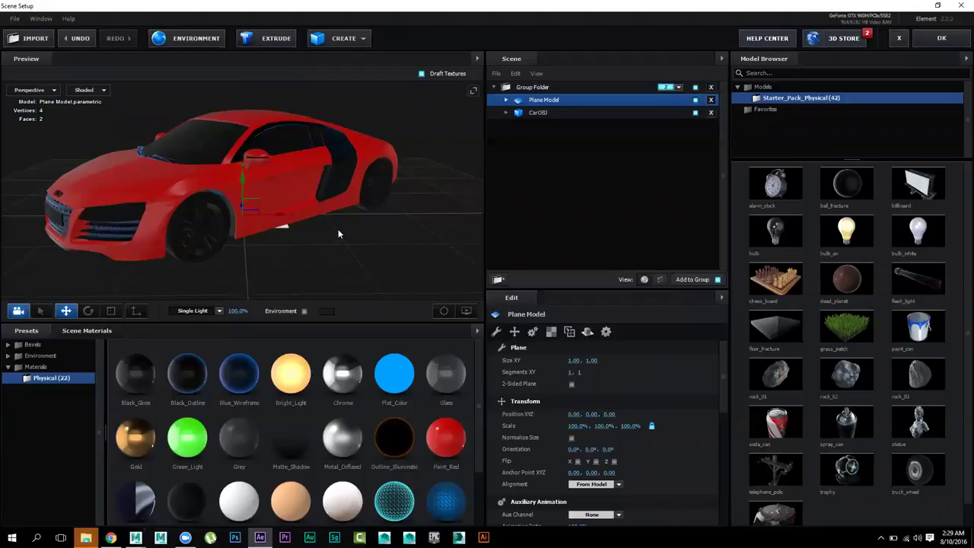
pyautogui.press('r')
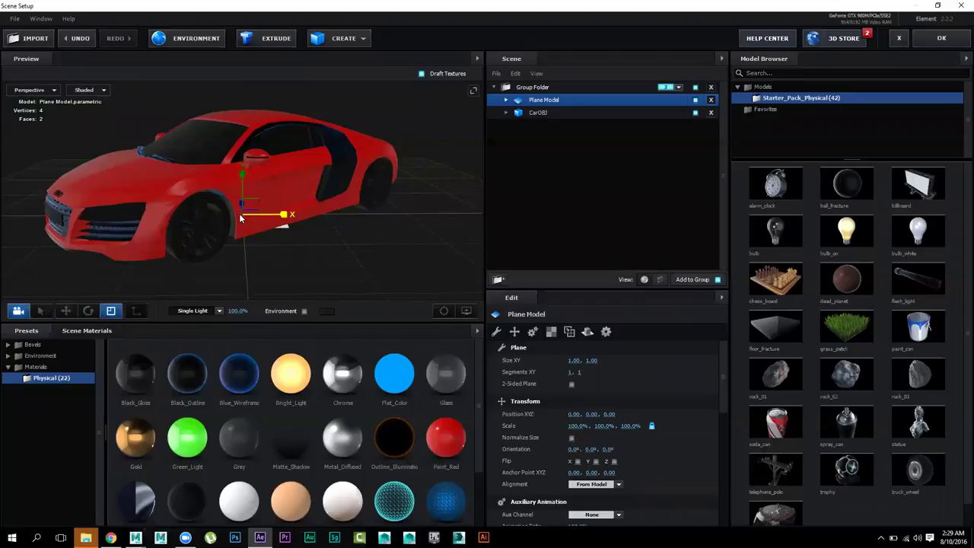
pyautogui.moveTo(244, 213); pyautogui.dragTo(957, 81)
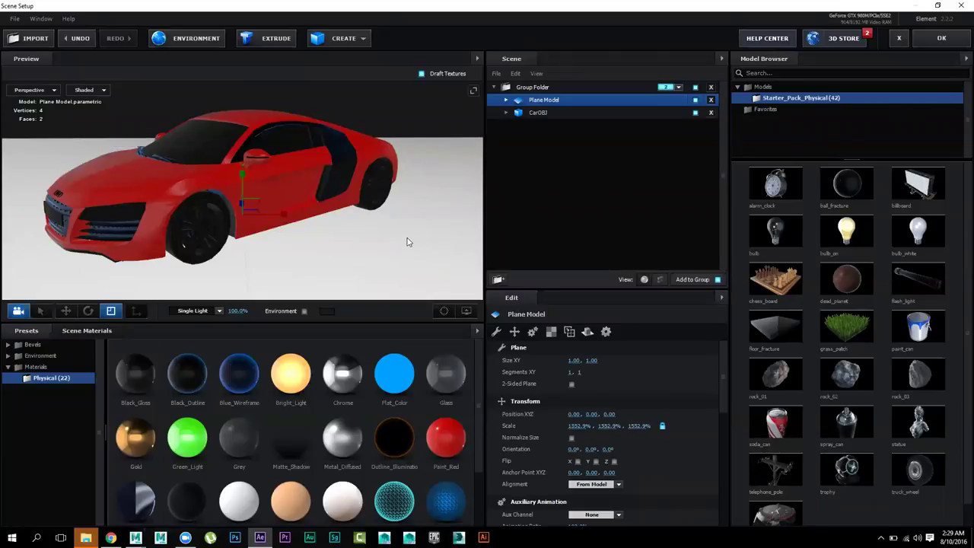
pyautogui.moveTo(382, 236)
pyautogui.mouseDown()
pyautogui.moveTo(332, 216)
pyautogui.moveTo(363, 235)
pyautogui.moveTo(388, 235)
pyautogui.moveTo(375, 227)
pyautogui.mouseUp()
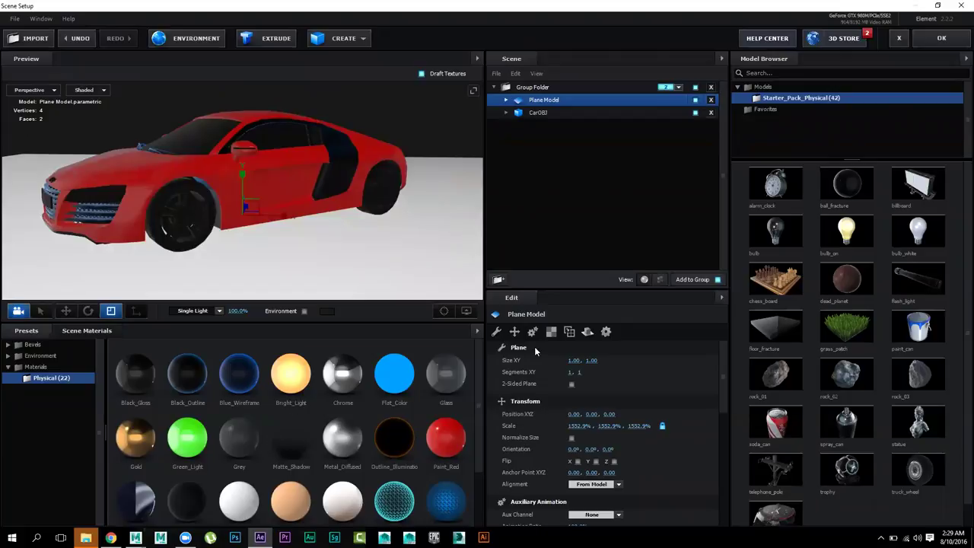
# Step: Assign the Group Folder holding the plane and the car to group 1
pyautogui.click(552, 112)
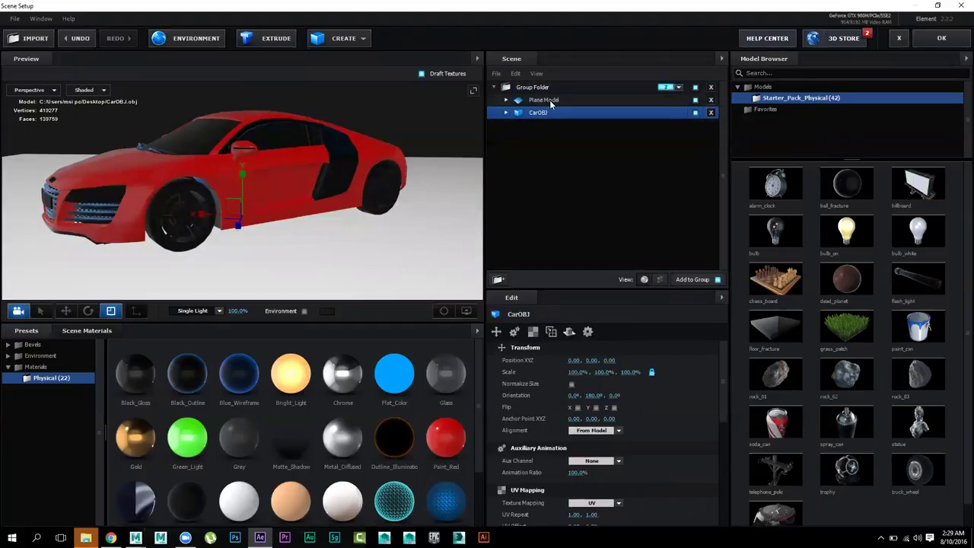
pyautogui.click(552, 101)
pyautogui.click(554, 113)
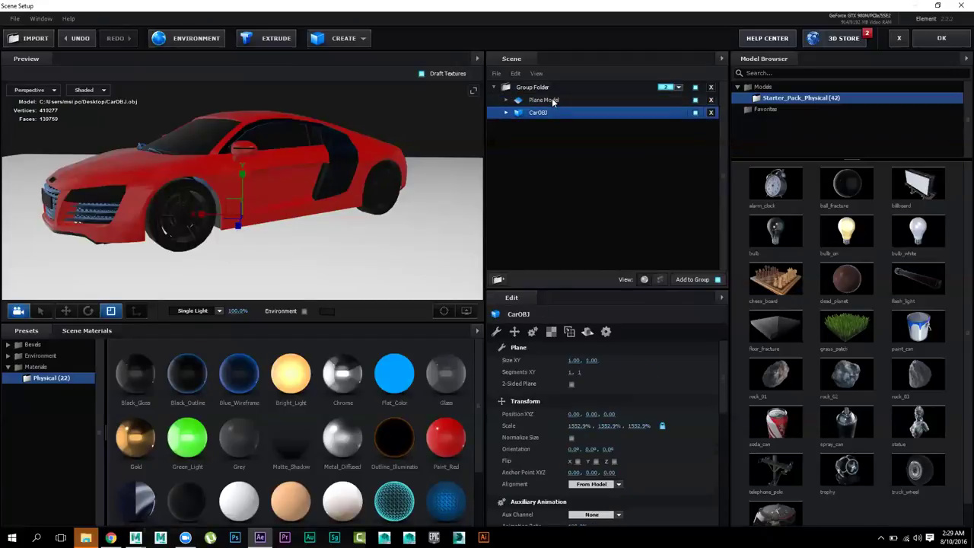
pyautogui.click(552, 100)
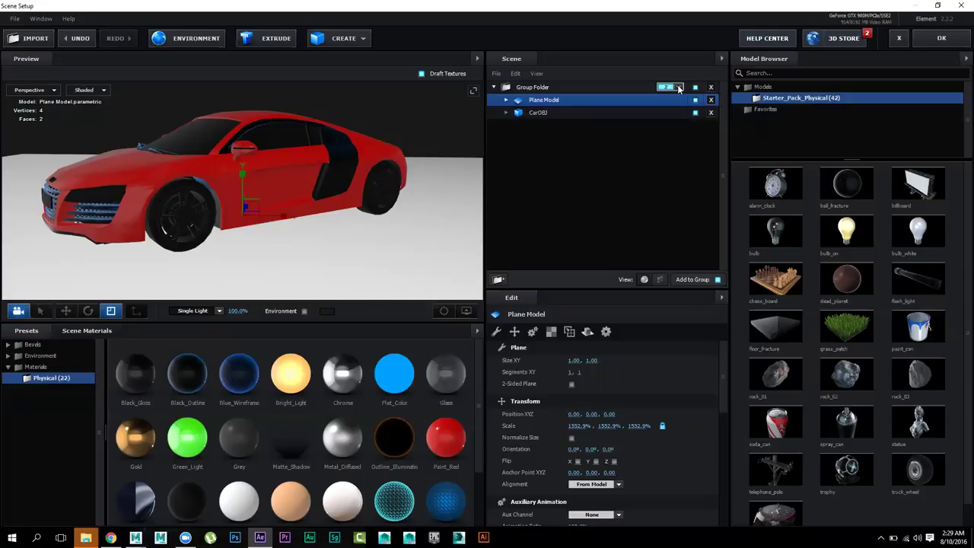
pyautogui.click(654, 111)
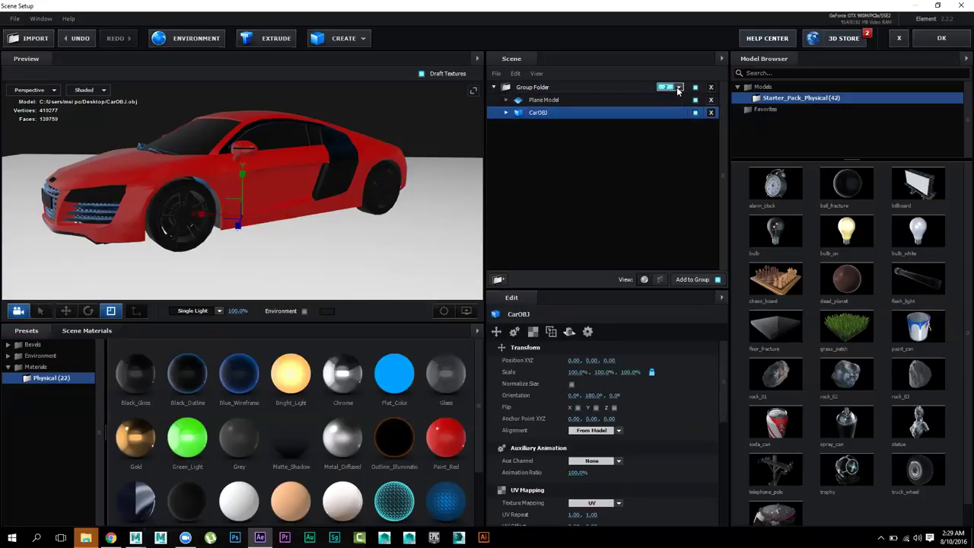
pyautogui.click(677, 87)
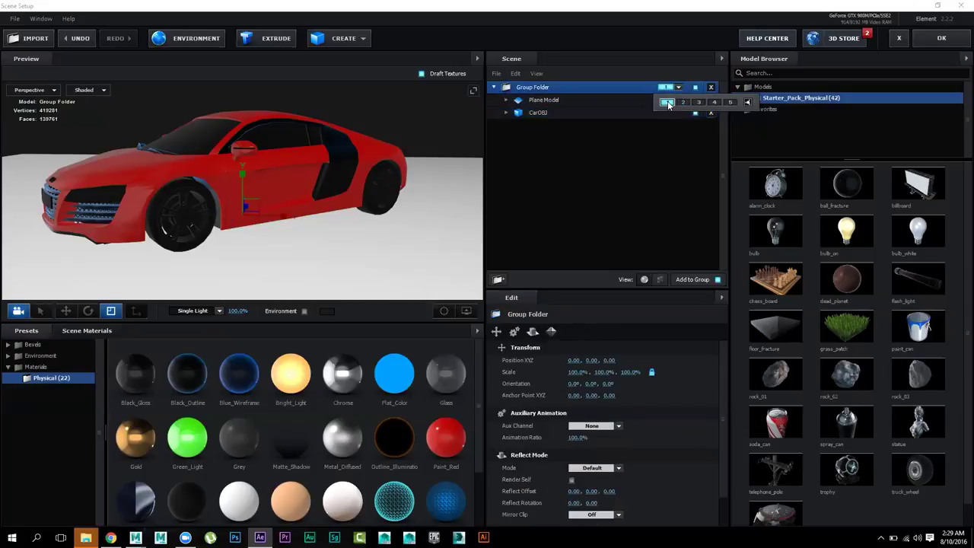
# Step: Move the Plane Model out of the Group Folder and assign it to group 2
pyautogui.click(556, 99)
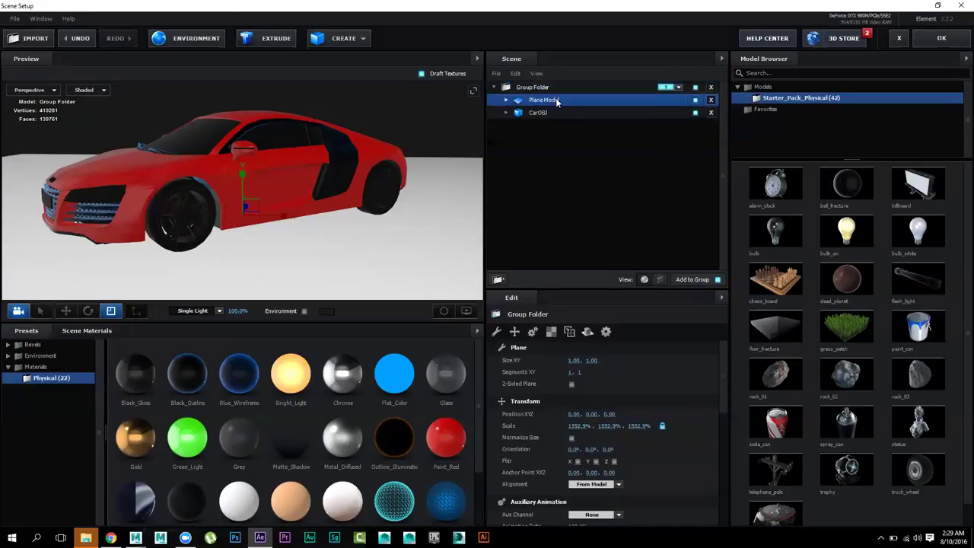
pyautogui.click(562, 112)
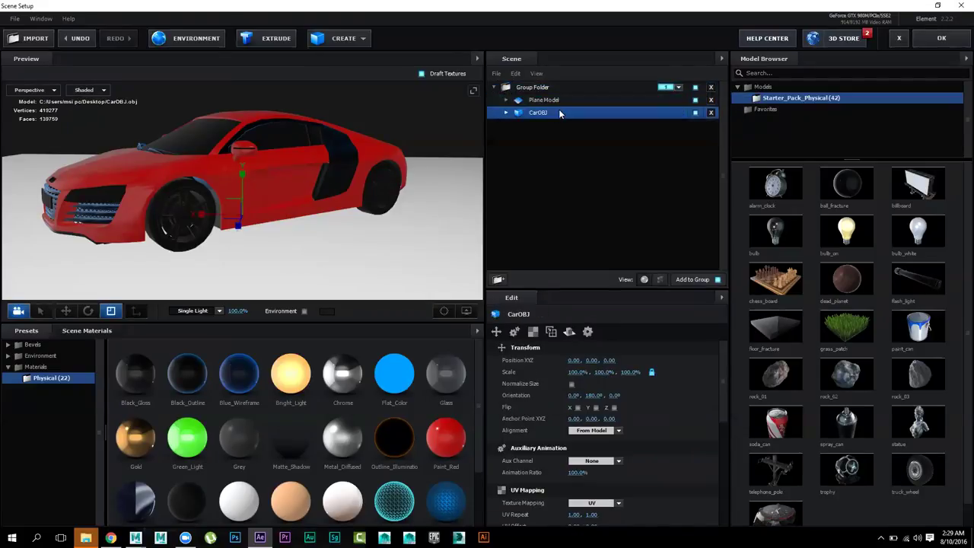
pyautogui.click(559, 101)
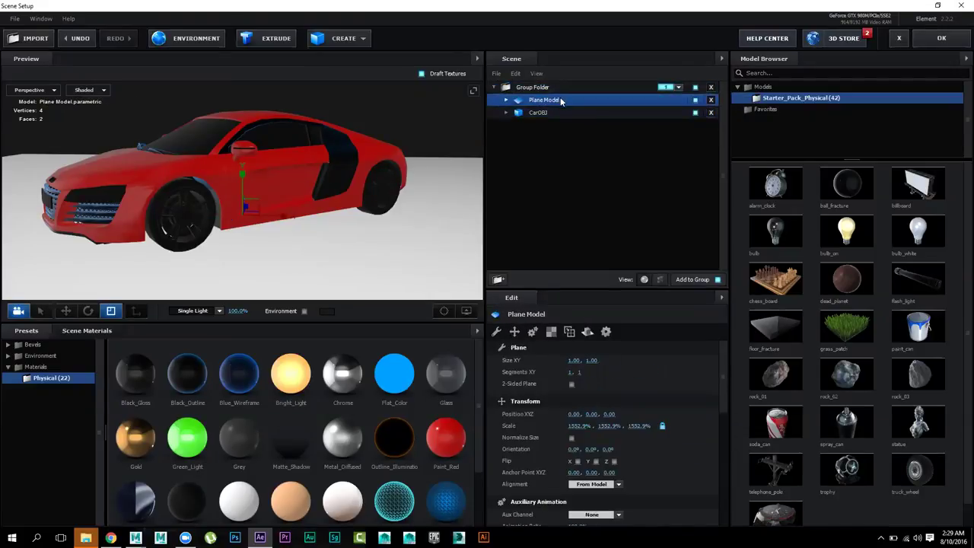
pyautogui.moveTo(556, 103); pyautogui.dragTo(553, 146)
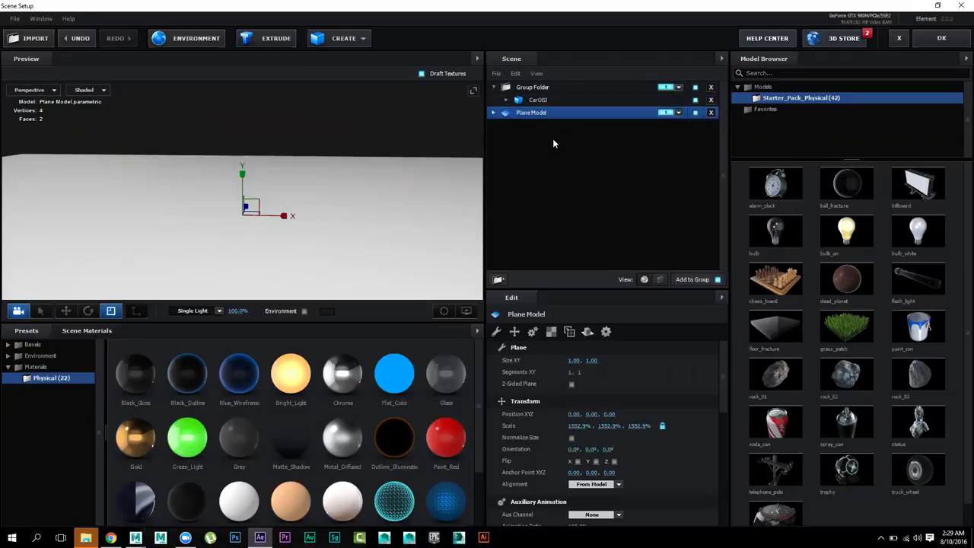
pyautogui.click(679, 112)
pyautogui.scroll(-1, 605, 417)
pyautogui.scroll(-5, 605, 417)
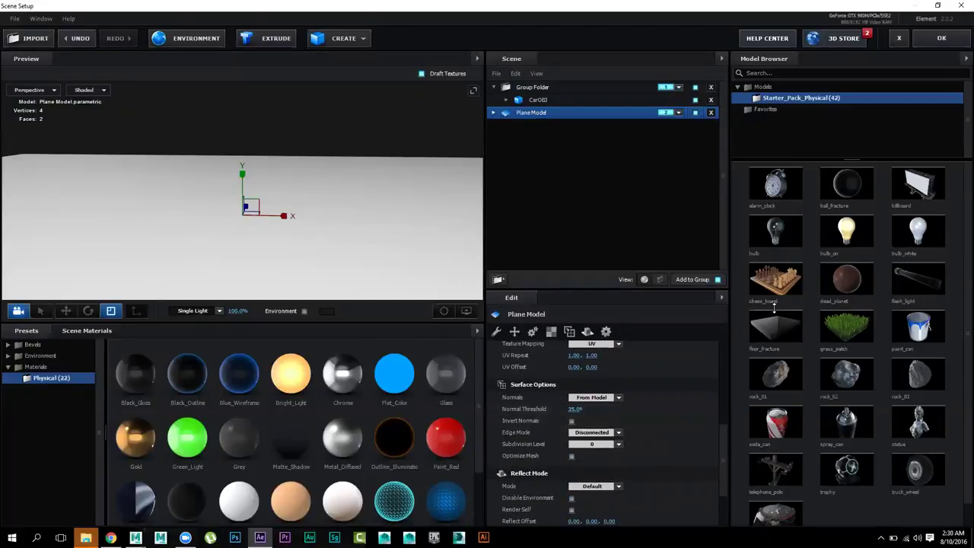
# Step: Enable Matte Shadow and Matte Reflection on the Plane Model's Default material and apply the scene setup
pyautogui.click(493, 114)
pyautogui.click(542, 125)
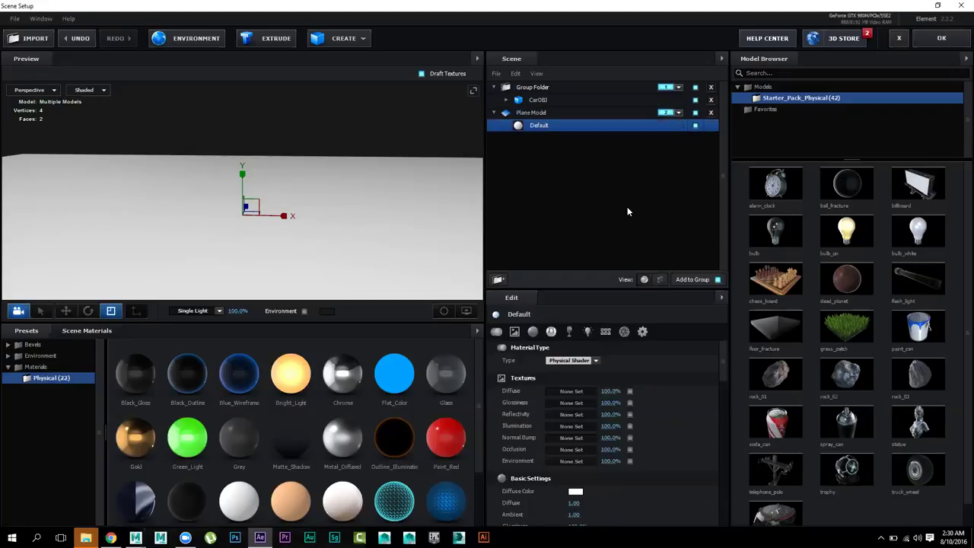
pyautogui.scroll(-10, 666, 364)
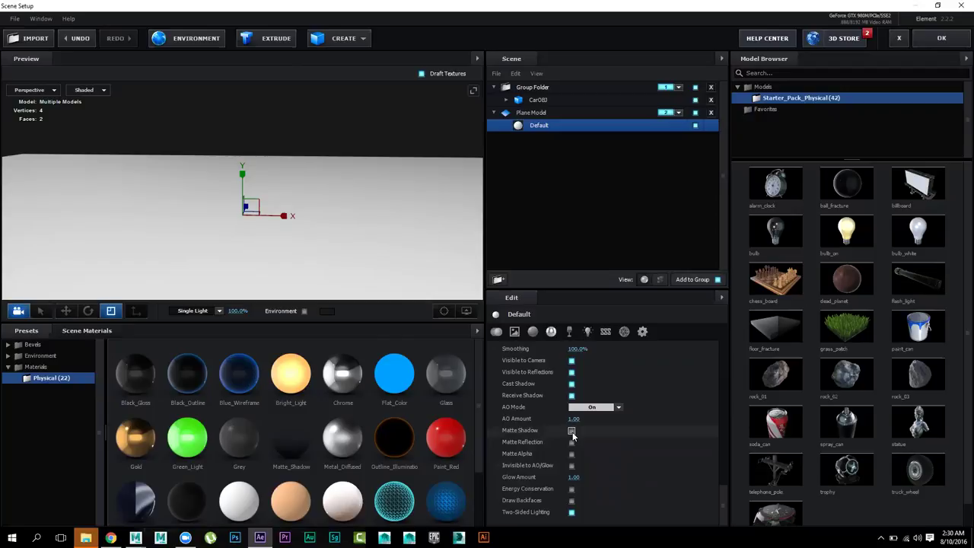
pyautogui.moveTo(573, 435)
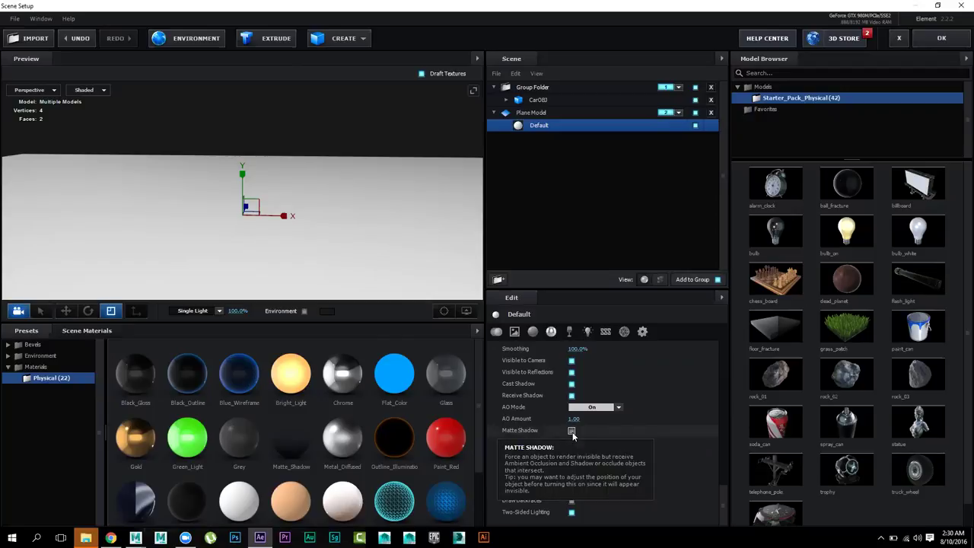
pyautogui.click(571, 431)
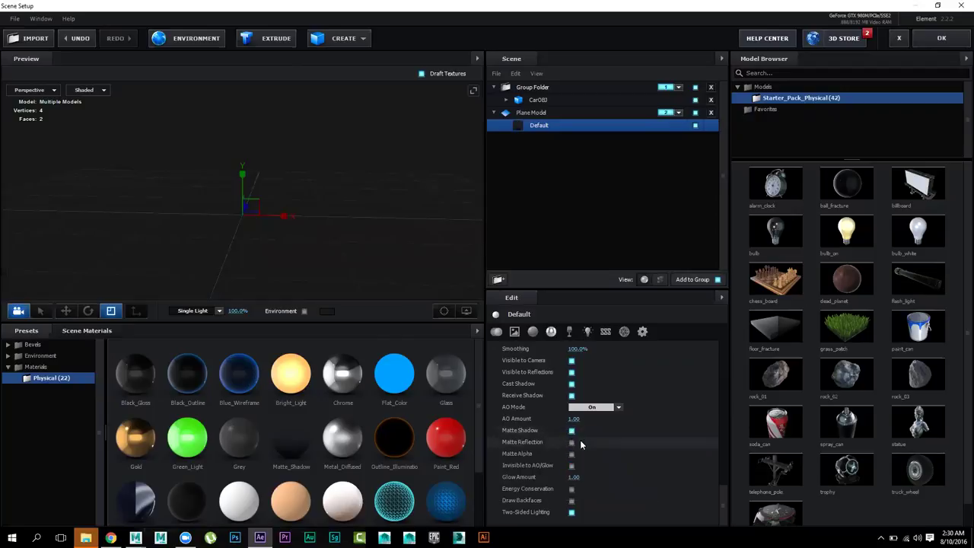
pyautogui.click(571, 443)
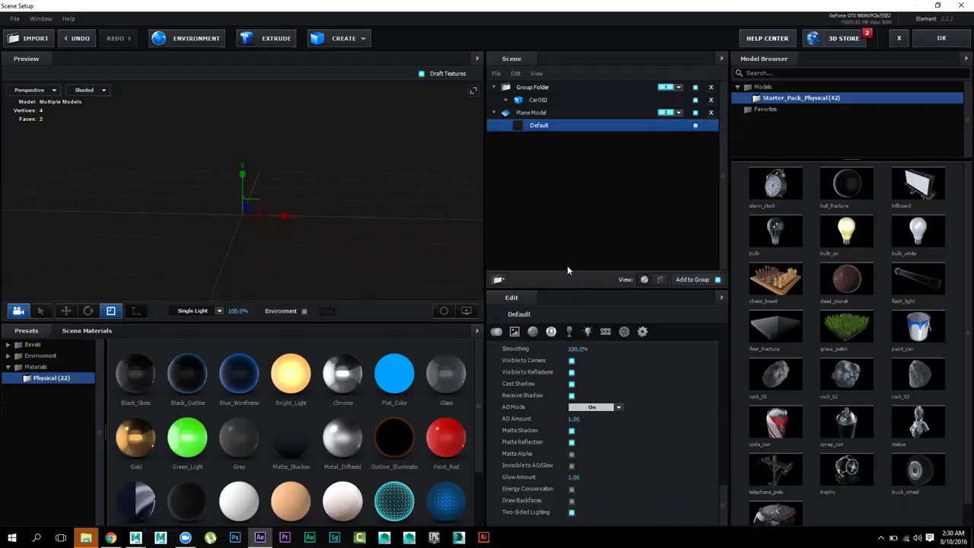
pyautogui.click(542, 87)
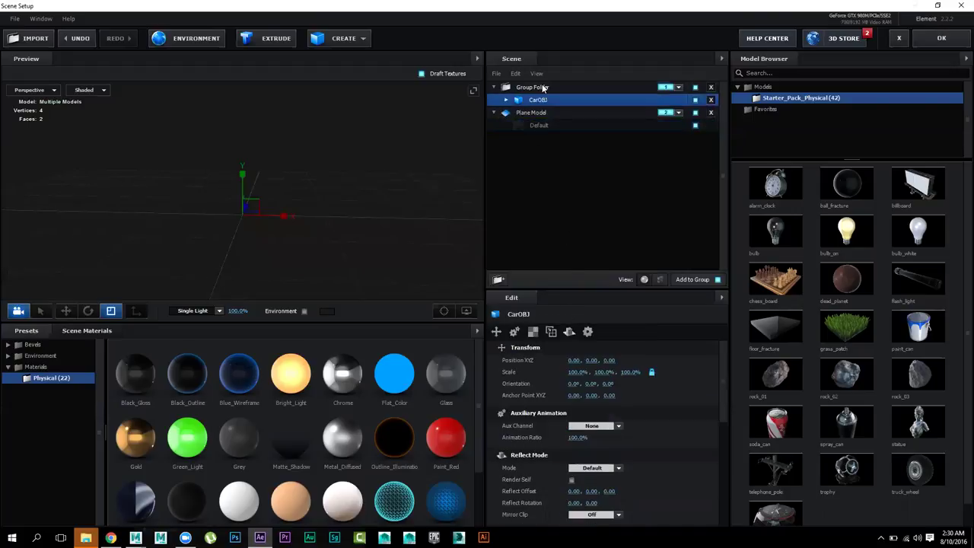
pyautogui.click(944, 42)
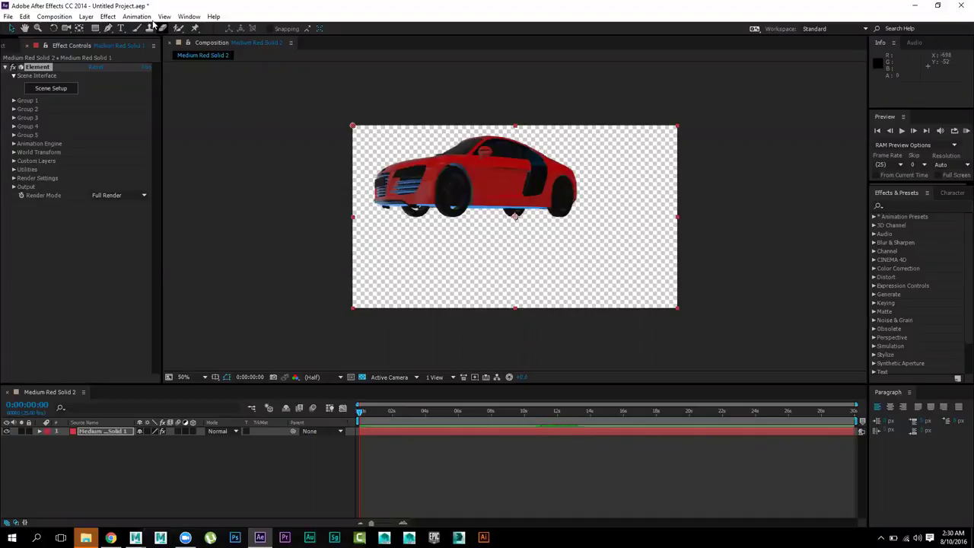
# Step: Add a two-node camera layer named Camera 1 with the 50mm preset to the composition
pyautogui.click(92, 17)
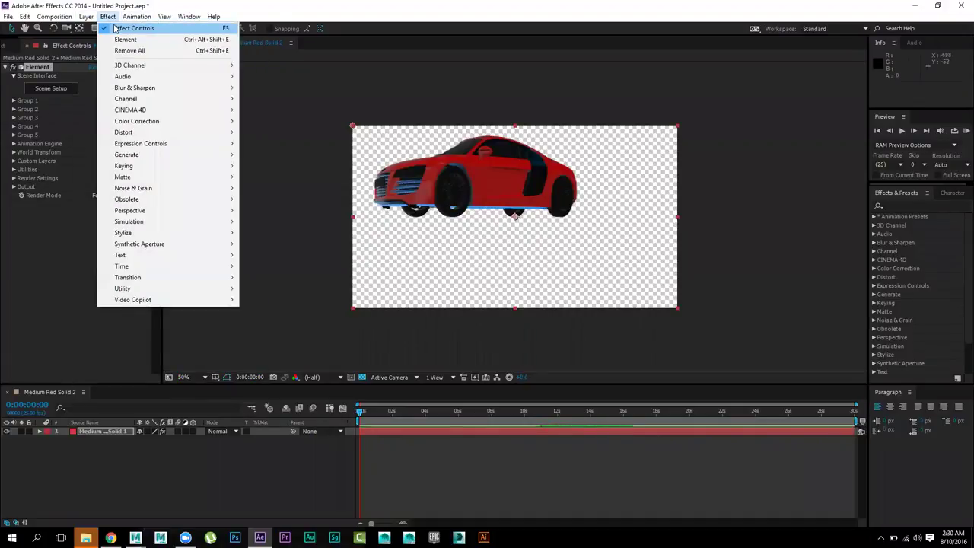
pyautogui.moveTo(151, 31)
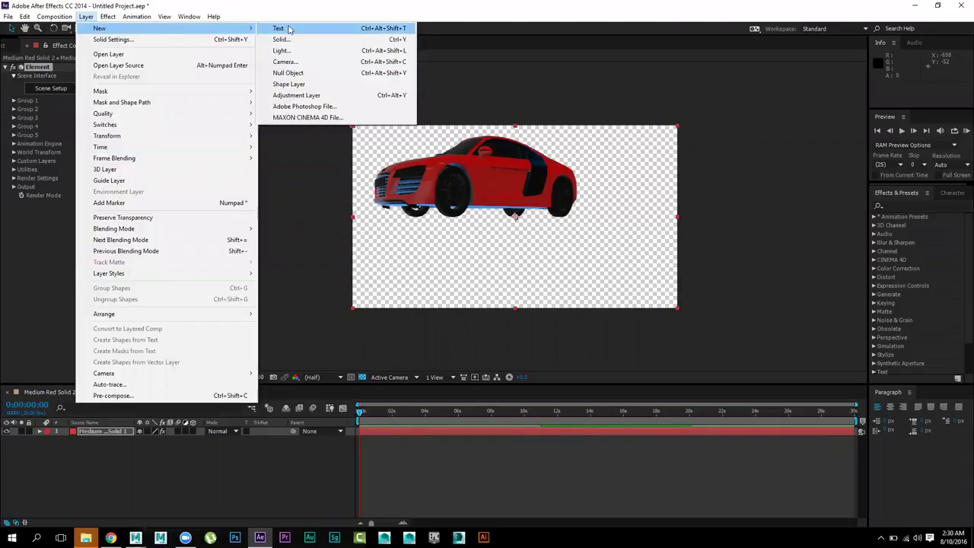
pyautogui.click(301, 63)
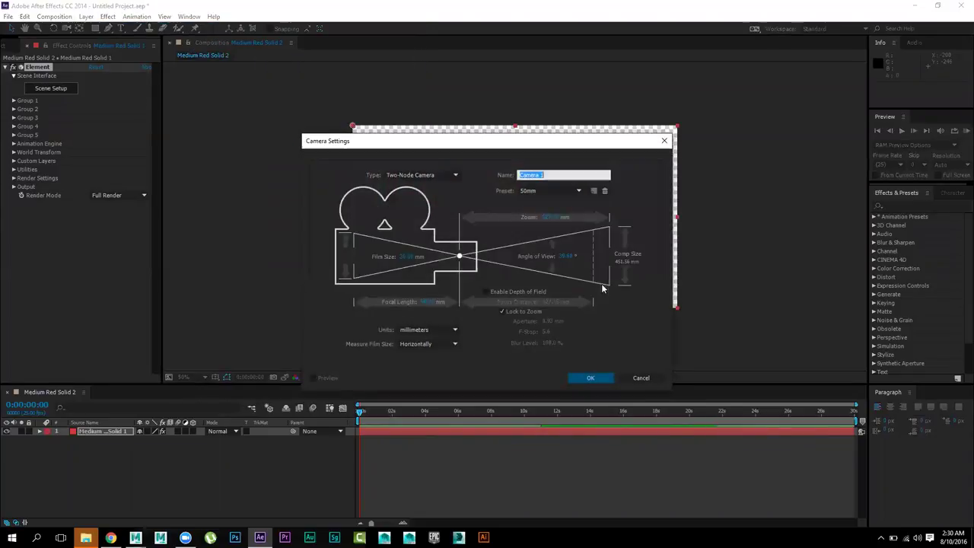
pyautogui.click(592, 378)
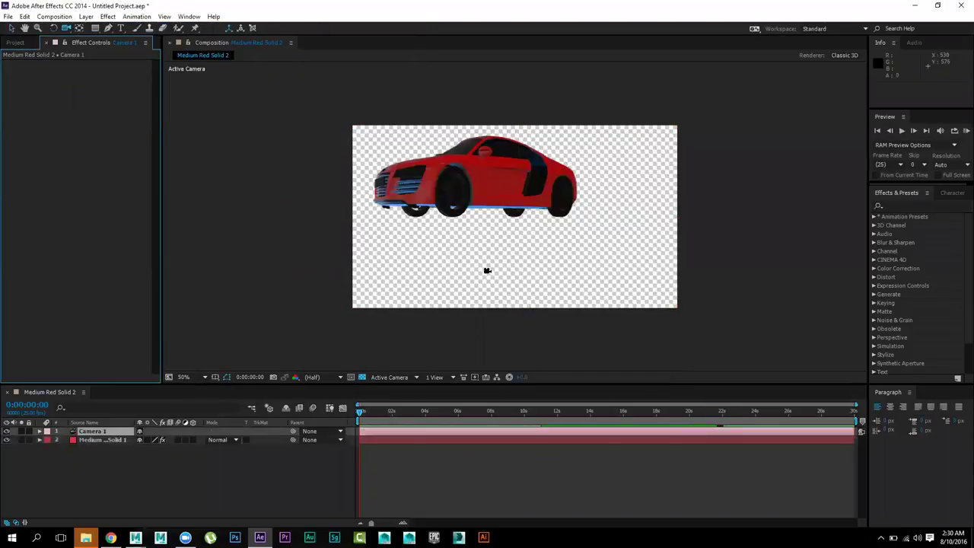
# Step: Orbit Camera 1 to a front three-quarter view of the car and inspect it at 100% magnification
pyautogui.moveTo(489, 264); pyautogui.dragTo(538, 255)
pyautogui.press('c')
pyautogui.press('c')
pyautogui.press('/')
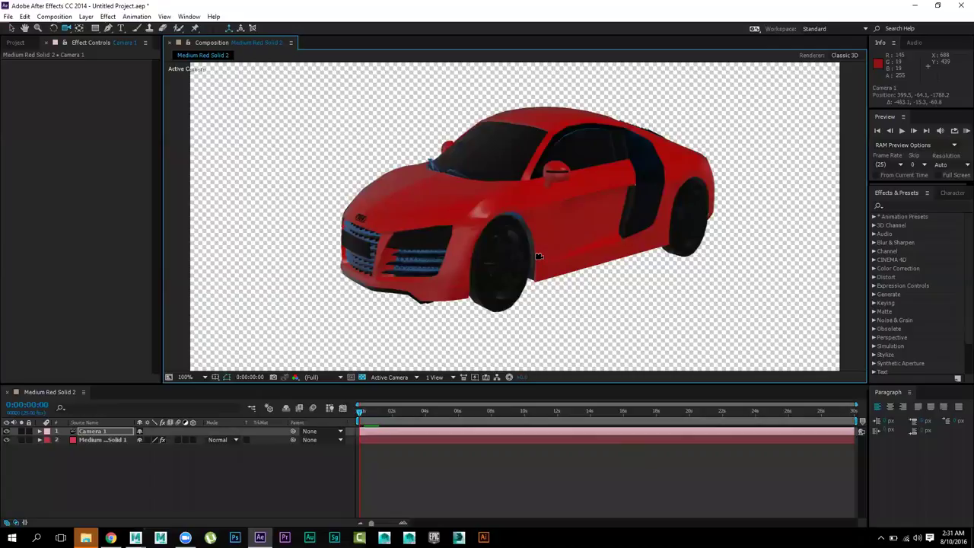
pyautogui.press(',')
pyautogui.press(',')
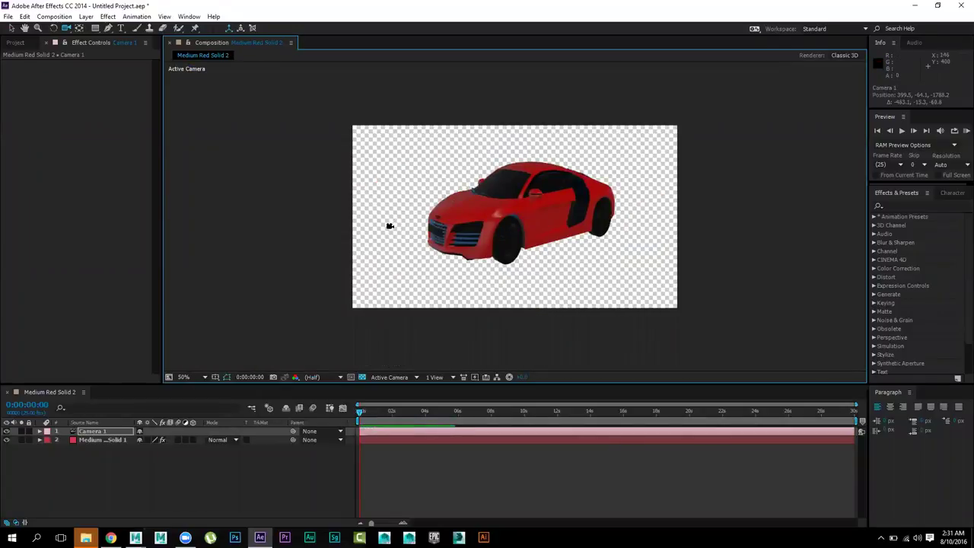
# Step: Reopen the Element scene setup on the red solid layer and move CarOBJ out of the Group Folder
pyautogui.click(120, 441)
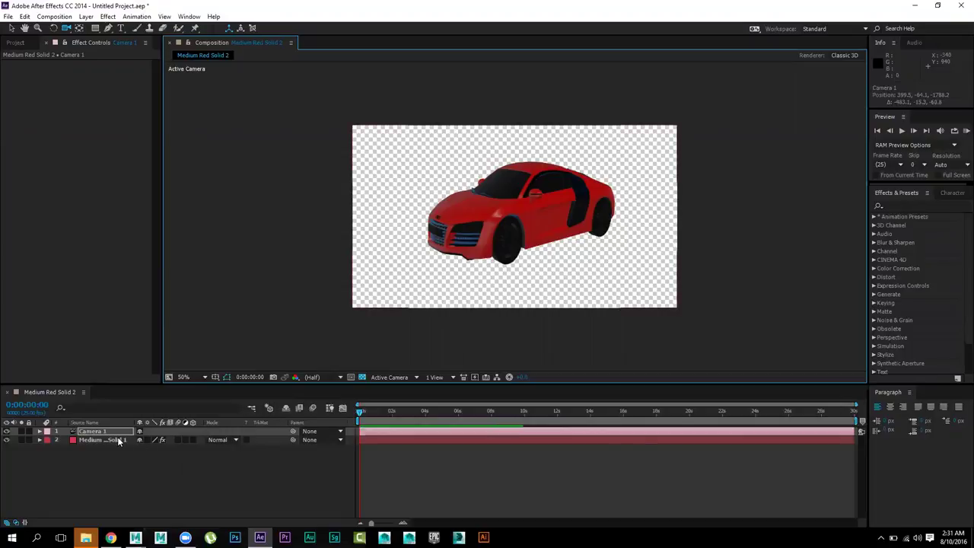
pyautogui.click(118, 441)
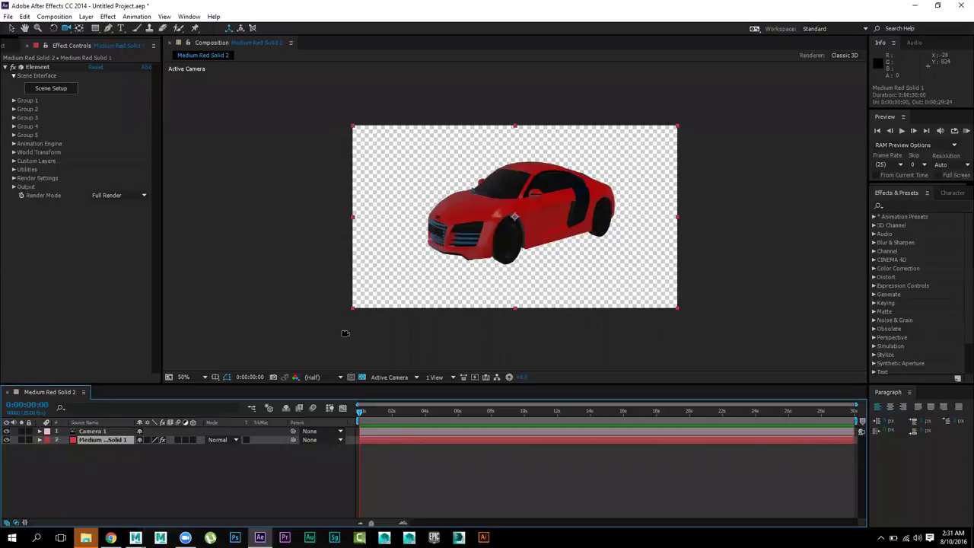
pyautogui.click(55, 90)
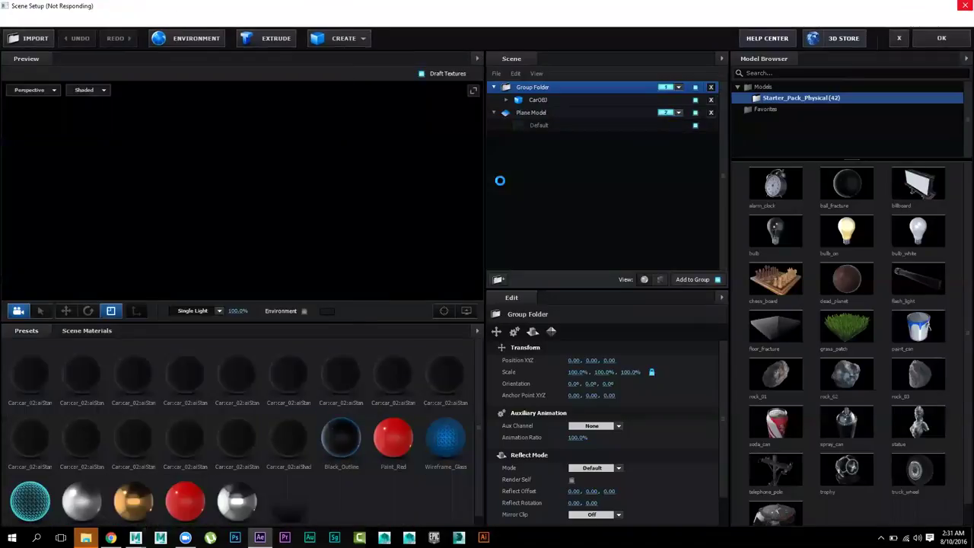
pyautogui.click(530, 115)
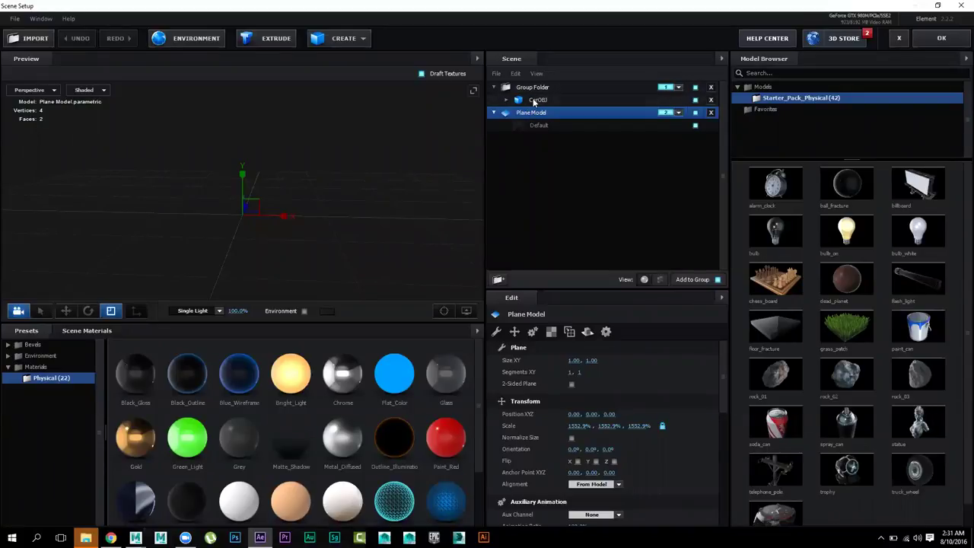
pyautogui.click(538, 99)
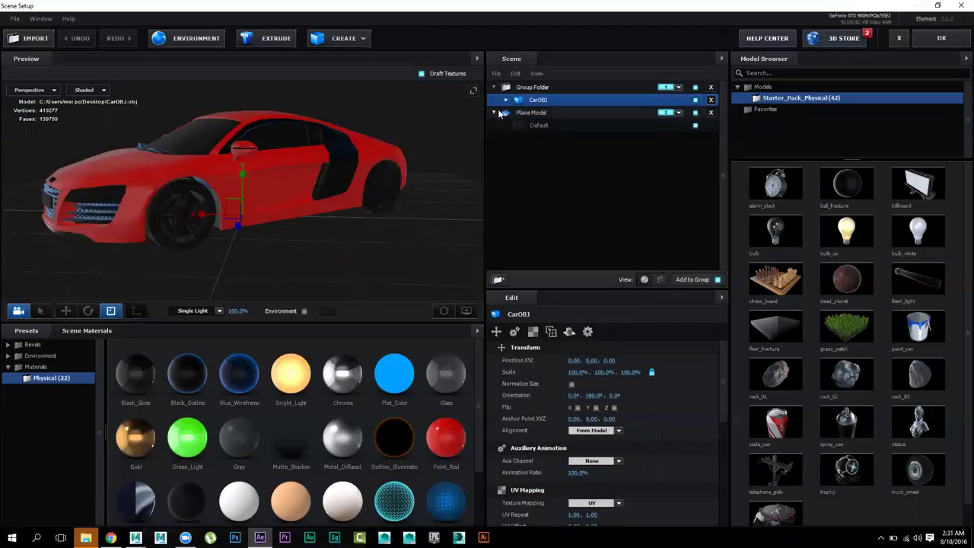
pyautogui.click(494, 111)
pyautogui.click(537, 100)
pyautogui.moveTo(539, 99); pyautogui.dragTo(539, 132)
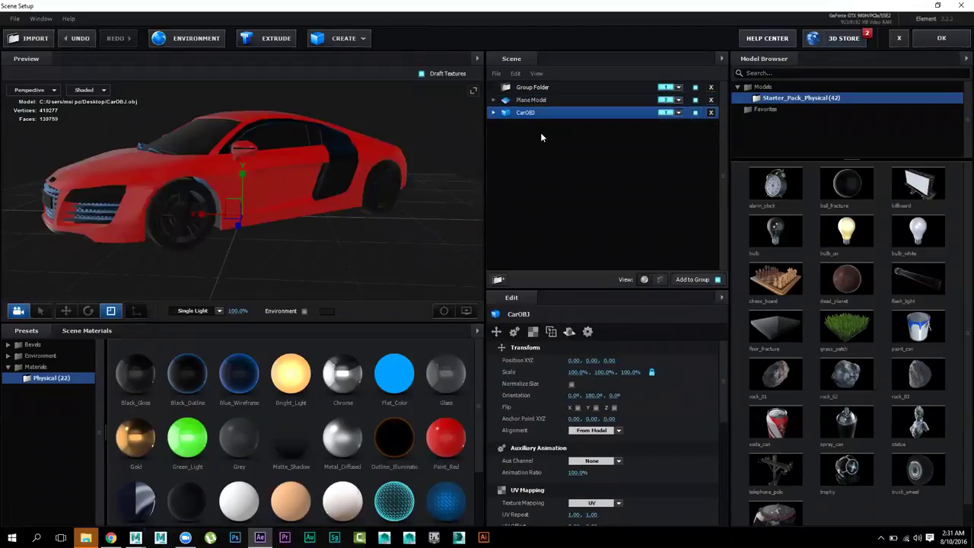
# Step: Delete the empty Group Folder from the scene
pyautogui.click(557, 99)
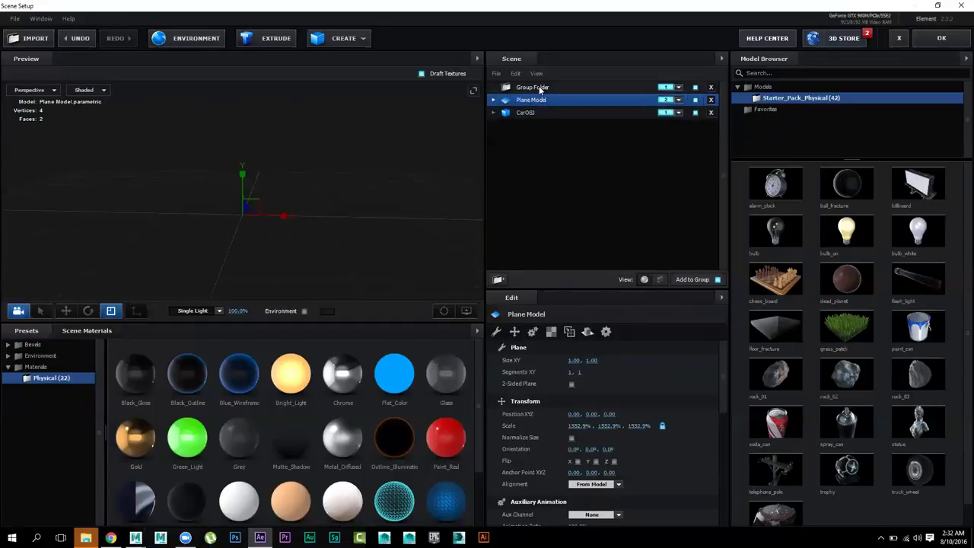
pyautogui.click(538, 87)
pyautogui.click(711, 87)
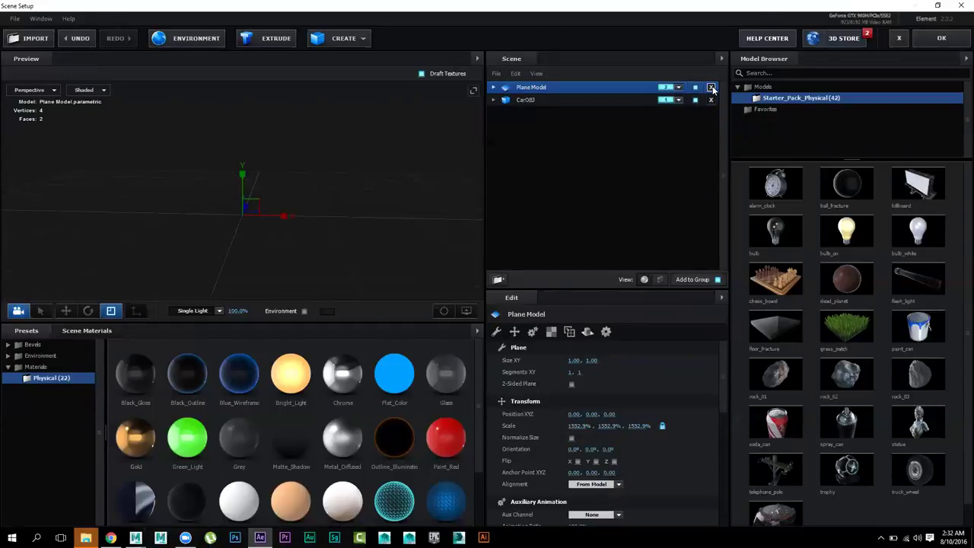
# Step: Reorder the scene objects so that the Plane Model sits below CarOBJ
pyautogui.click(679, 87)
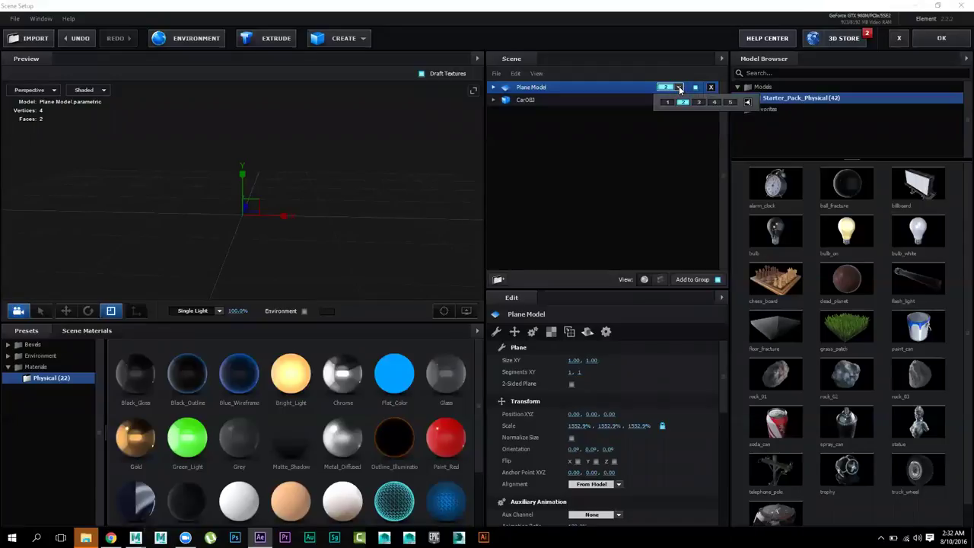
pyautogui.click(679, 88)
pyautogui.moveTo(542, 89); pyautogui.dragTo(545, 109)
pyautogui.click(531, 88)
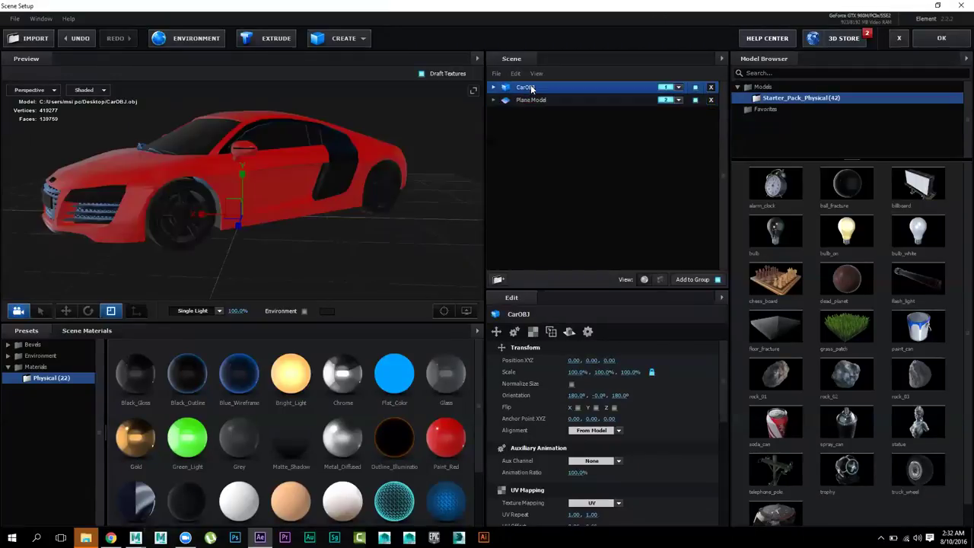
pyautogui.click(539, 101)
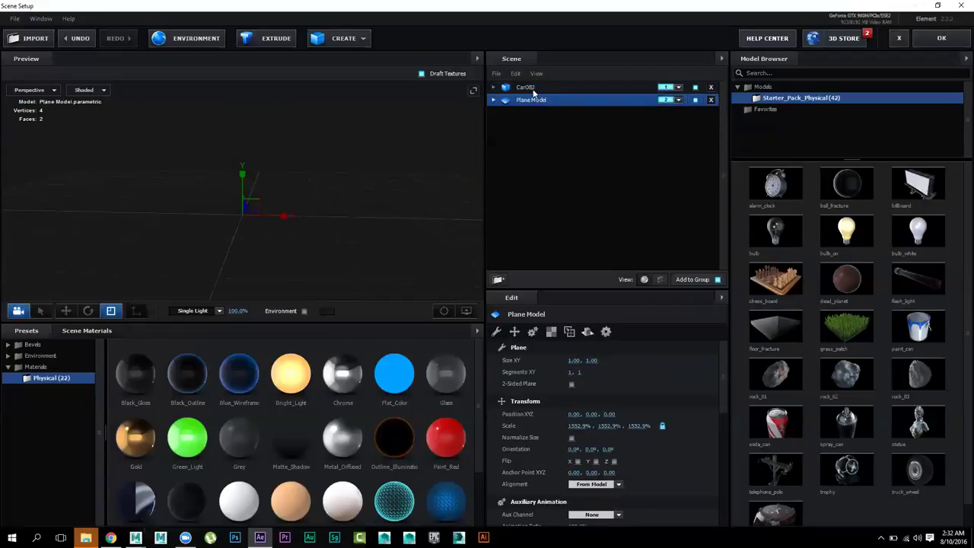
pyautogui.click(533, 88)
pyautogui.click(540, 100)
pyautogui.rightClick(526, 87)
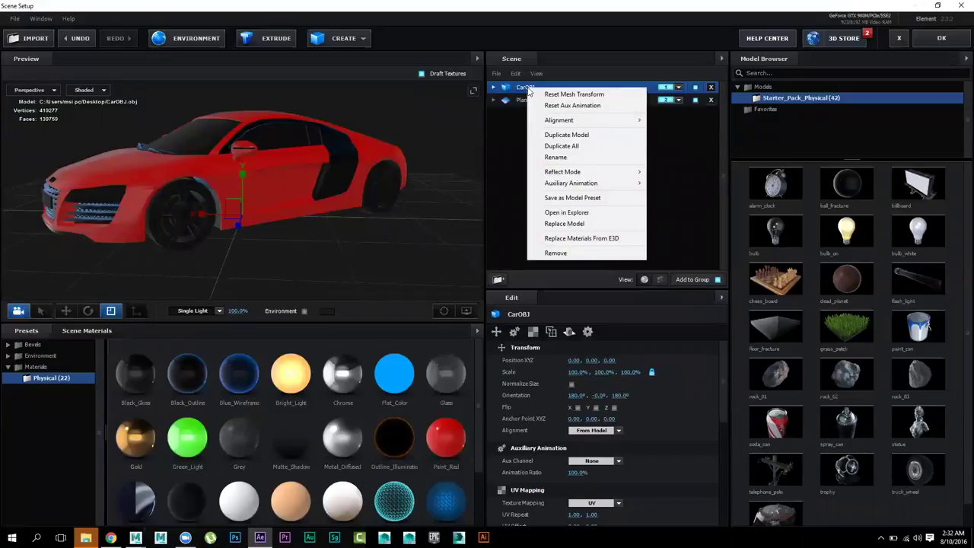
pyautogui.moveTo(567, 183)
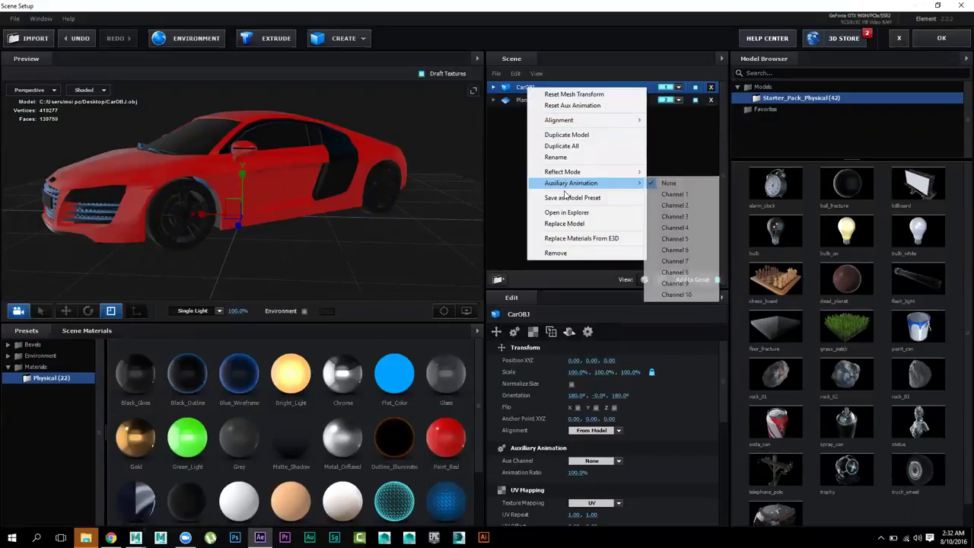
pyautogui.click(514, 155)
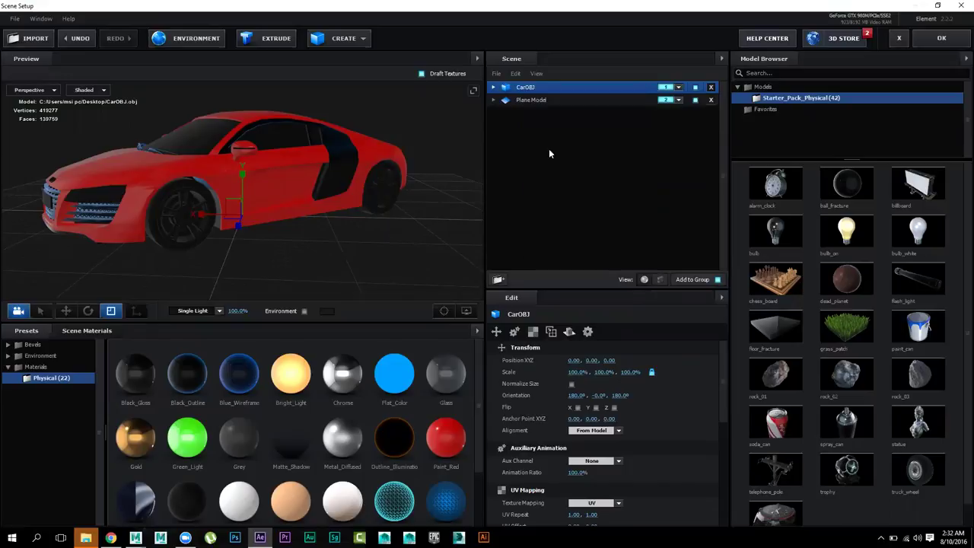
# Step: Apply the scene changes and orbit the camera around the car in the composition
pyautogui.click(937, 41)
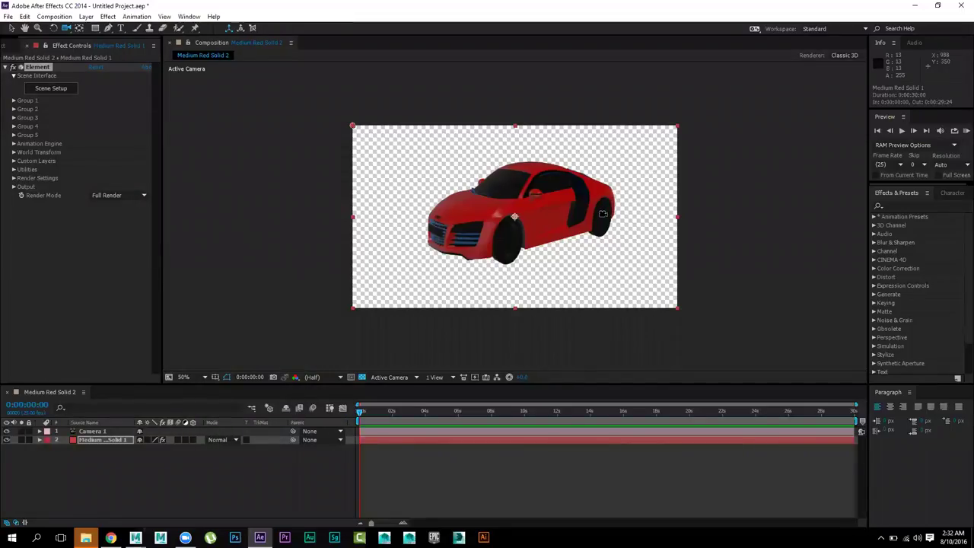
pyautogui.moveTo(515, 255); pyautogui.dragTo(487, 256)
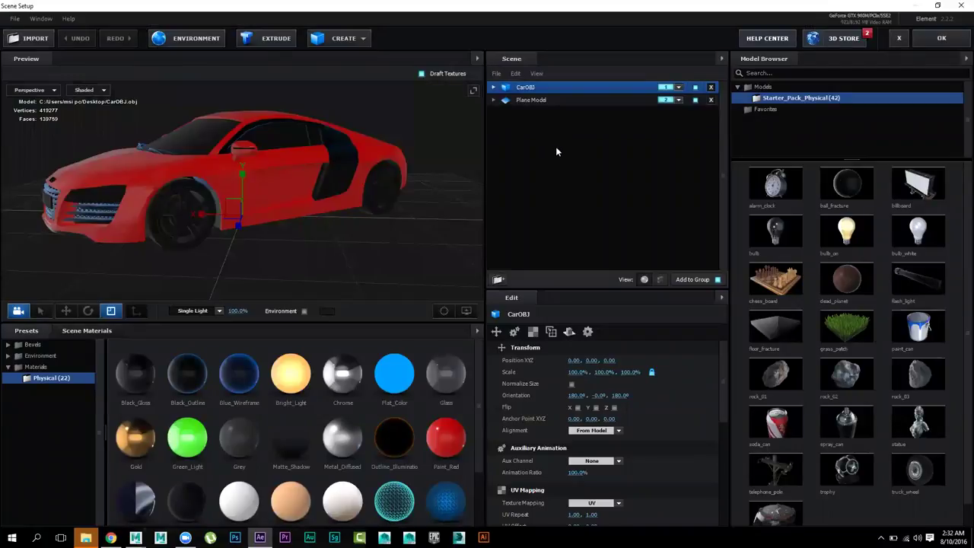
# Step: In the Element scene setup, assign CarOBJ to group 2 and the Plane Model to group 1
pyautogui.click(695, 88)
pyautogui.click(695, 88)
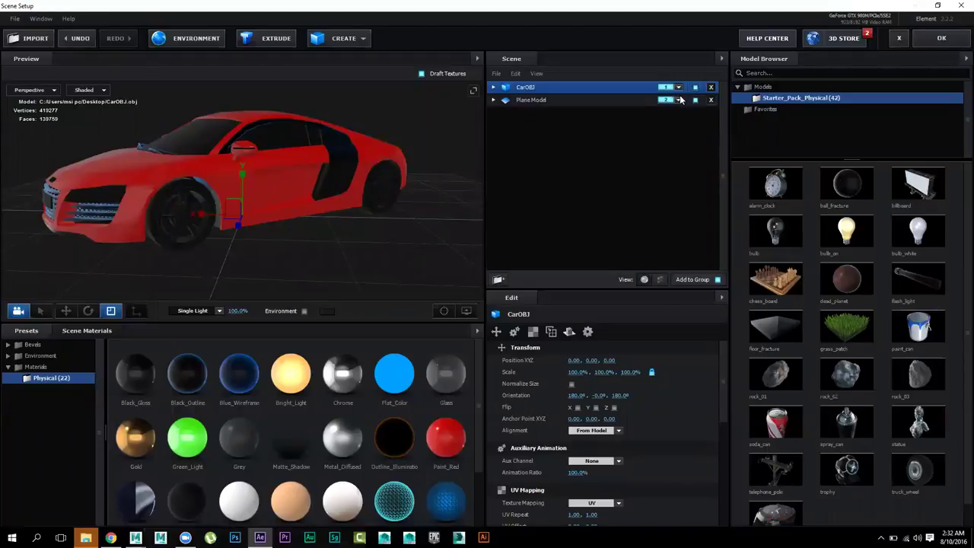
pyautogui.click(678, 87)
pyautogui.click(683, 102)
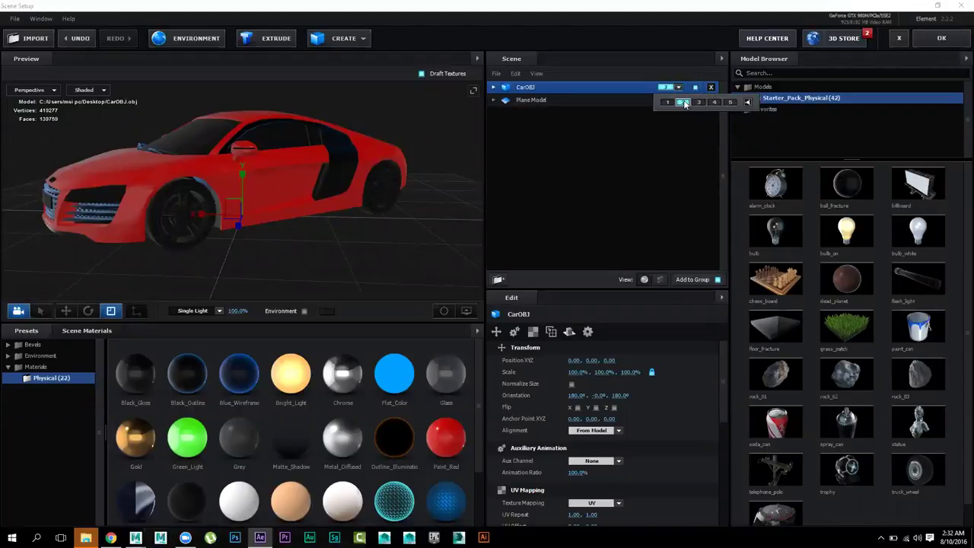
pyautogui.click(679, 100)
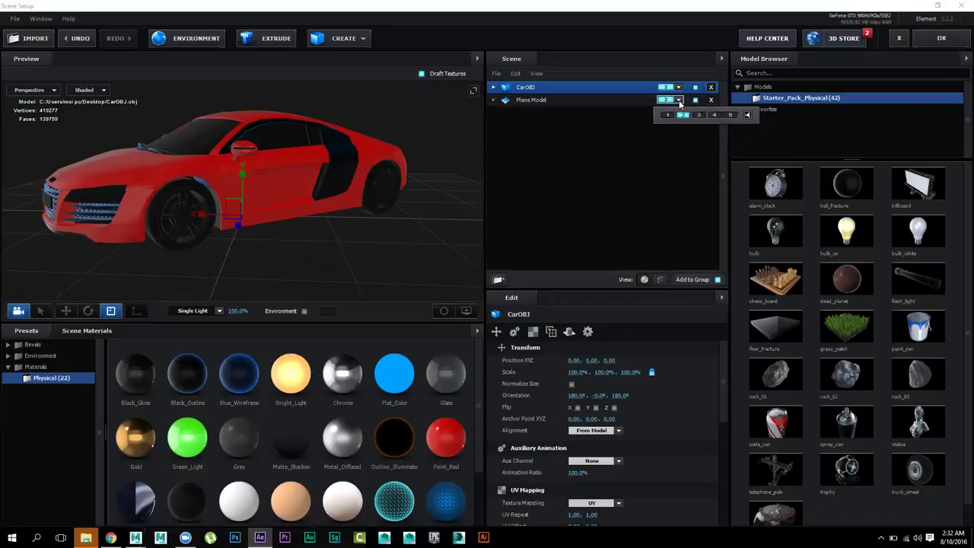
pyautogui.click(640, 143)
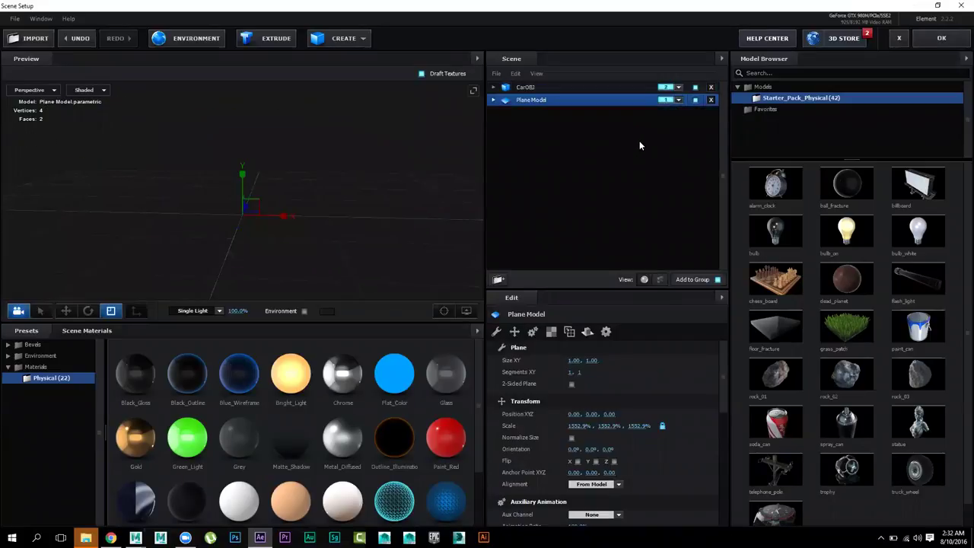
# Step: Assign CarOBJ to group 1 alongside the Plane Model and apply the scene changes to the composition
pyautogui.click(565, 87)
pyautogui.click(565, 97)
pyautogui.click(564, 88)
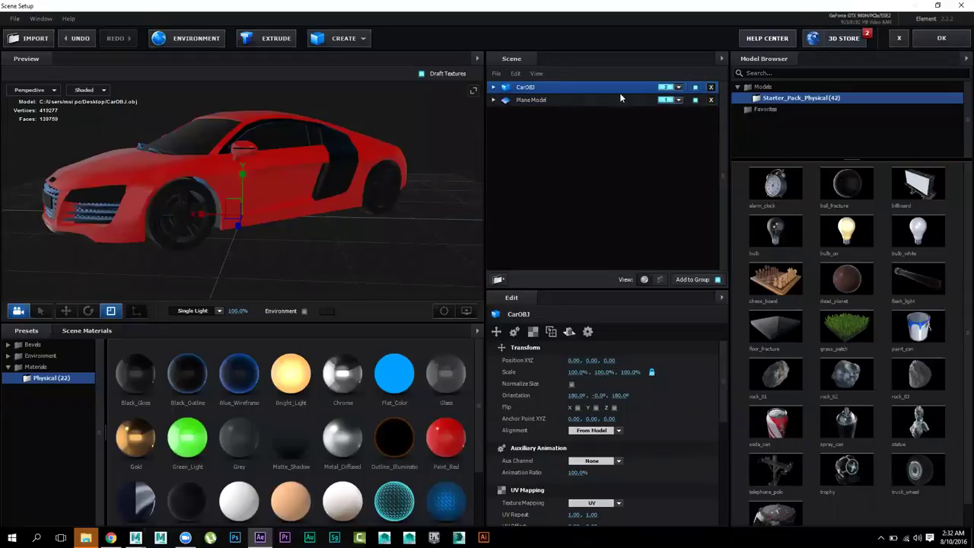
pyautogui.click(679, 88)
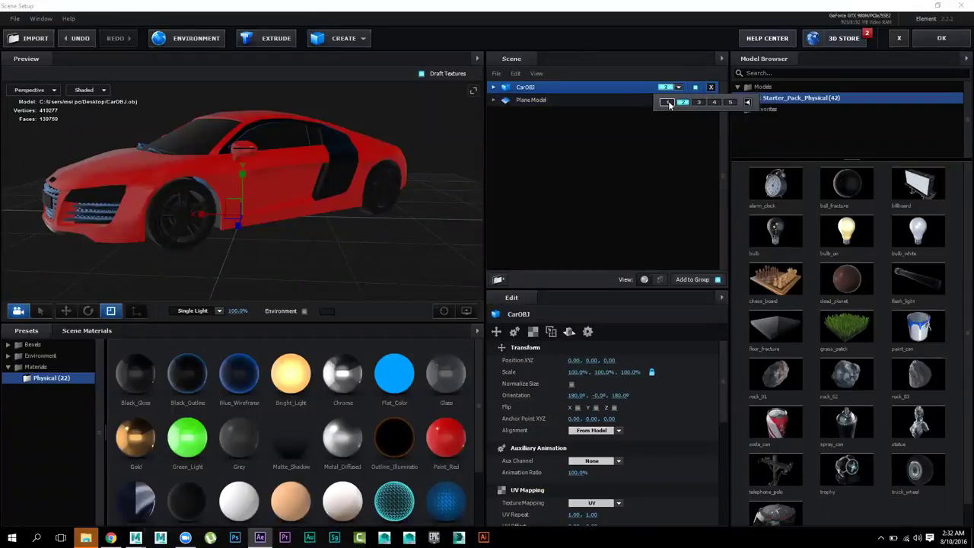
pyautogui.click(667, 102)
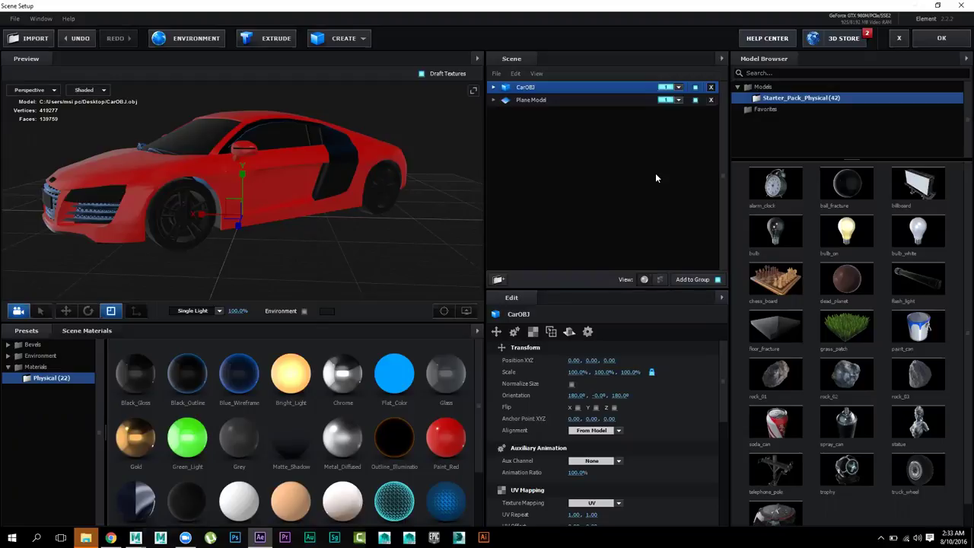
pyautogui.moveTo(342, 224)
pyautogui.mouseDown()
pyautogui.moveTo(382, 235)
pyautogui.moveTo(341, 237)
pyautogui.moveTo(335, 228)
pyautogui.moveTo(351, 236)
pyautogui.mouseUp()
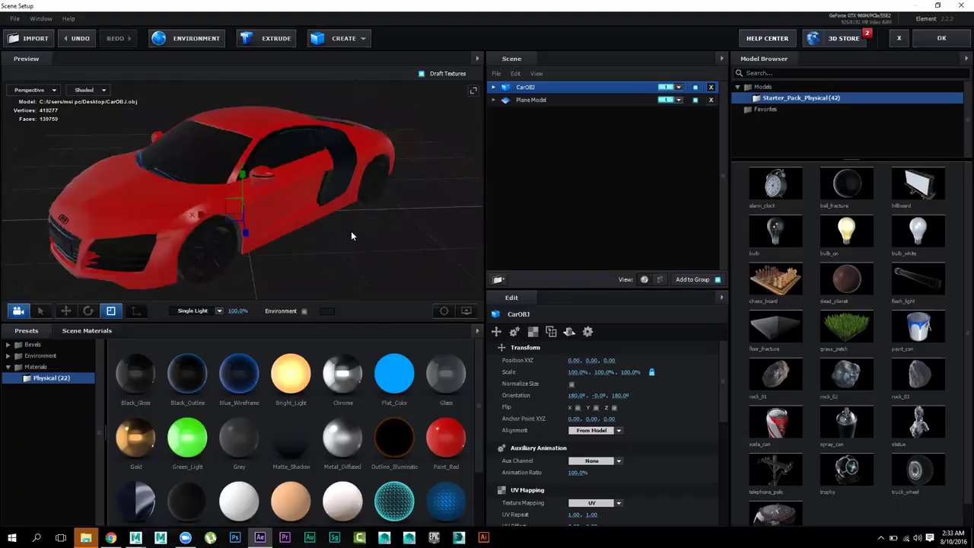
pyautogui.click(941, 38)
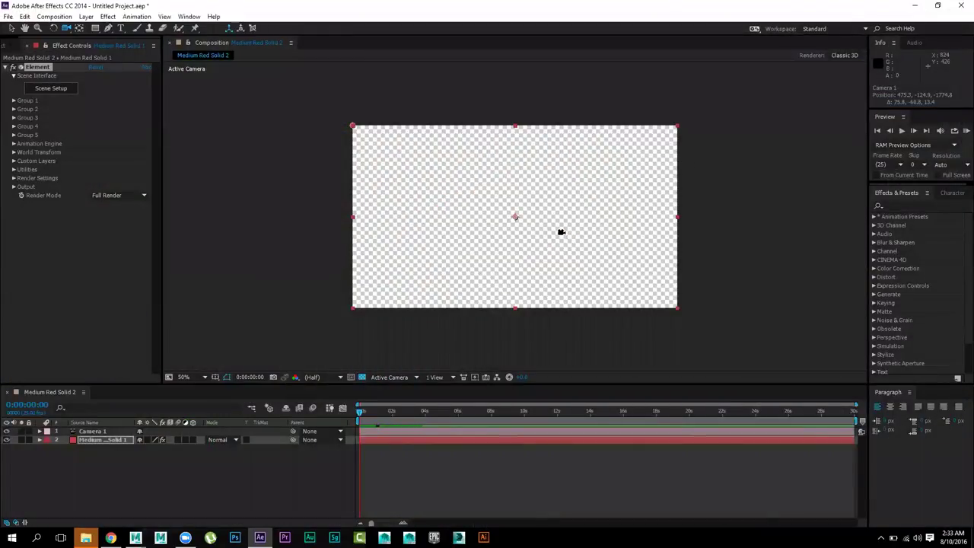
pyautogui.moveTo(551, 230); pyautogui.dragTo(411, 211)
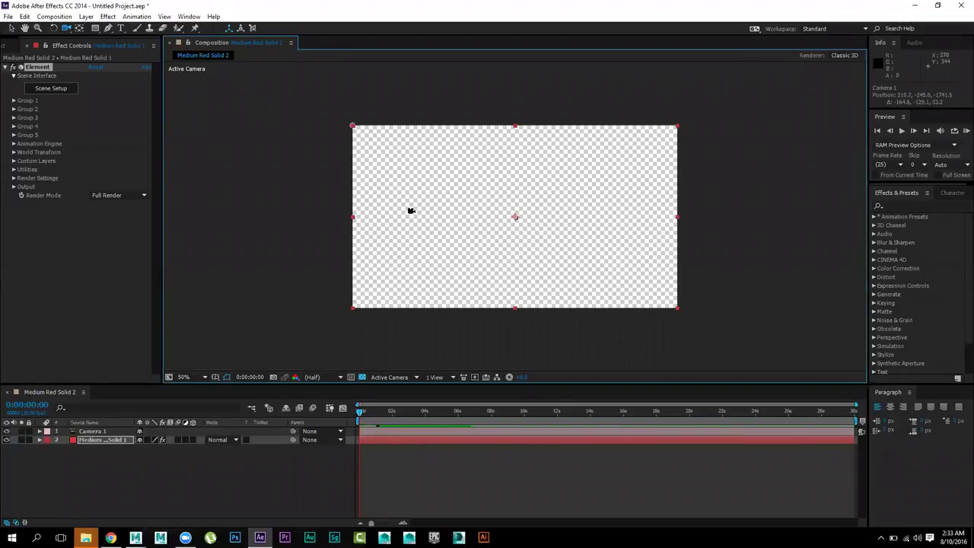
# Step: Reopen the Element scene setup and assign the Plane Model to group 2
pyautogui.click(61, 89)
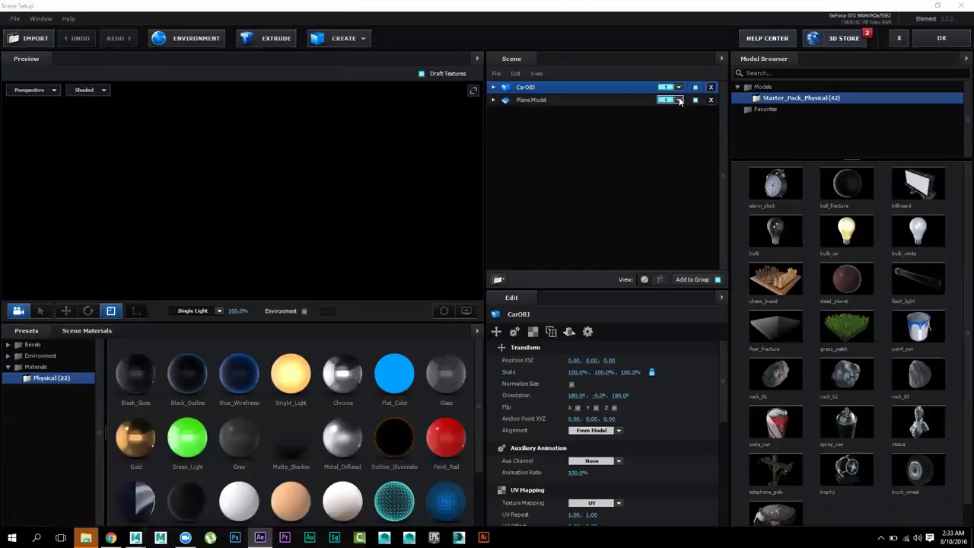
pyautogui.click(680, 101)
pyautogui.click(682, 114)
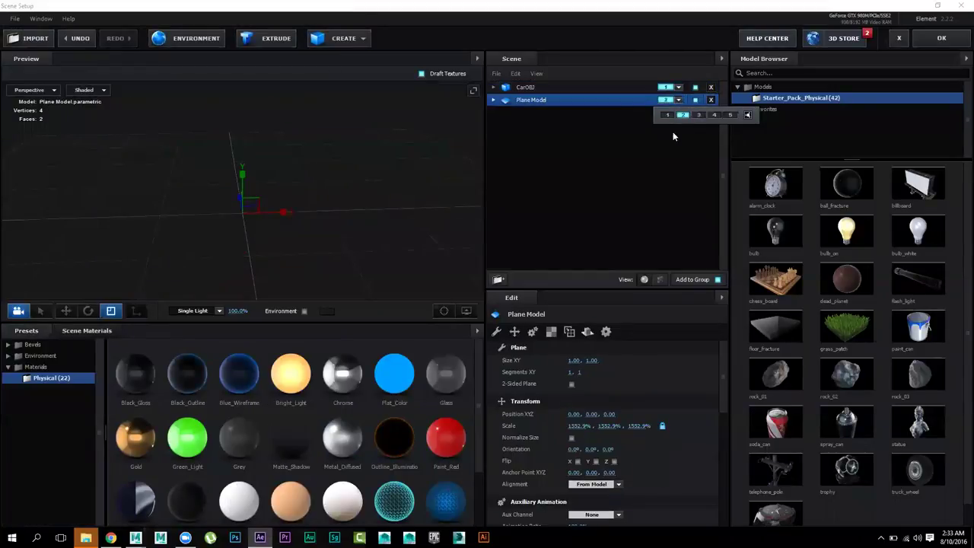
pyautogui.click(577, 88)
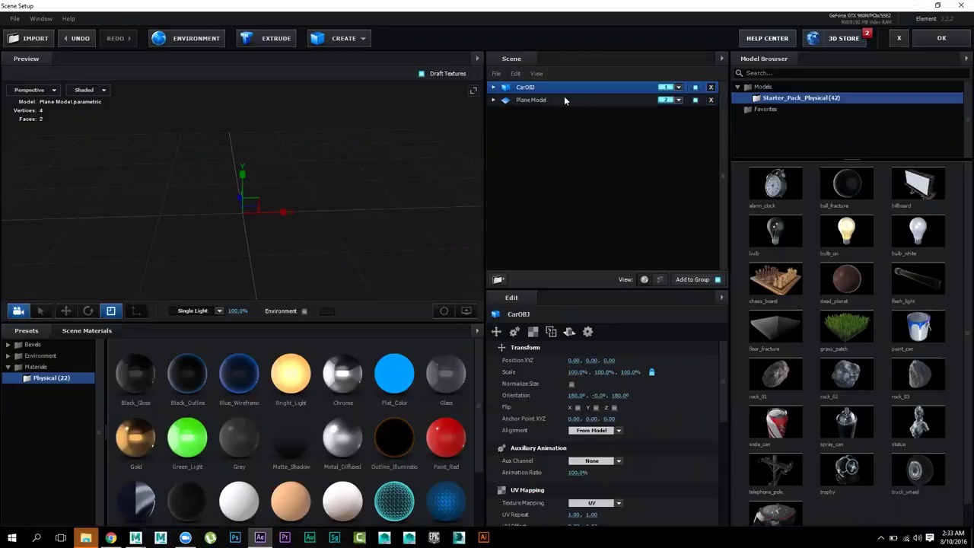
pyautogui.click(564, 98)
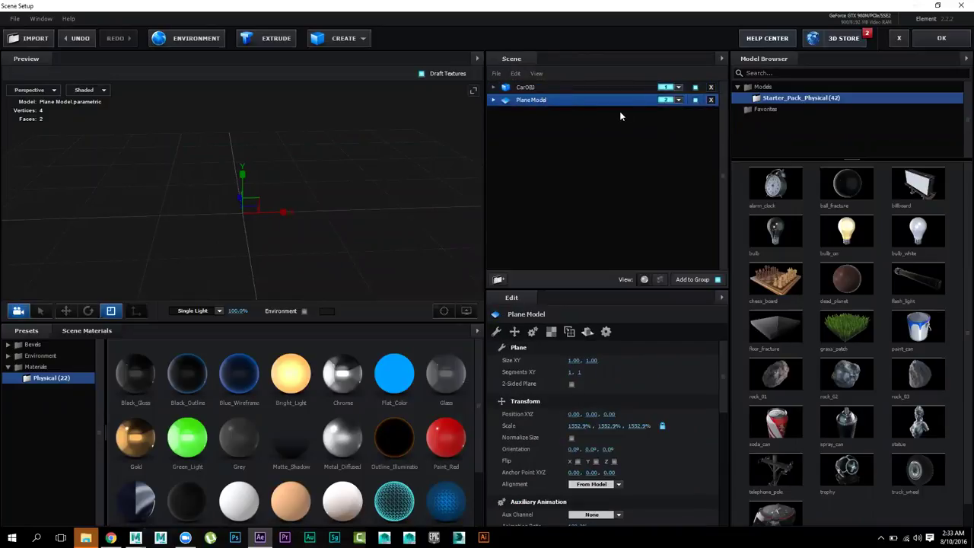
pyautogui.moveTo(357, 208); pyautogui.dragTo(341, 187)
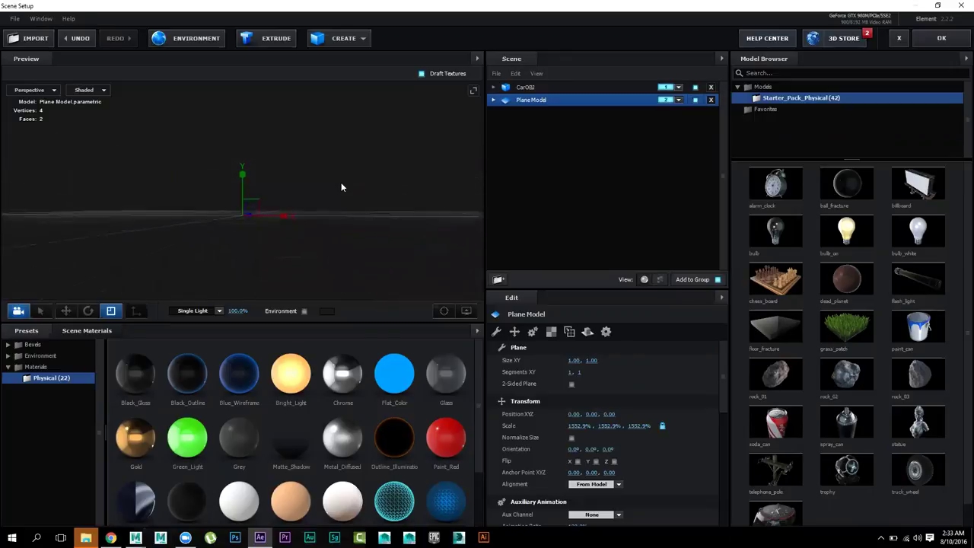
pyautogui.click(573, 88)
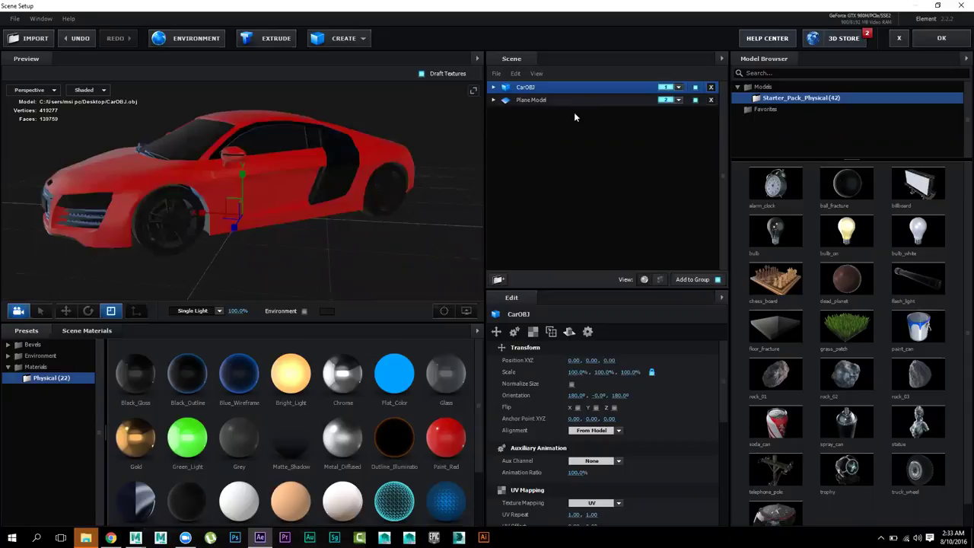
# Step: Apply the Matte_Shadow material to the Plane Model
pyautogui.click(520, 100)
pyautogui.click(493, 100)
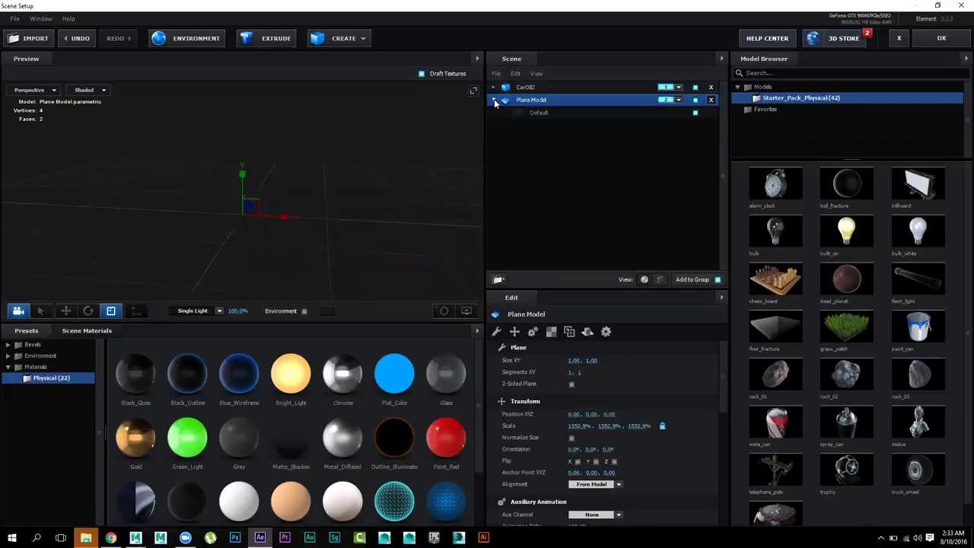
pyautogui.click(557, 113)
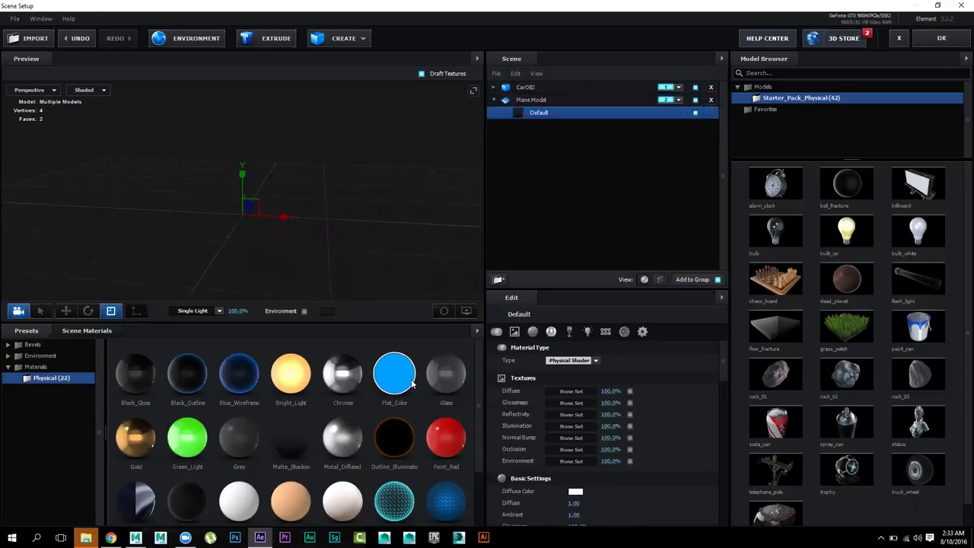
pyautogui.click(295, 445)
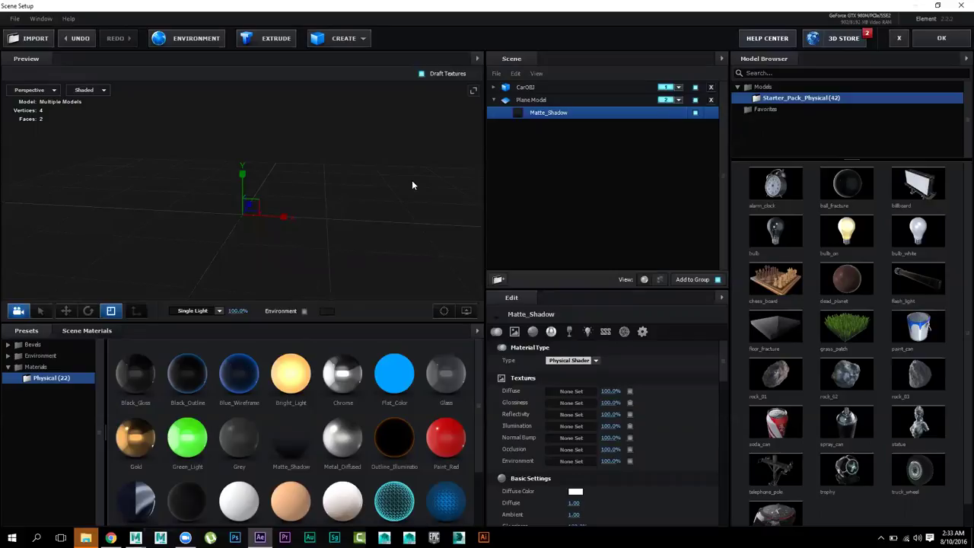
pyautogui.moveTo(308, 205); pyautogui.dragTo(315, 206)
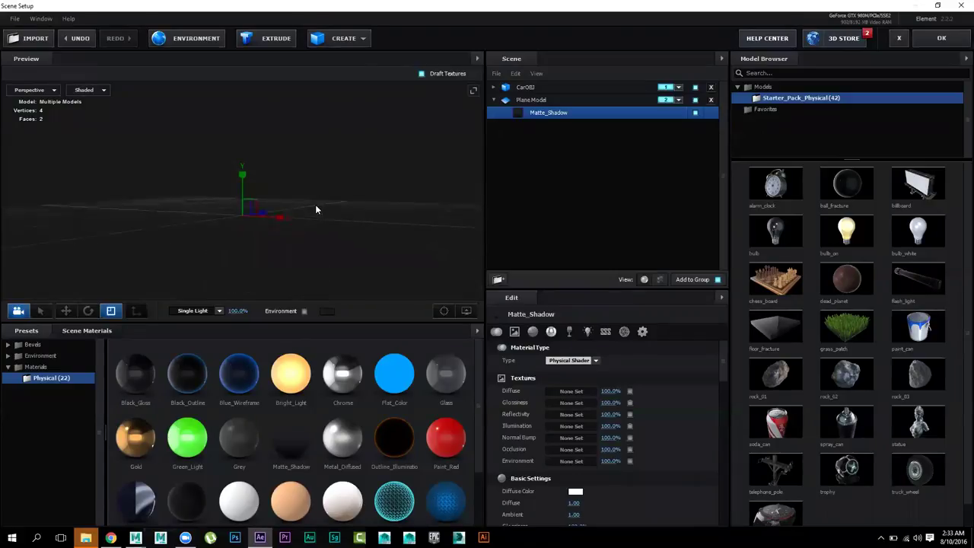
pyautogui.click(567, 87)
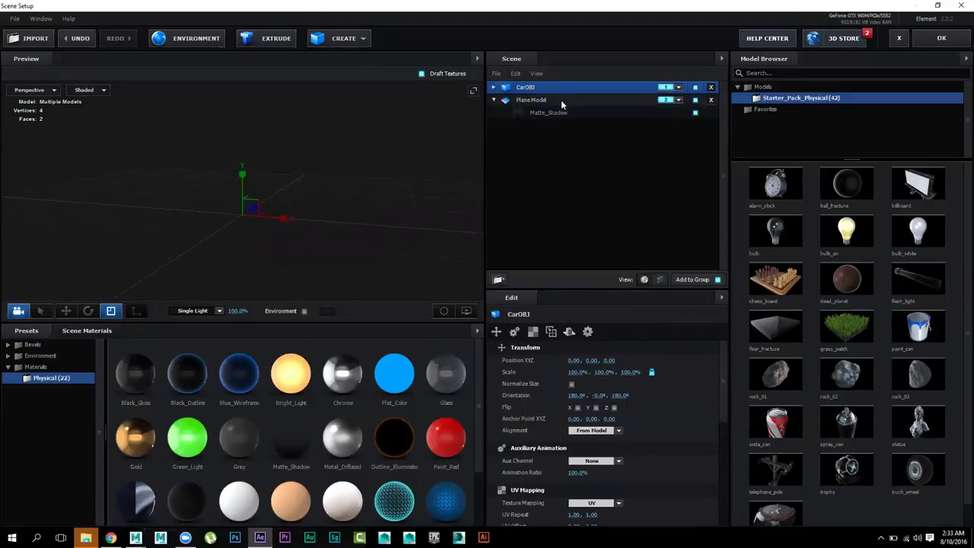
pyautogui.click(561, 99)
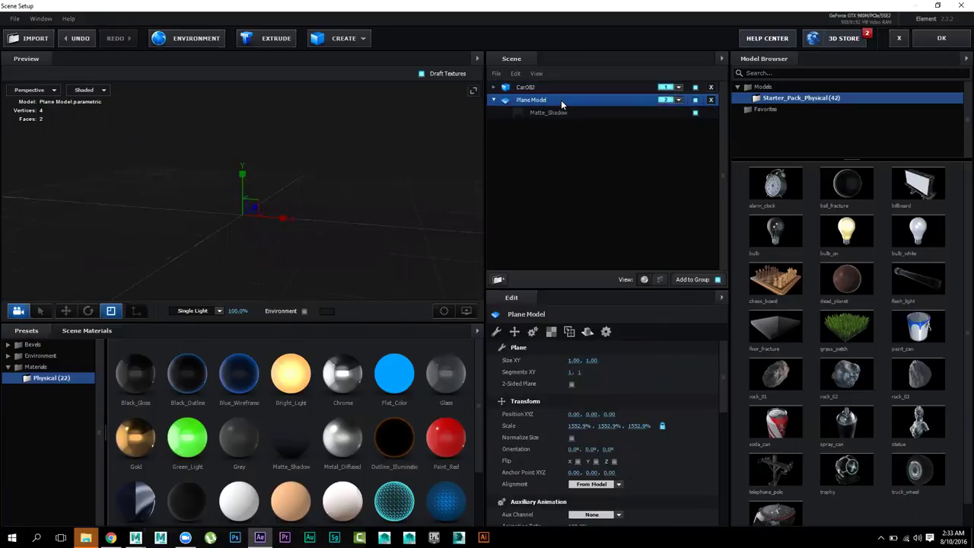
pyautogui.click(558, 88)
pyautogui.click(560, 99)
# Step: Remove all objects from the Element scene
pyautogui.click(496, 74)
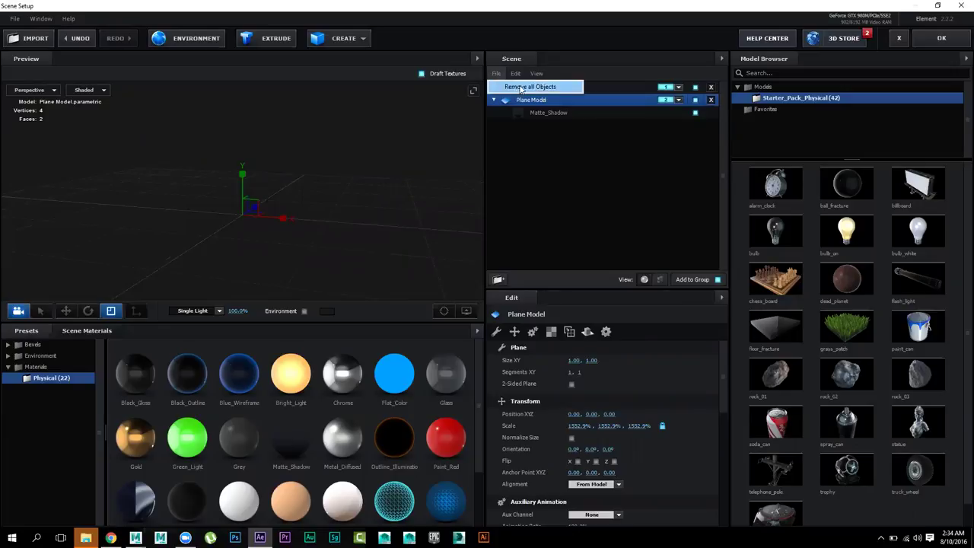
pyautogui.moveTo(516, 76)
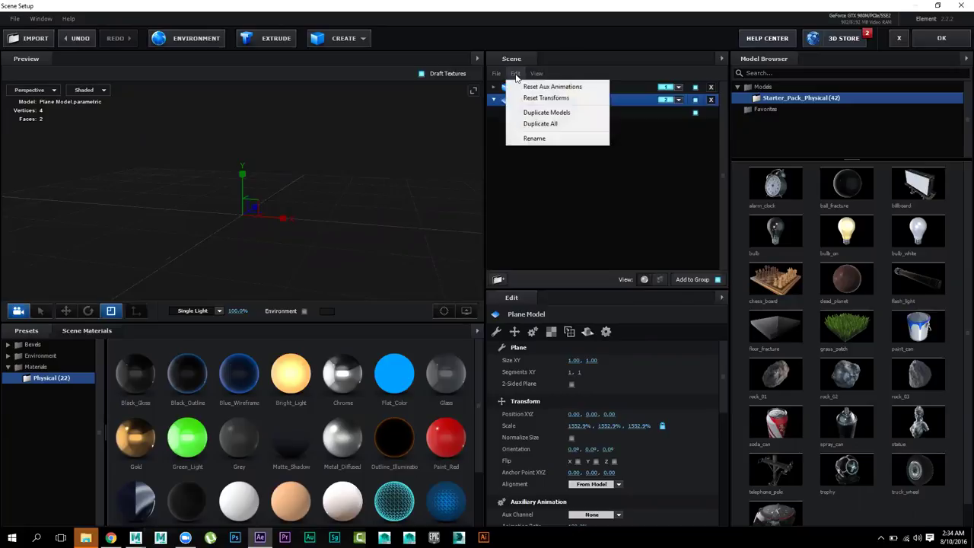
pyautogui.click(606, 200)
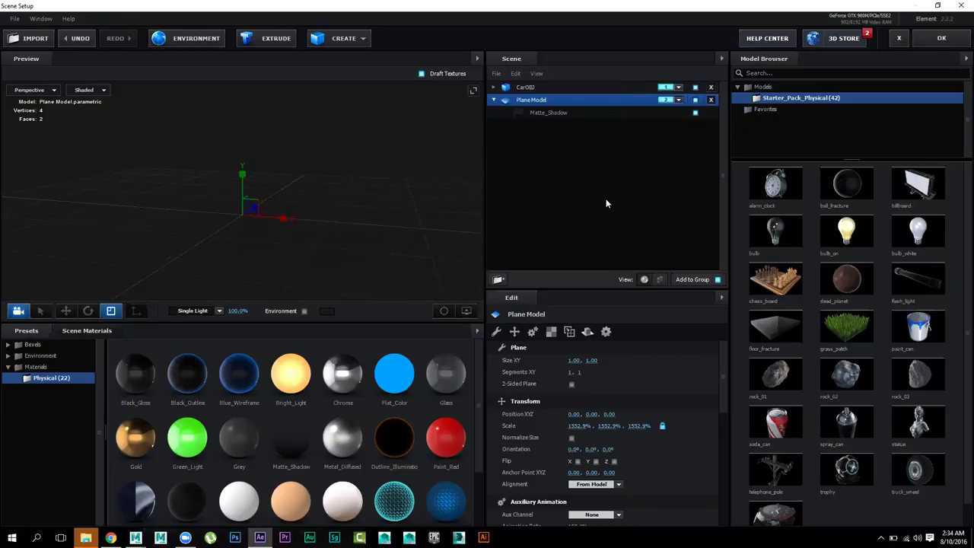
pyautogui.click(496, 73)
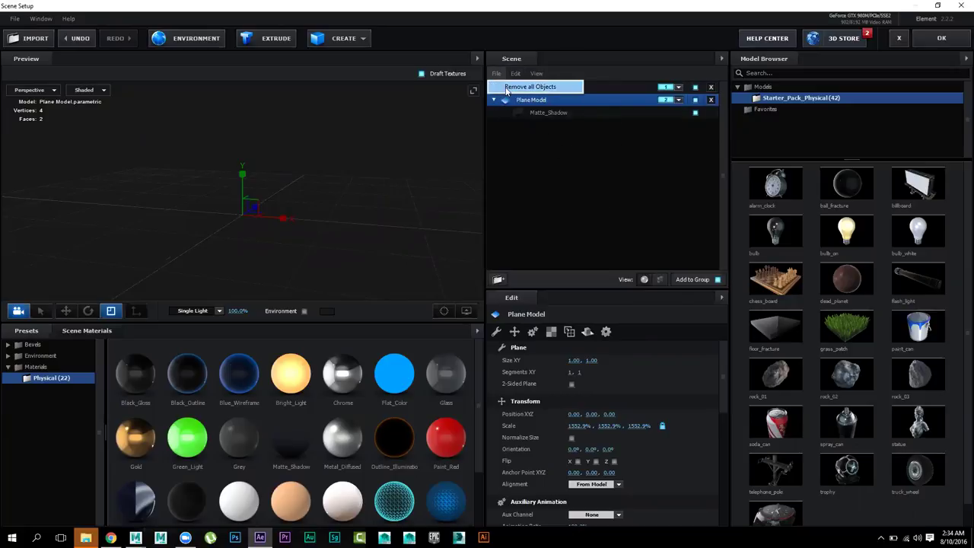
pyautogui.click(504, 85)
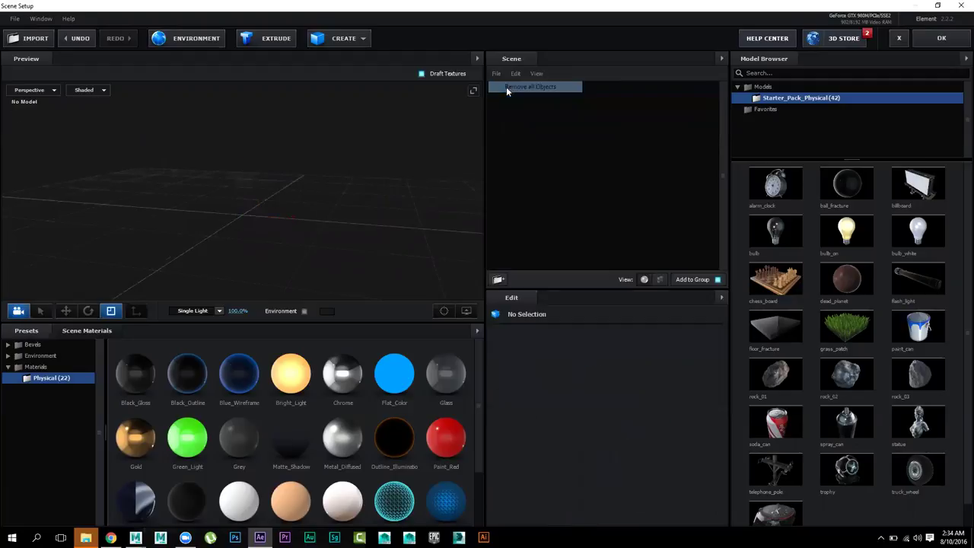
# Step: Import the CarOBJ.obj model as a 3D object into the empty scene
pyautogui.click(15, 19)
pyautogui.moveTo(56, 33)
pyautogui.click(130, 34)
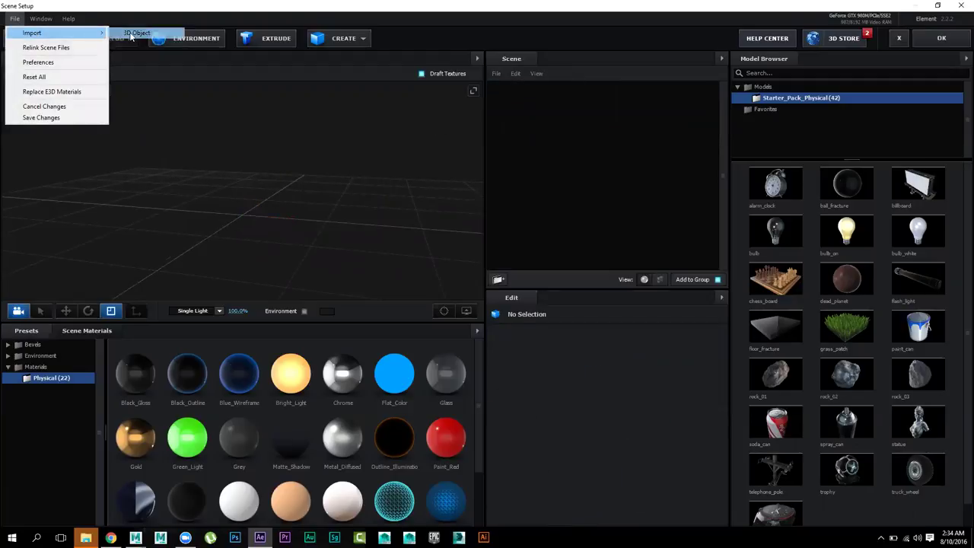
pyautogui.doubleClick(230, 160)
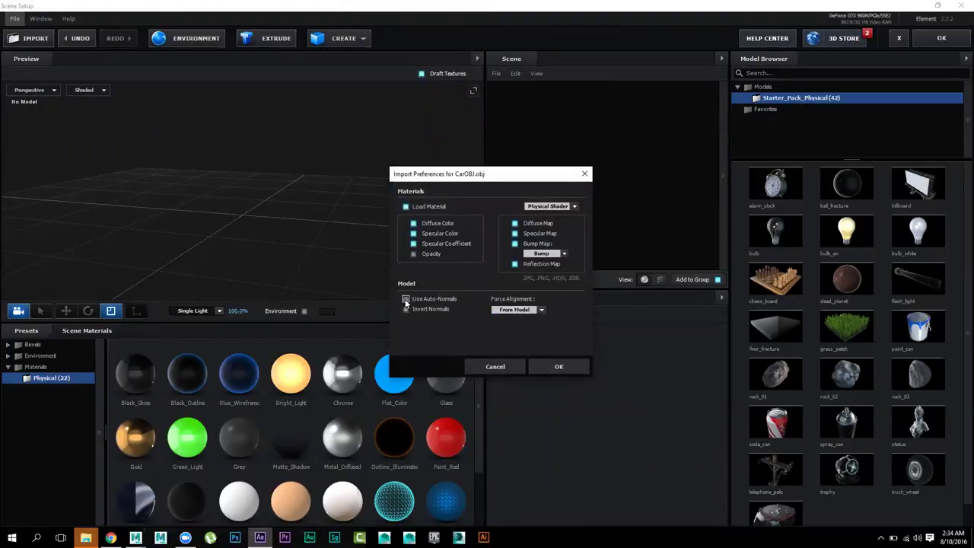
pyautogui.click(571, 367)
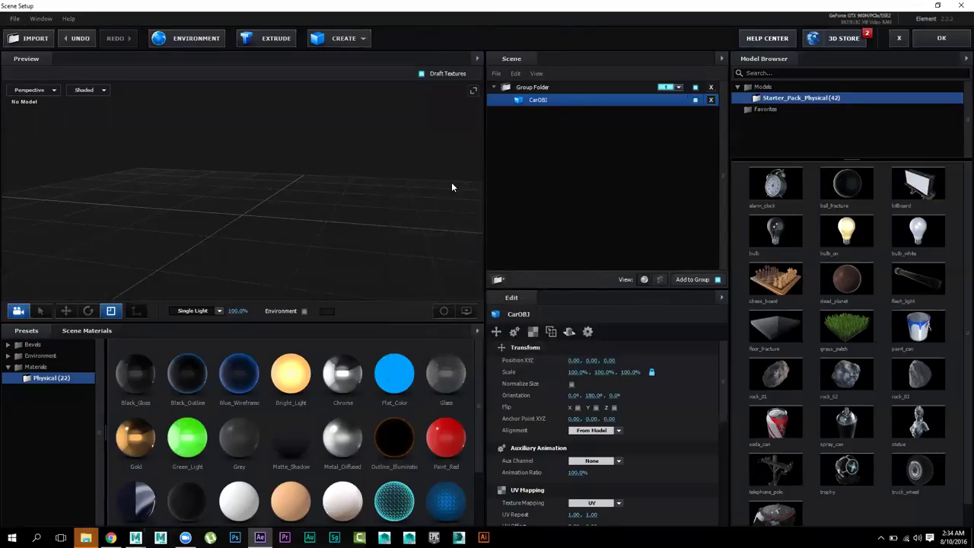
# Step: Collapse the car's group folder and add a new group folder to the scene
pyautogui.click(493, 89)
pyautogui.rightClick(561, 152)
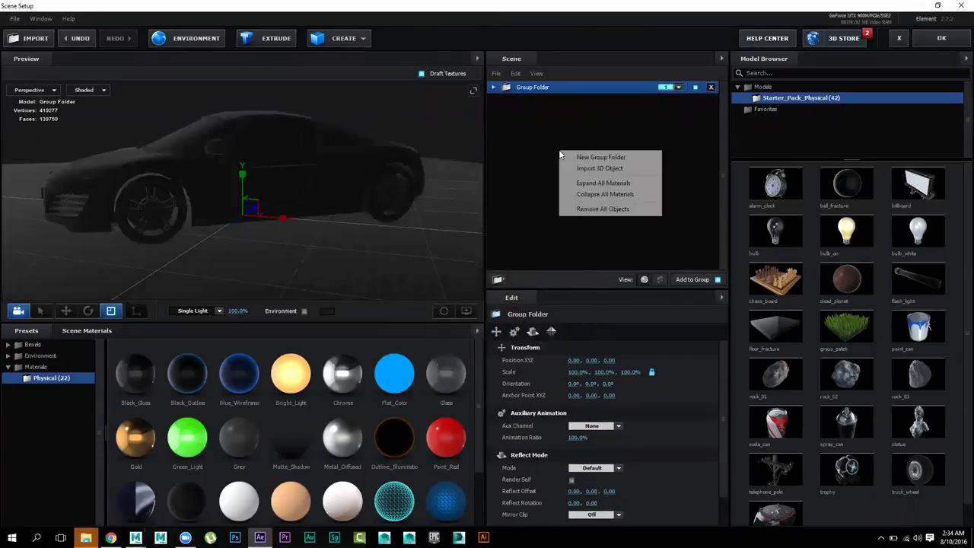
pyautogui.click(587, 158)
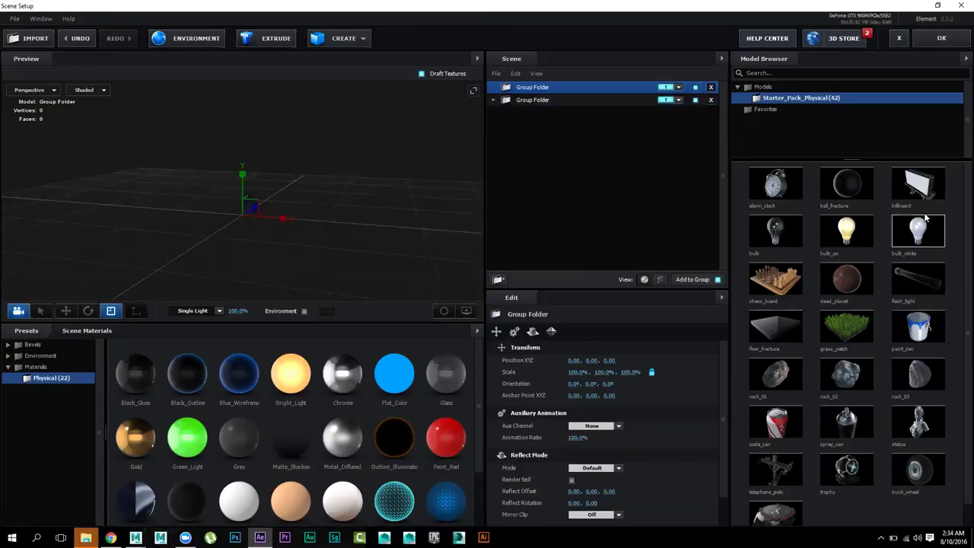
# Step: Create a Plane Model in the new group folder and scale it uniformly to about 1266%
pyautogui.click(343, 38)
pyautogui.click(473, 63)
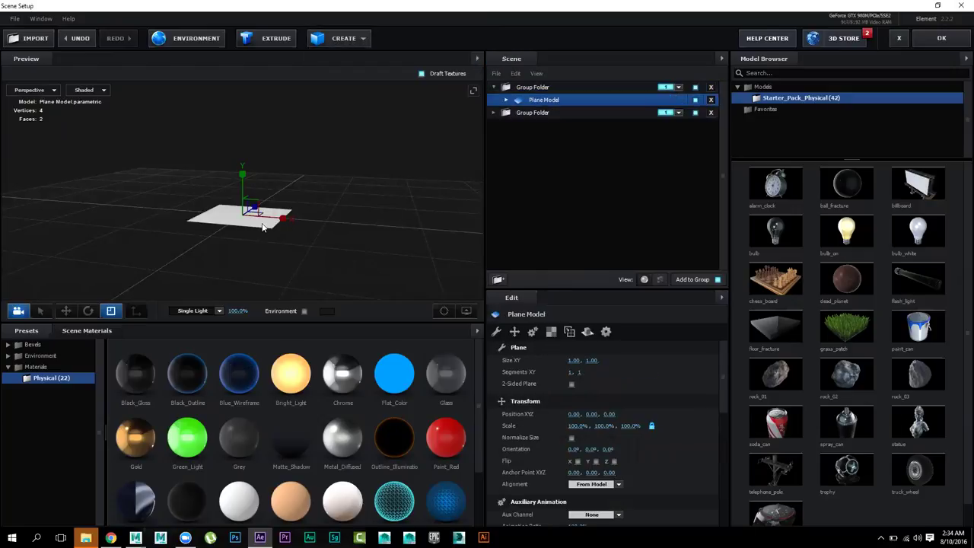
pyautogui.moveTo(248, 212); pyautogui.dragTo(621, 139)
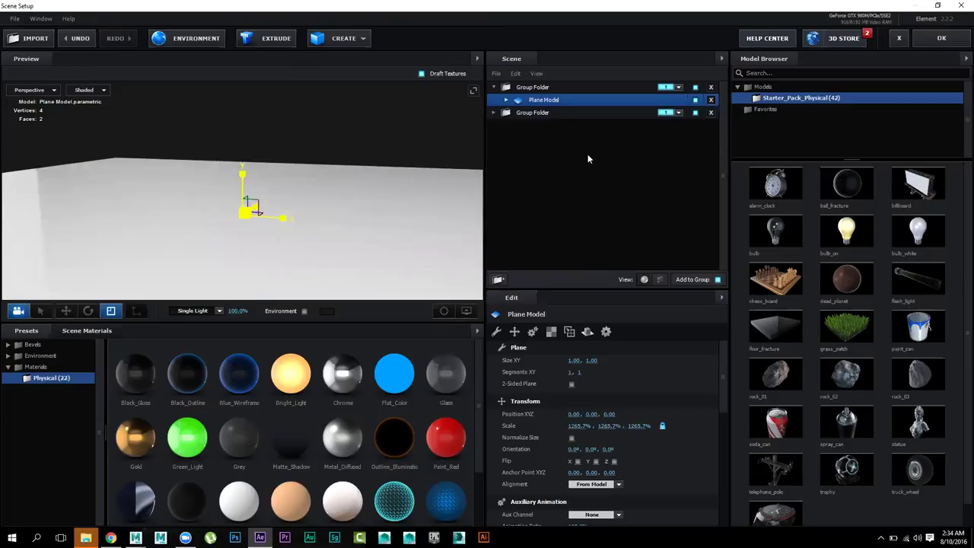
# Step: Collapse the plane's folder and assign the group folder containing the car to group 2
pyautogui.click(494, 88)
pyautogui.click(533, 89)
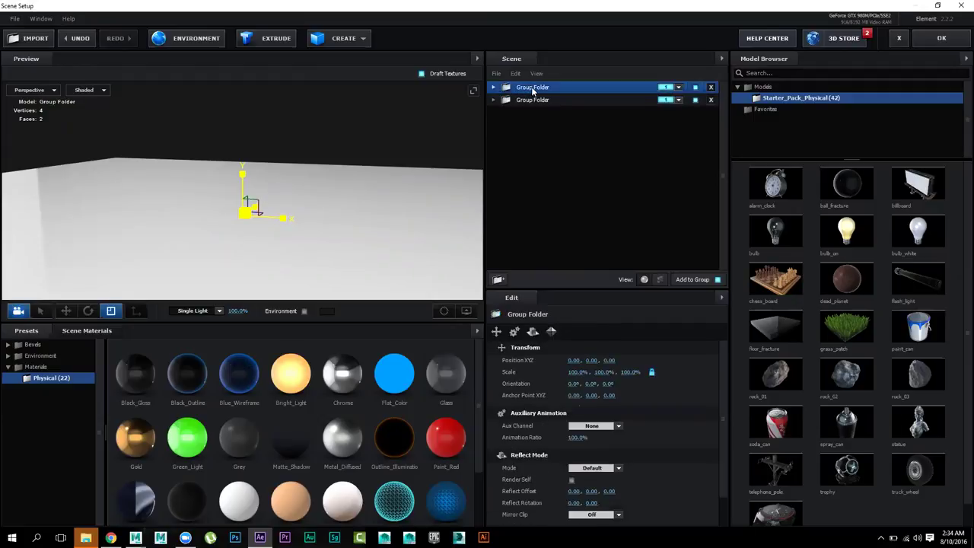
pyautogui.click(597, 100)
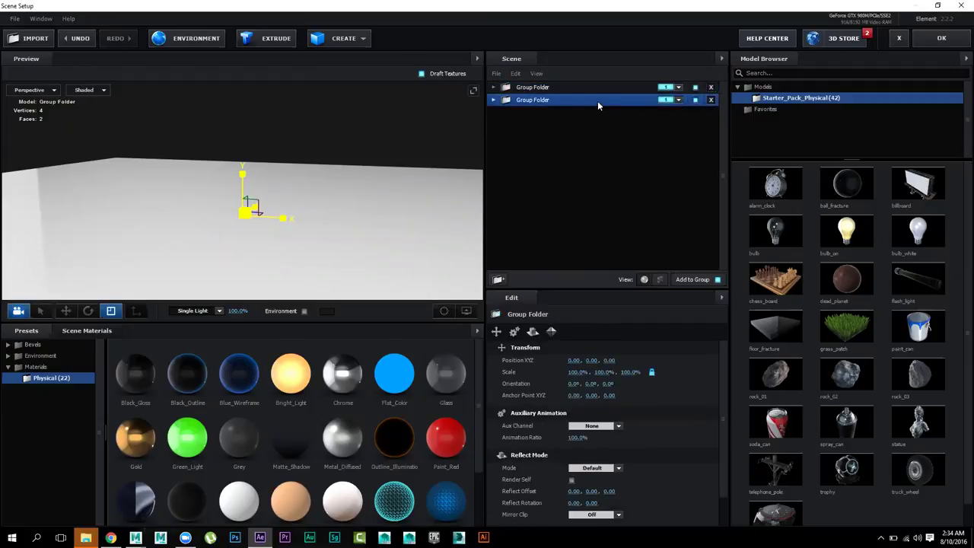
pyautogui.click(677, 100)
pyautogui.click(684, 115)
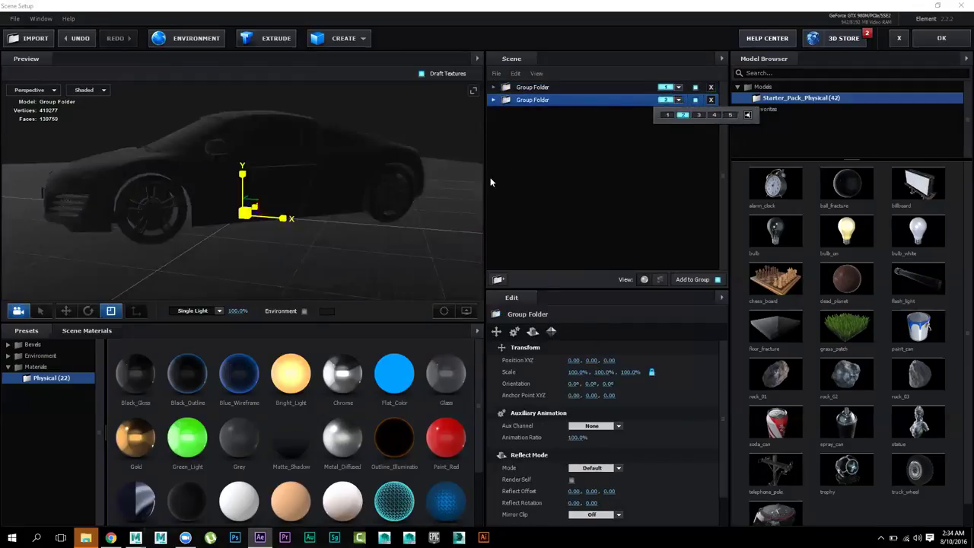
pyautogui.moveTo(327, 233); pyautogui.dragTo(365, 228)
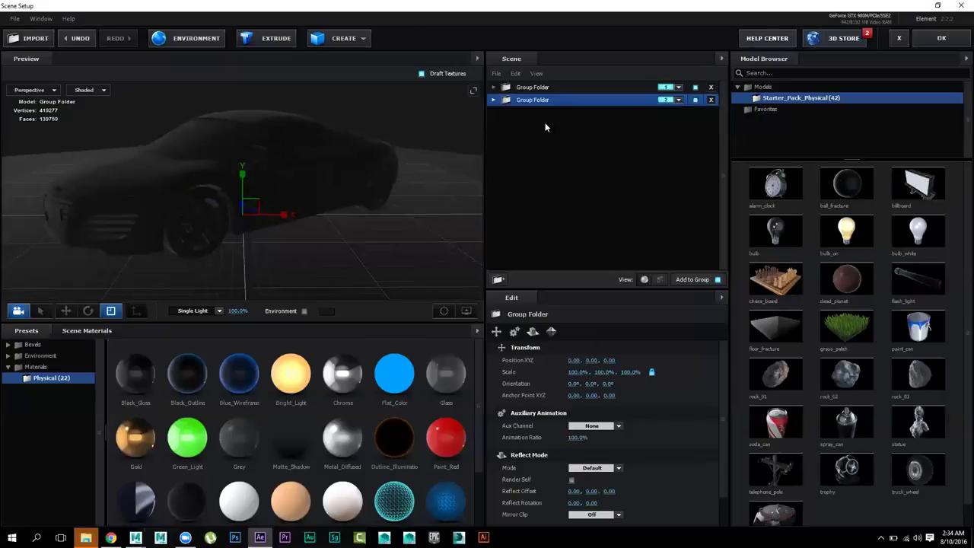
pyautogui.click(551, 89)
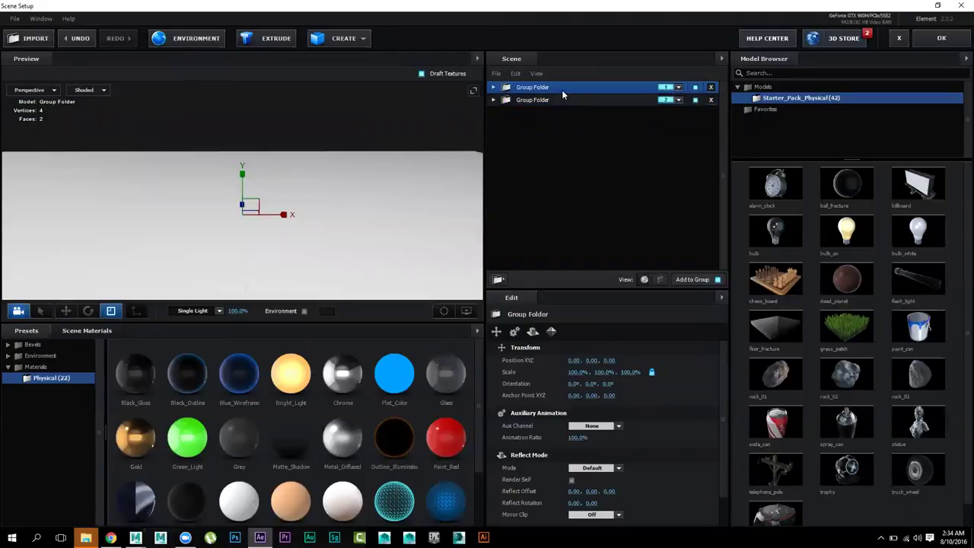
# Step: Reorder the scene so the plane's group folder sits below the car's group folder
pyautogui.moveTo(543, 89); pyautogui.dragTo(543, 104)
pyautogui.click(549, 100)
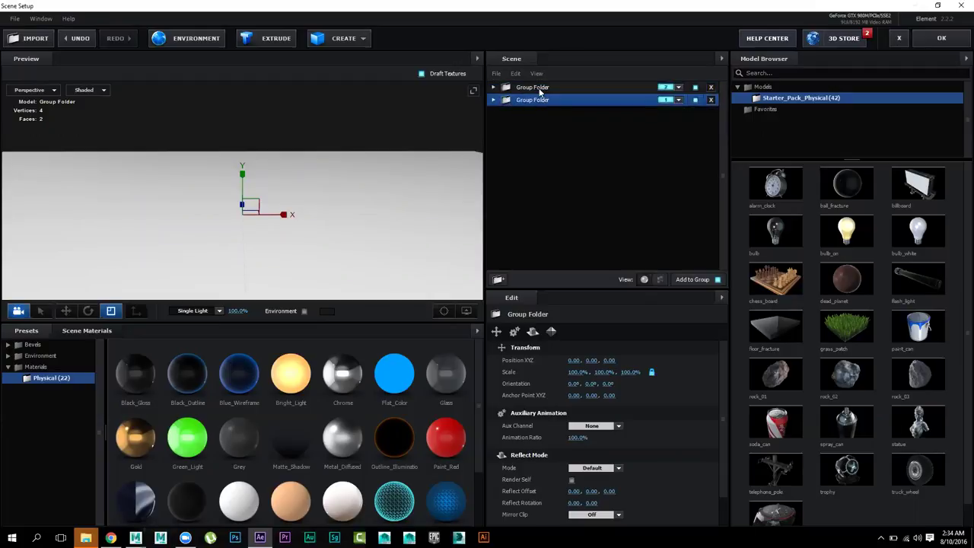
pyautogui.click(539, 88)
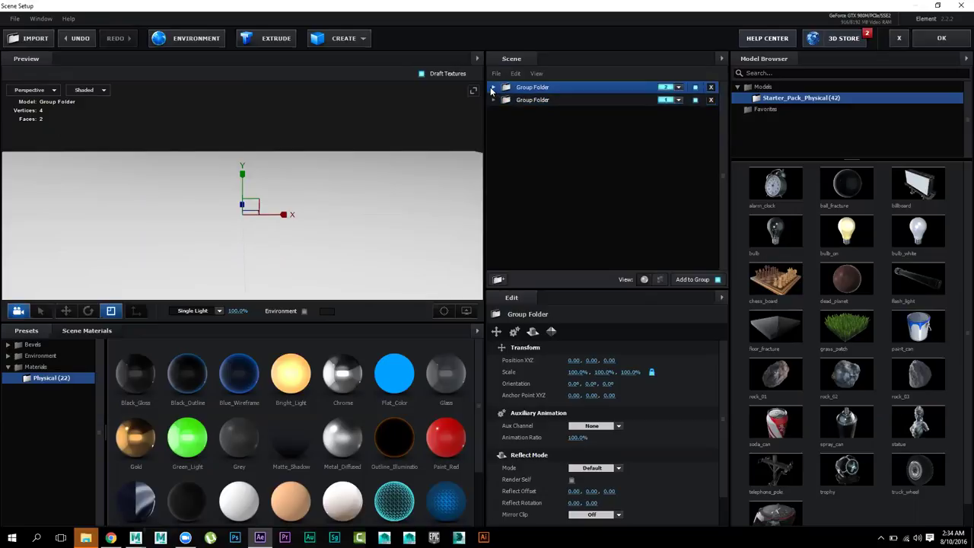
# Step: Expand the CarOBJ model's materials and hide the aiShadowCatcher1SG material
pyautogui.click(492, 88)
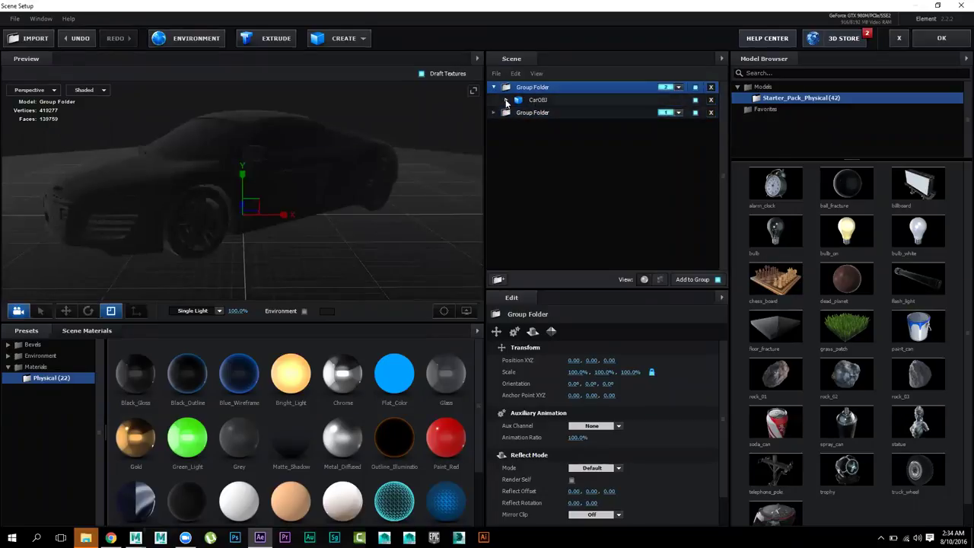
pyautogui.click(507, 100)
pyautogui.scroll(-5, 637, 213)
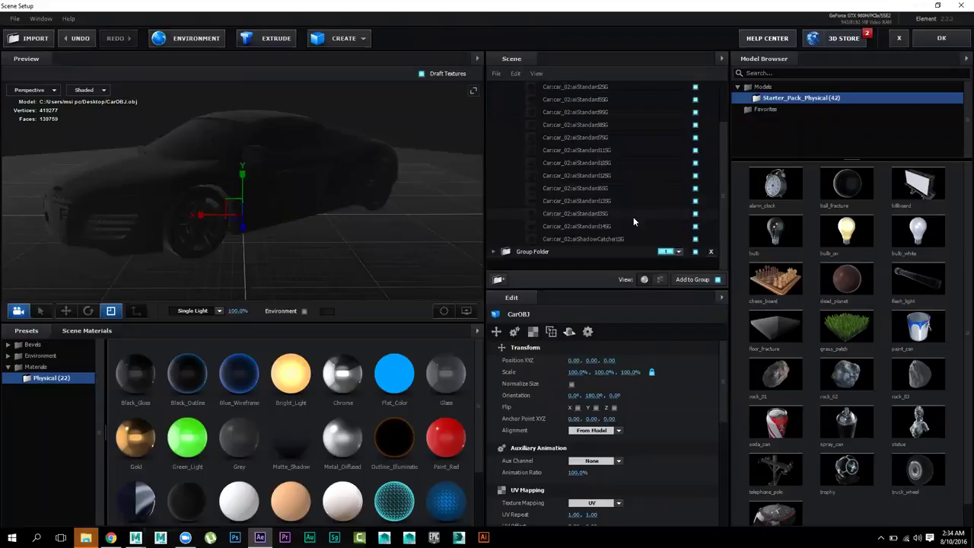
pyautogui.click(695, 239)
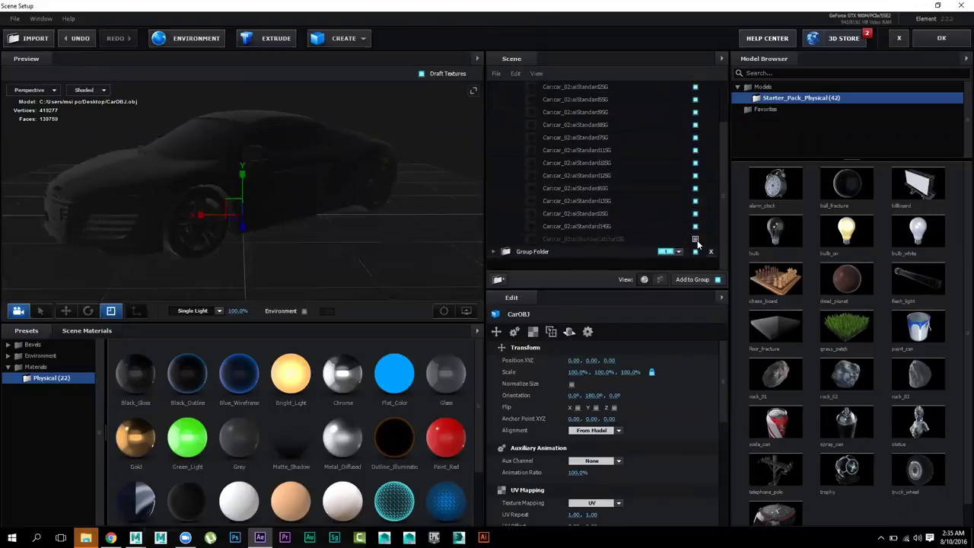
pyautogui.click(616, 238)
pyautogui.rightClick(614, 240)
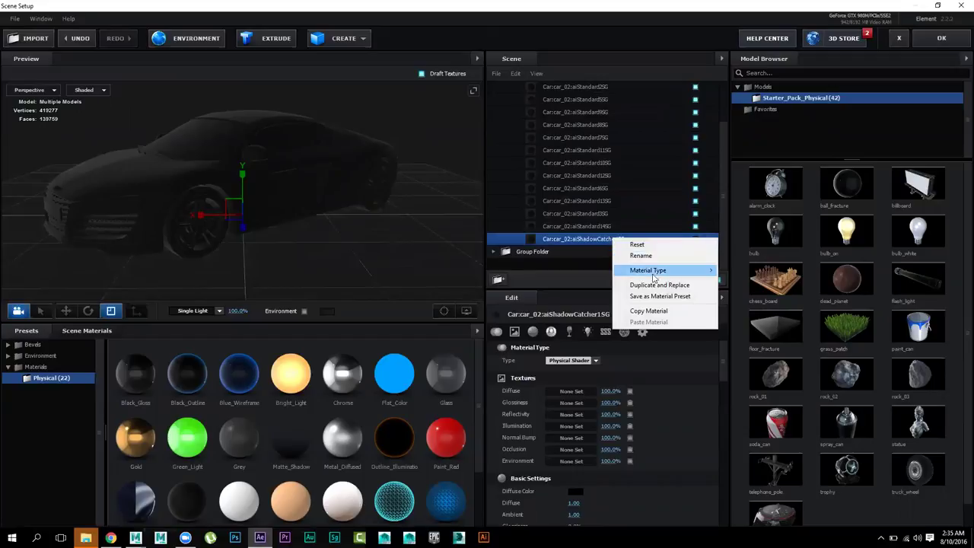
pyautogui.click(569, 225)
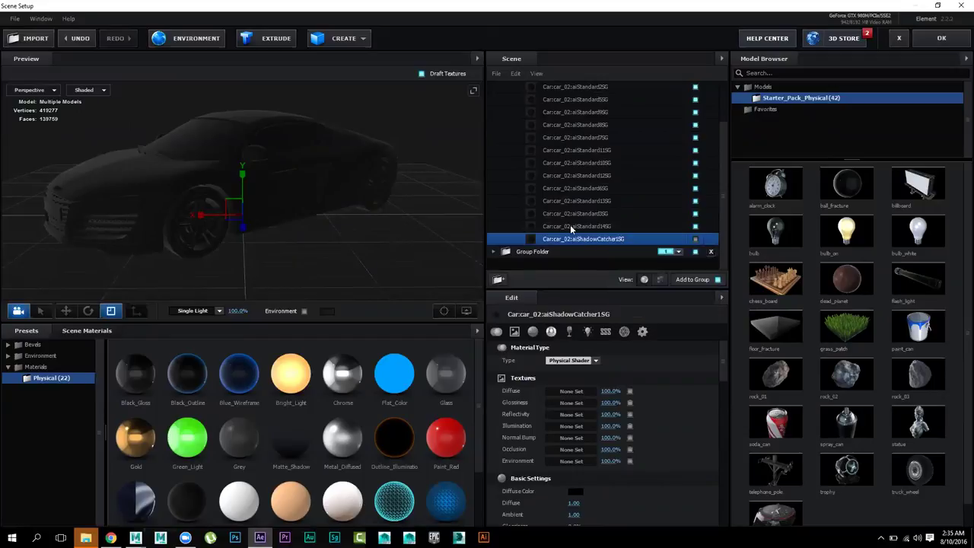
pyautogui.click(570, 226)
pyautogui.click(585, 239)
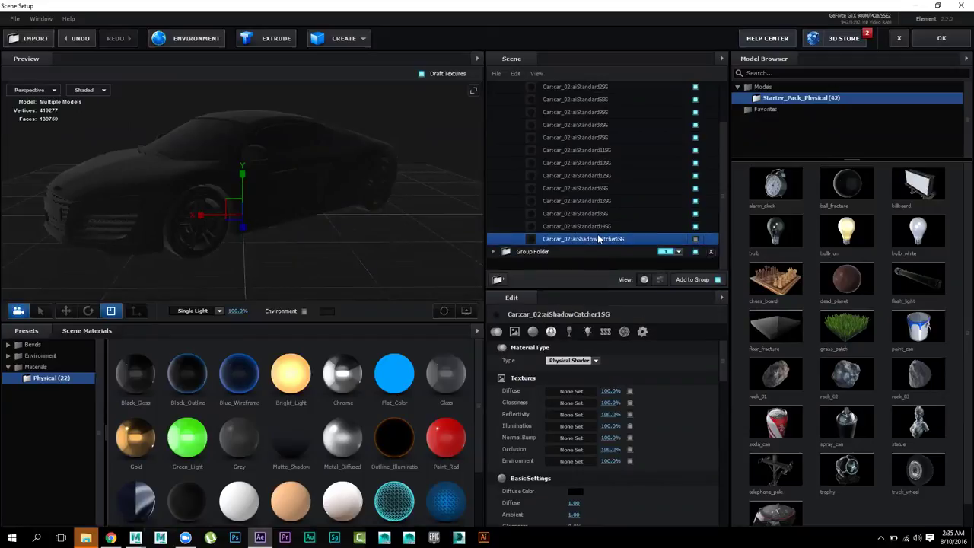
# Step: Show the aiShadowCatcher1SG material again and collapse the CarOBJ model and its group folder
pyautogui.click(696, 240)
pyautogui.scroll(3, 522, 135)
pyautogui.click(501, 102)
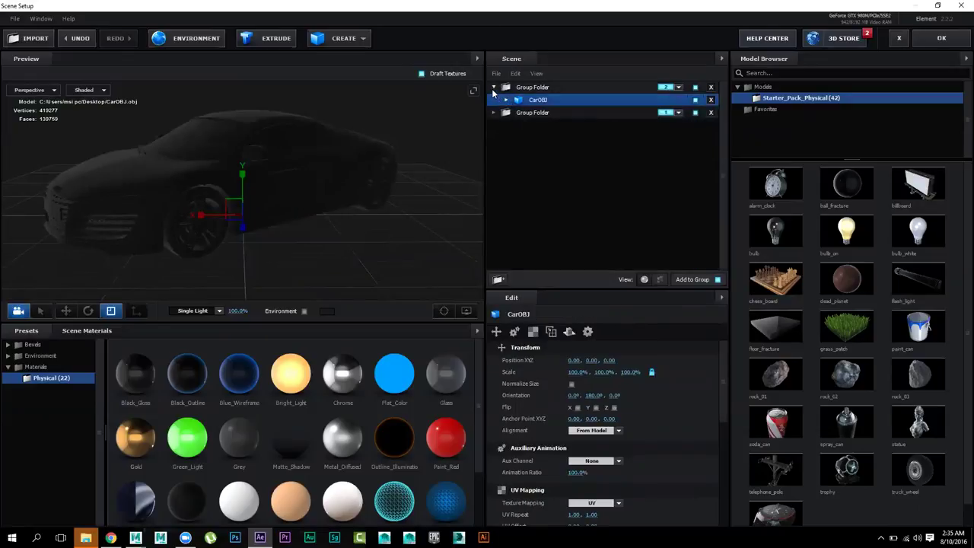
pyautogui.click(493, 88)
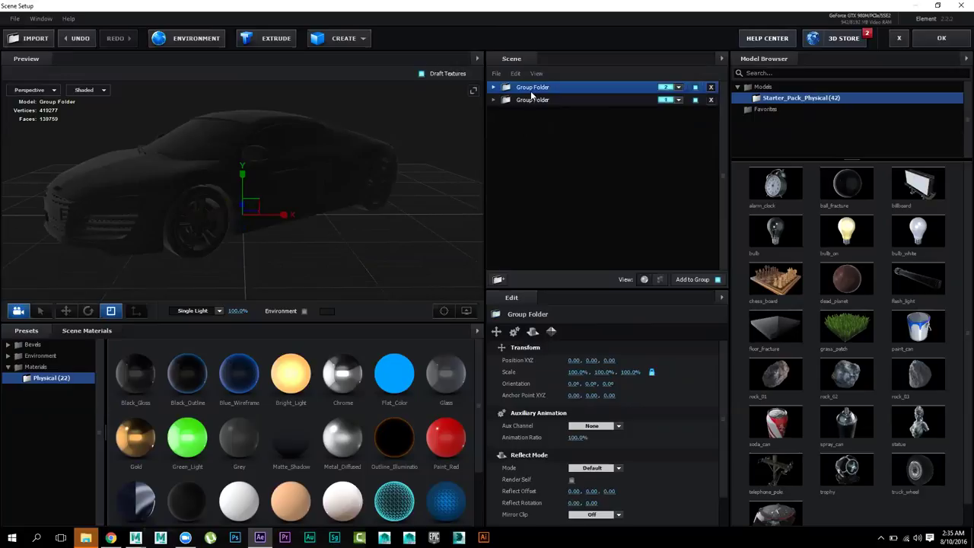
# Step: Assign the car's group folder to group 1 and the plane's group folder to group 2
pyautogui.click(679, 88)
pyautogui.click(667, 100)
pyautogui.click(621, 99)
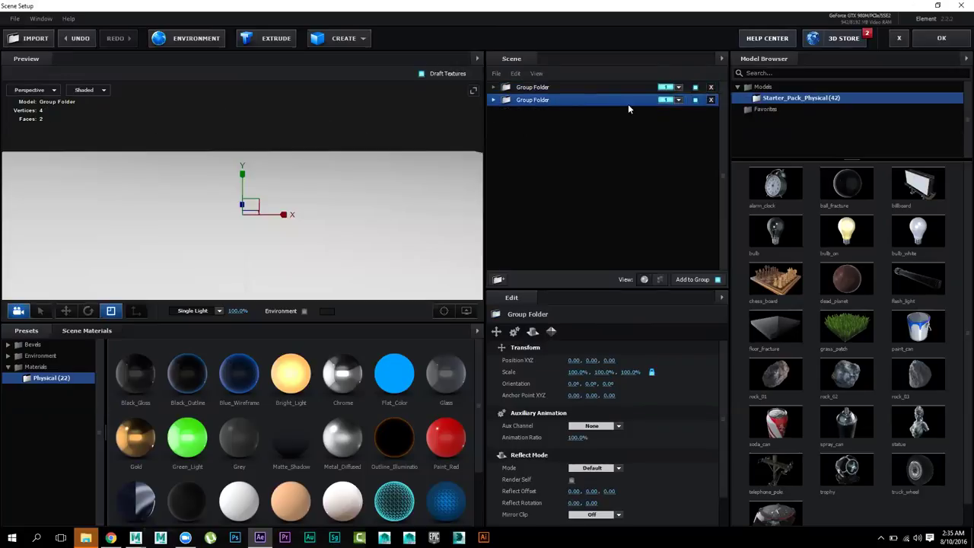
pyautogui.click(678, 100)
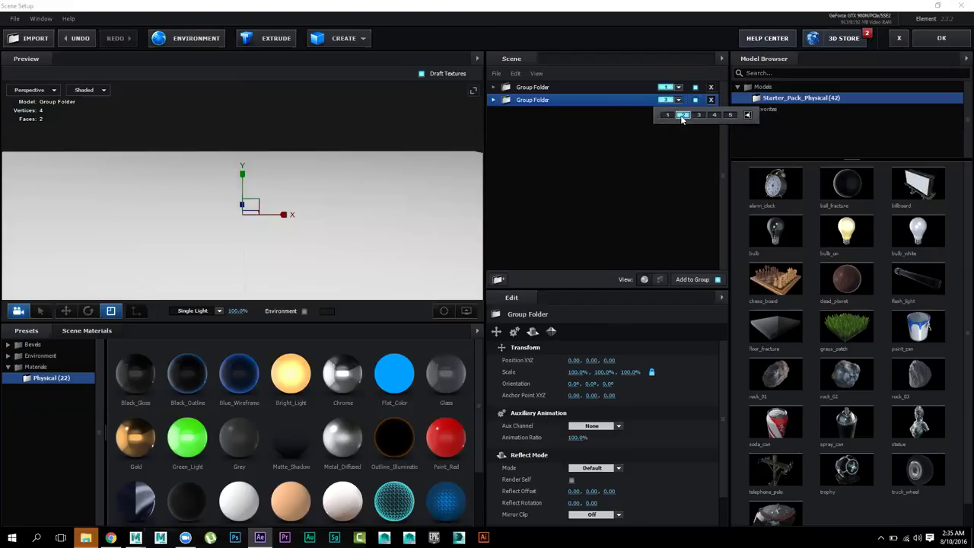
pyautogui.click(339, 209)
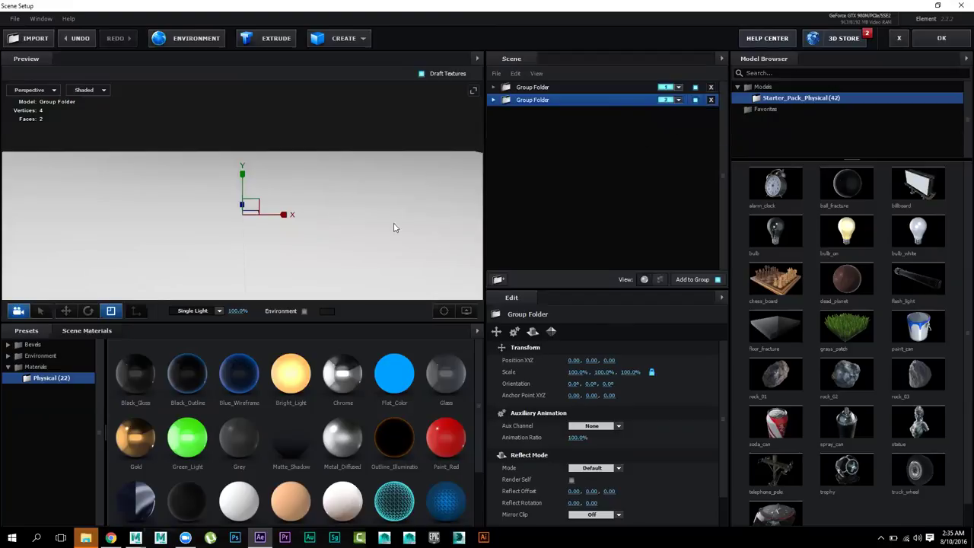
# Step: Apply the Flat_Color material preset to the ground plane
pyautogui.moveTo(397, 379); pyautogui.dragTo(406, 271)
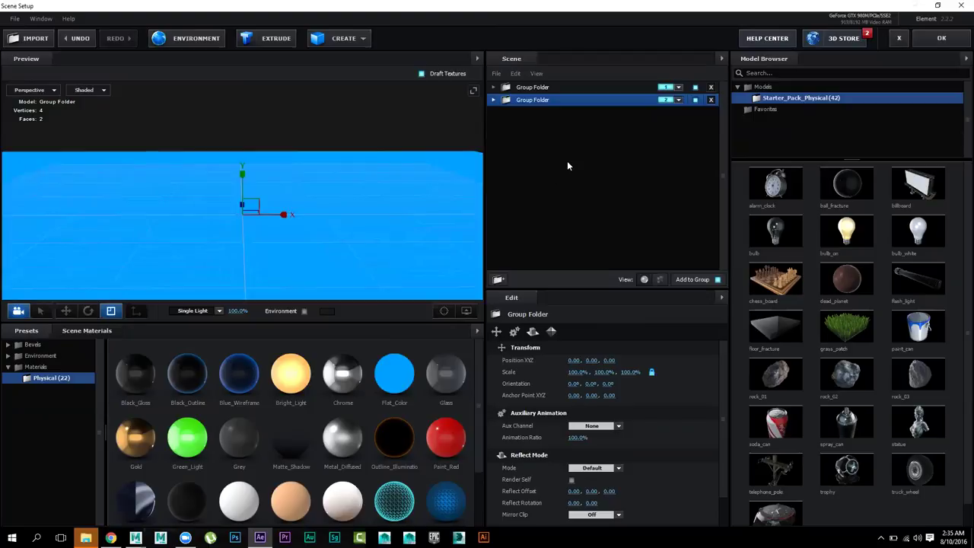
pyautogui.click(539, 87)
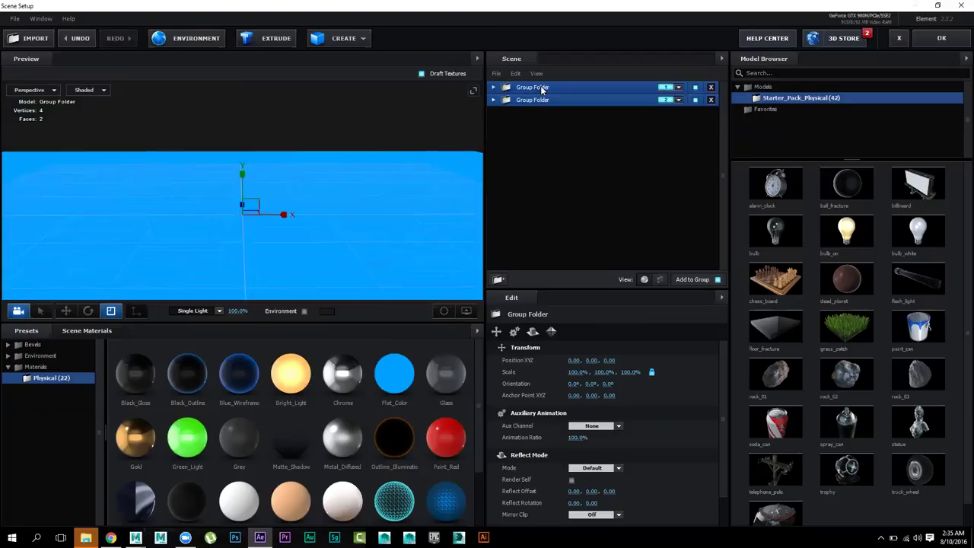
pyautogui.click(494, 73)
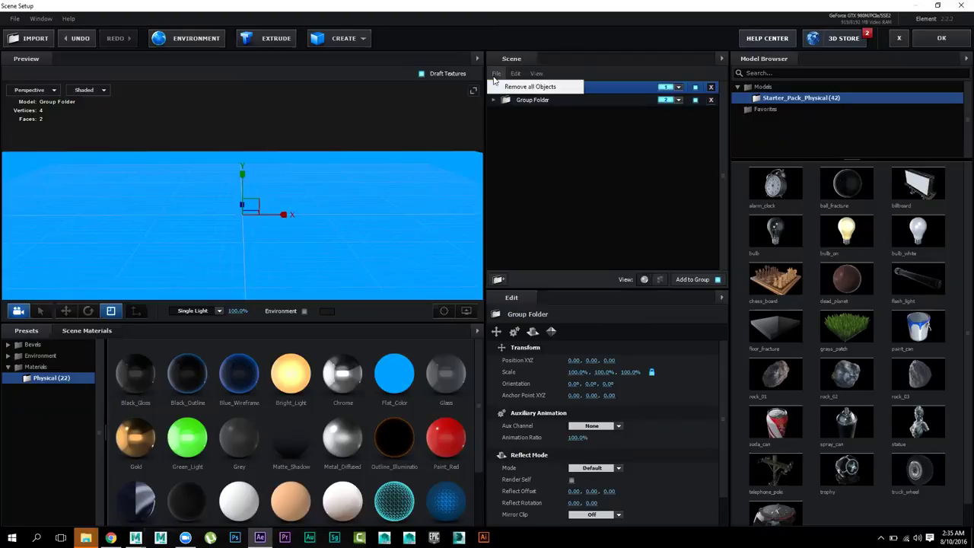
pyautogui.click(602, 126)
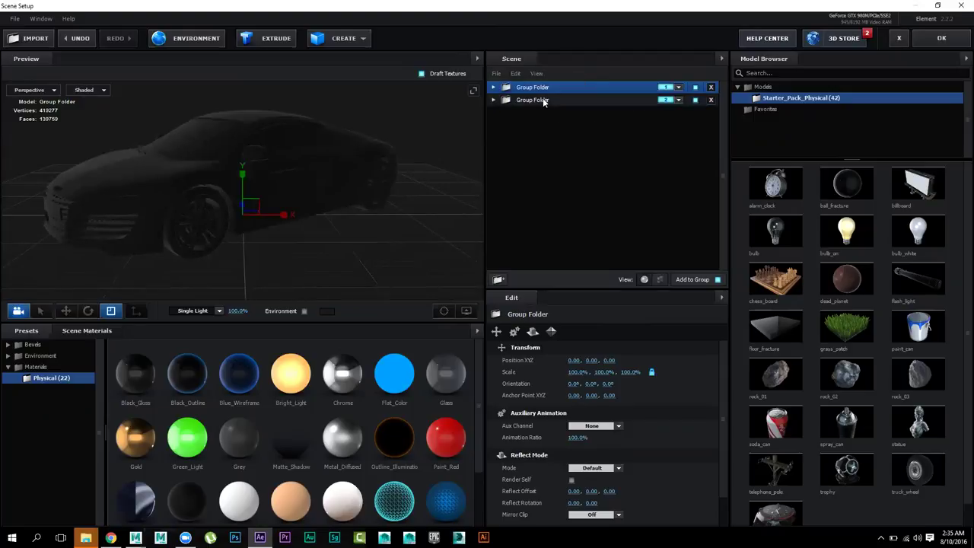
# Step: Hide the car's group folder and place a new Box Model in the plane's group folder
pyautogui.click(695, 87)
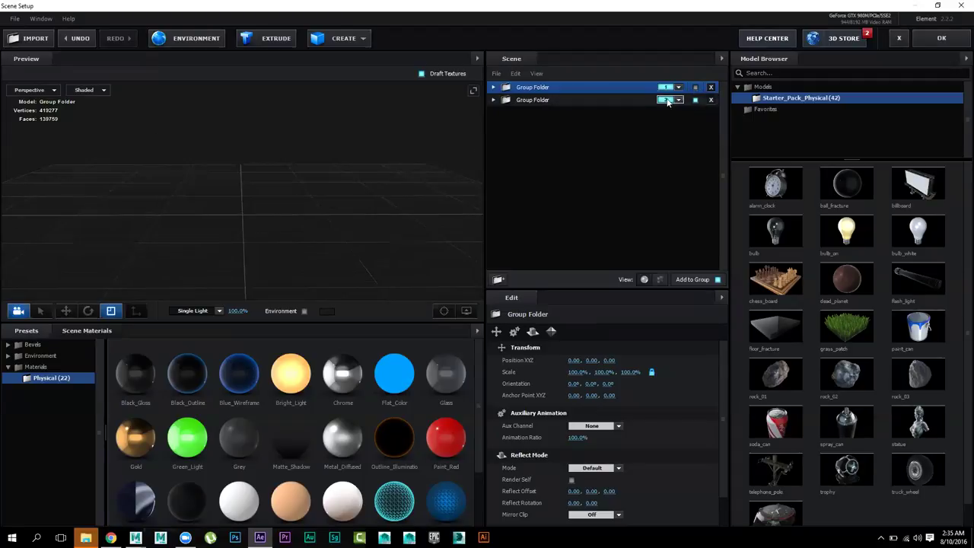
pyautogui.click(354, 44)
pyautogui.click(320, 62)
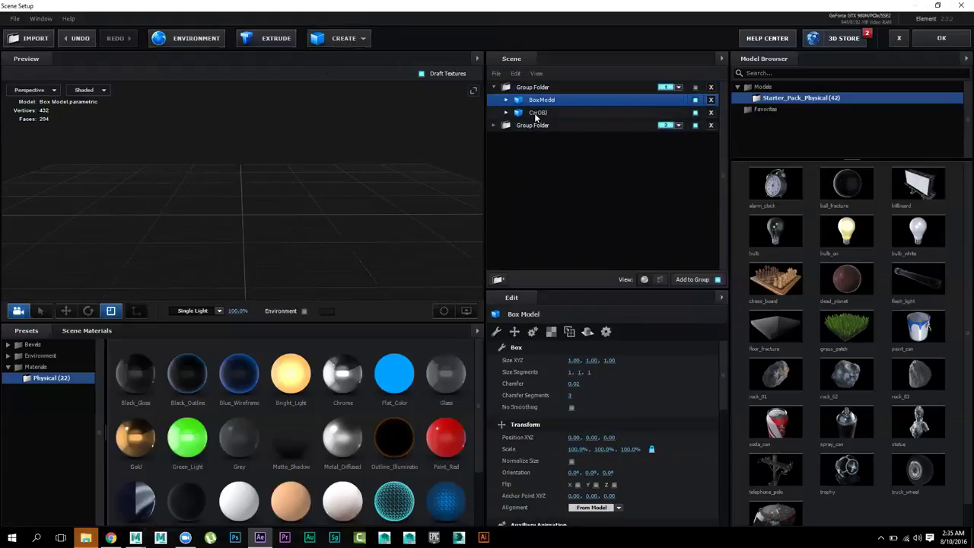
pyautogui.moveTo(551, 102); pyautogui.dragTo(555, 141)
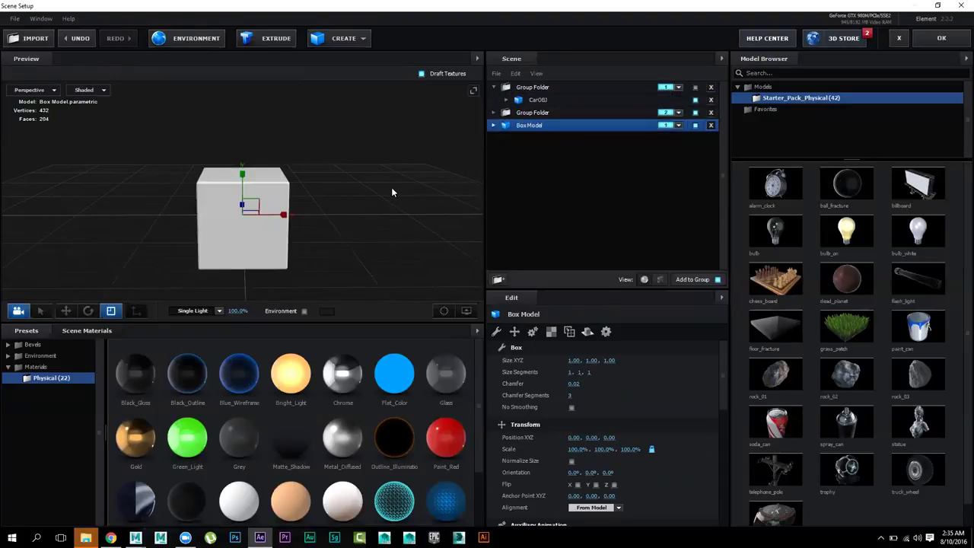
pyautogui.hotkey('ctrl', 'd')
pyautogui.click(494, 114)
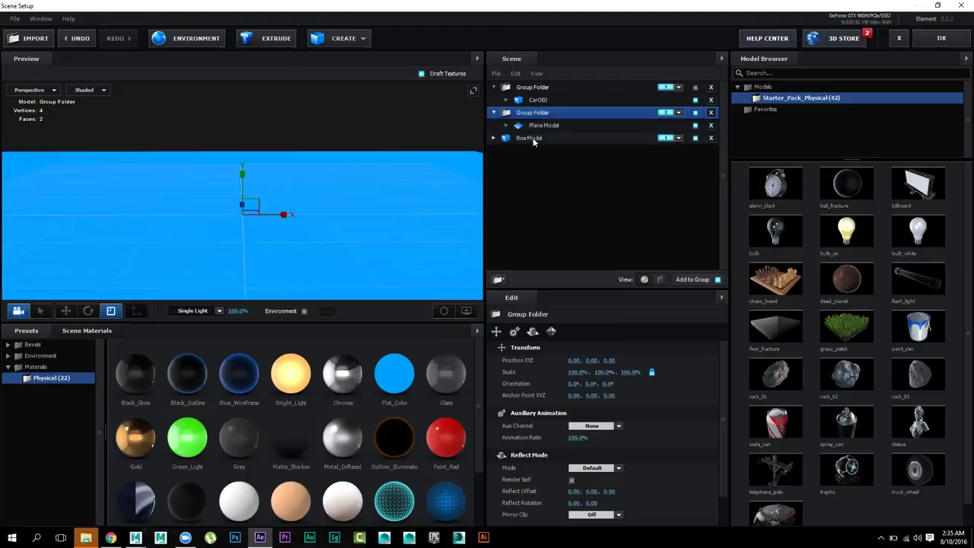
pyautogui.moveTo(539, 138); pyautogui.dragTo(544, 116)
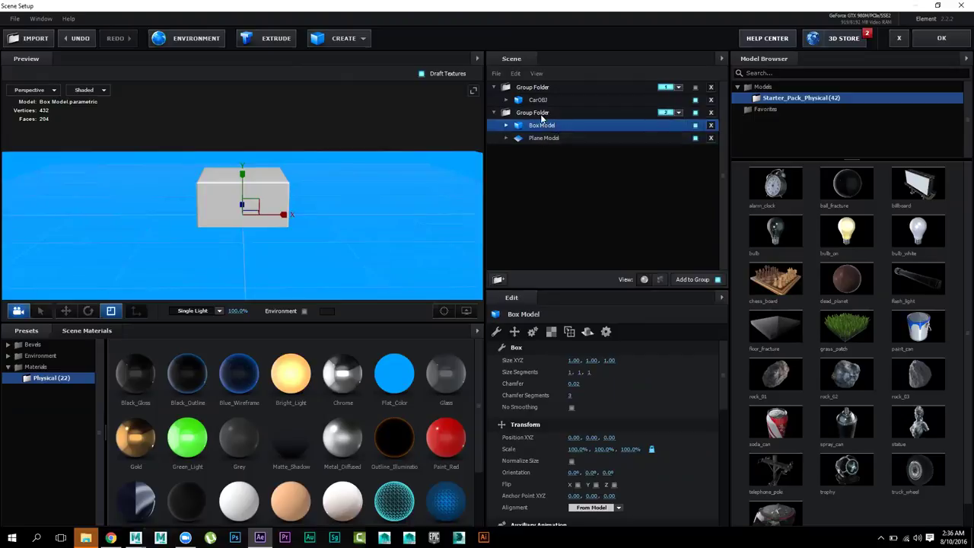
# Step: Move the Plane Model into the car's group folder and make that folder visible again
pyautogui.click(550, 139)
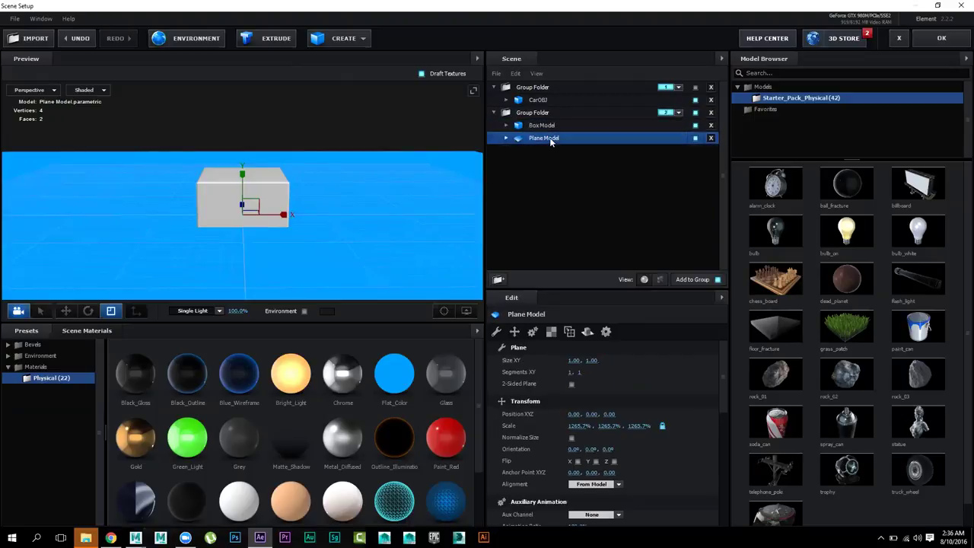
pyautogui.moveTo(550, 136); pyautogui.dragTo(549, 88)
pyautogui.click(540, 88)
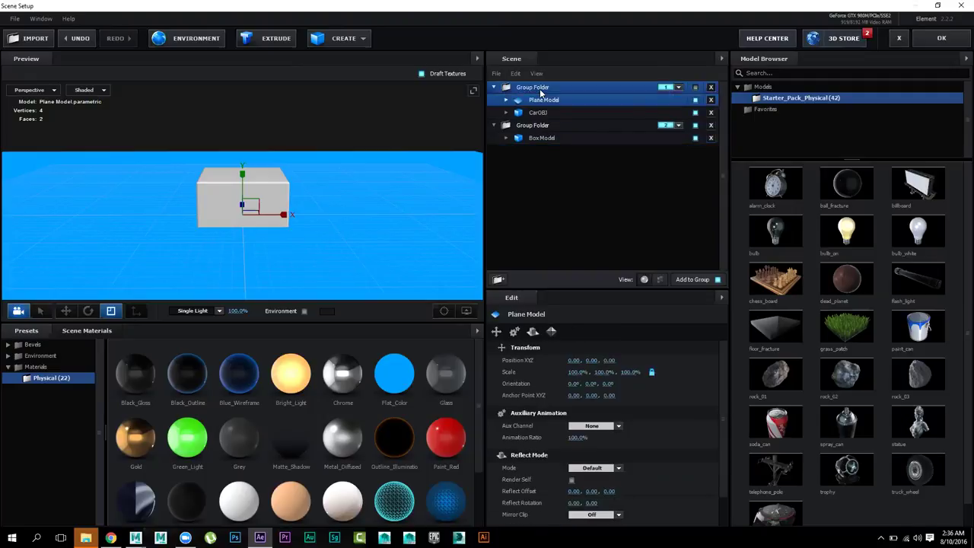
pyautogui.click(694, 88)
pyautogui.click(694, 88)
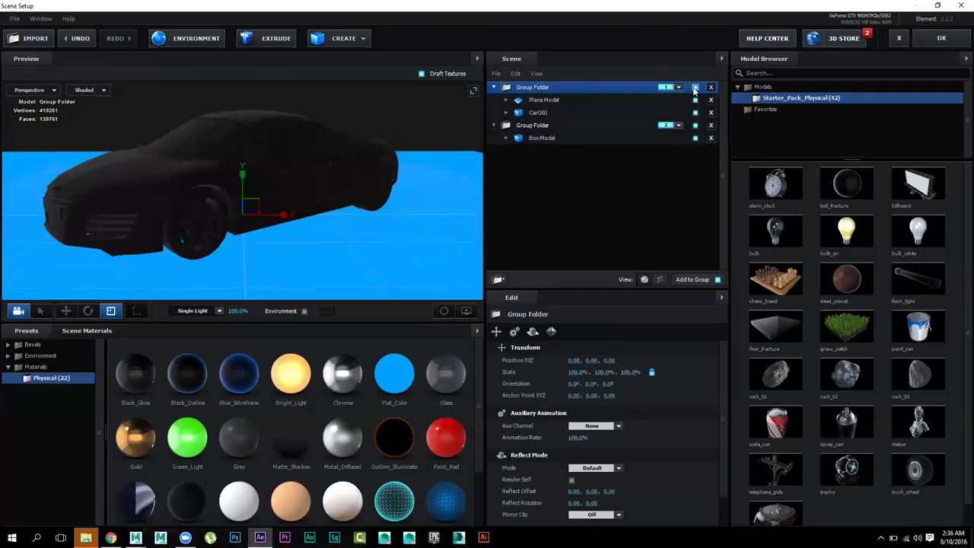
pyautogui.moveTo(366, 199); pyautogui.dragTo(263, 227)
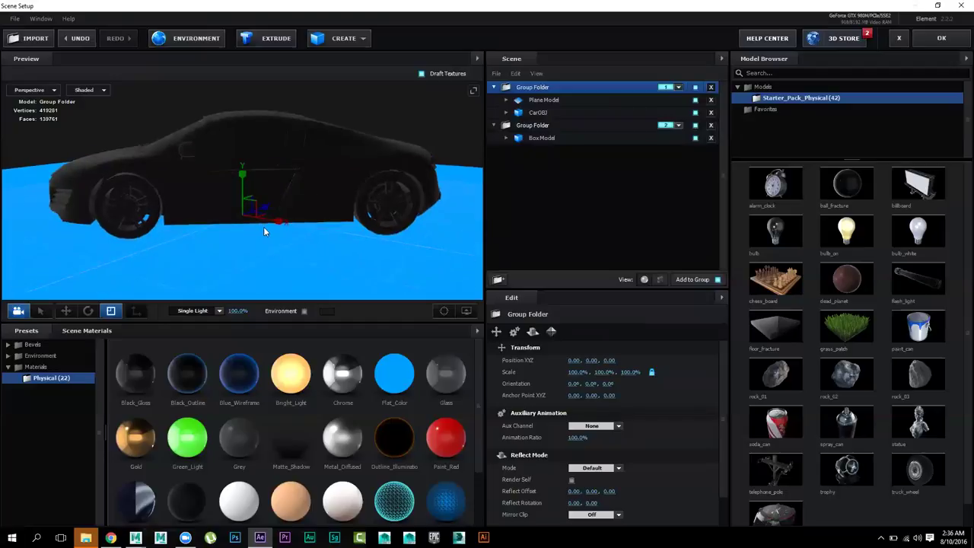
# Step: Remove the group 2 folder together with its Box Model
pyautogui.click(538, 127)
pyautogui.rightClick(537, 128)
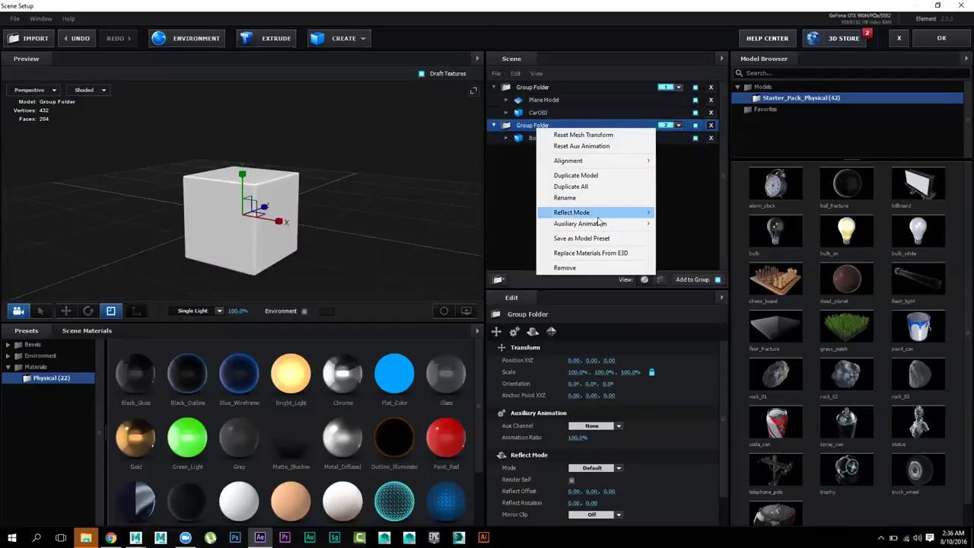
pyautogui.click(593, 267)
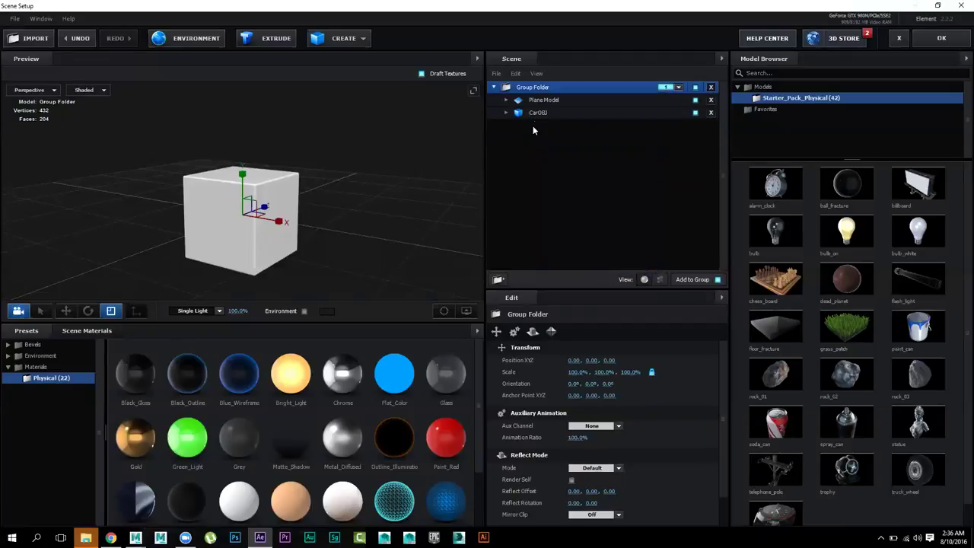
# Step: Accept the scene setup and orbit Camera 1 to a lower viewing angle on the car in the composition
pyautogui.click(541, 100)
pyautogui.click(534, 87)
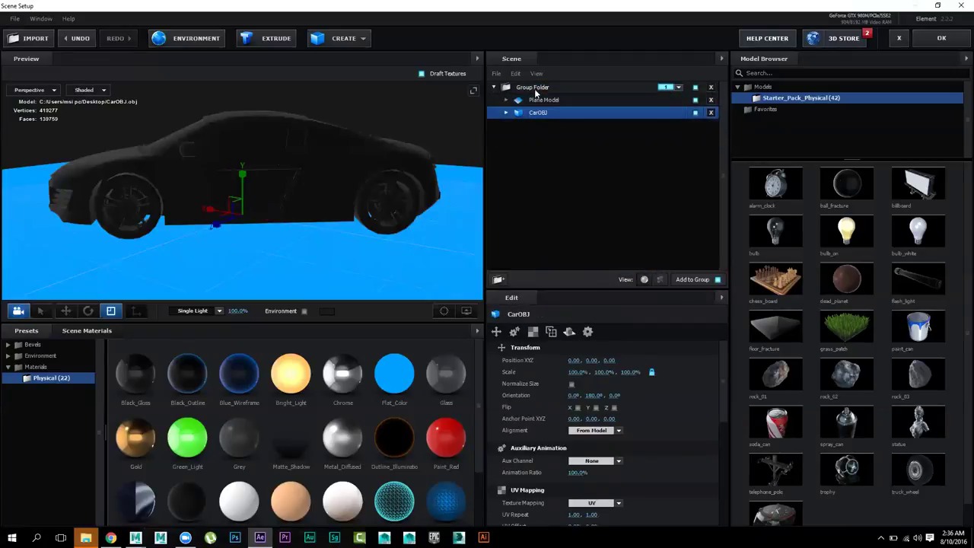
pyautogui.click(929, 42)
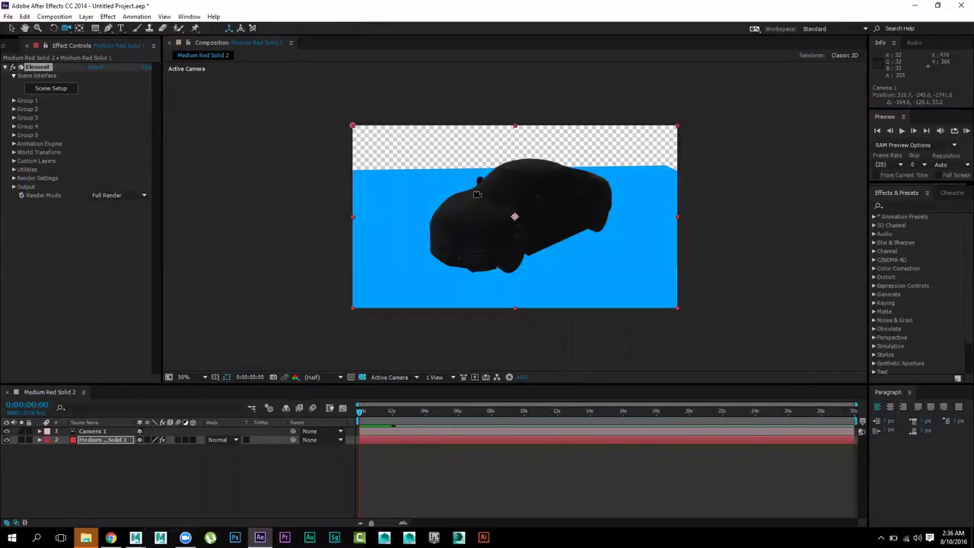
pyautogui.moveTo(480, 226); pyautogui.dragTo(535, 224)
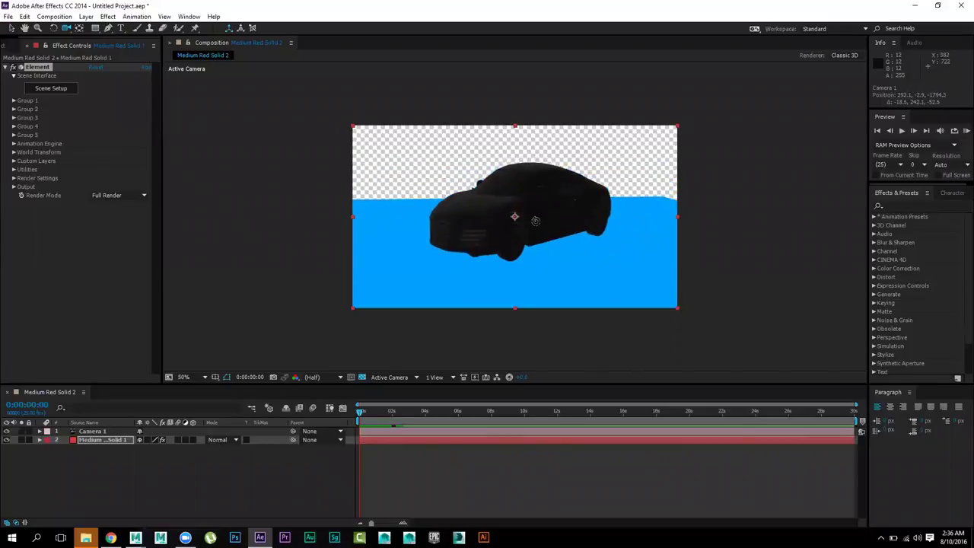